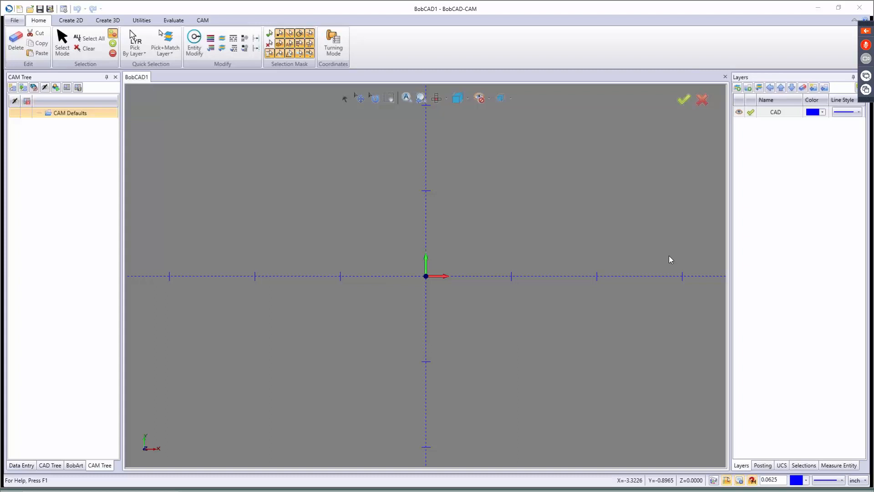
Switch to the BobCAD Support website in the browser and open its Technical Support page.
mouse_move(402, 490)
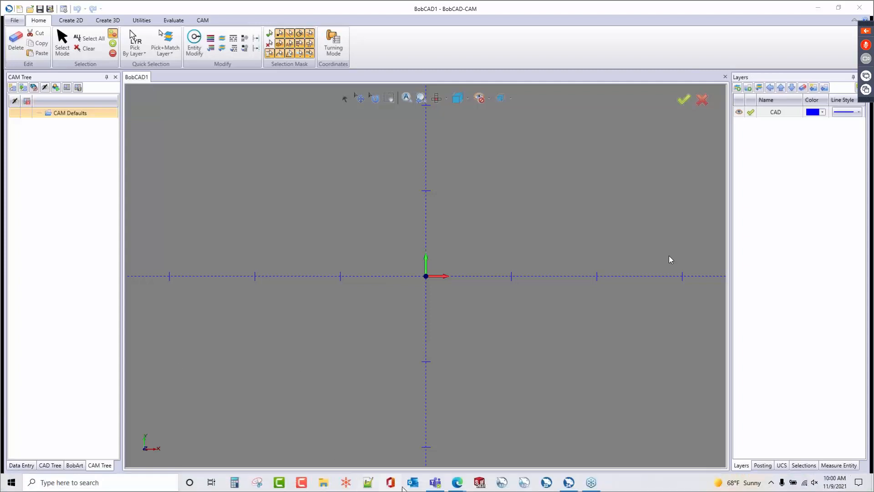
mouse_move(457, 482)
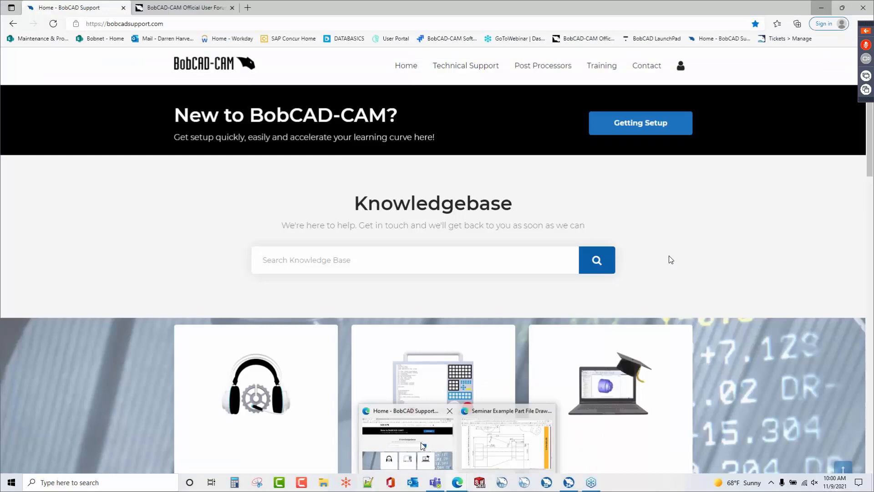
click(423, 448)
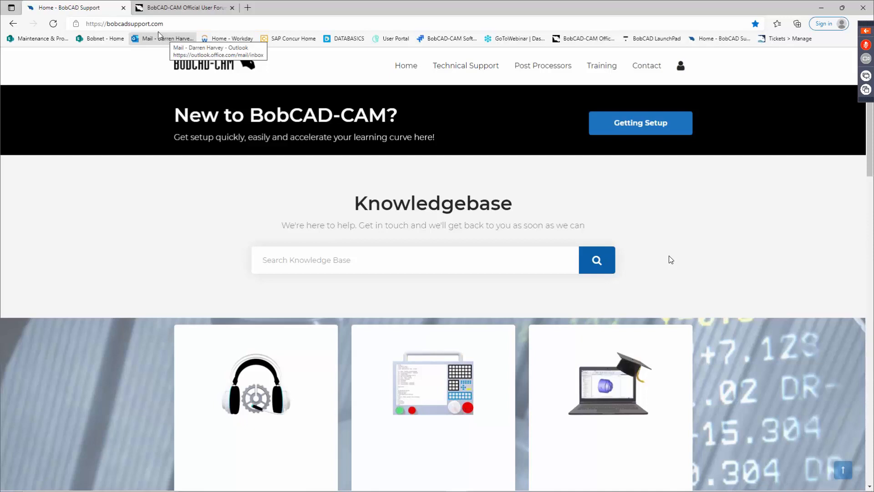
scroll(152, 267, down, 2)
scroll(151, 267, down, 3)
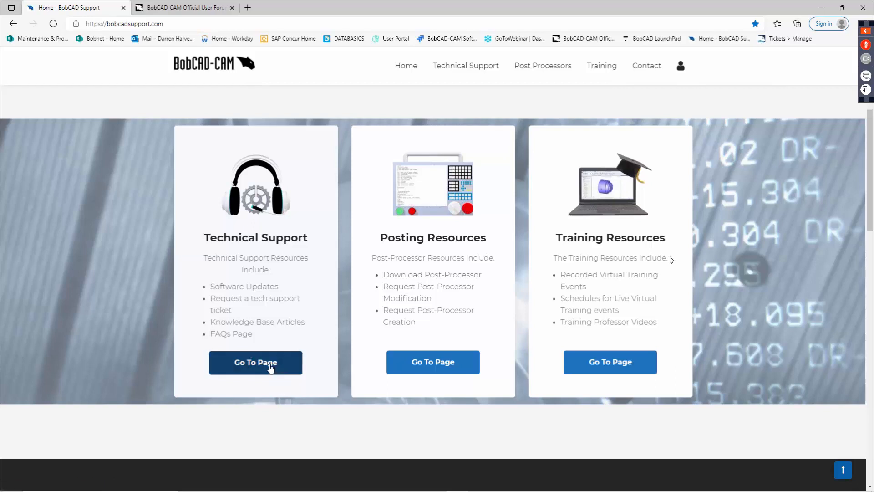
click(269, 364)
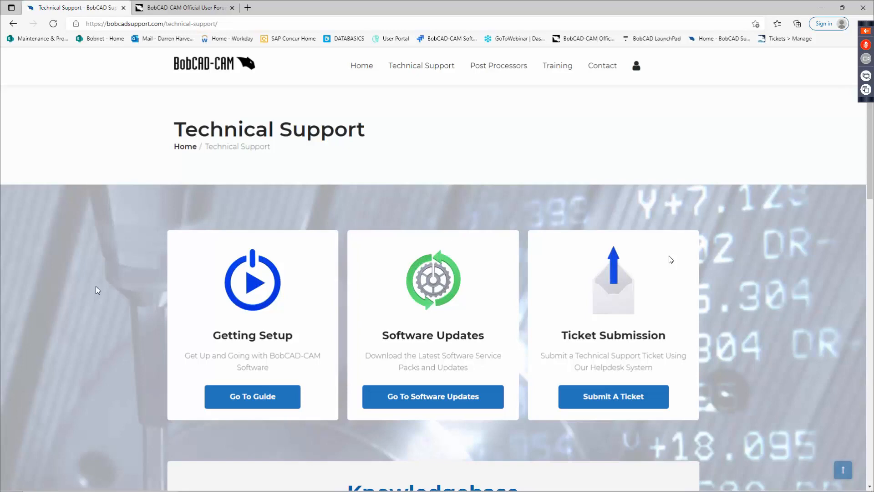
Look over the Technical Support page, open Software Updates and examine the list of BobCAD-CAM version updates.
scroll(89, 267, down, 4)
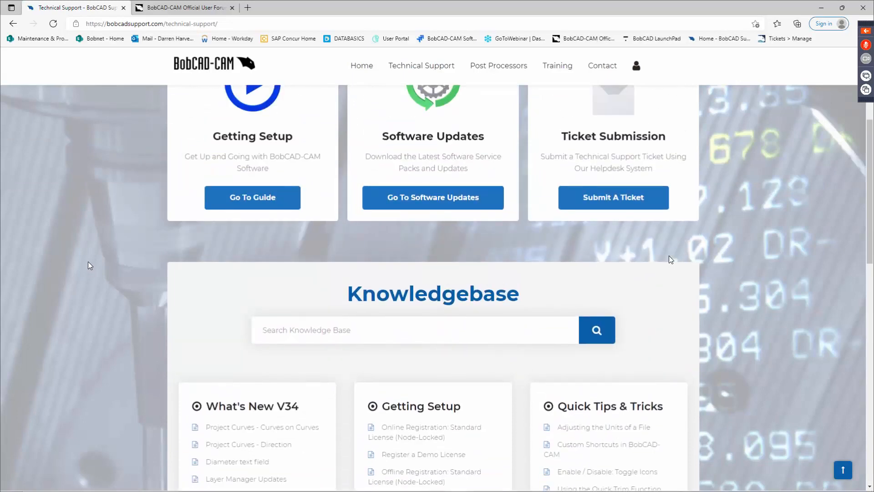
scroll(45, 236, up, 4)
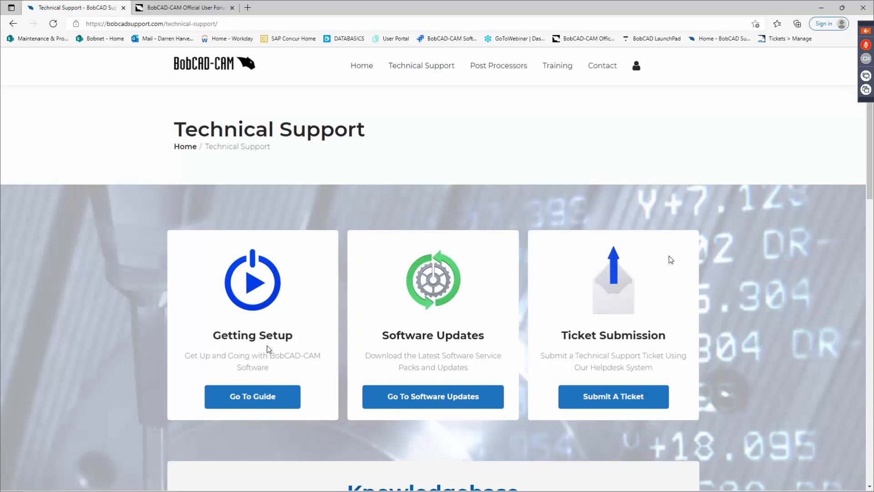
click(423, 397)
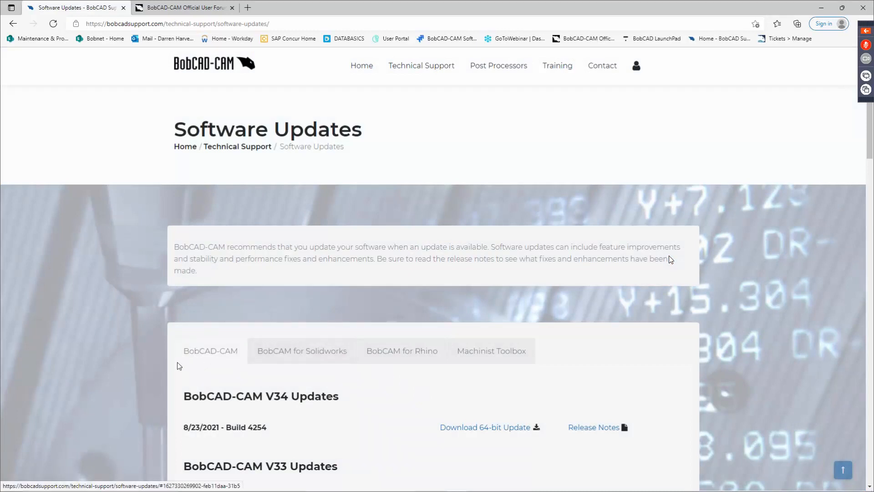
scroll(177, 363, down, 2)
scroll(174, 363, down, 2)
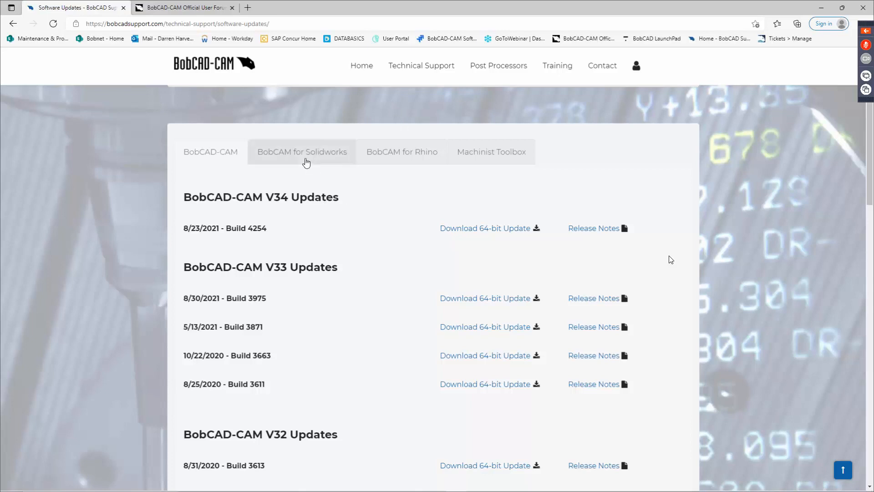
Go to the Post Processor Resources and open the PDF forms for requesting a new post-processor.
mouse_move(397, 73)
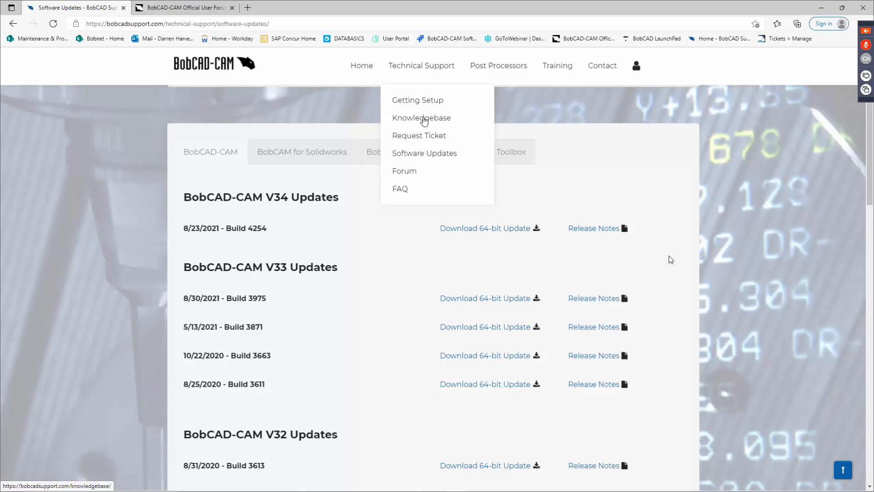
click(499, 72)
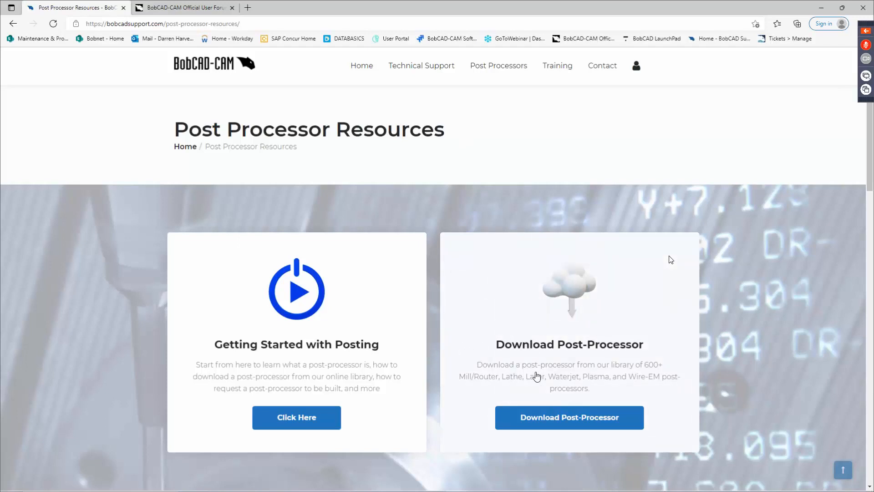
scroll(569, 358, down, 5)
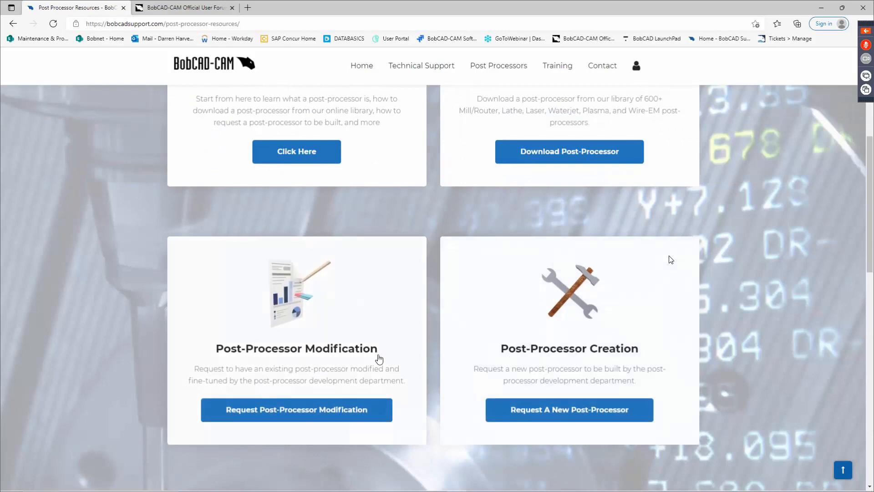
click(564, 412)
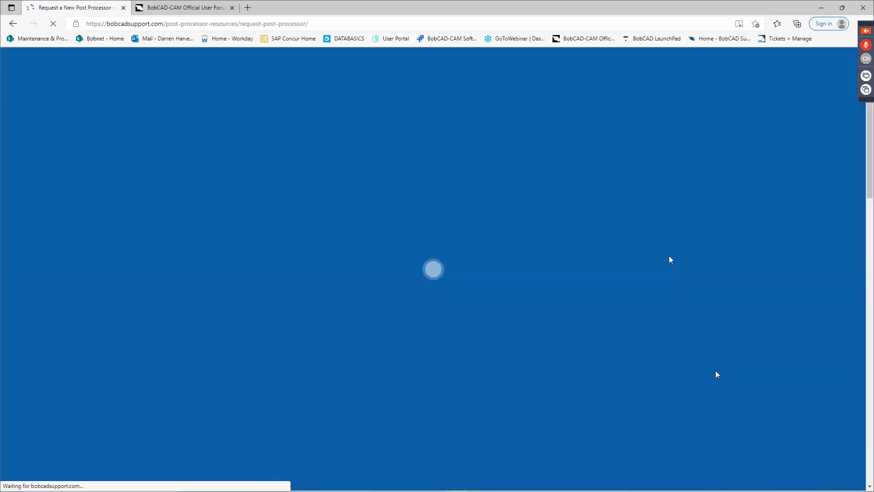
scroll(692, 344, down, 3)
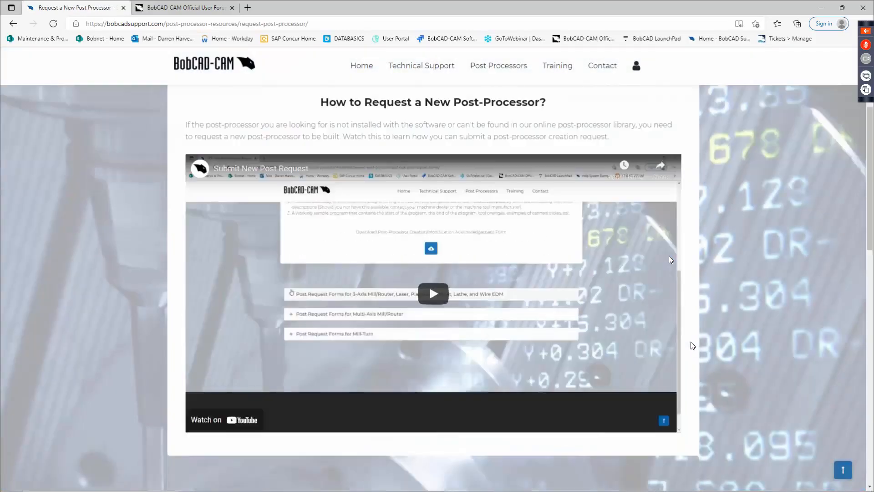
scroll(719, 305, down, 5)
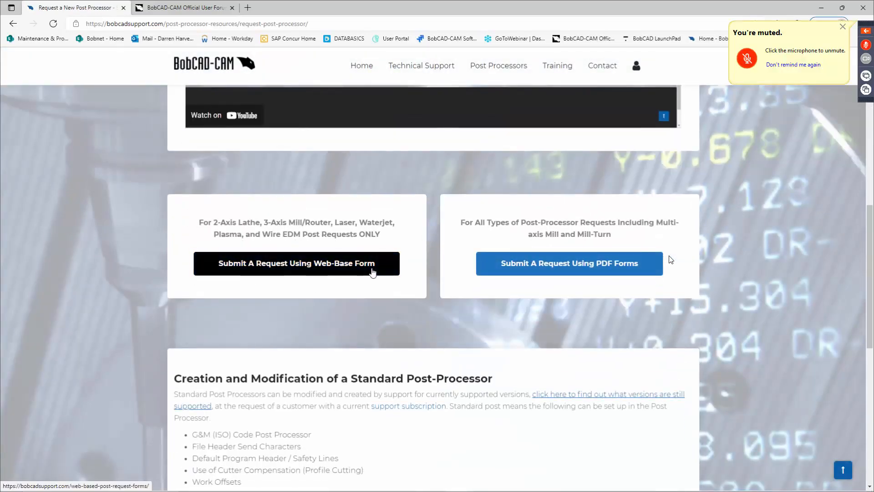
click(515, 270)
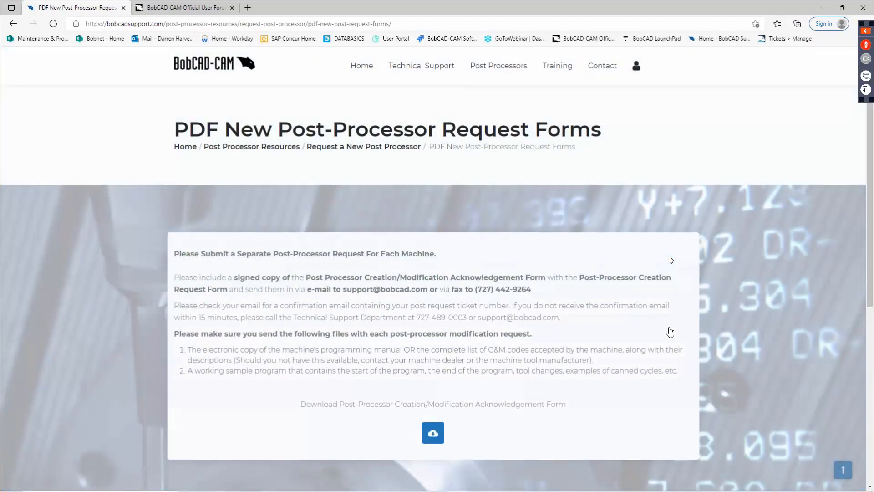
Expand the Mill-Turn post request forms and examine the request form and center of rotation guides offered there.
scroll(670, 332, down, 4)
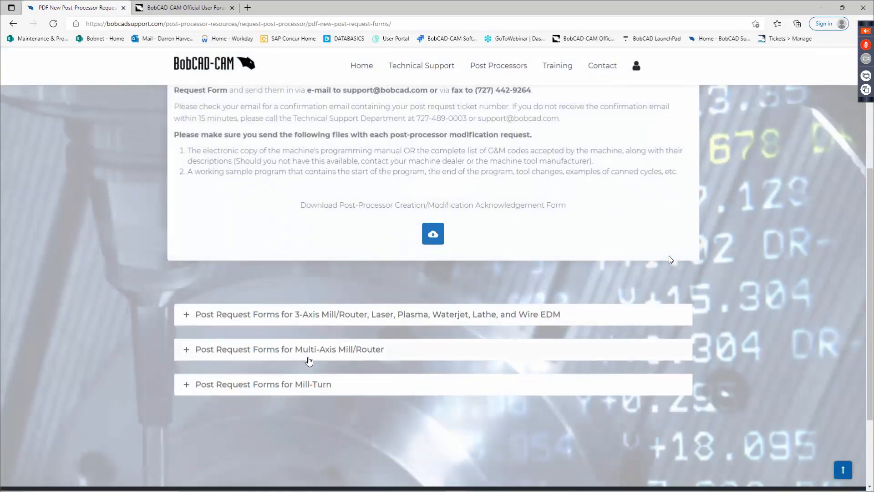
click(205, 385)
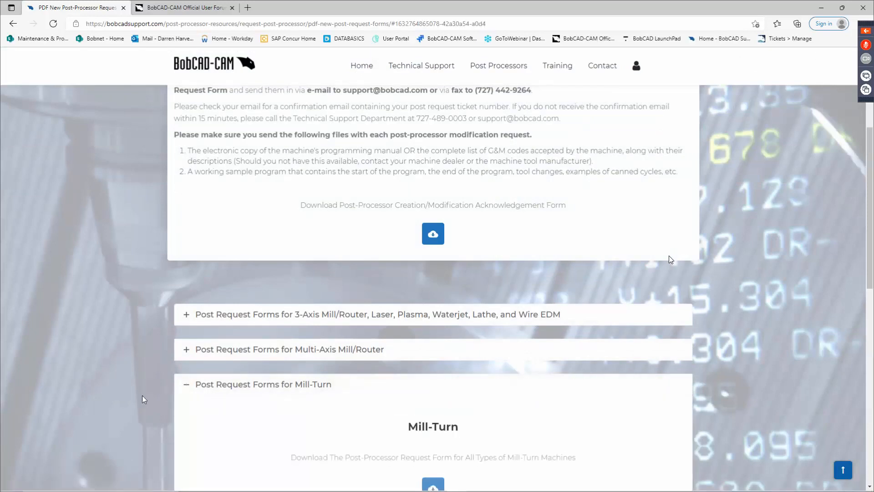
scroll(117, 390, down, 9)
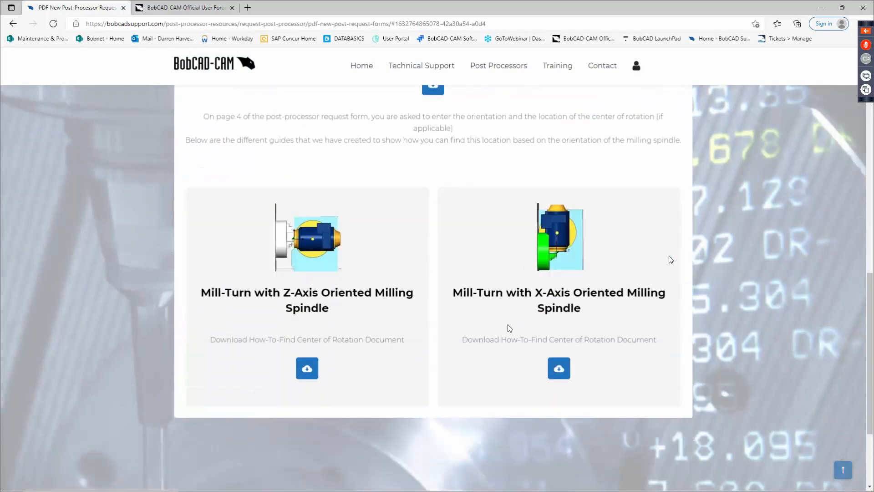
scroll(509, 328, up, 2)
scroll(490, 352, up, 1)
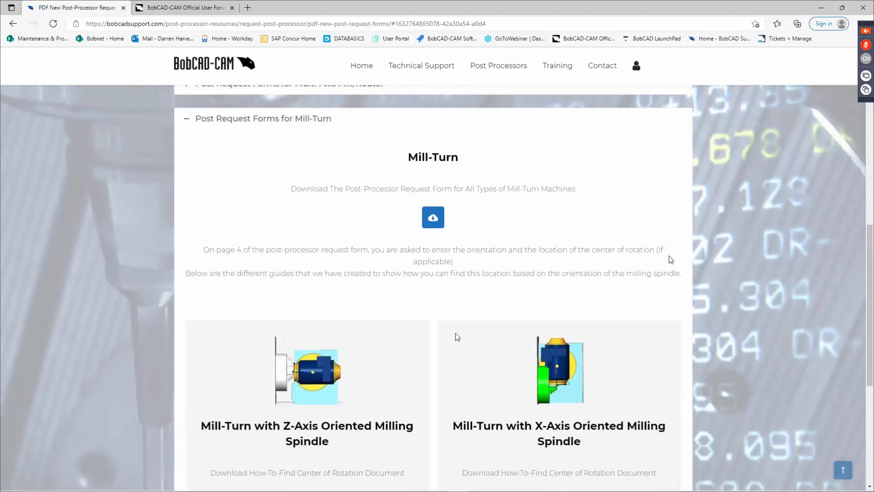
scroll(479, 312, down, 1)
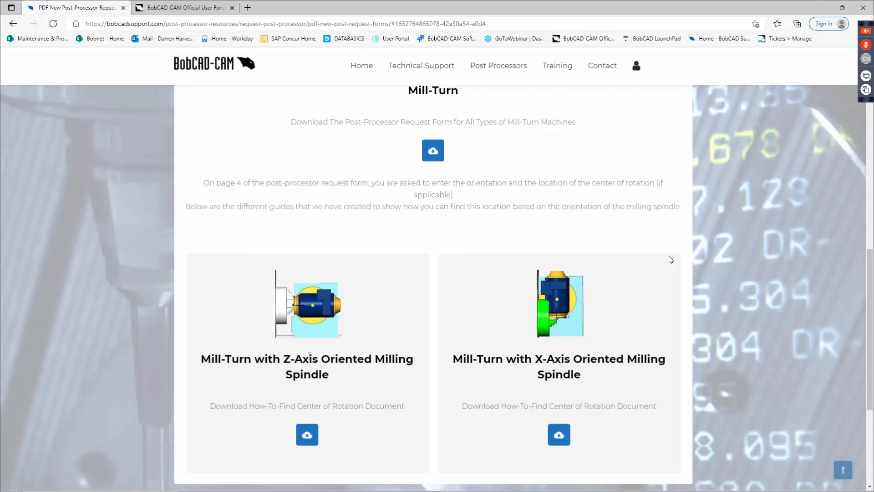
Open the center of rotation guide for the Z-axis oriented milling spindle and read through its measurement steps.
click(307, 435)
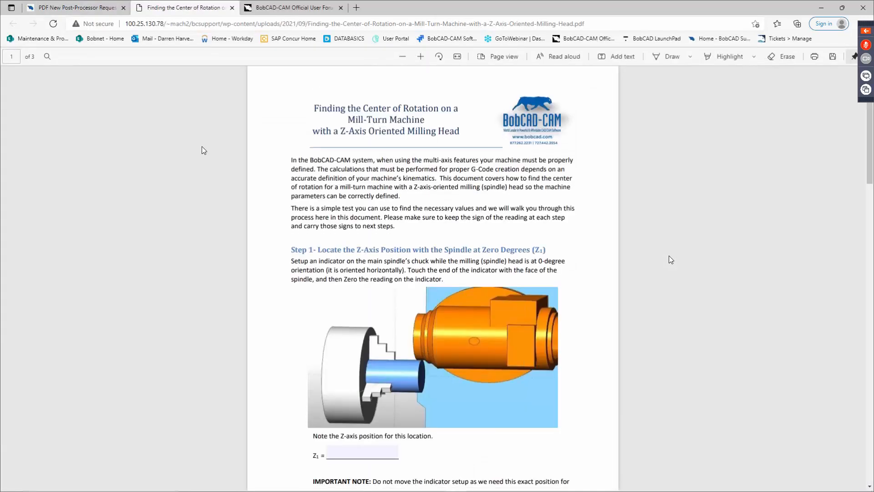
scroll(202, 146, down, 15)
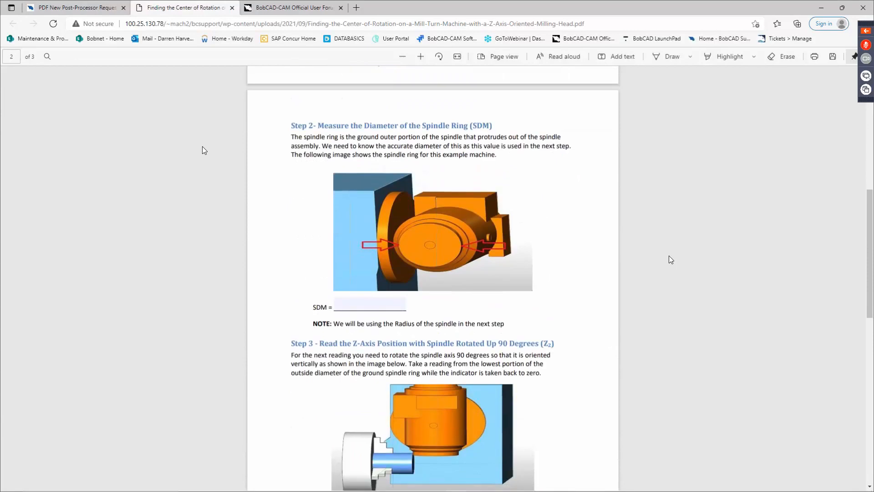
scroll(202, 146, down, 6)
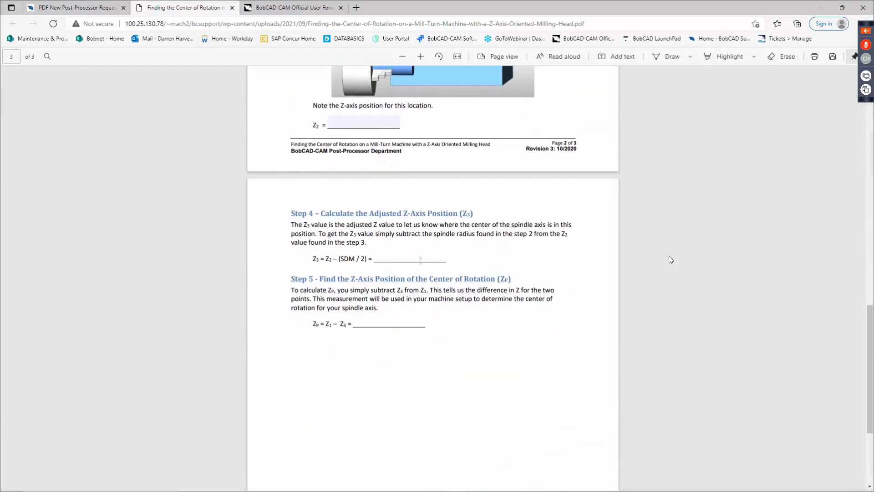
scroll(470, 262, down, 4)
scroll(472, 256, up, 7)
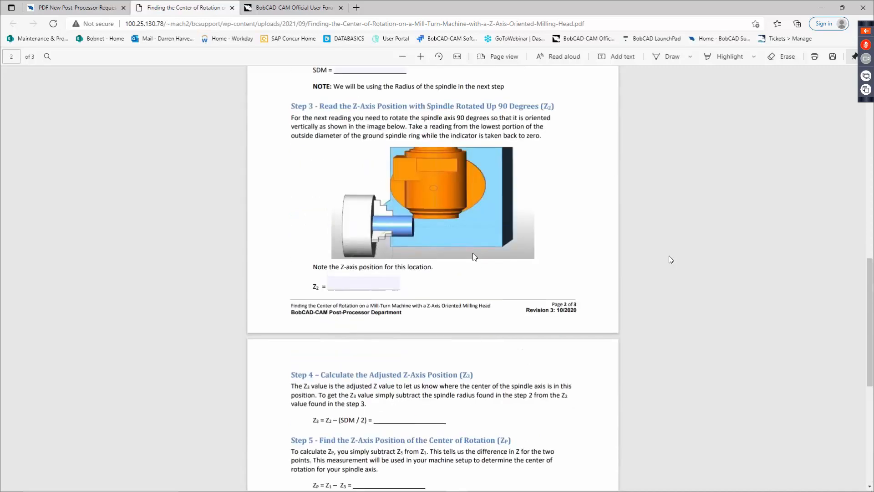
scroll(472, 253, up, 12)
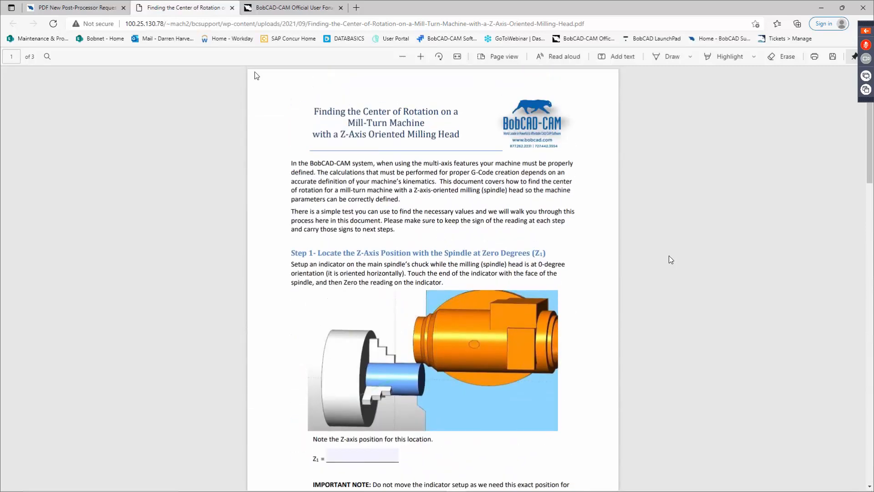
Open the Mill-Turn post request form and examine its general information, tool device and turret sections.
click(93, 8)
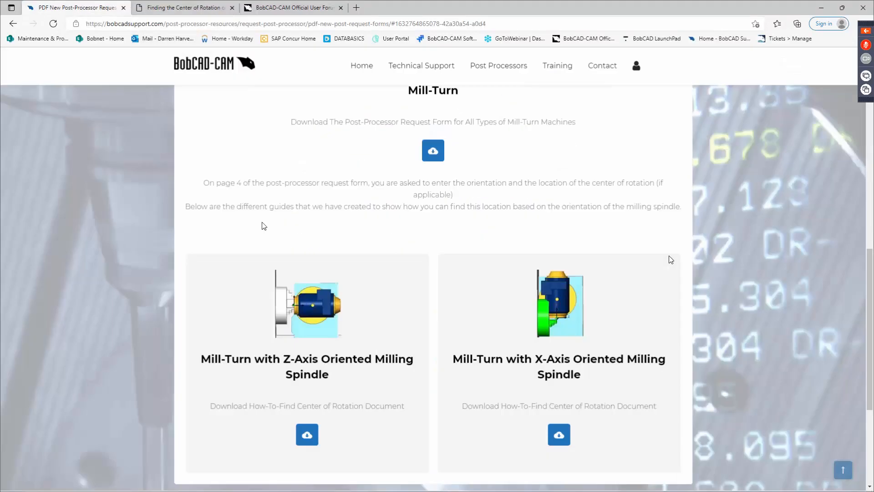
scroll(278, 219, up, 3)
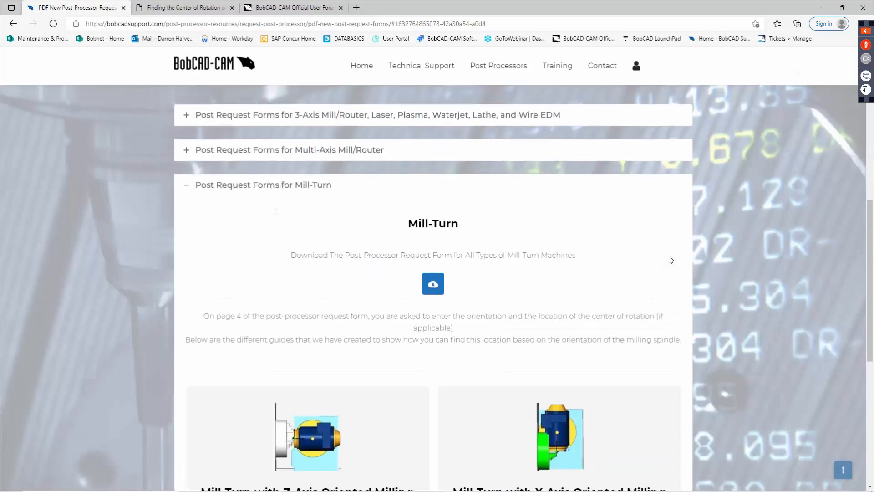
click(439, 288)
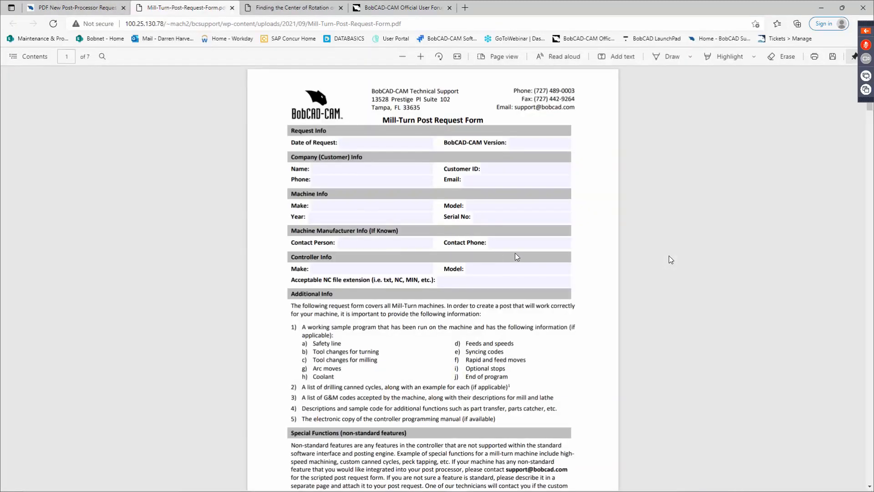
scroll(516, 257, down, 5)
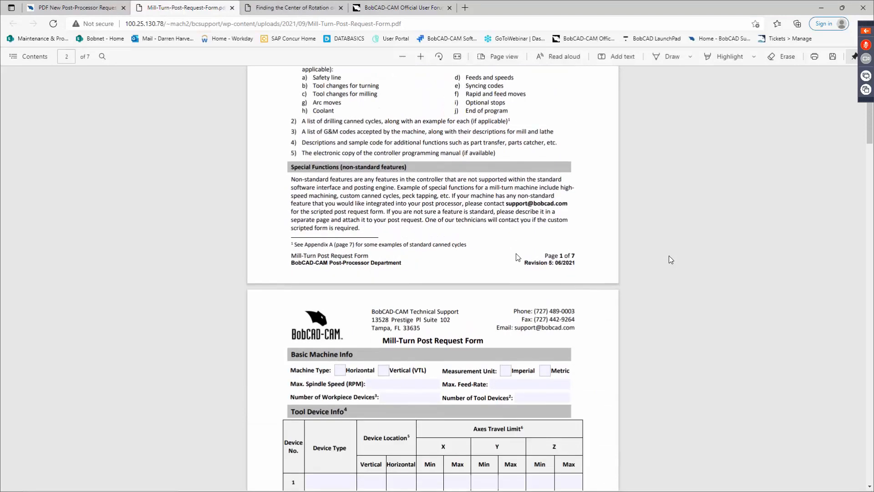
scroll(516, 257, down, 6)
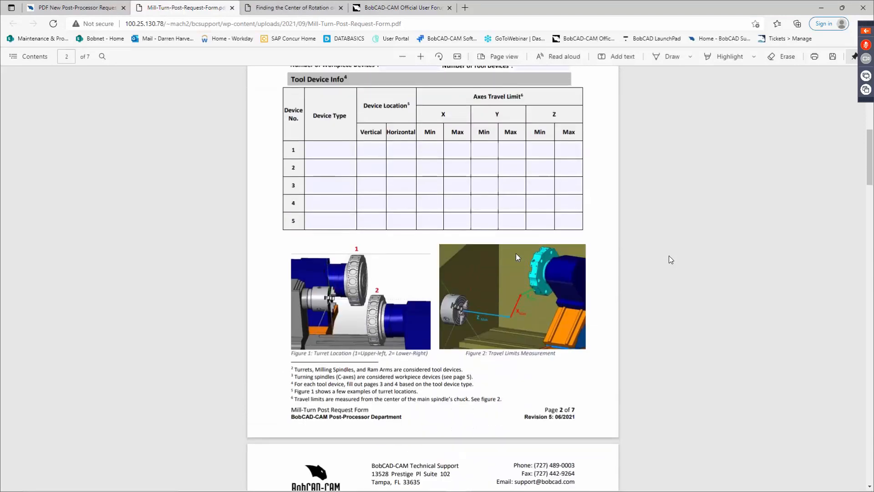
scroll(516, 253, down, 1)
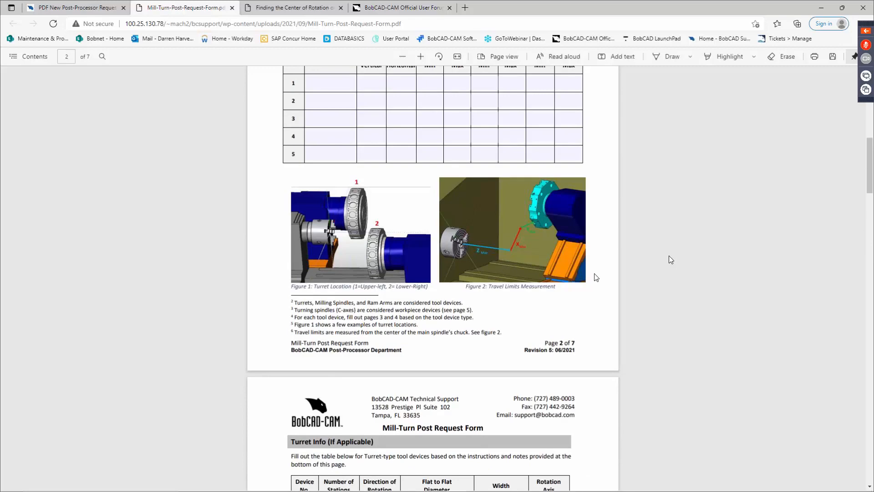
scroll(596, 278, down, 3)
scroll(594, 281, down, 5)
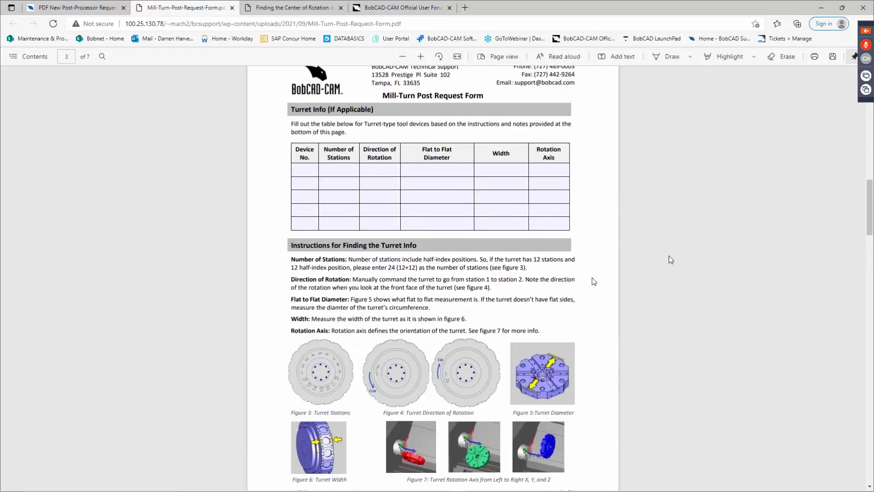
Read through the form's milling spindle, workpiece device and submachines sections.
scroll(425, 281, down, 7)
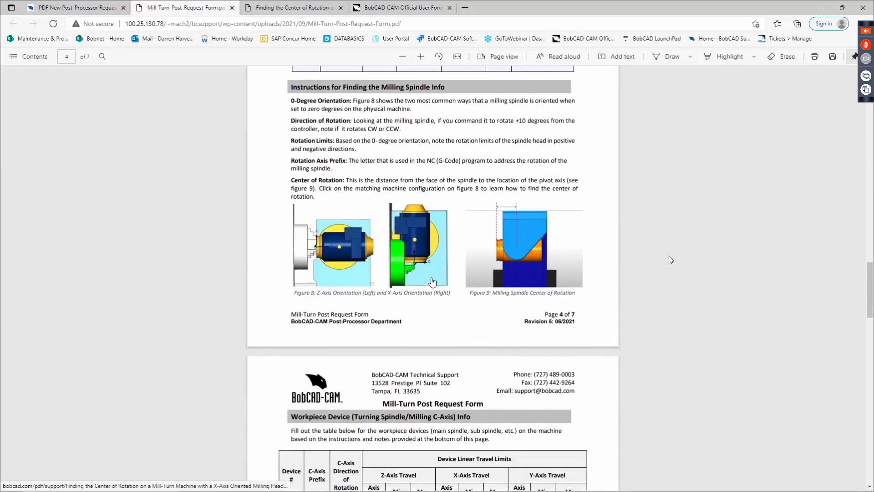
scroll(430, 283, down, 4)
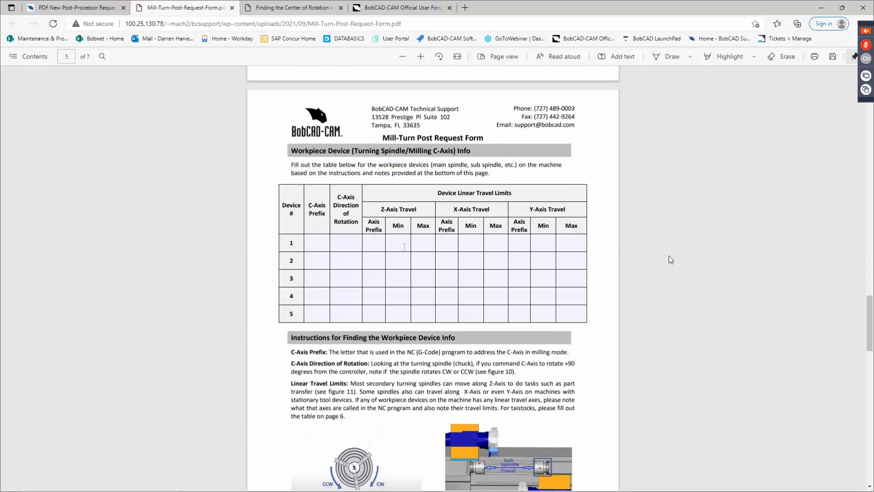
click(447, 244)
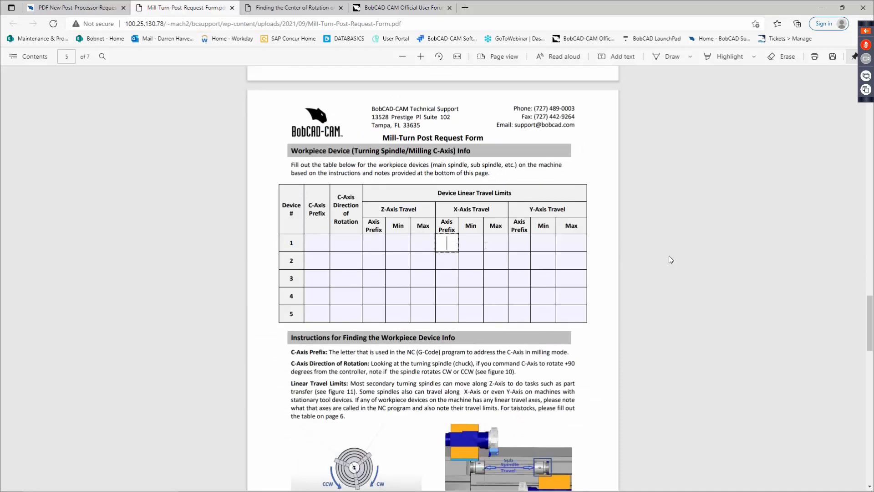
scroll(665, 289, down, 10)
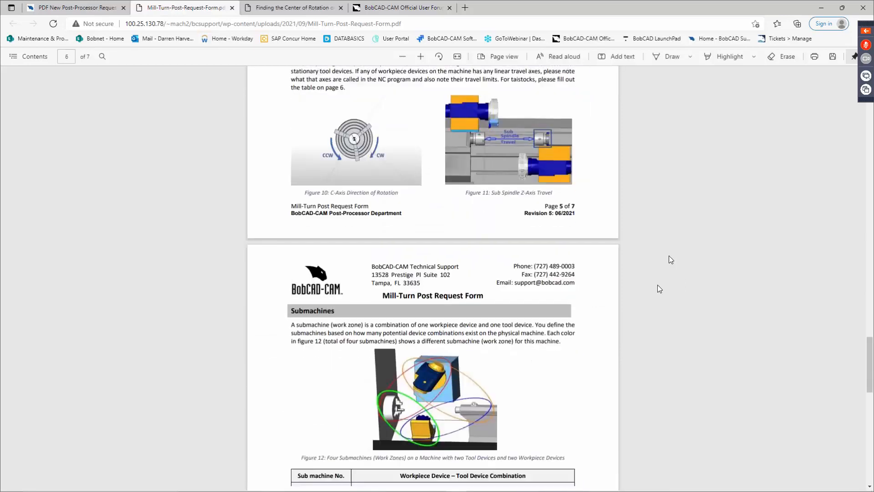
scroll(646, 280, down, 5)
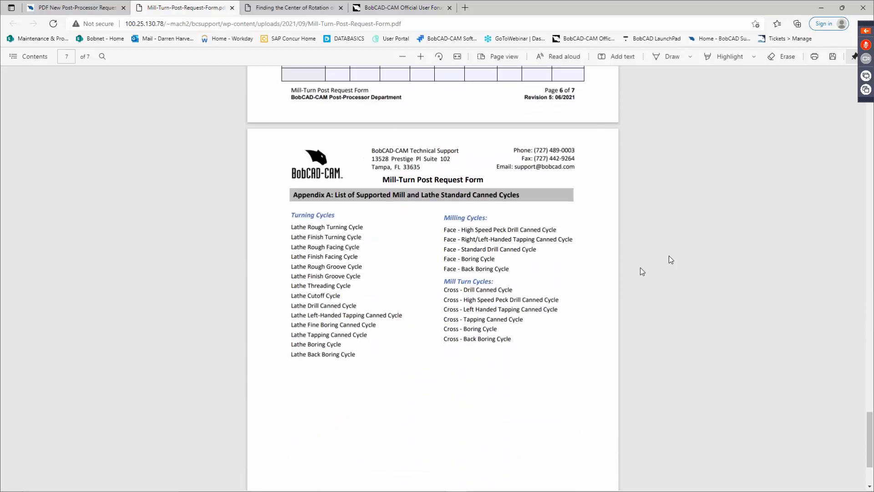
Examine the canned cycles appendix and the additional devices table, and close both the request form and the center of rotation guide.
scroll(642, 272, down, 3)
scroll(634, 270, up, 1)
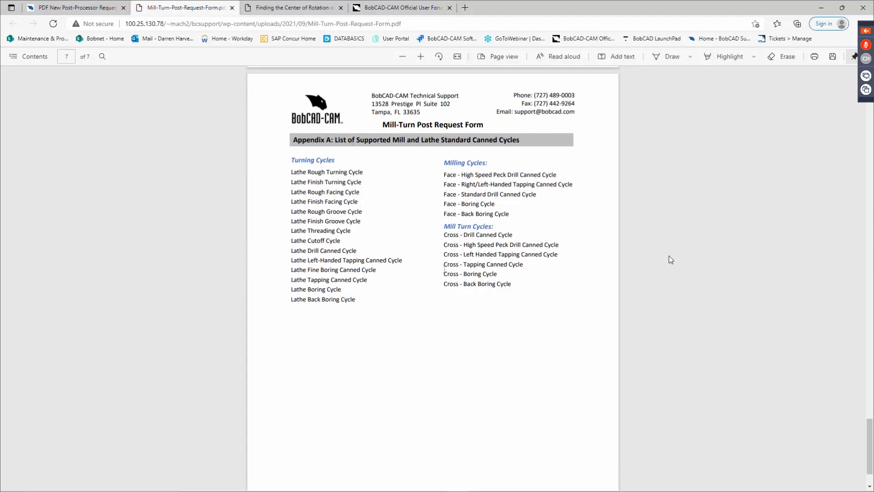
scroll(442, 266, down, 2)
scroll(432, 271, up, 6)
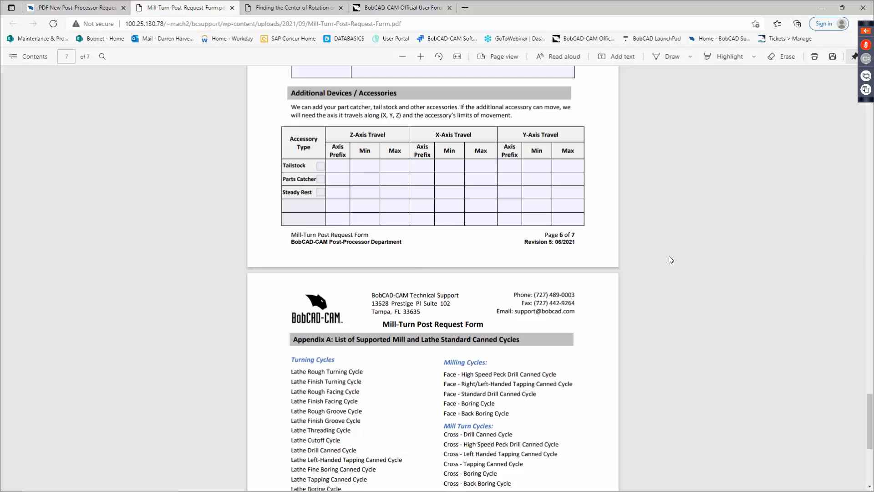
click(231, 8)
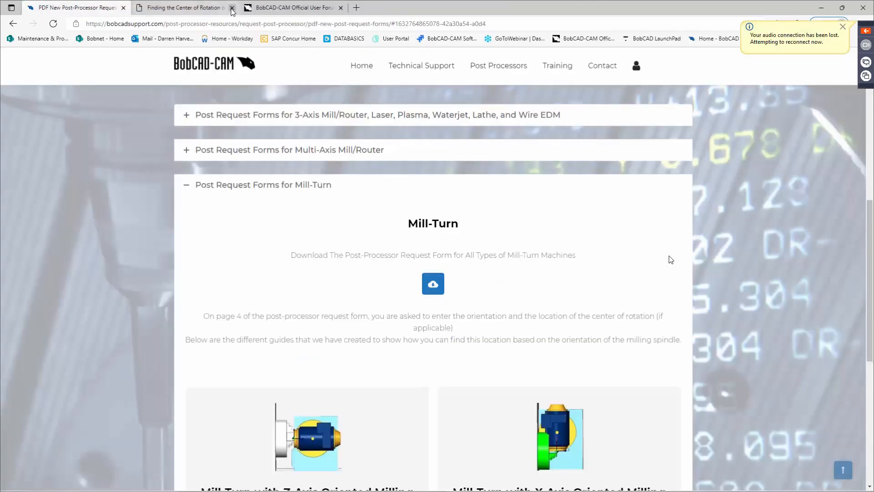
click(231, 9)
Open the support site's Training Resources page and look over its video, event schedule and recorded event options.
mouse_move(556, 66)
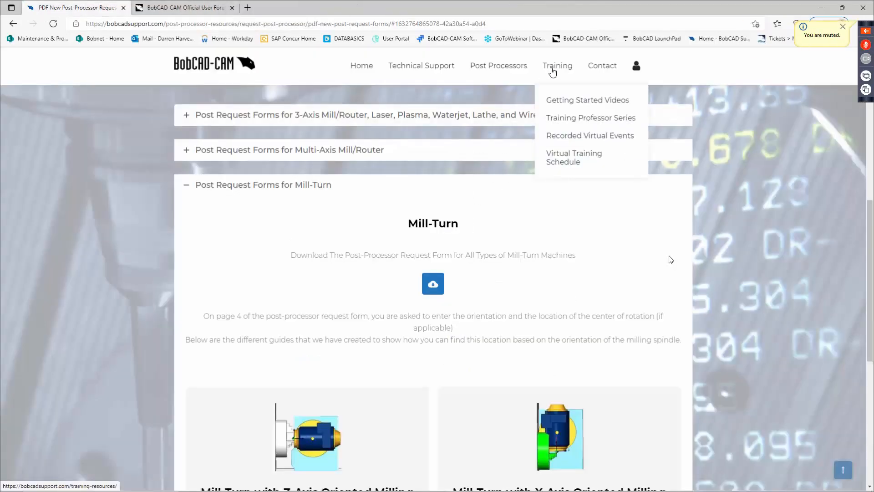
click(557, 102)
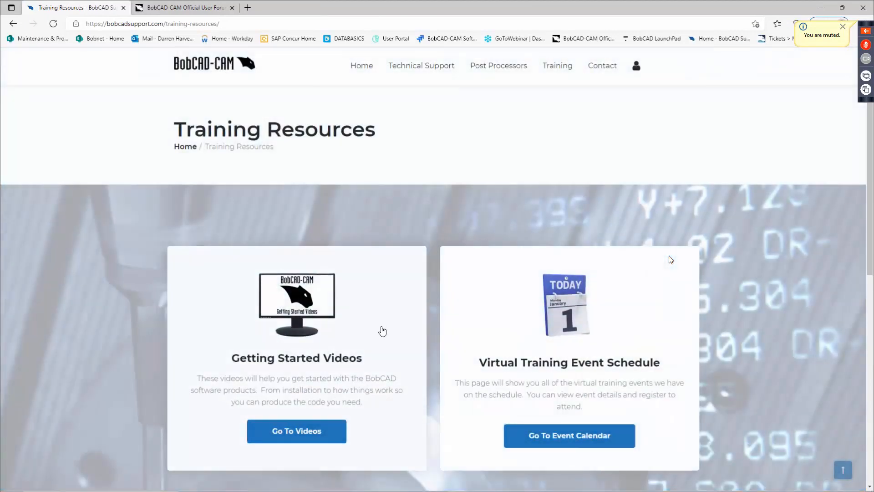
scroll(383, 331, down, 2)
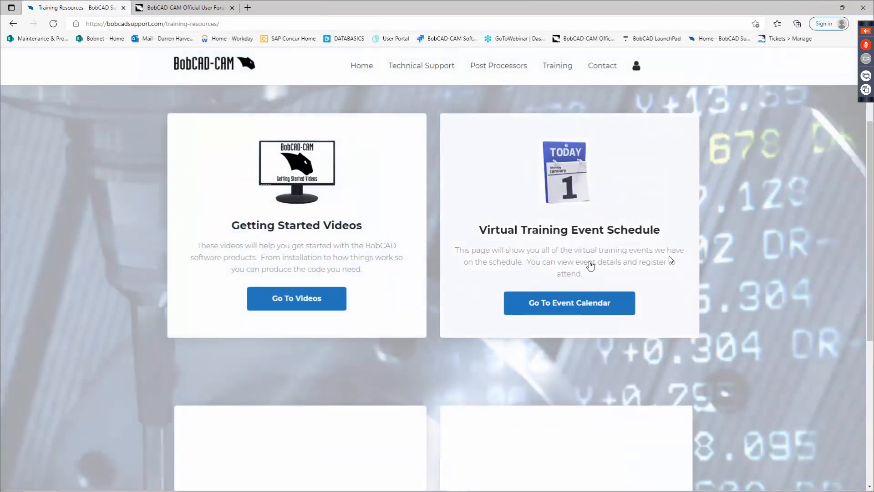
scroll(594, 272, down, 6)
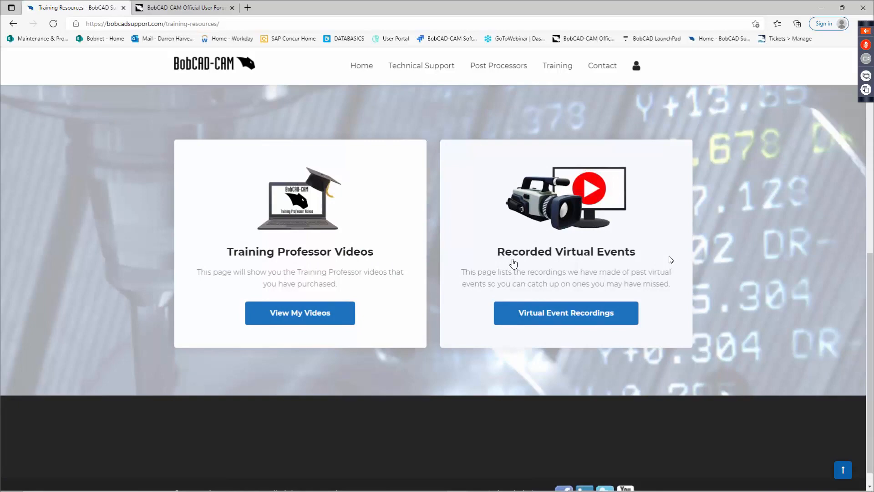
scroll(487, 269, down, 1)
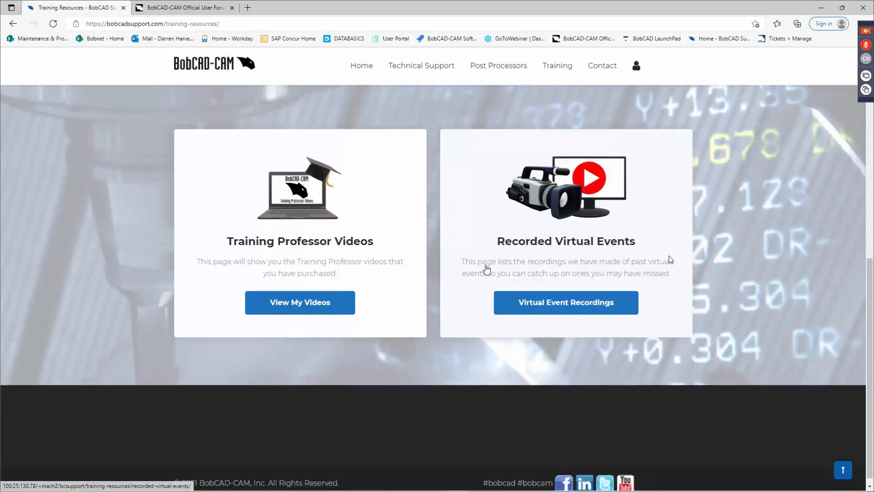
scroll(486, 267, up, 5)
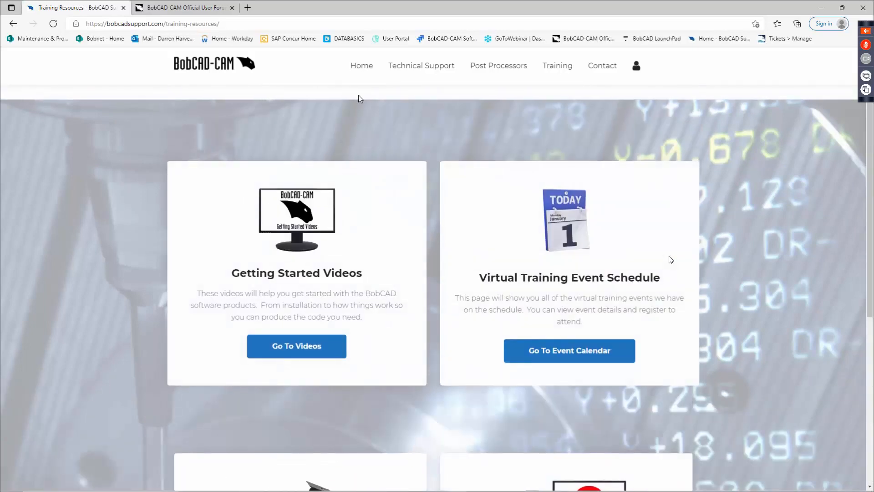
Open the bobcad.com website in a new browser tab.
click(248, 7)
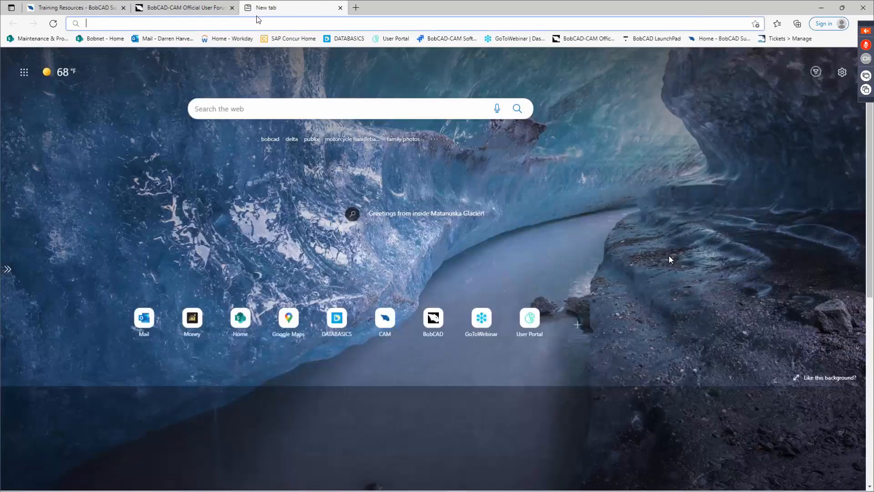
click(263, 22)
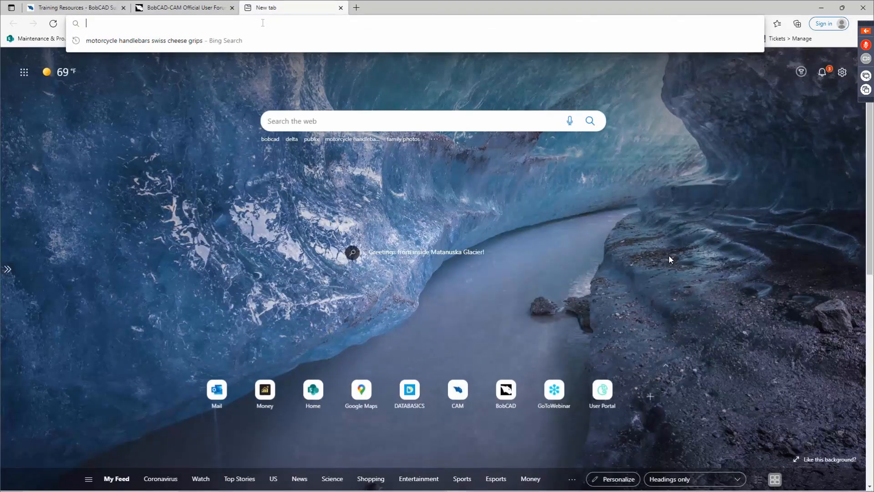
text(bobcad)
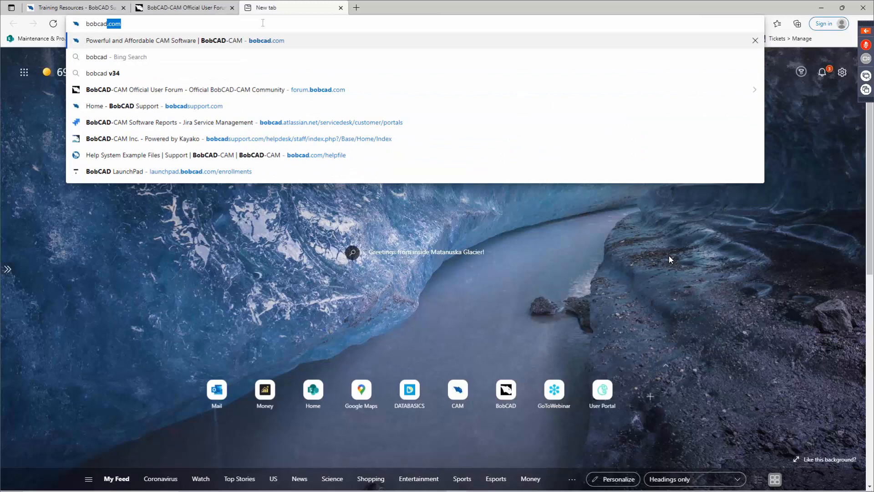
text(.com)
key(Return)
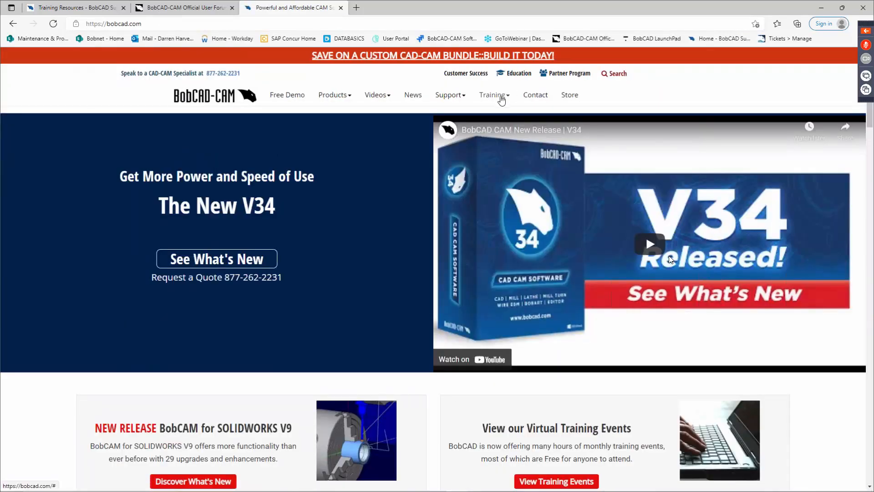
Open the website's CAD/CAM Training page and look over the professional training options.
mouse_move(501, 98)
click(515, 148)
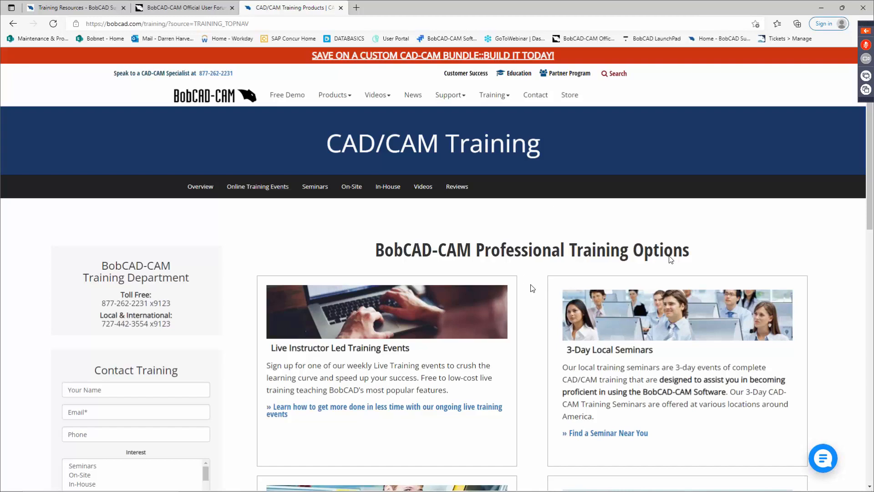
scroll(535, 288, down, 1)
scroll(535, 288, down, 3)
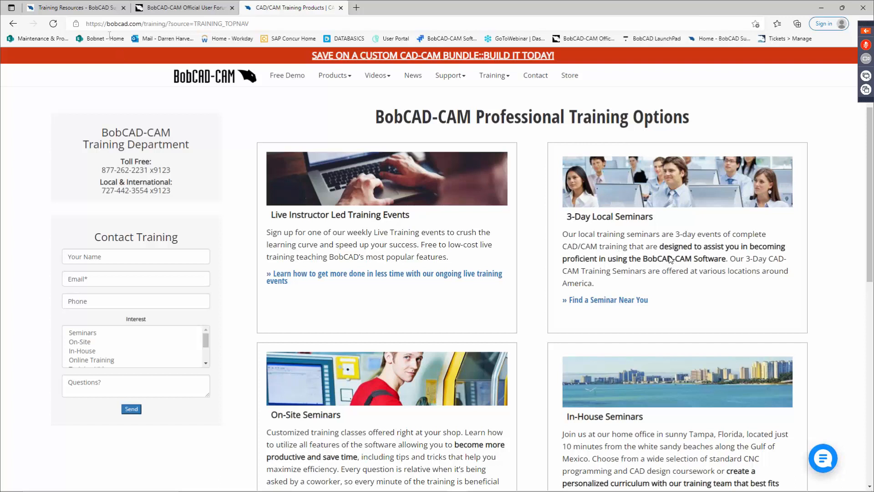
Place the CAD/CAM Training page ahead of the user forum, and revisit the training resources, training options and forum pages.
drag(191, 7, 279, 7)
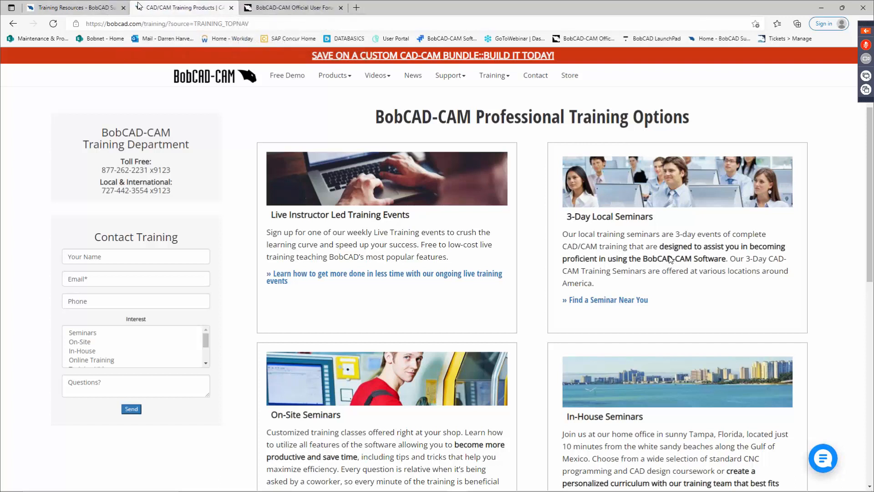
click(279, 7)
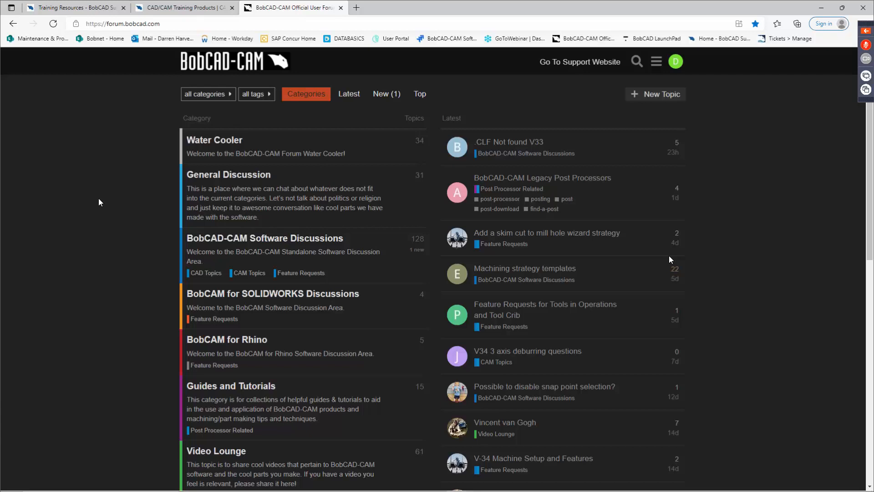
click(64, 8)
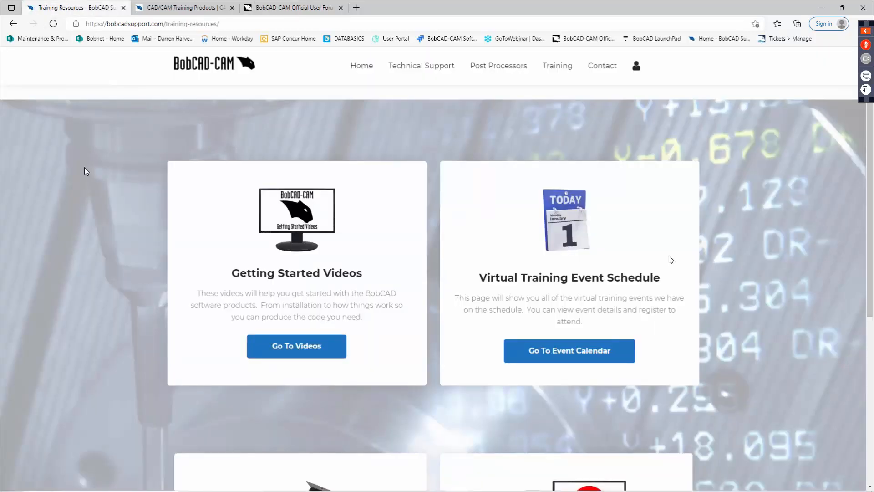
click(168, 10)
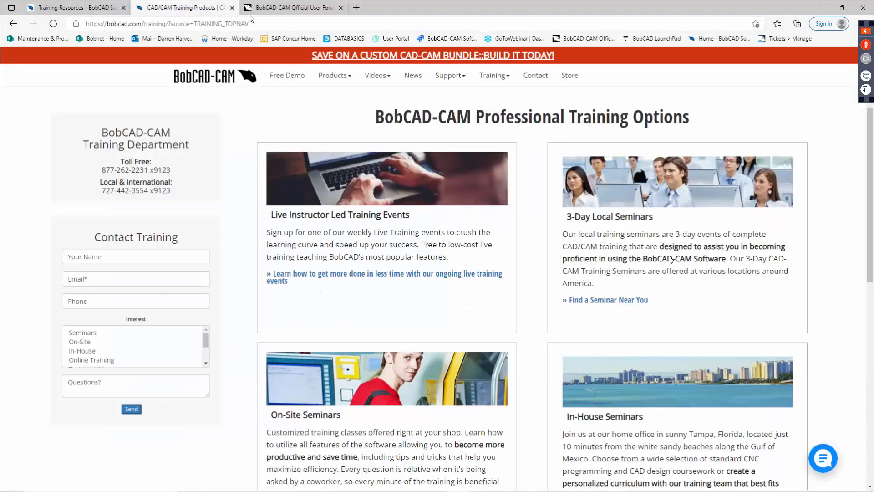
click(293, 7)
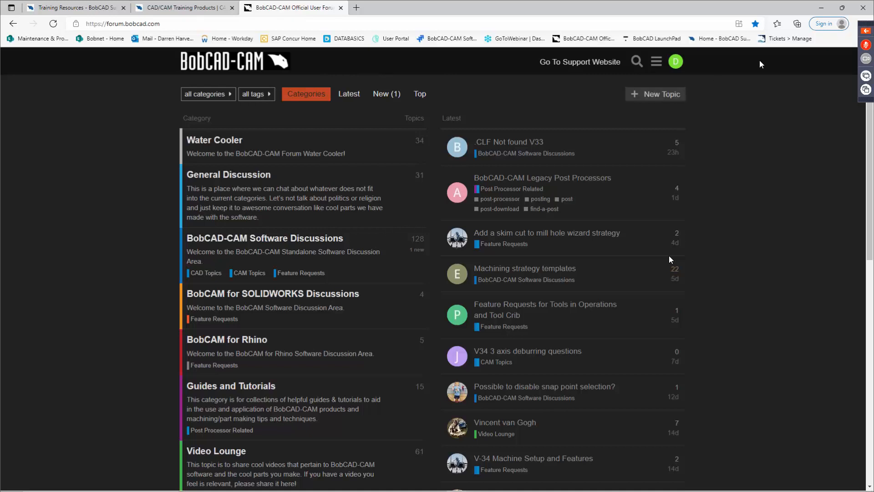
Close the browser to return to BobCAD-CAM, and preview the recent documents HoleExample, Mill_Turn_2T_2S_5x and millturn 1.
click(862, 9)
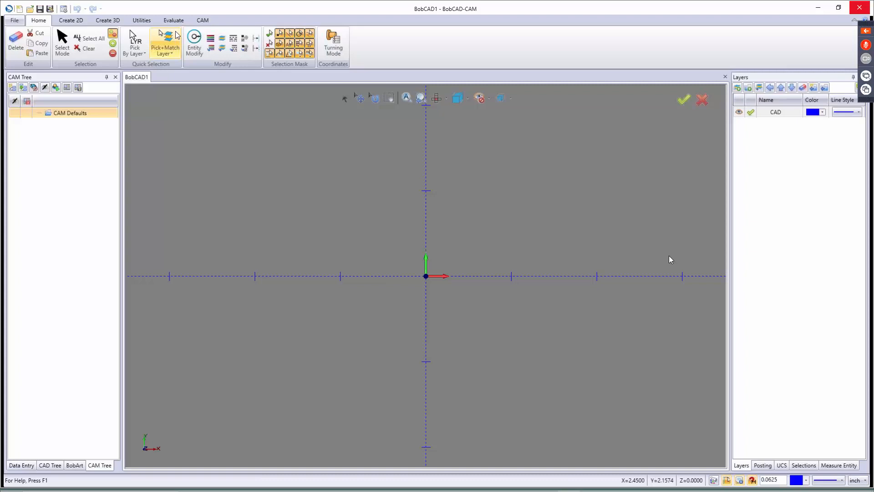
click(12, 21)
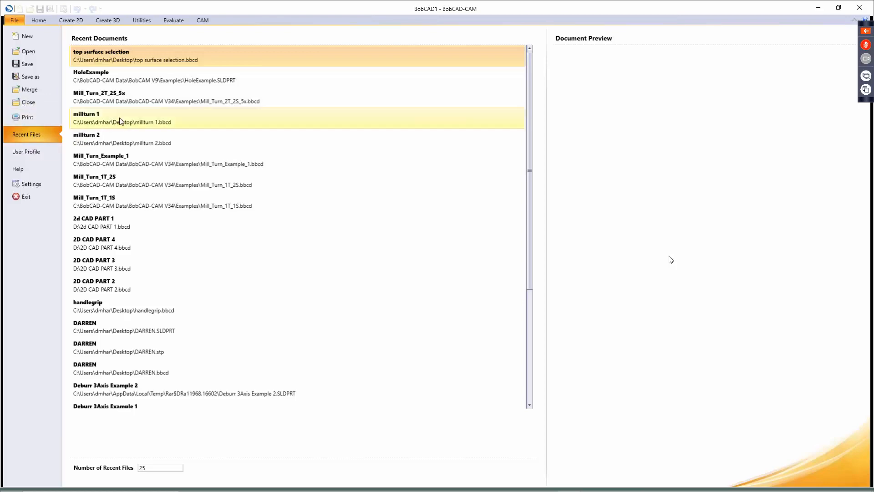
scroll(184, 164, down, 1)
scroll(179, 151, down, 2)
scroll(164, 123, up, 3)
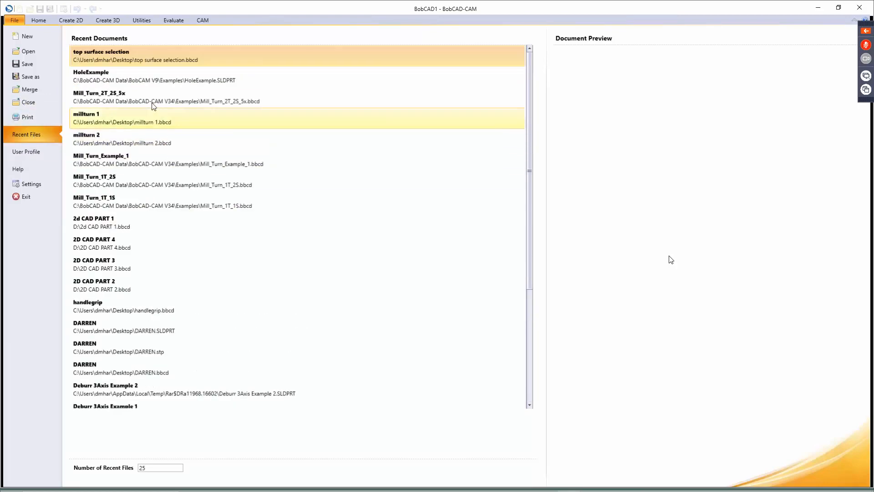
click(144, 74)
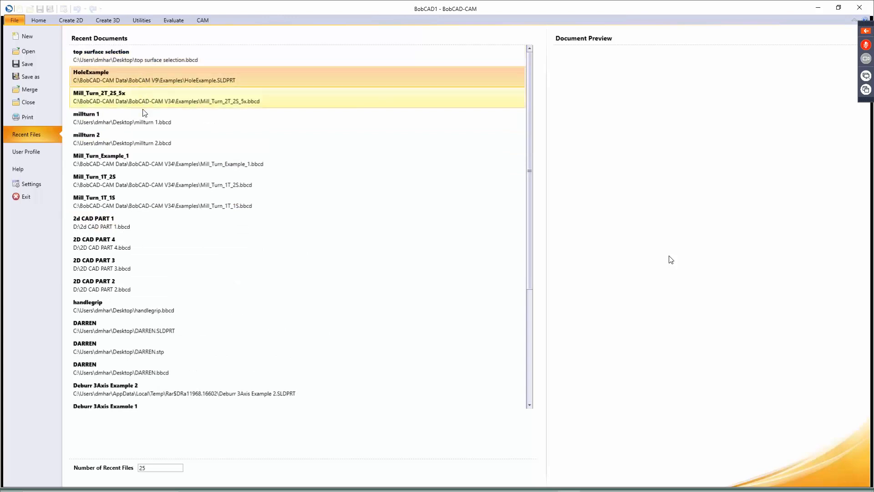
click(142, 98)
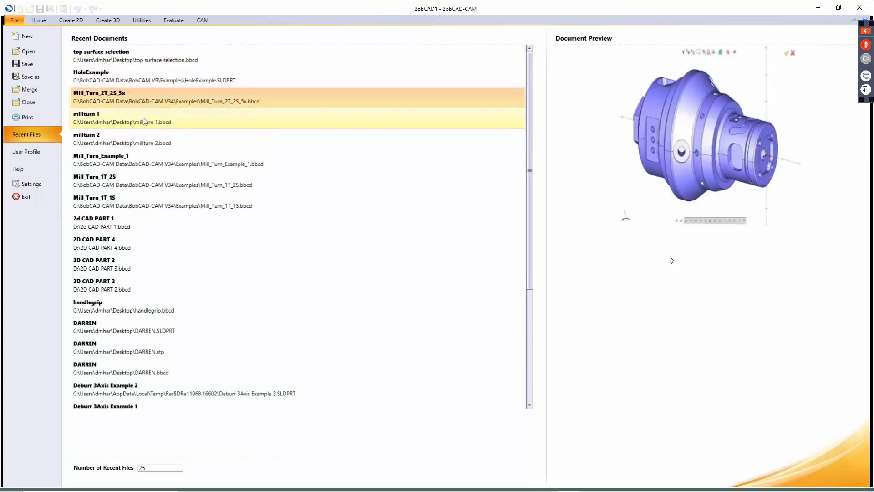
click(142, 122)
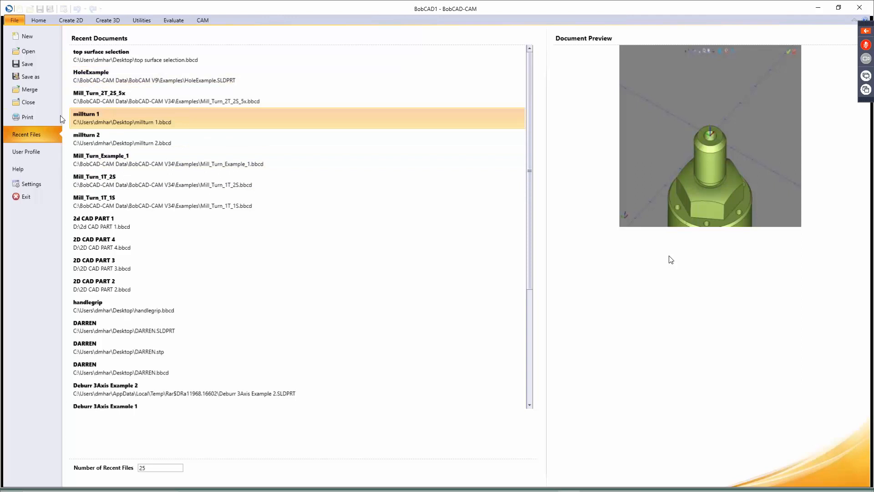
Look over the user profile layouts and the support and licensing options, and open the online BobCAD-CAM Help at its Introduction.
click(27, 153)
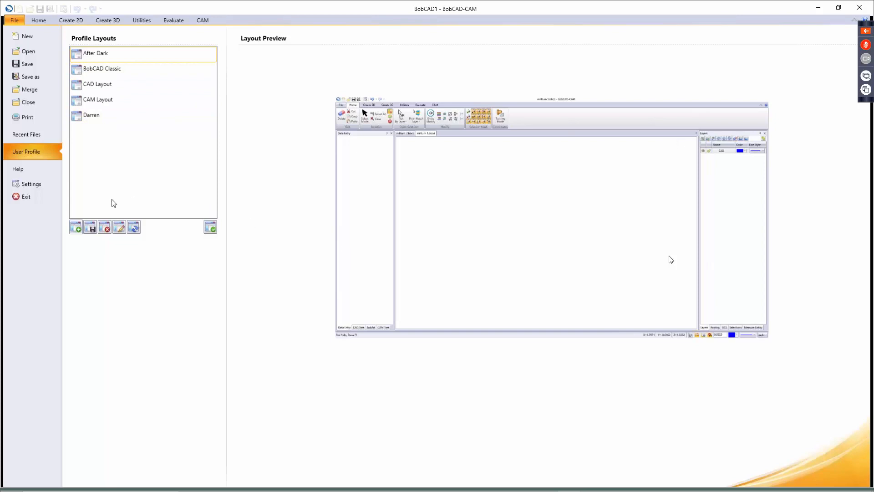
click(26, 172)
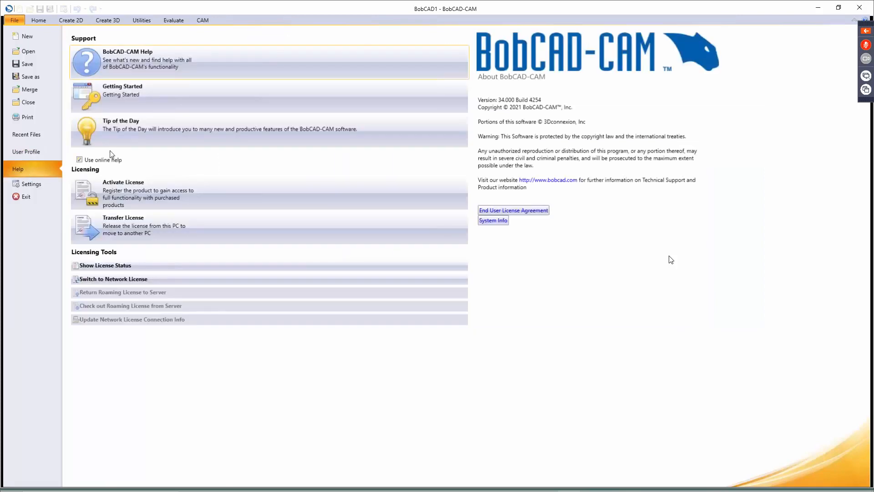
click(165, 62)
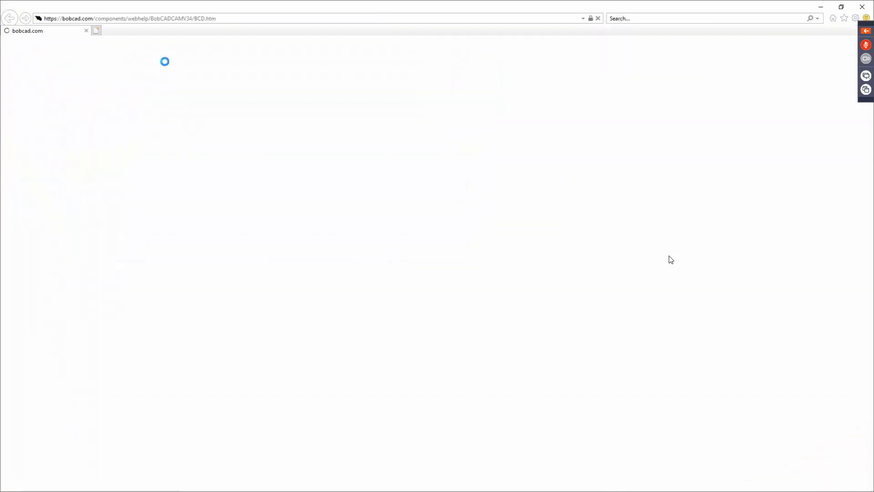
click(547, 308)
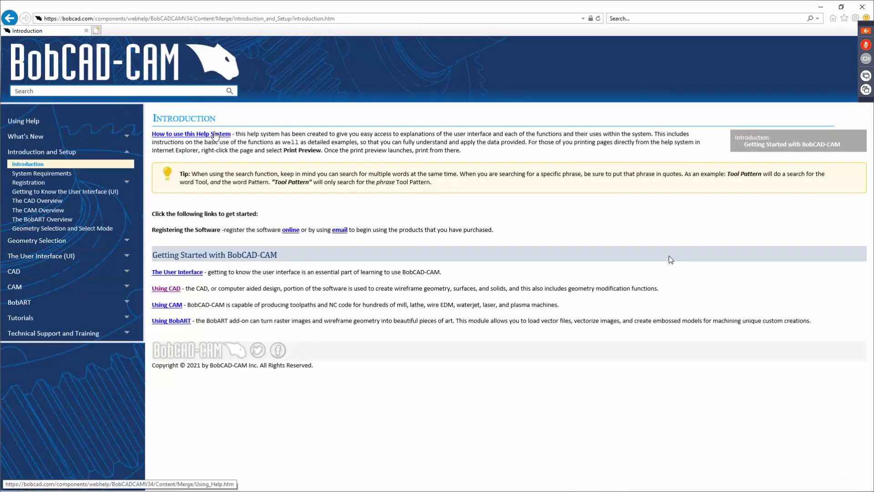
Expand the help system's CAD and CAM topics, look through their subtopics, and close the help.
click(82, 274)
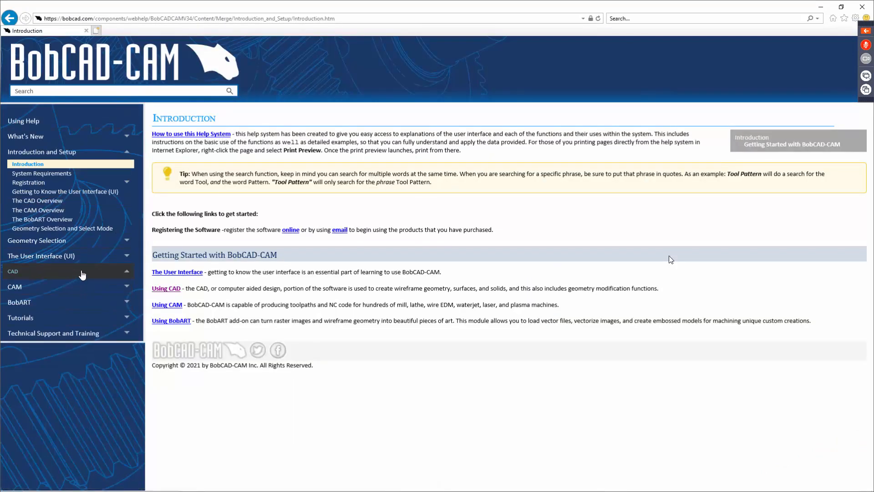
click(66, 402)
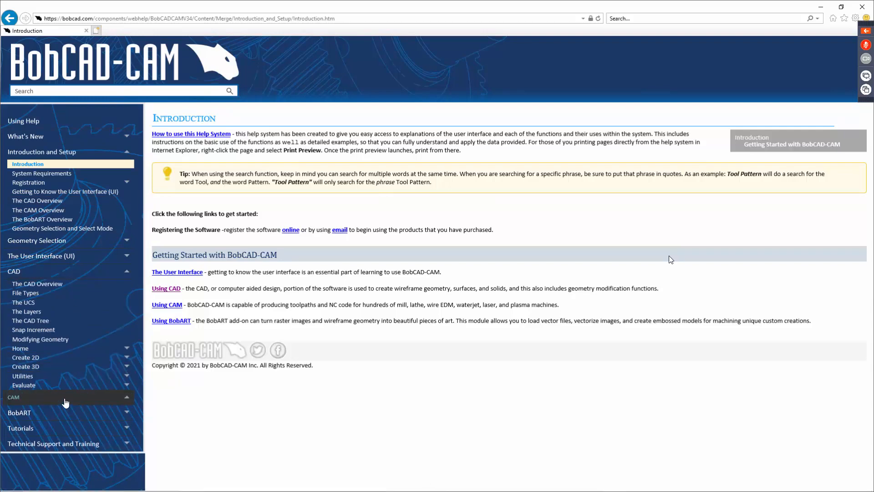
scroll(78, 348, down, 3)
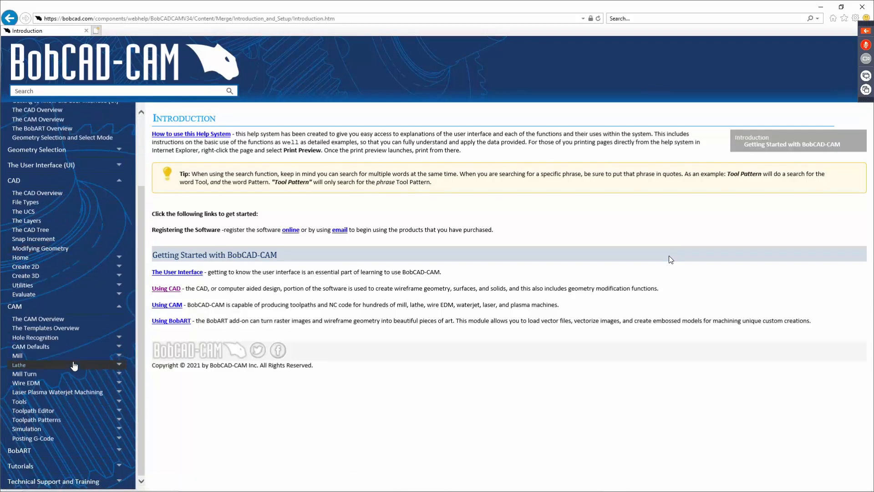
click(864, 10)
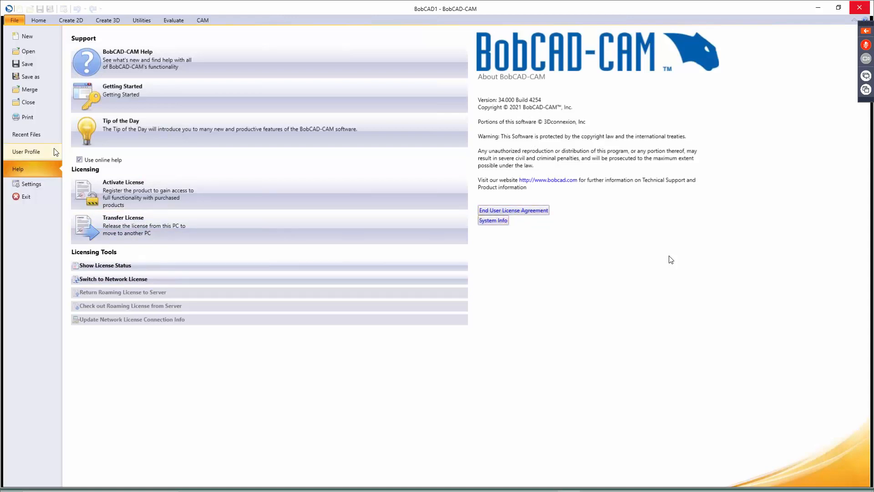
Open the program settings, review the general system options, and compare the units settings of Document Default and Current Document.
click(29, 185)
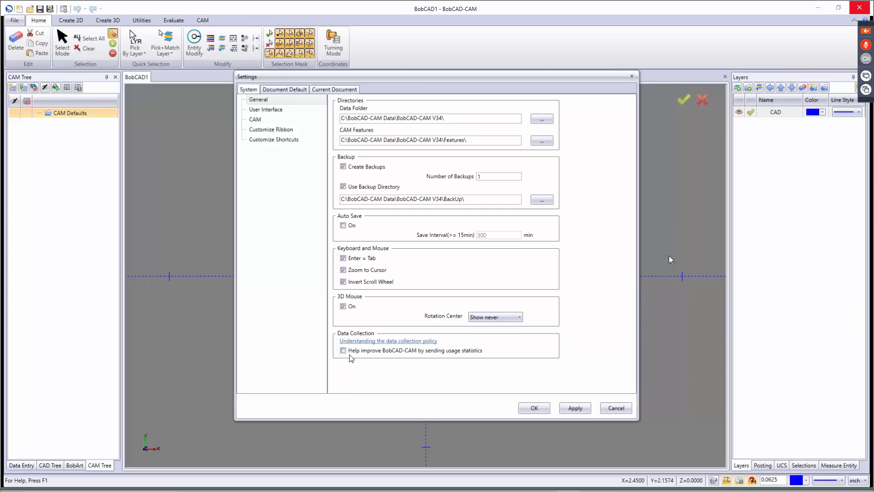
click(294, 91)
click(317, 90)
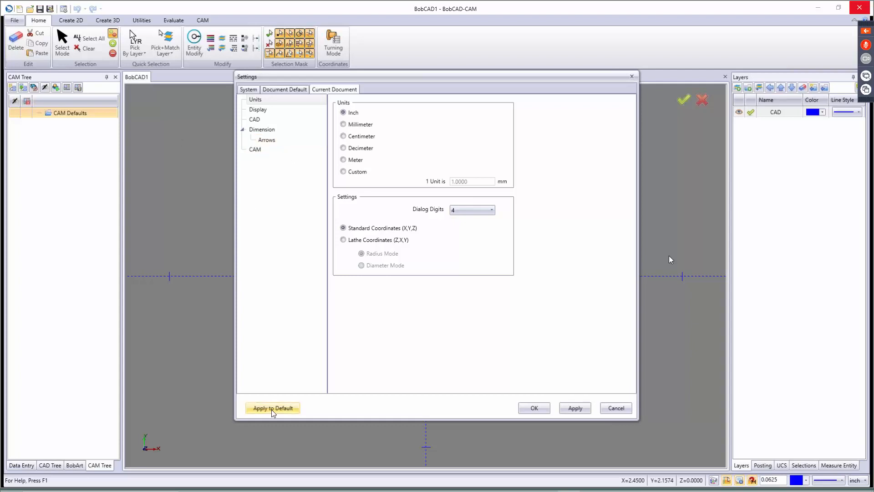
click(277, 89)
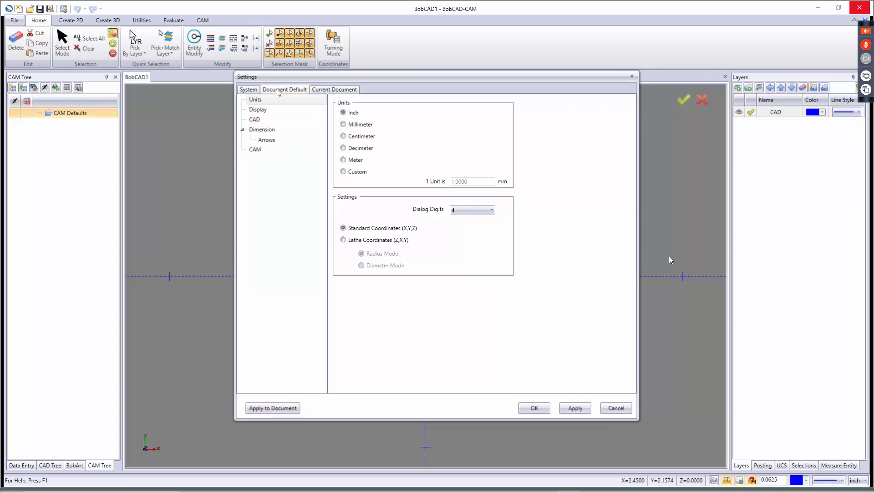
click(323, 91)
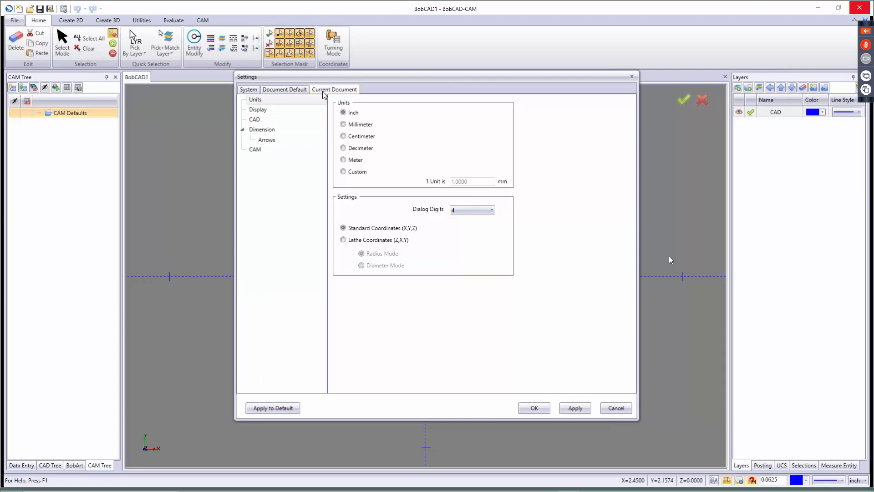
Review the current document's Display, CAD and Dimension settings, including the dimension text height.
click(271, 111)
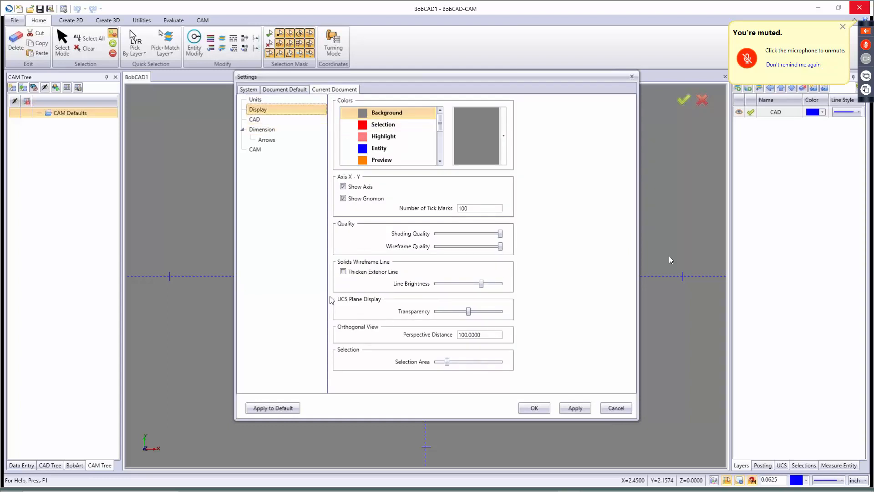
click(282, 120)
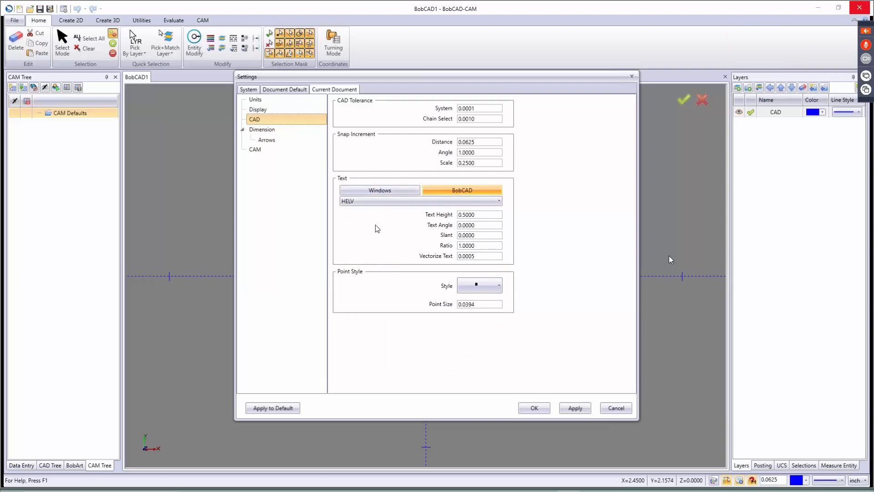
click(259, 132)
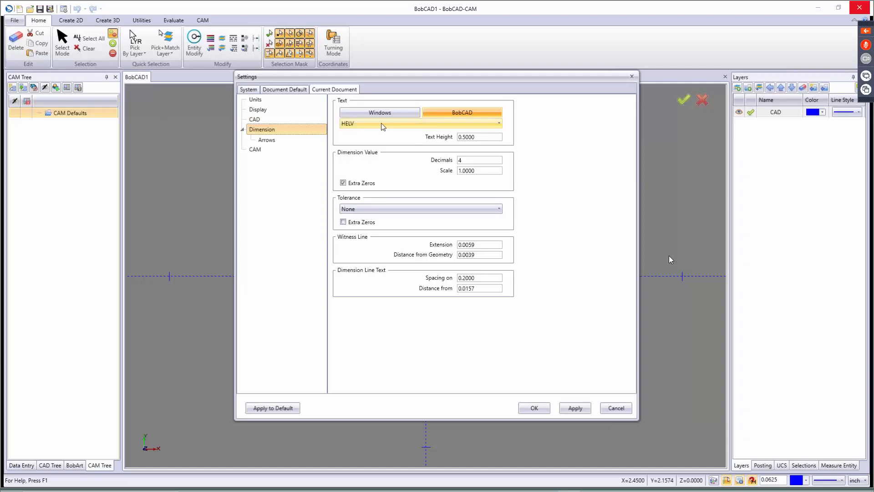
click(482, 137)
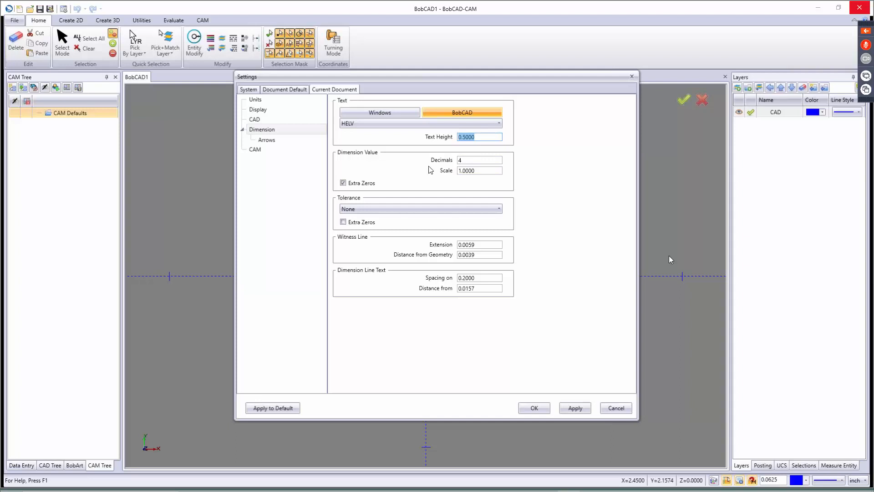
Review the current document's dimension arrow styles and CAM tolerance and machining order settings, and accept the settings.
click(268, 140)
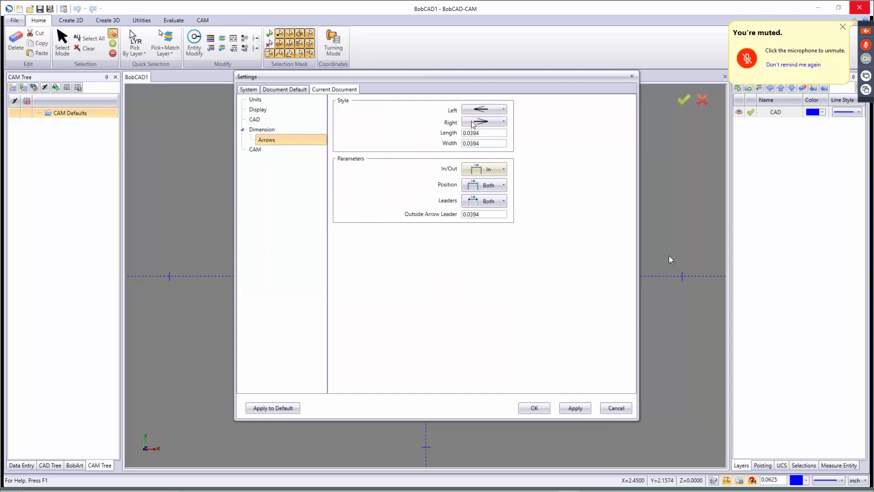
click(493, 108)
click(493, 119)
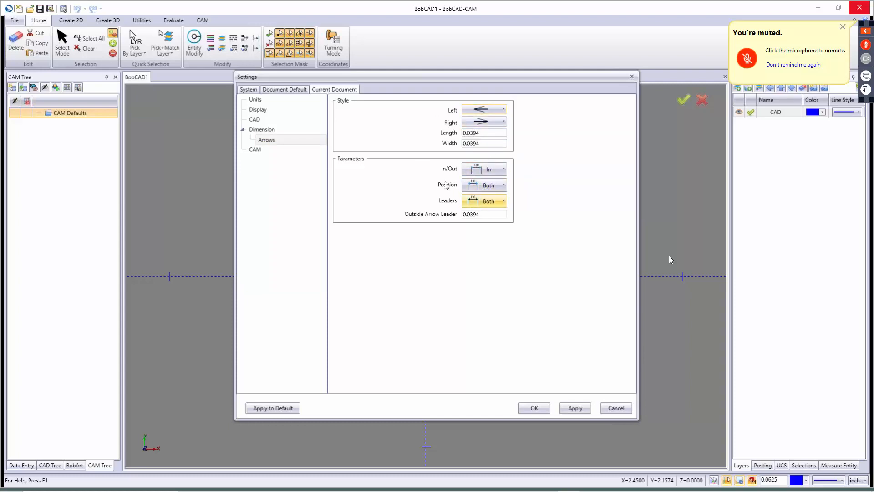
click(257, 150)
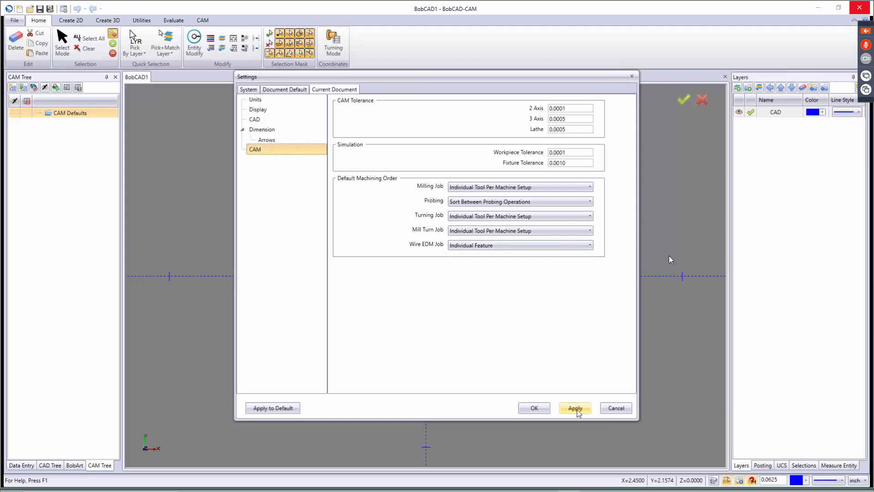
click(535, 408)
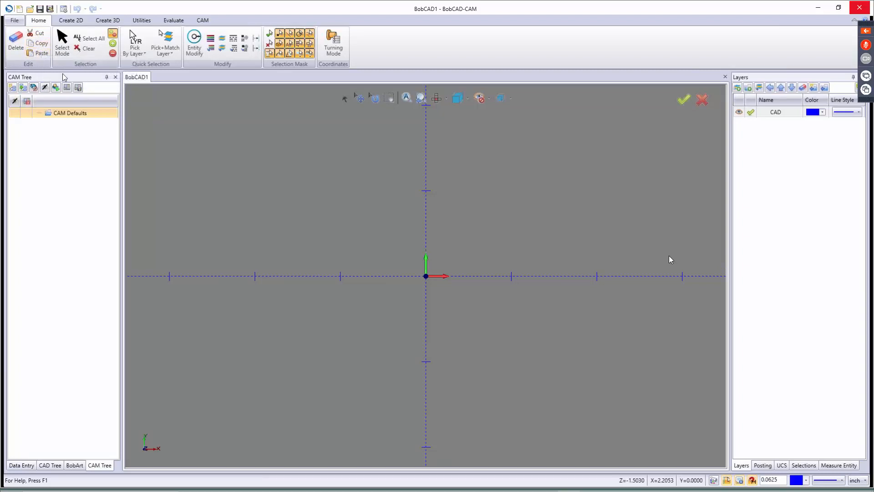
Reopen the settings at Customize Shortcuts and examine the keys assigned to Save, Undo, Paste, Select Mode and Pick+Match Layer.
click(15, 20)
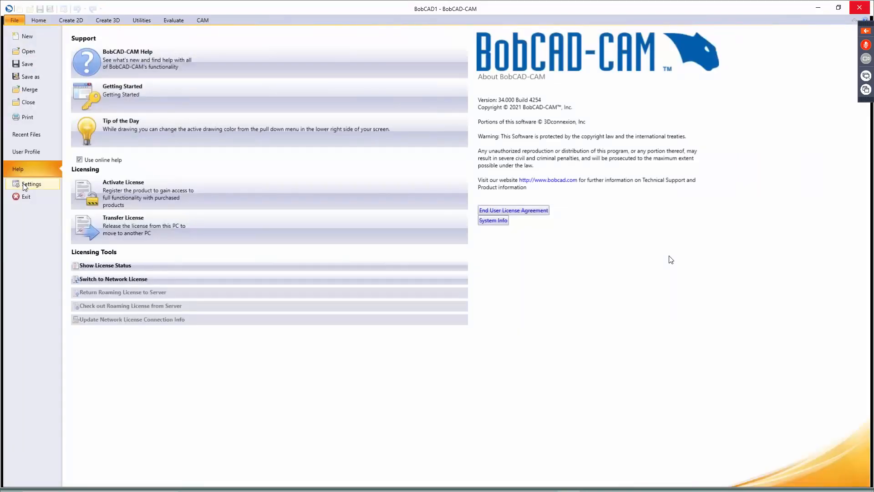
click(25, 184)
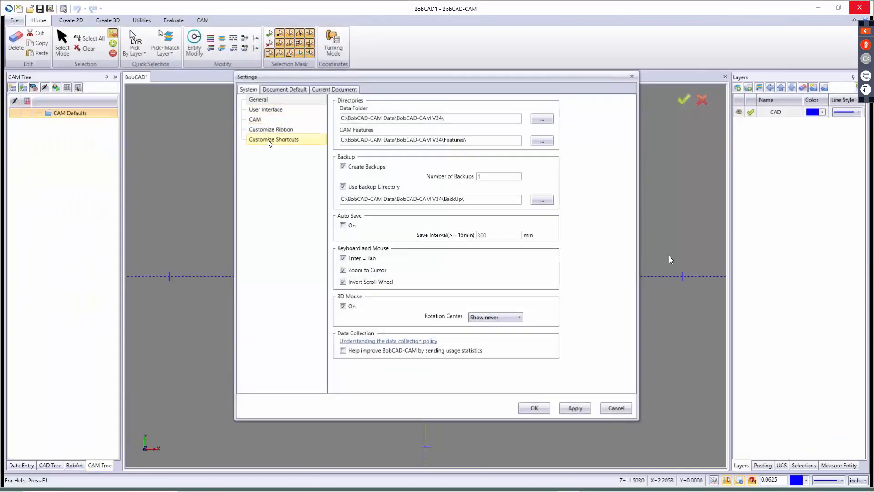
click(270, 142)
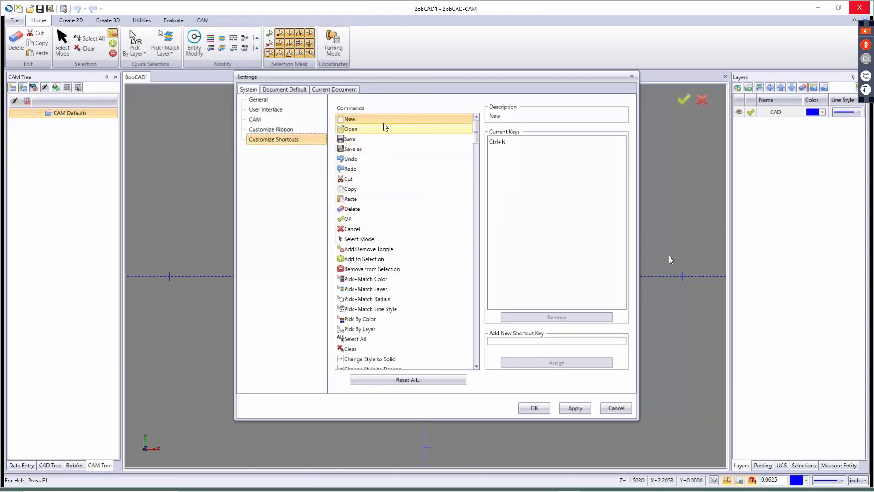
click(368, 141)
click(370, 159)
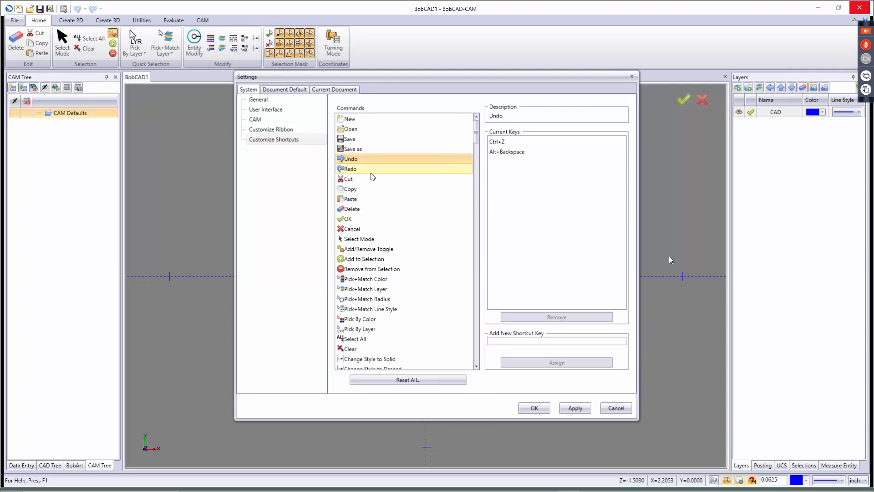
click(367, 200)
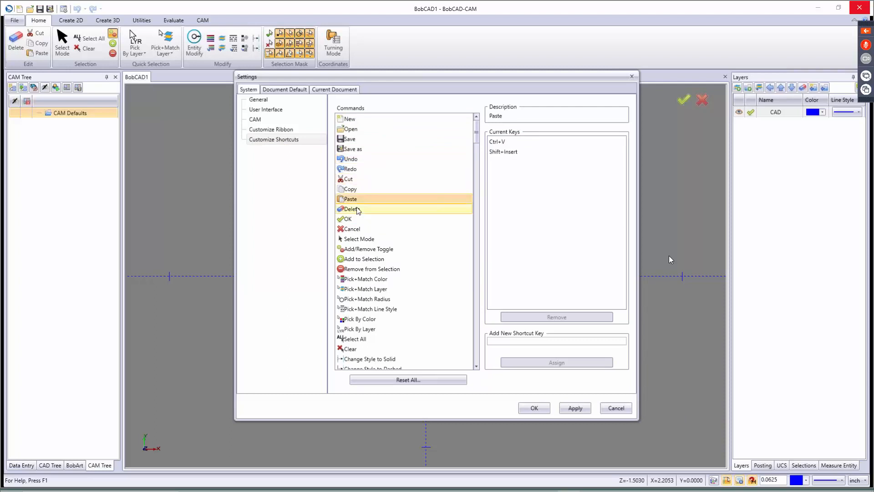
click(359, 239)
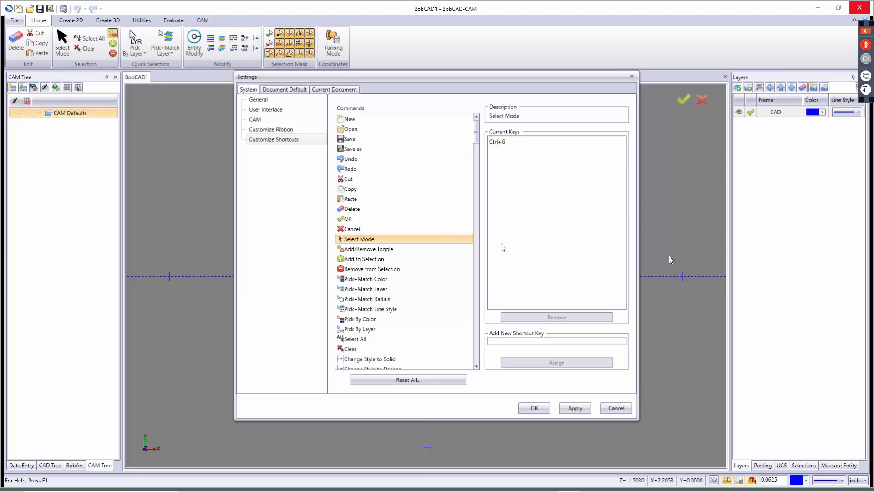
click(365, 290)
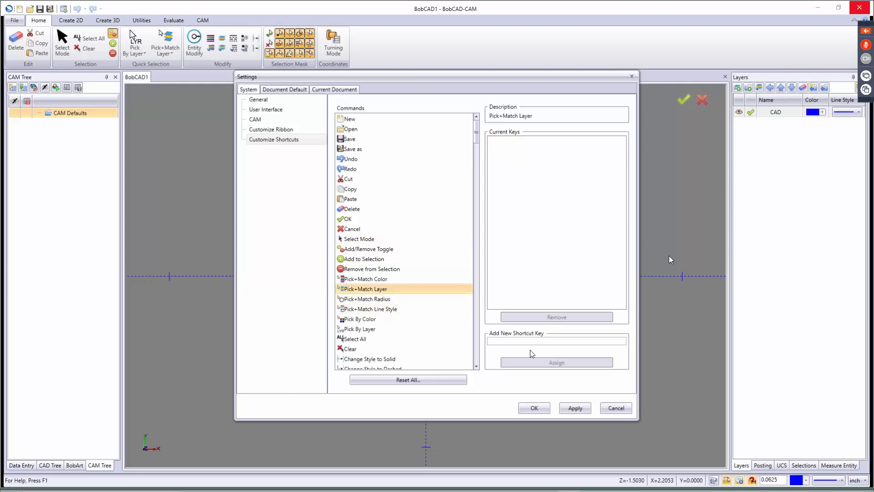
Check whether Ctrl+Y and Ctrl+Q are available as new shortcut keys for the Clear command, and leave the settings without assigning either.
click(351, 350)
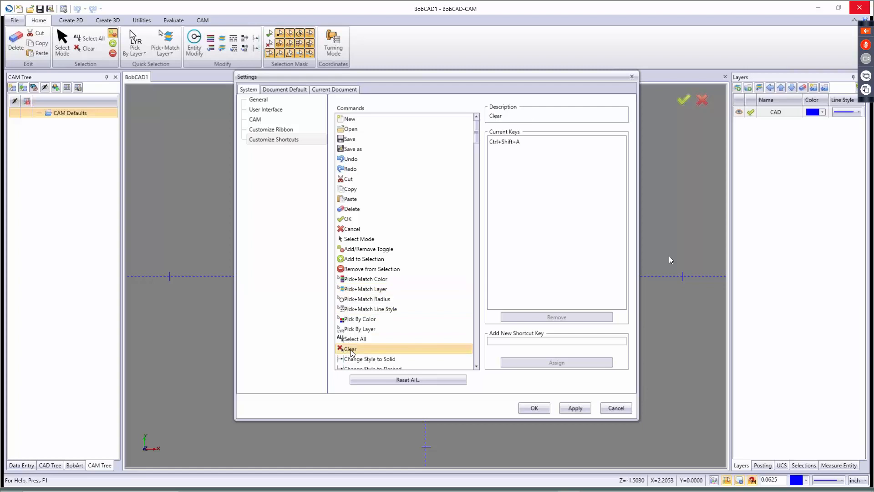
click(531, 342)
key(ctrl+y)
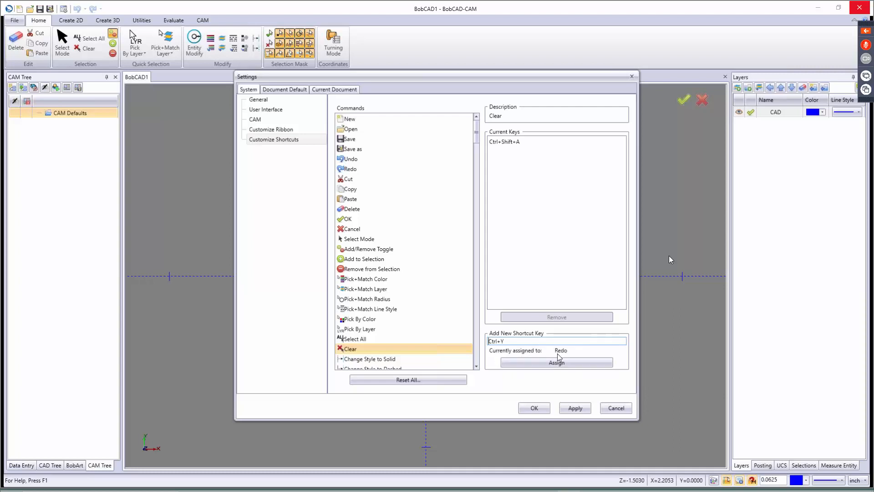
drag(523, 342, 458, 342)
key(ctrl+q)
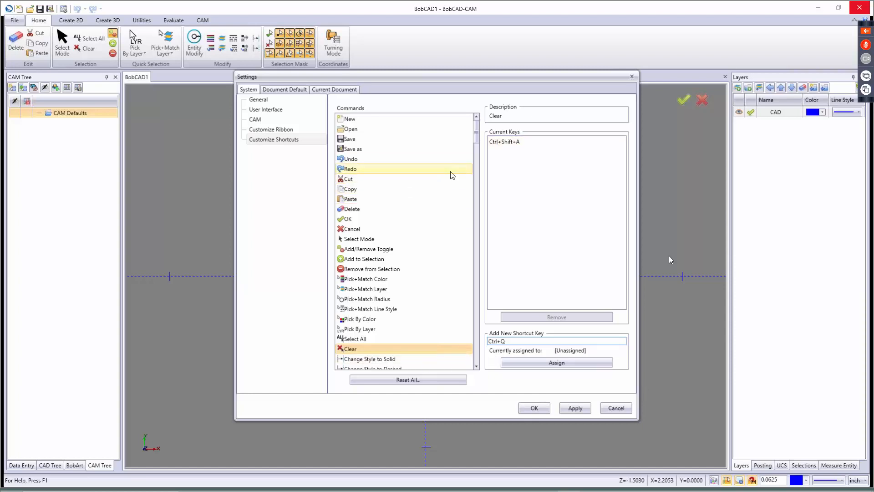
click(359, 351)
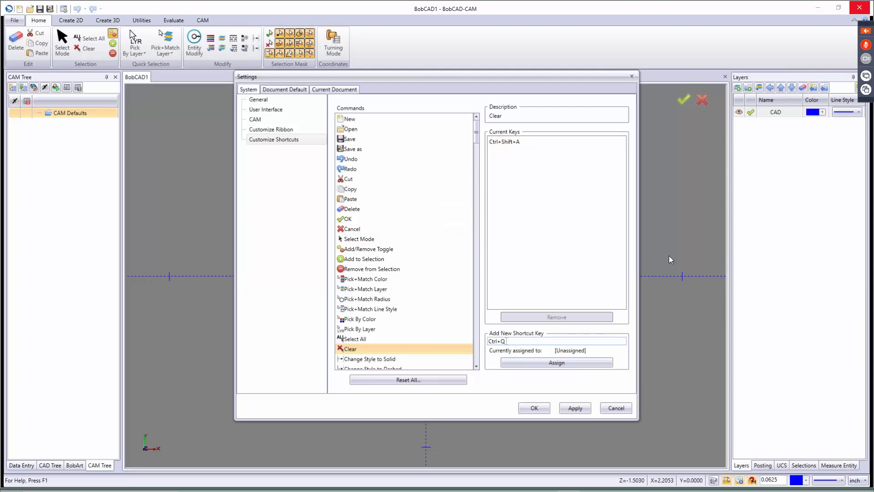
click(617, 408)
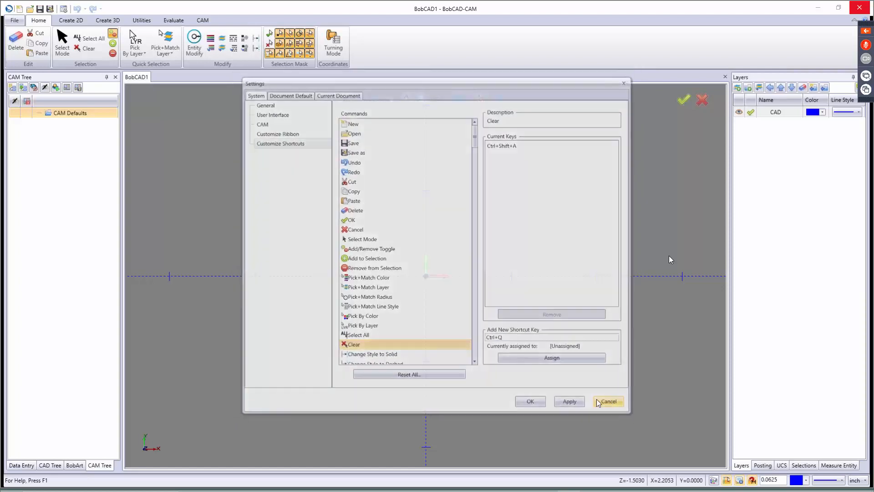
Start the 2D Point command and examine its creation options and point variants, collapsing the Creation Option section.
click(69, 21)
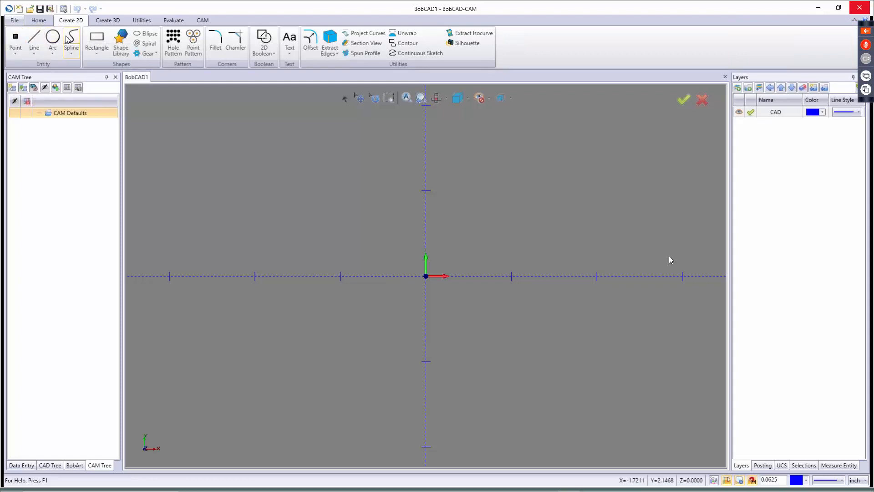
click(17, 37)
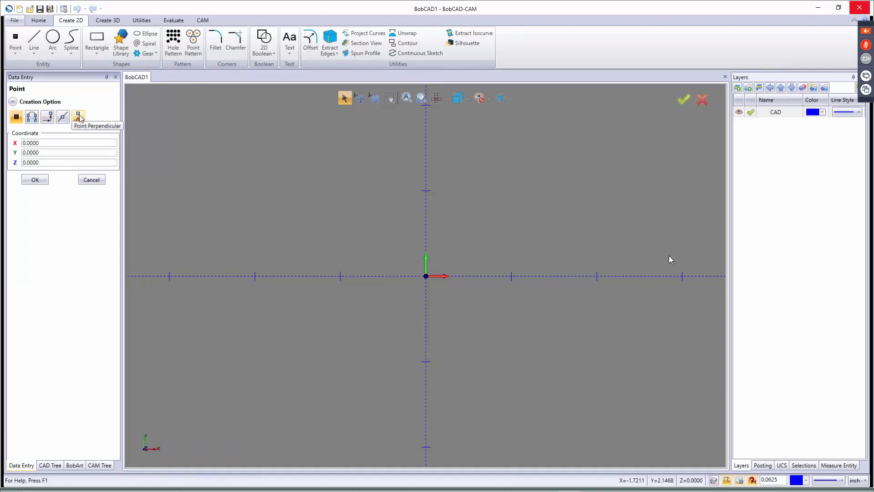
click(16, 50)
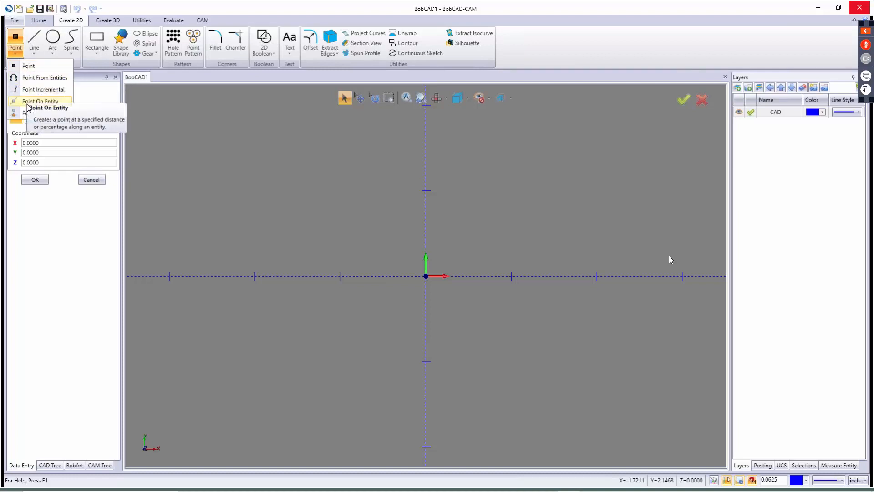
click(110, 102)
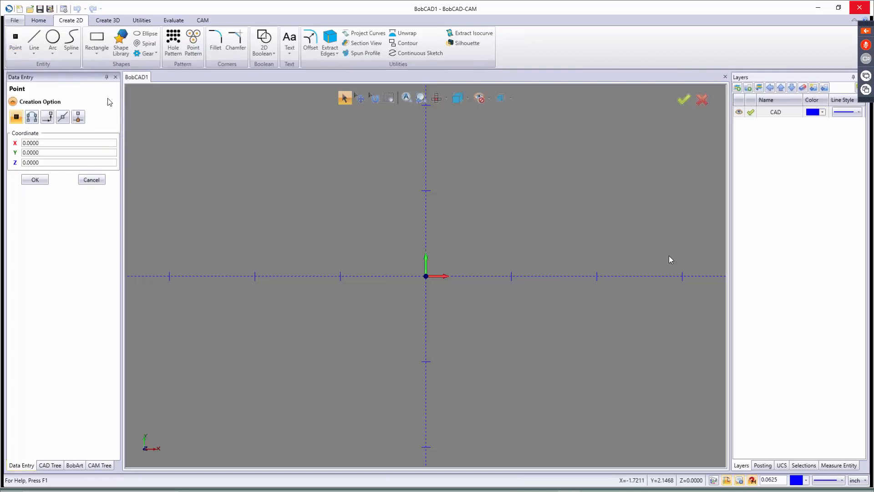
click(109, 102)
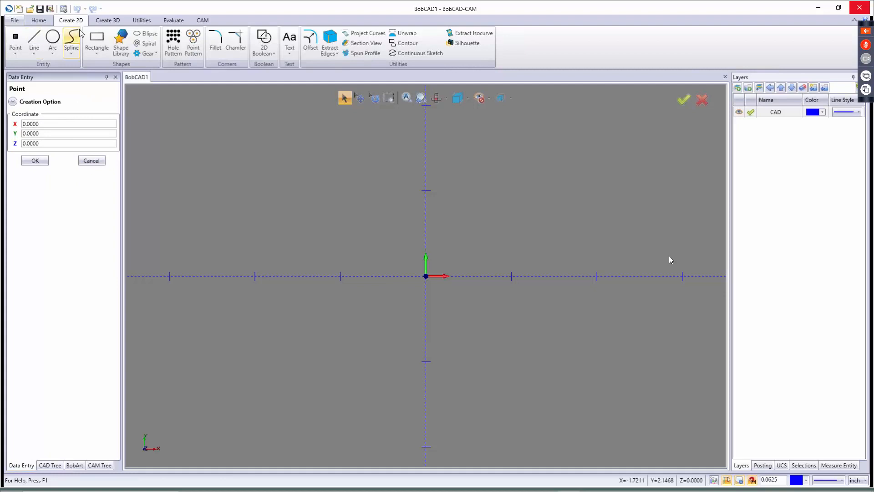
Open the Shape Library and browse its predefined shapes, keeping the Disk shape.
click(120, 42)
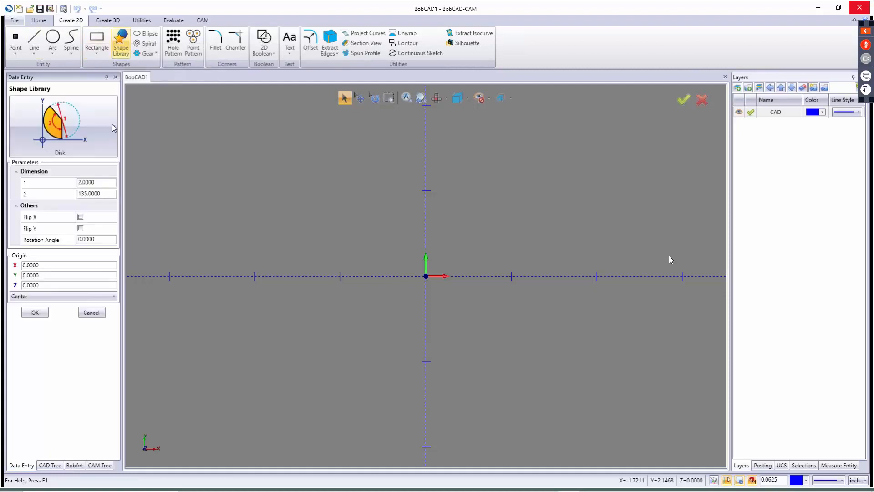
click(87, 124)
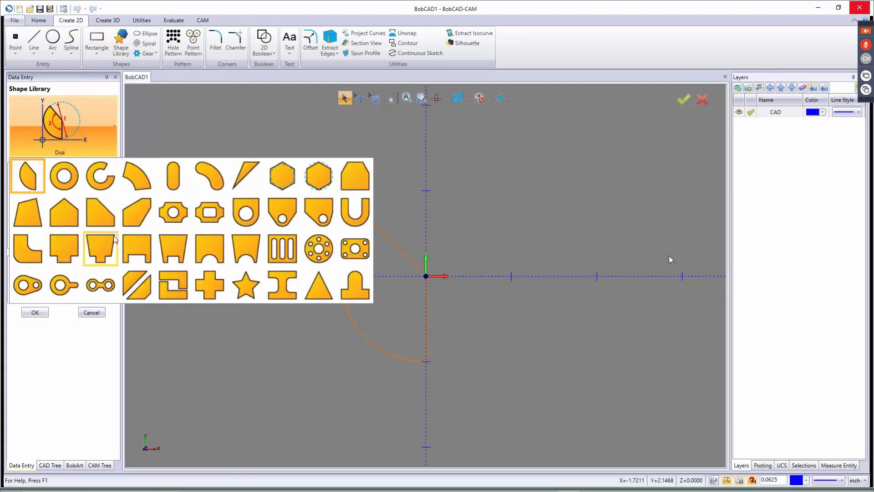
click(91, 122)
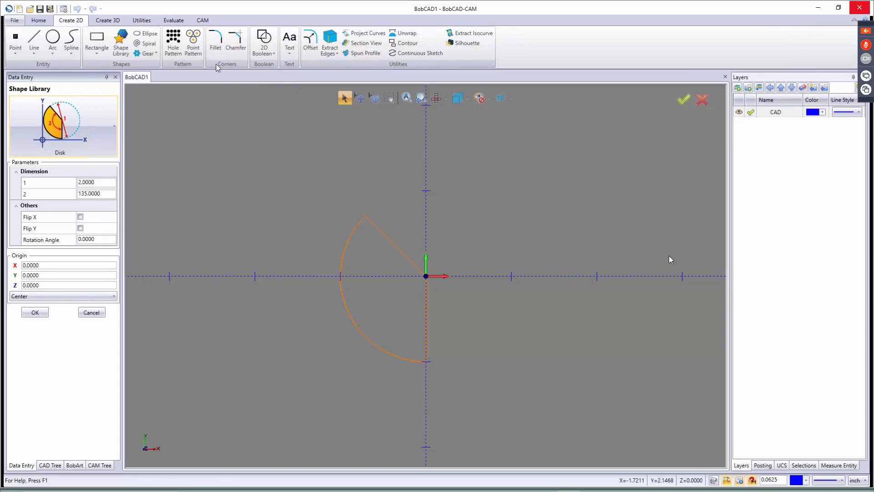
Review the 3D creation tools with their solid Boolean variants and the Utilities tools, and cancel the Shape Library placement.
click(119, 21)
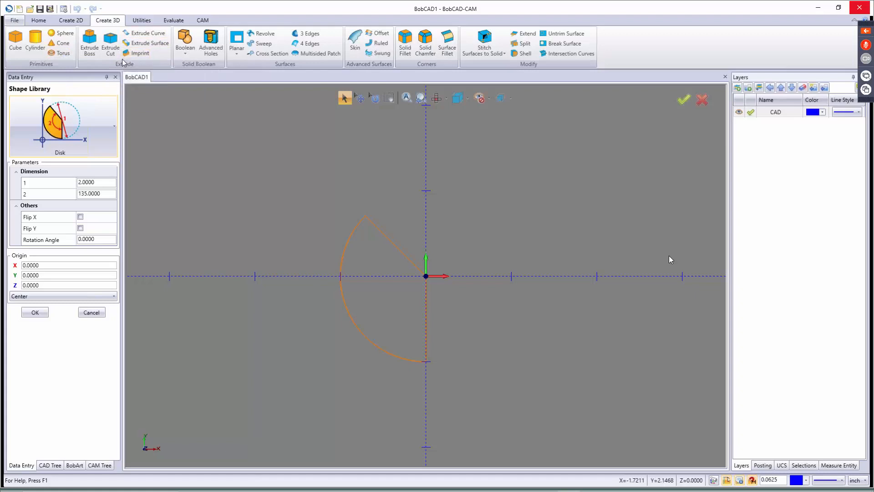
click(187, 53)
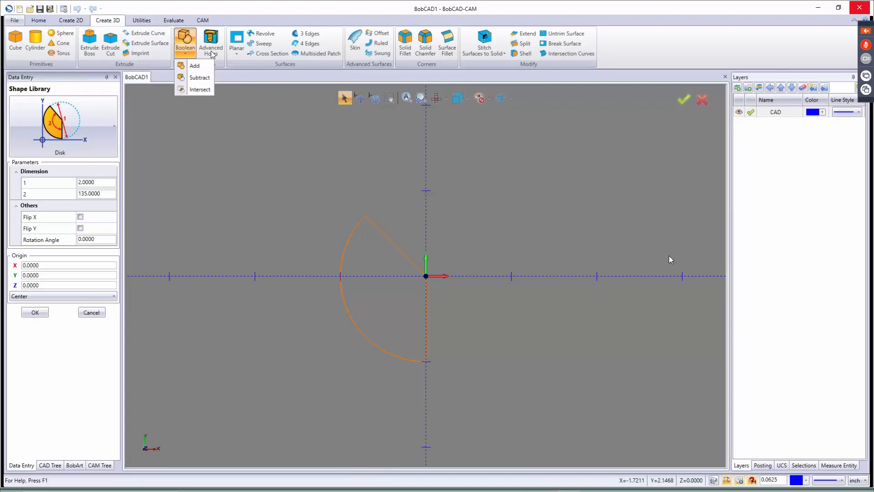
click(281, 63)
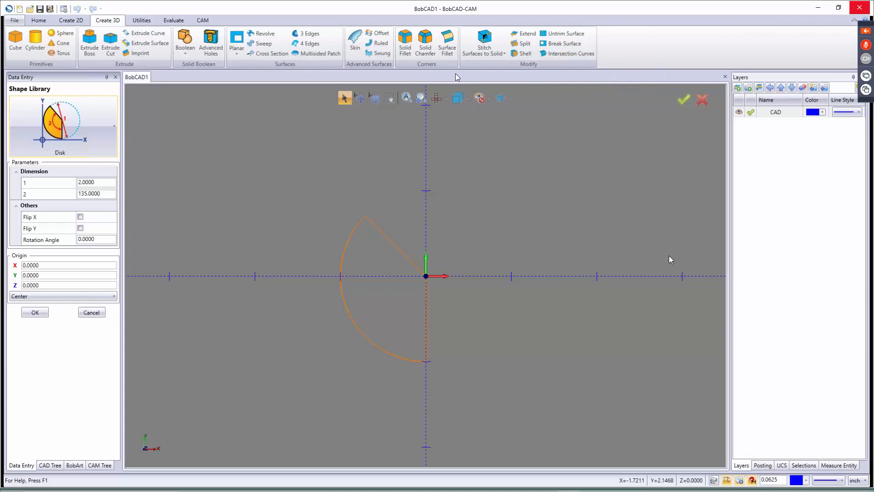
click(139, 22)
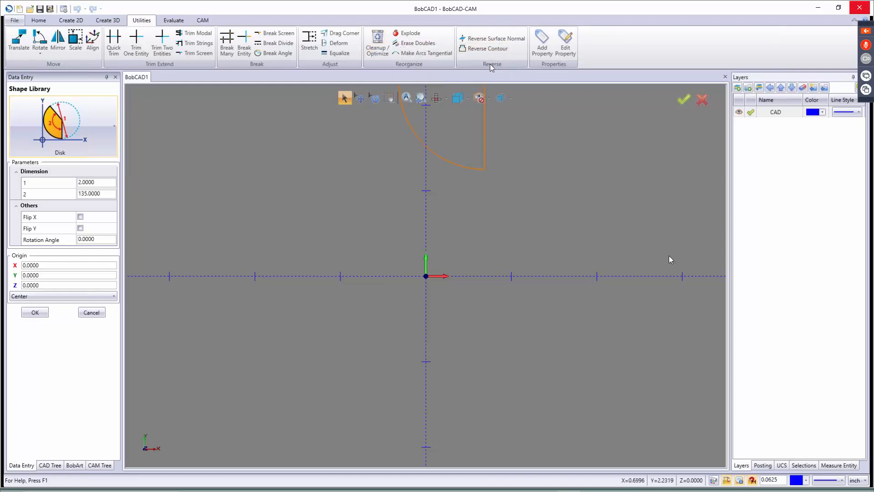
click(91, 312)
Review the Evaluate tools, the UCS list and the CAM tools, and return the rotated view to the top view.
click(178, 23)
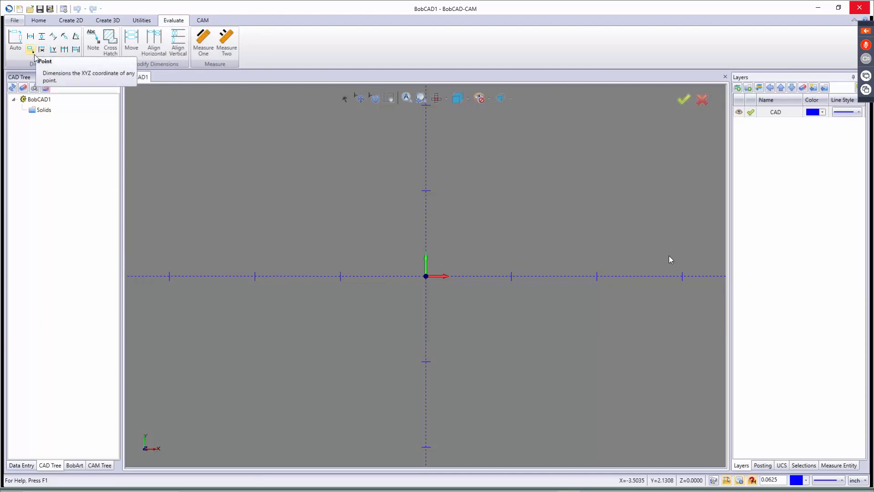
click(782, 466)
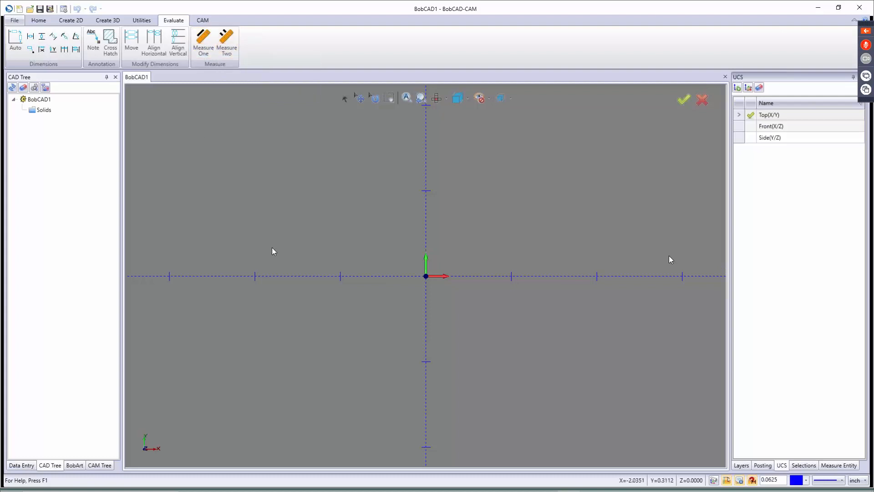
middle_drag(364, 229, 386, 207)
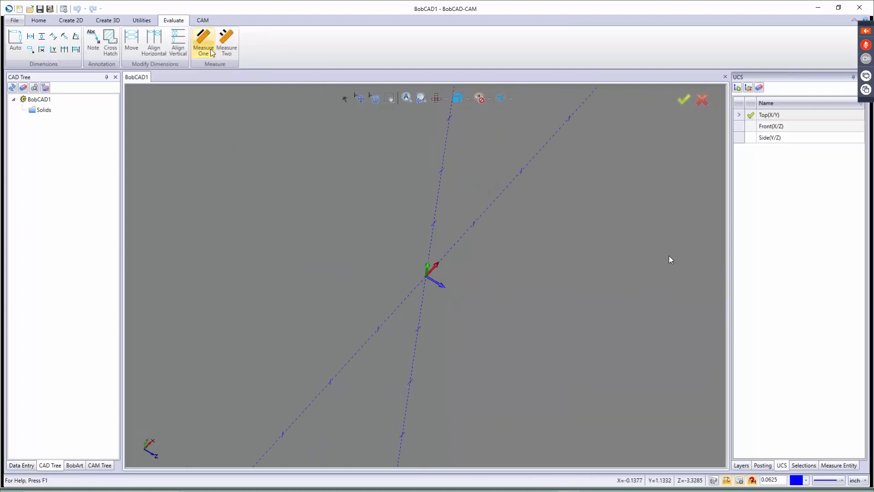
click(207, 20)
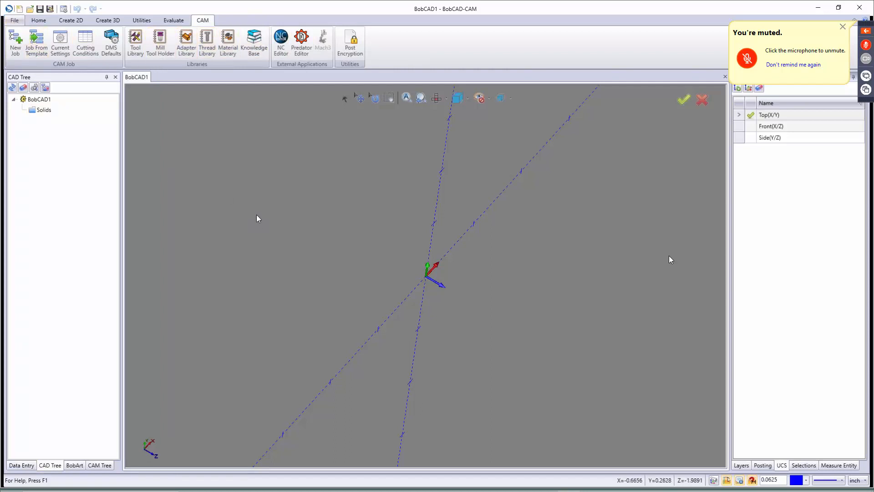
key(t)
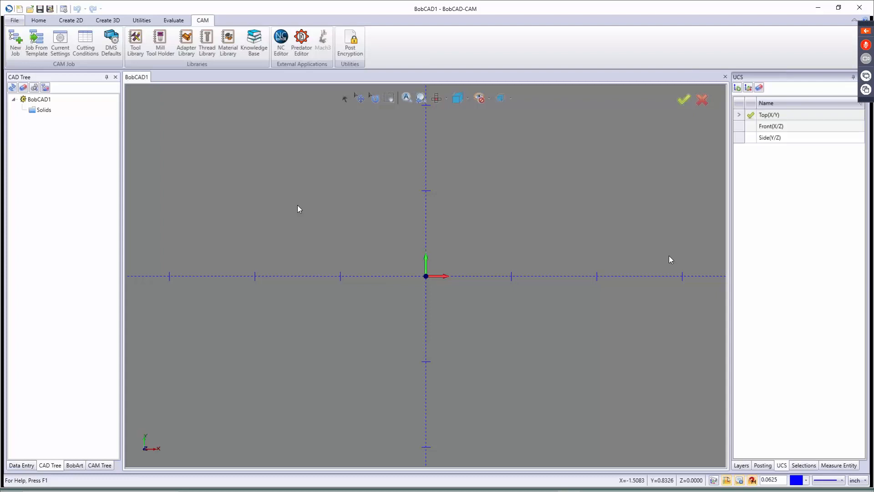
Examine the file types supported for opening a file, and cancel without opening anything.
click(30, 9)
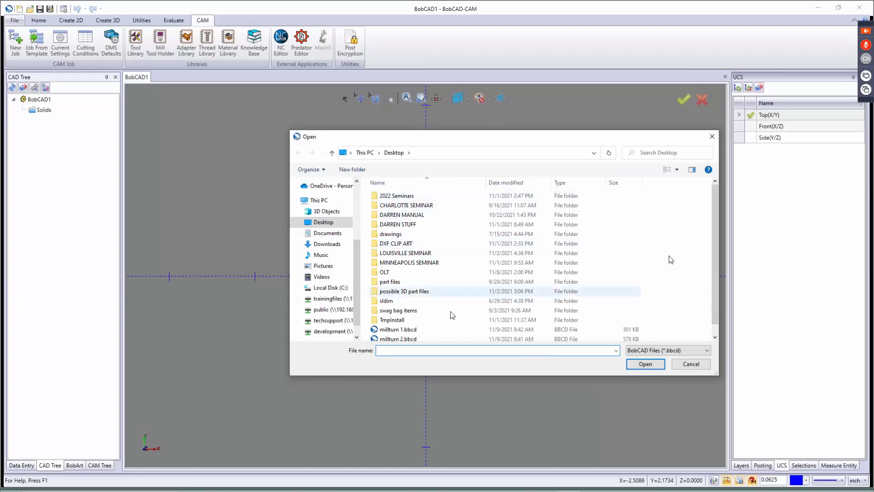
click(678, 351)
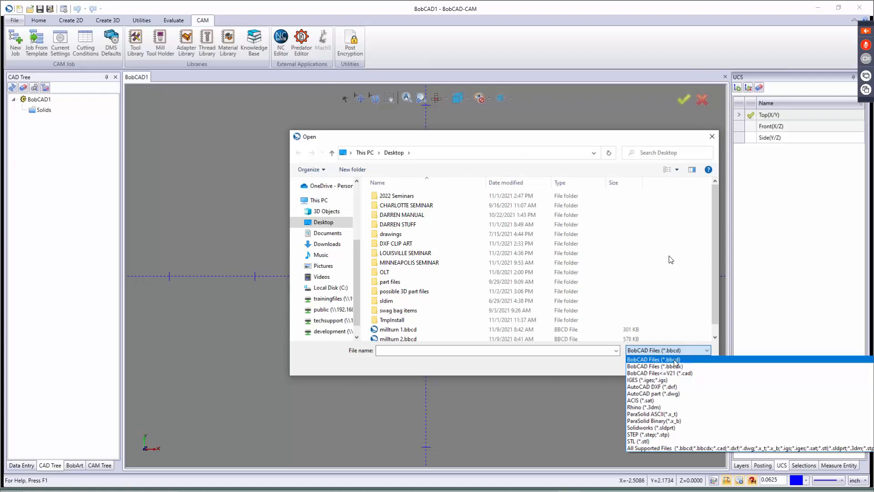
click(774, 261)
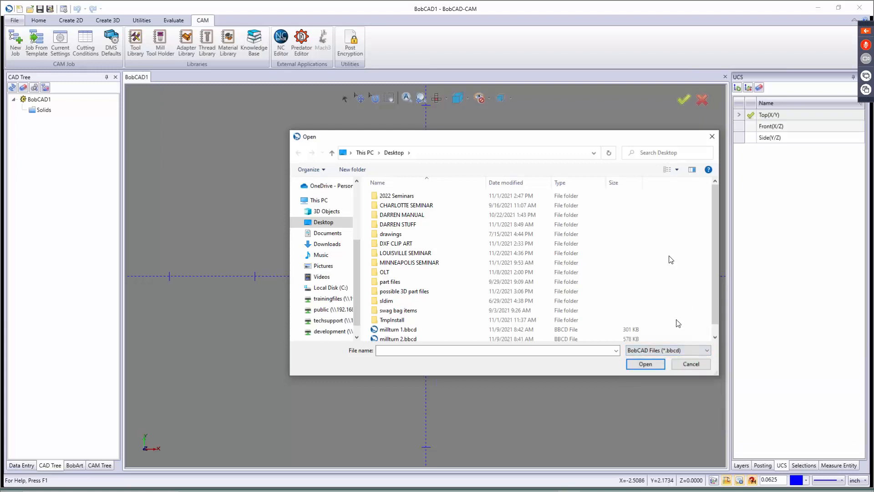
click(690, 366)
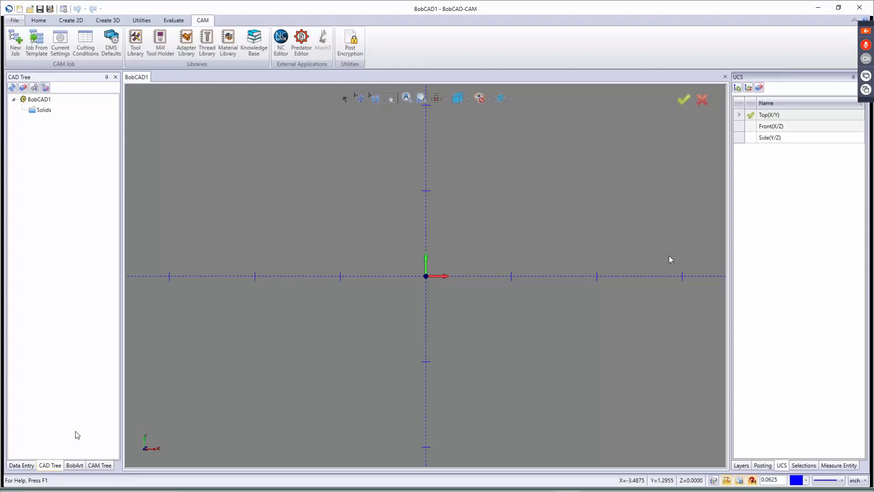
Review the Data Entry, CAD Tree, BobArt and CAM Tree managers, including the commands available for CAM Defaults.
click(21, 466)
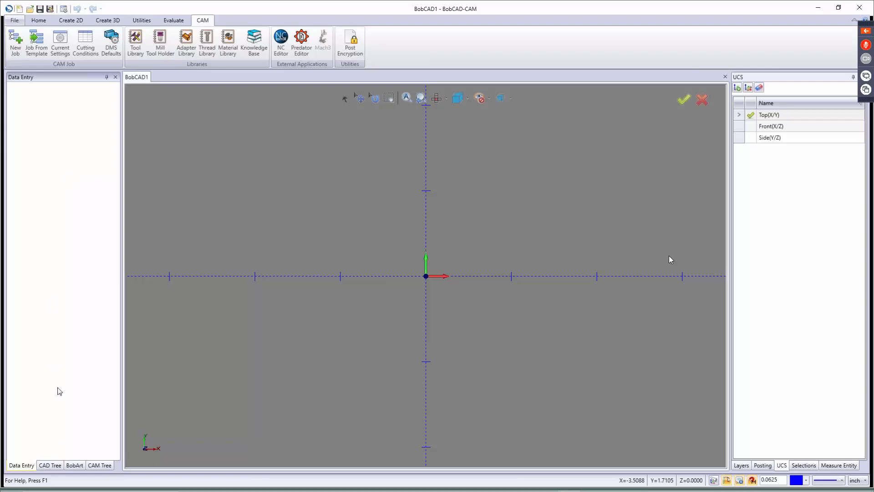
click(57, 466)
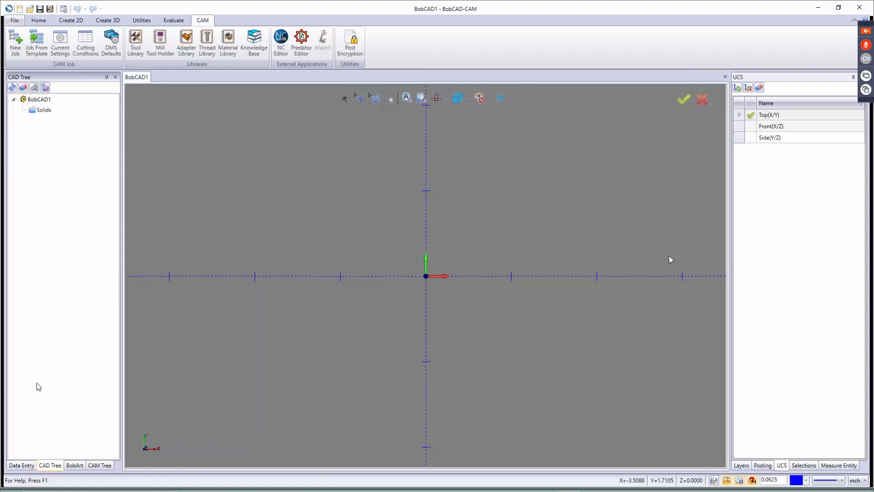
click(75, 466)
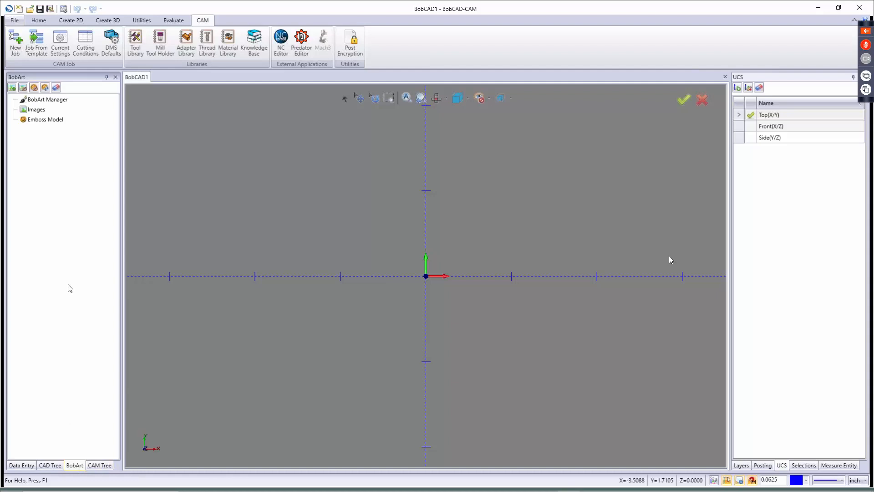
click(95, 465)
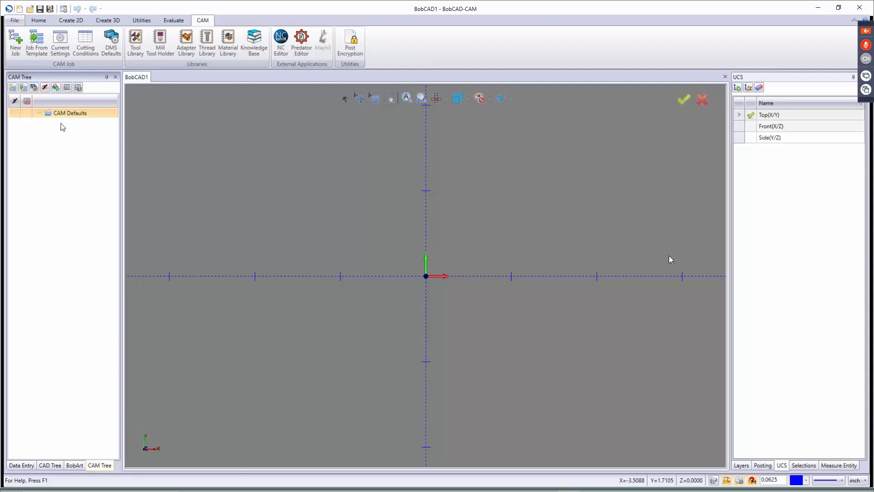
right_click(69, 114)
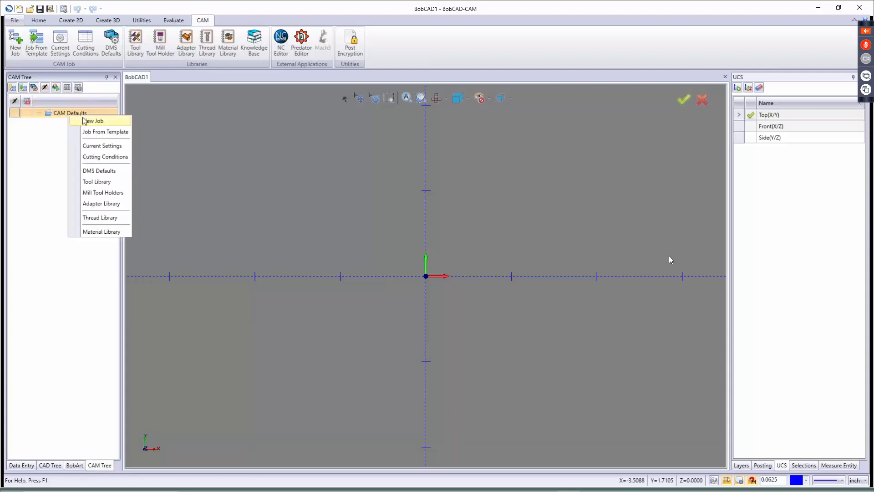
click(38, 145)
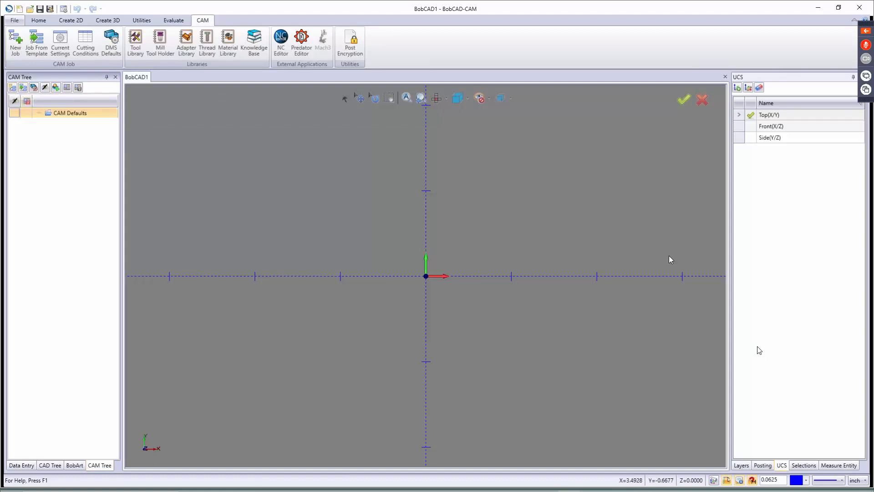
Show the layer list and examine its layer and group commands without running any.
click(742, 466)
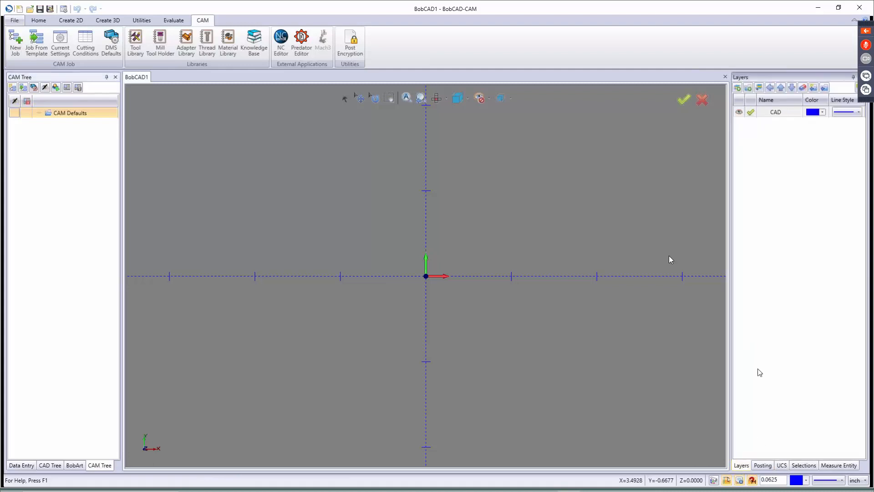
right_click(757, 130)
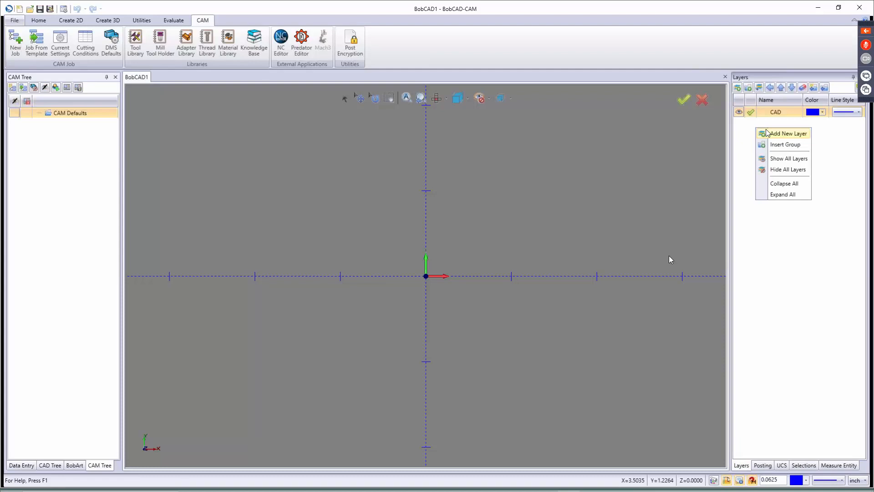
click(744, 146)
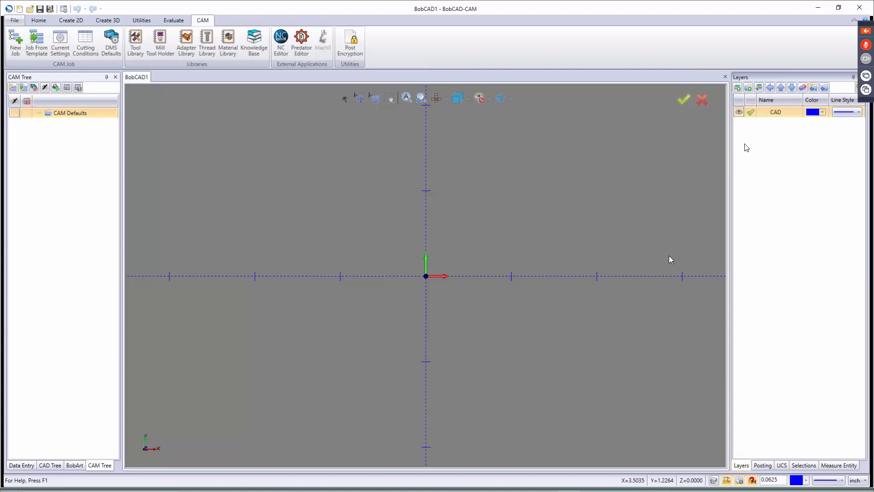
Review the Posting manager and preview the Front(X/Z) and Side(Y/Z) coordinate systems, ending with Top(X/Y) active.
click(763, 465)
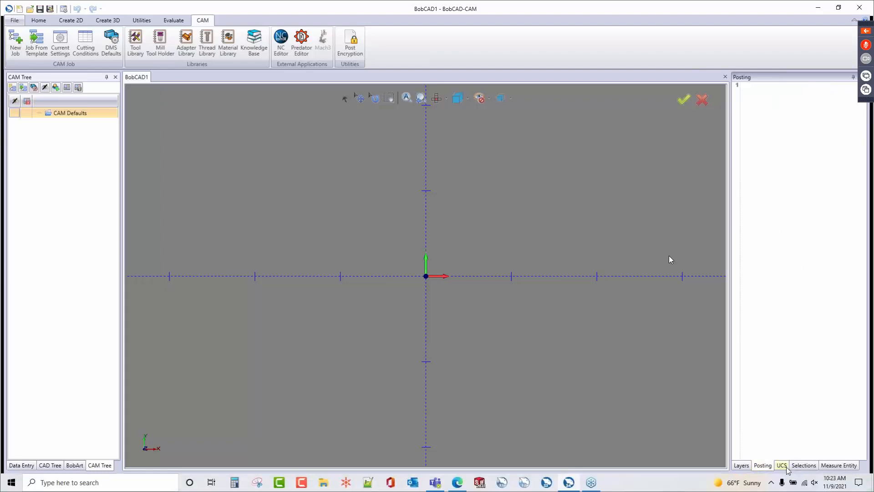
click(782, 465)
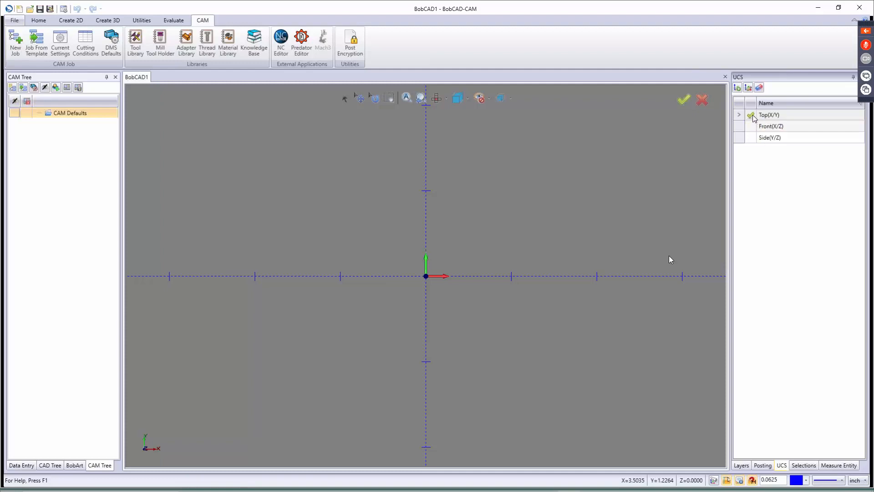
click(750, 126)
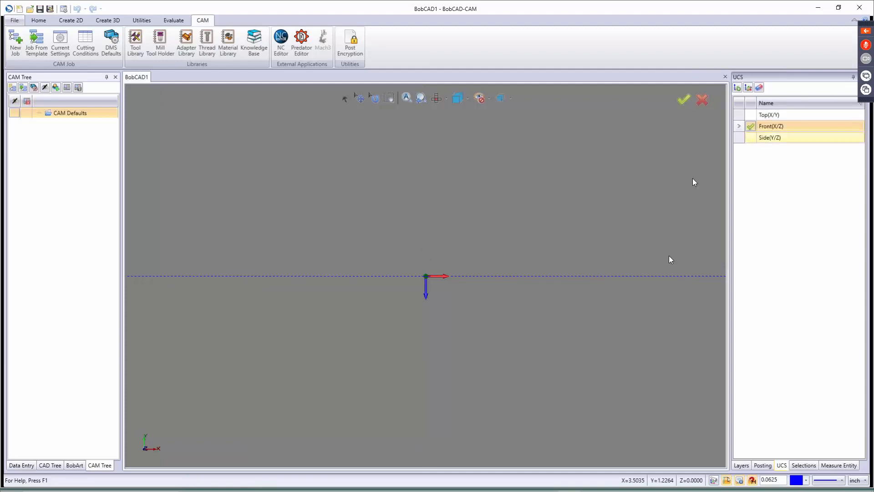
middle_drag(500, 318, 614, 241)
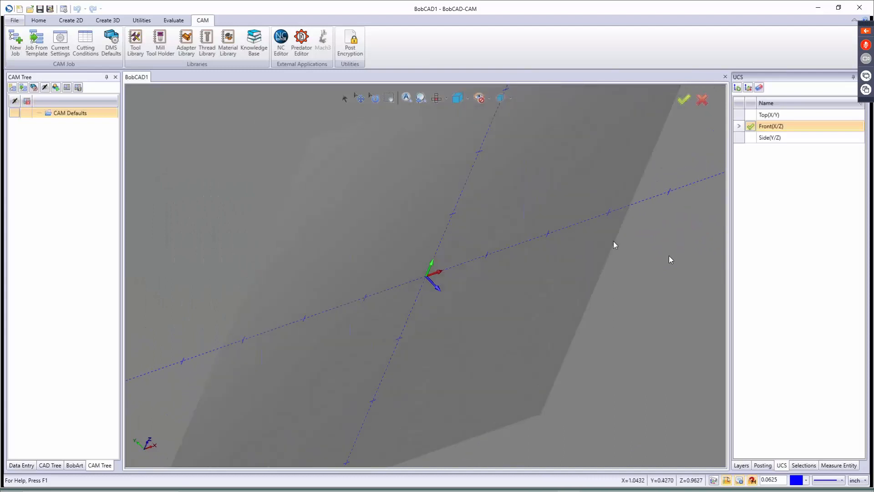
click(753, 133)
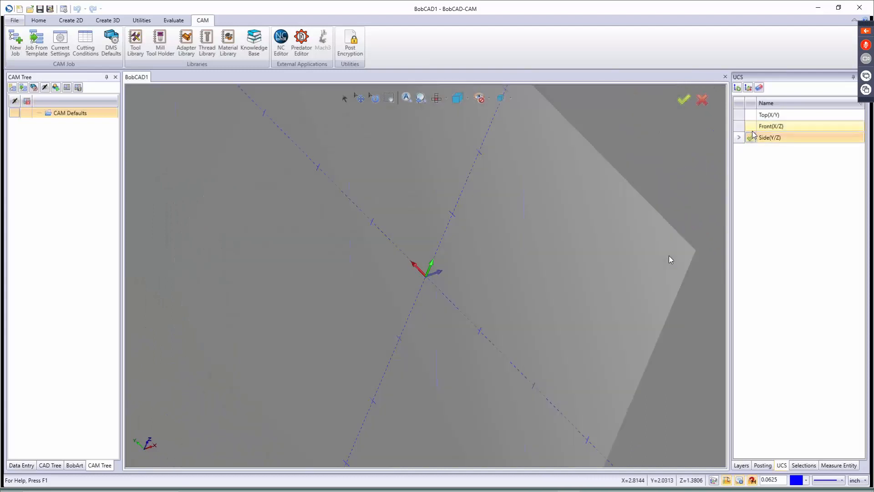
click(752, 116)
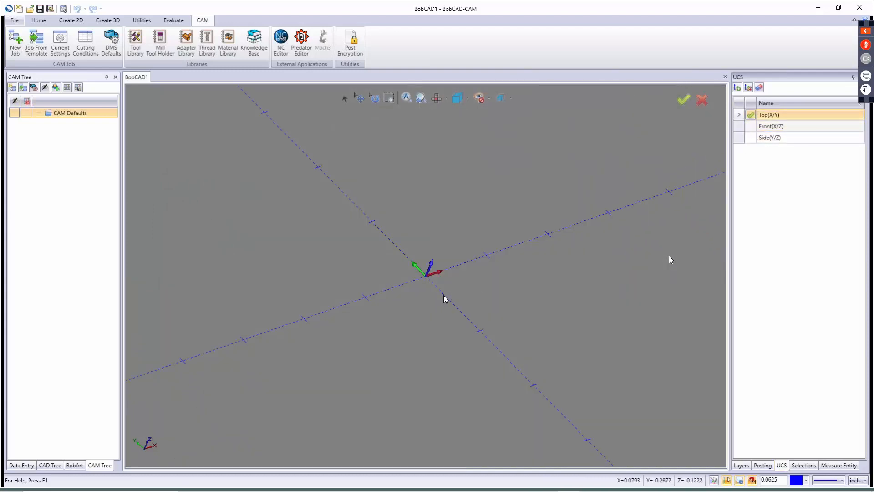
Review the Selections and Measure Entity managers and revisit the Evaluate, Utilities and Create 3D tools.
click(809, 466)
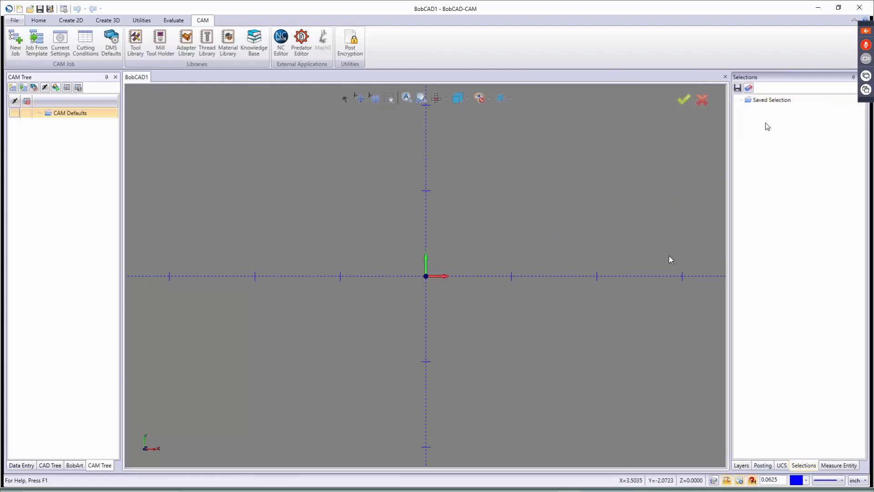
click(837, 465)
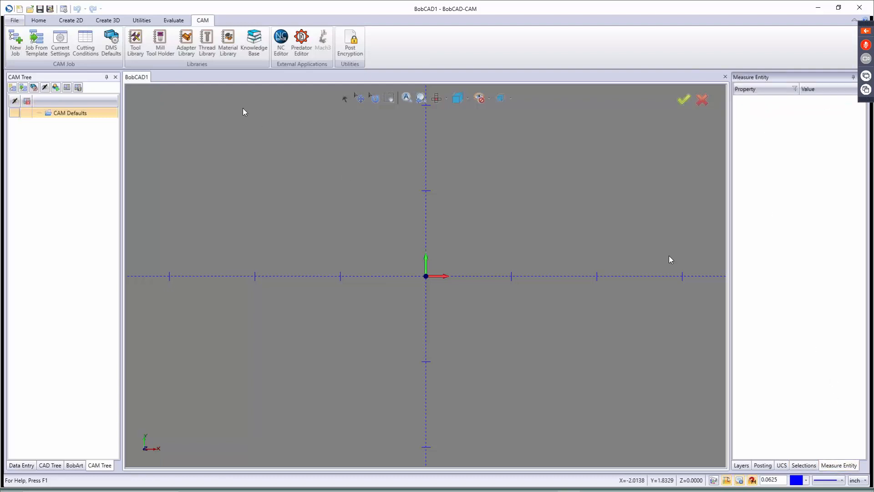
click(174, 20)
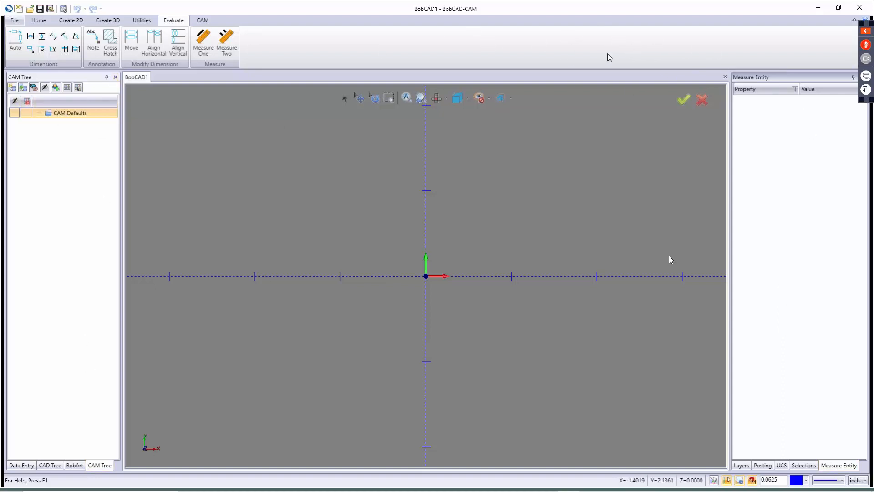
click(143, 22)
click(109, 23)
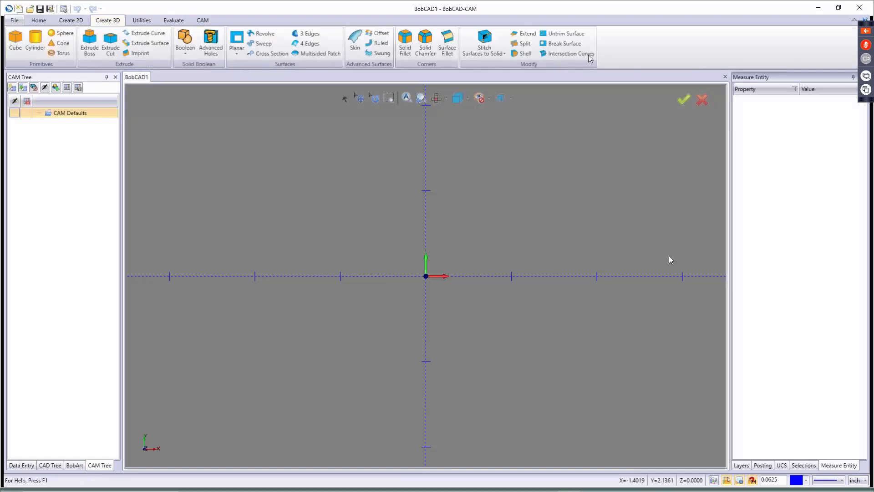
Hide the Selections manager and recheck the list of available managers without changing any others.
right_click(712, 46)
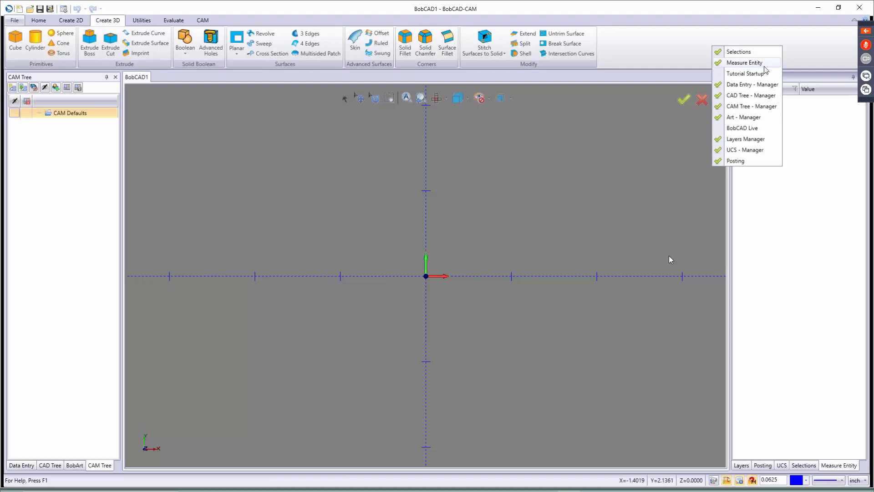
click(720, 51)
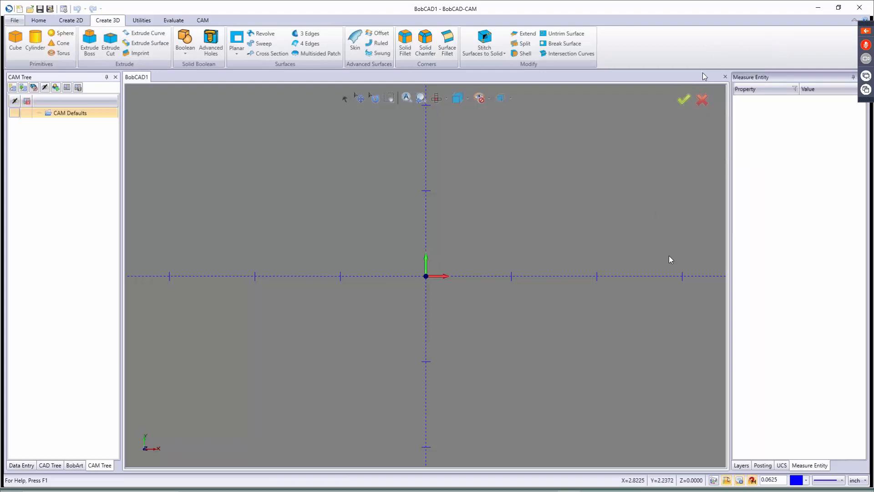
right_click(718, 49)
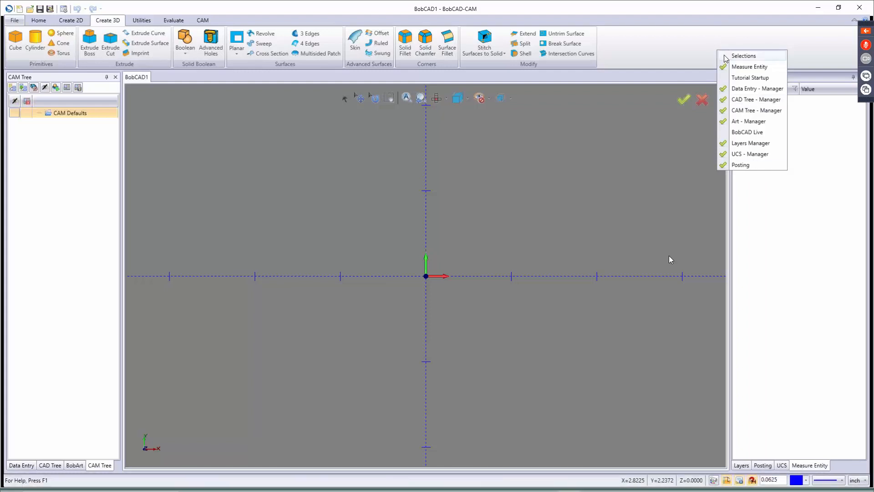
click(691, 47)
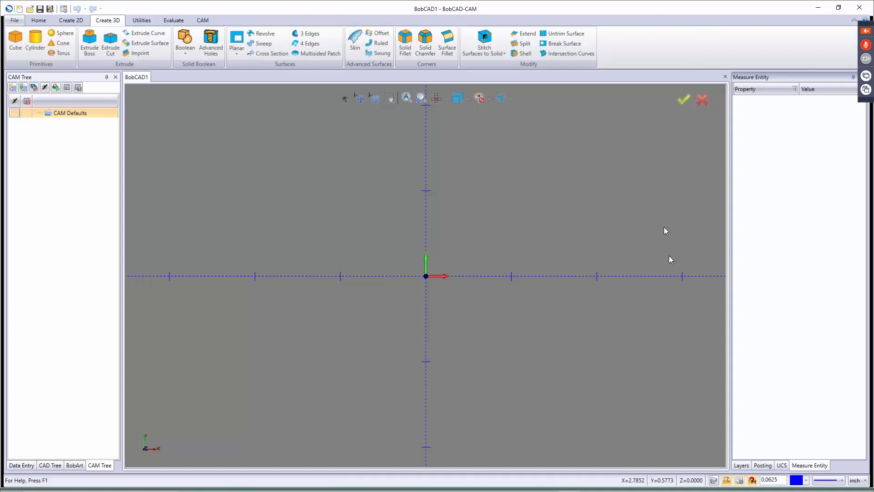
Set the drawing units to cm and examine the line style and colour choices without picking new ones.
click(860, 480)
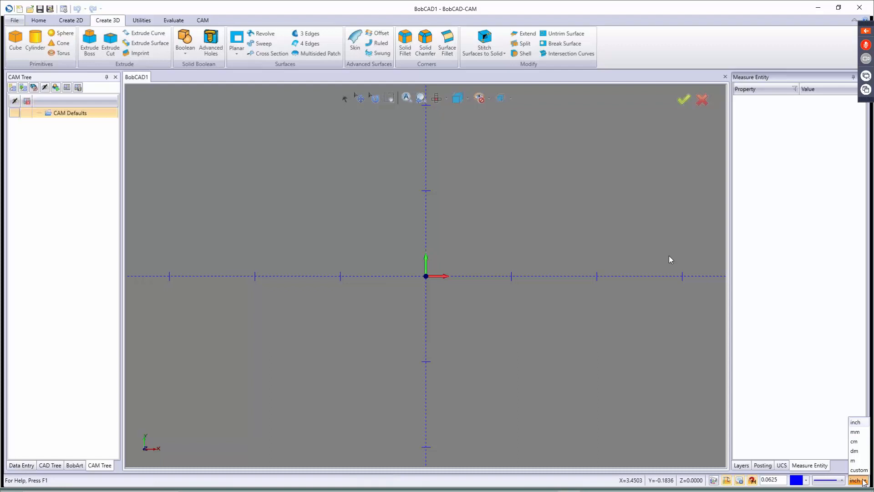
click(860, 440)
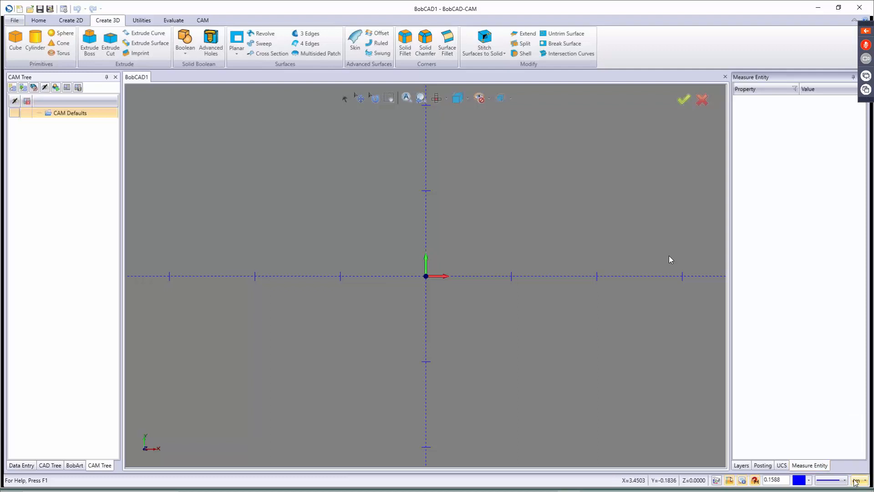
click(830, 483)
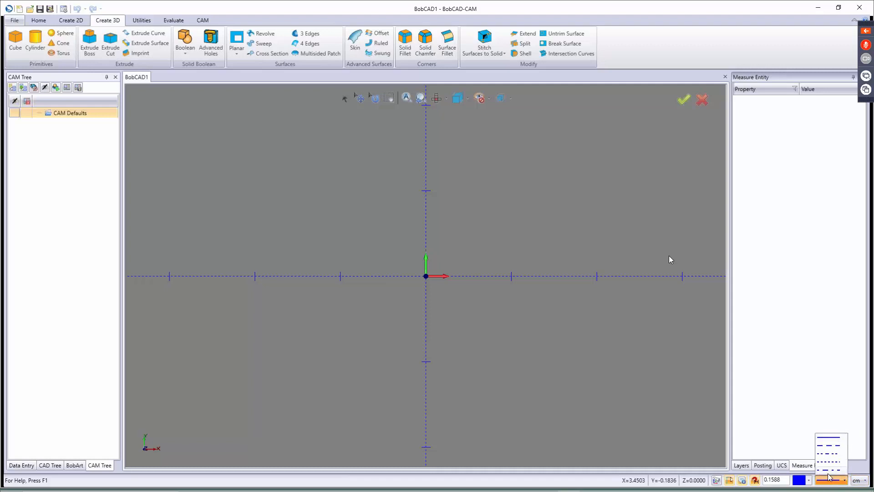
click(809, 482)
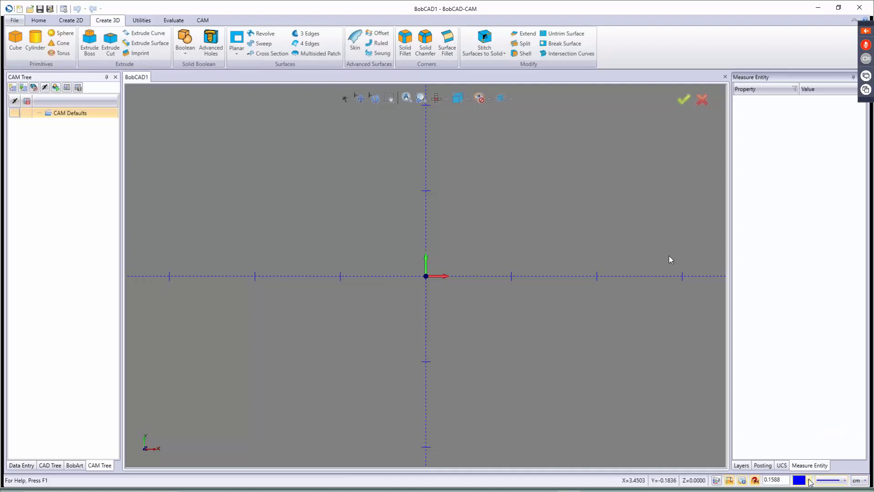
click(810, 482)
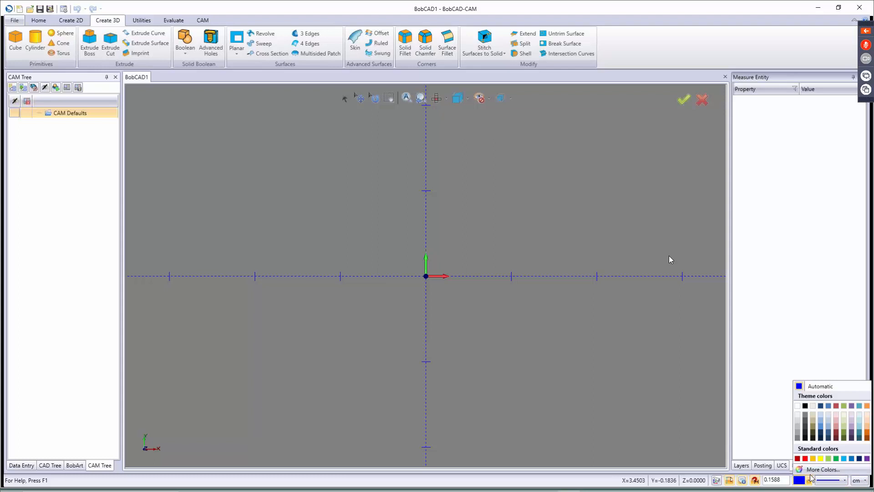
click(791, 361)
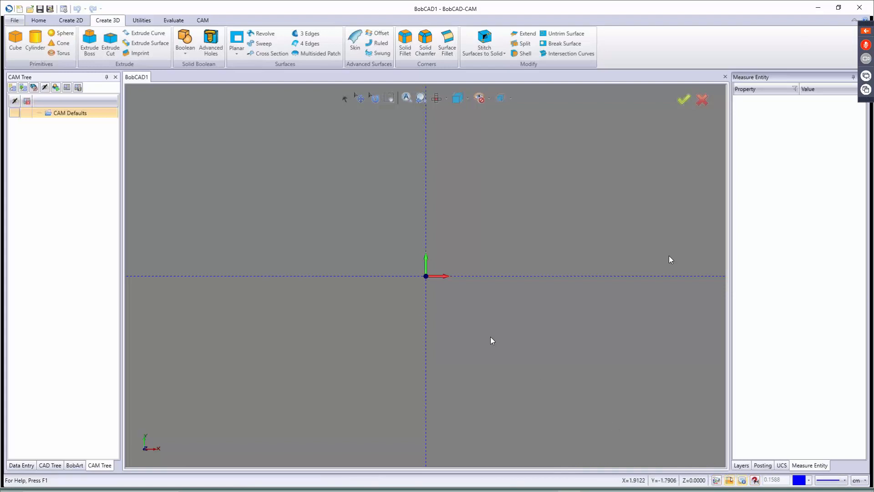
Create a rectangle 37.5 cm long and 22.5 cm wide with the midpoint of its right edge at the origin.
scroll(407, 293, up, 5)
scroll(407, 293, down, 5)
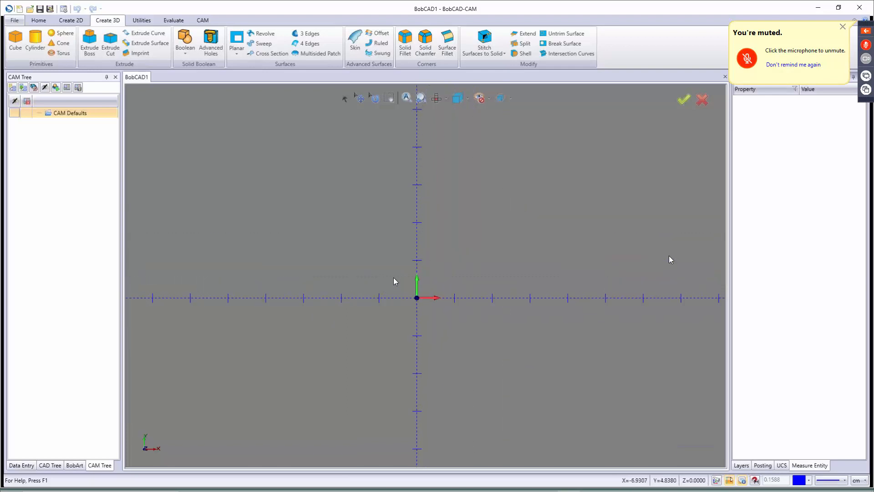
middle_drag(394, 278, 536, 272)
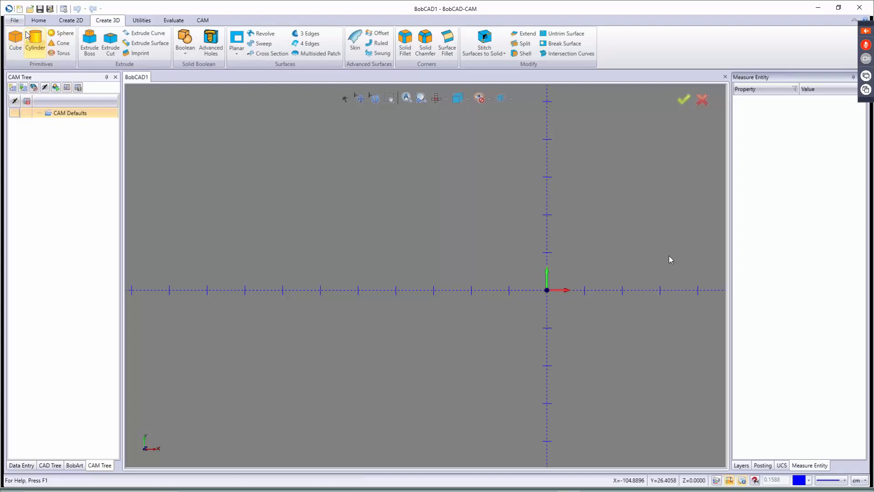
click(71, 20)
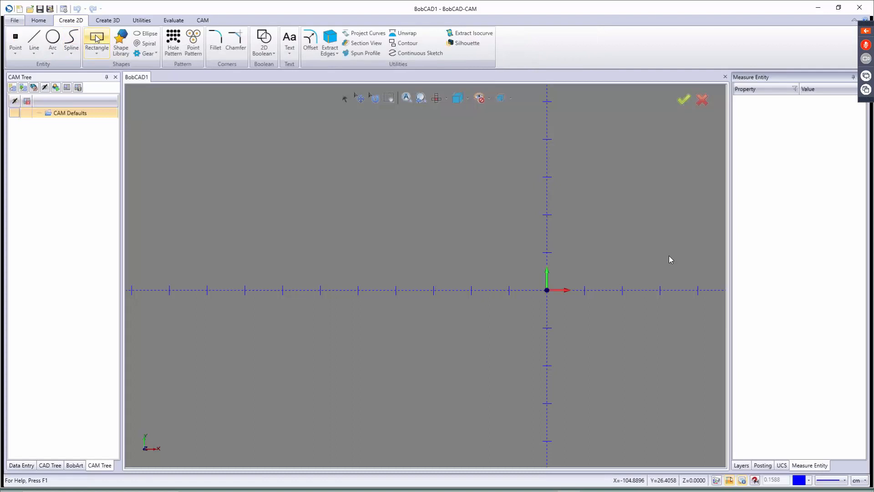
click(96, 37)
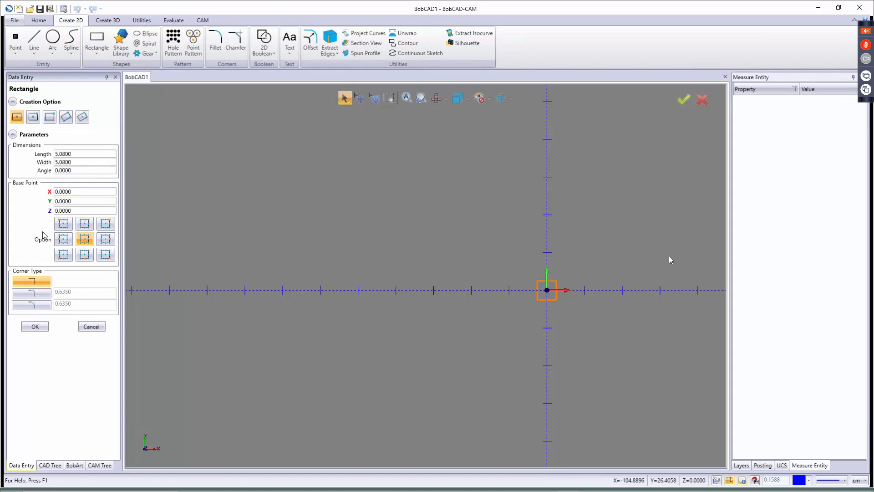
click(79, 156)
text(37.5)
key(Tab)
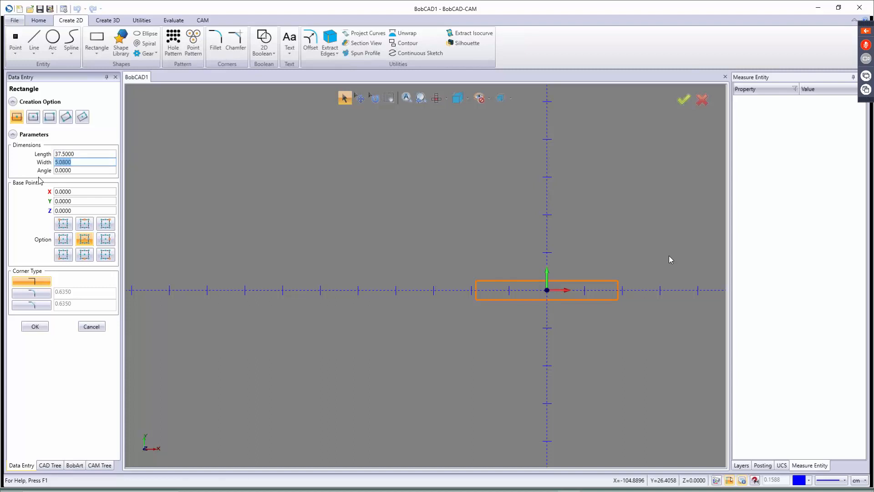
text(22.5)
key(Tab)
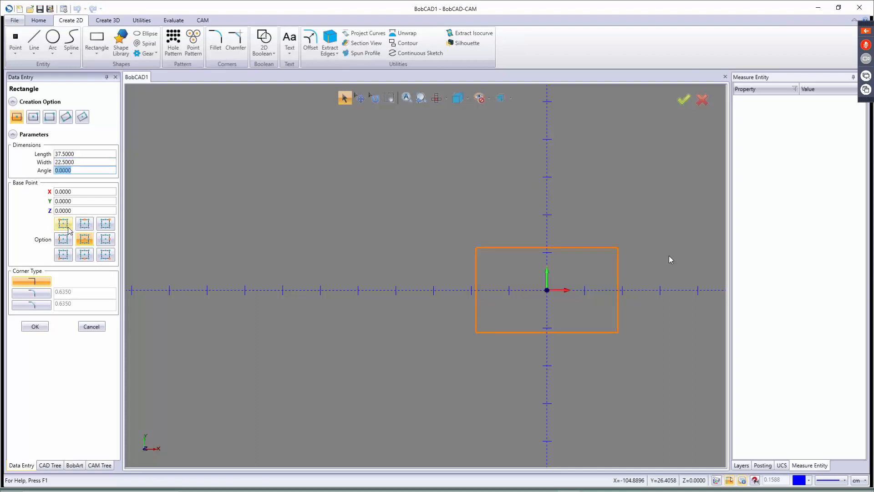
click(108, 242)
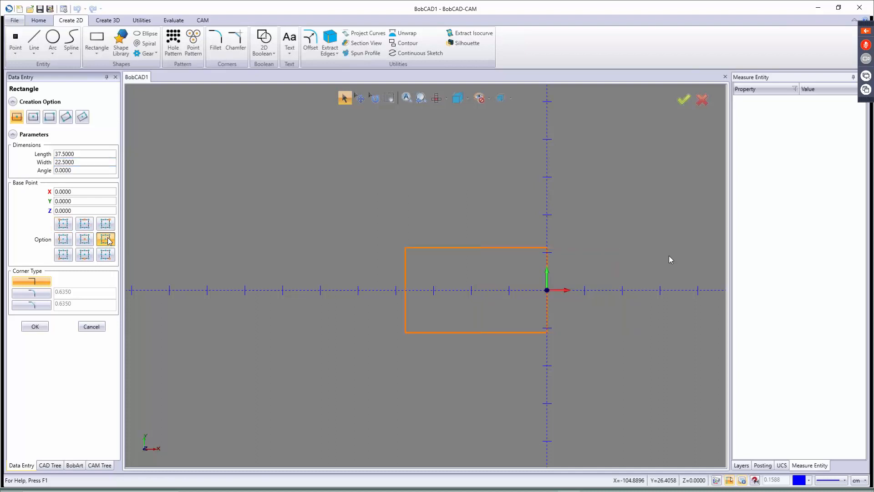
click(38, 327)
click(90, 327)
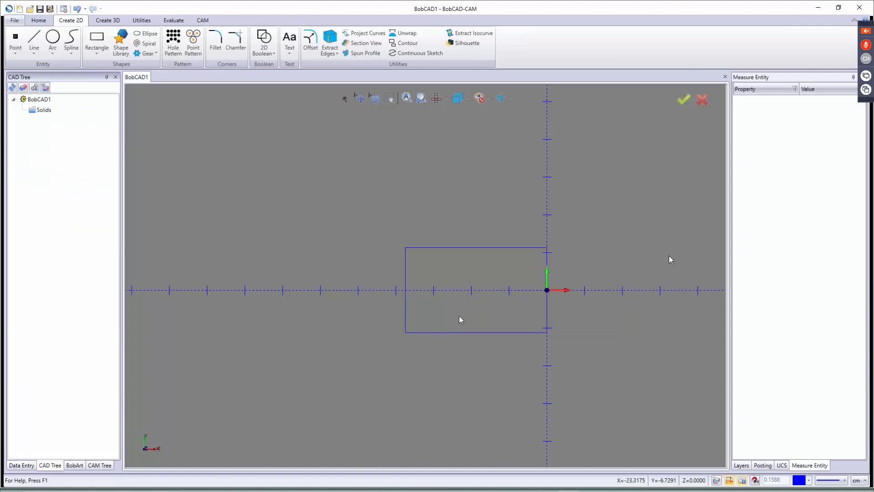
Draw a horizontal line from the midpoint of the rectangle's left edge to the midpoint of its right edge at the origin.
scroll(459, 316, up, 3)
middle_drag(463, 312, 350, 311)
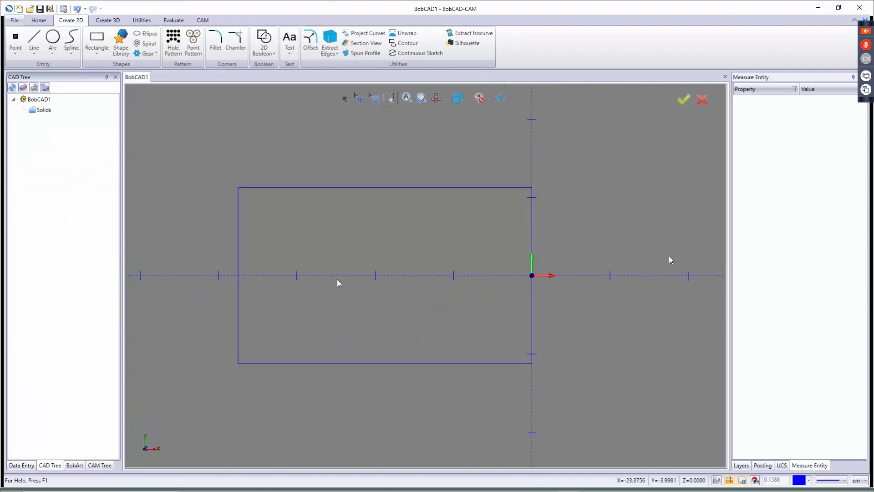
click(34, 37)
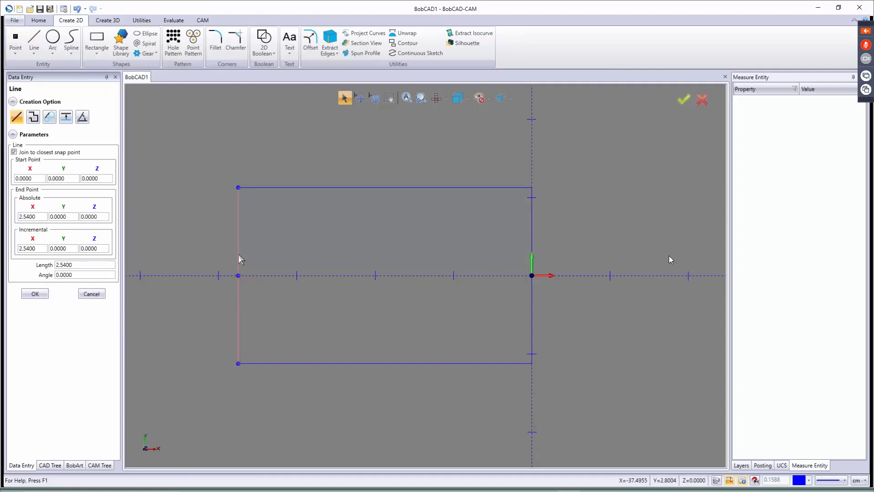
click(239, 275)
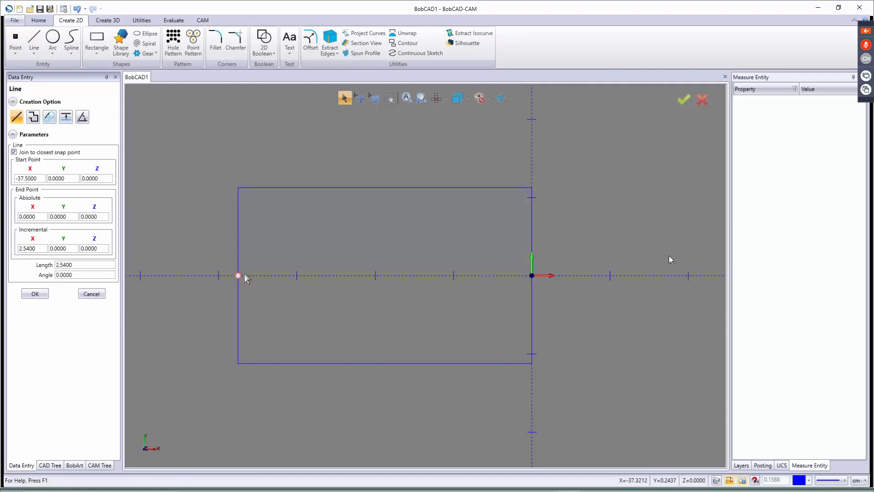
click(533, 273)
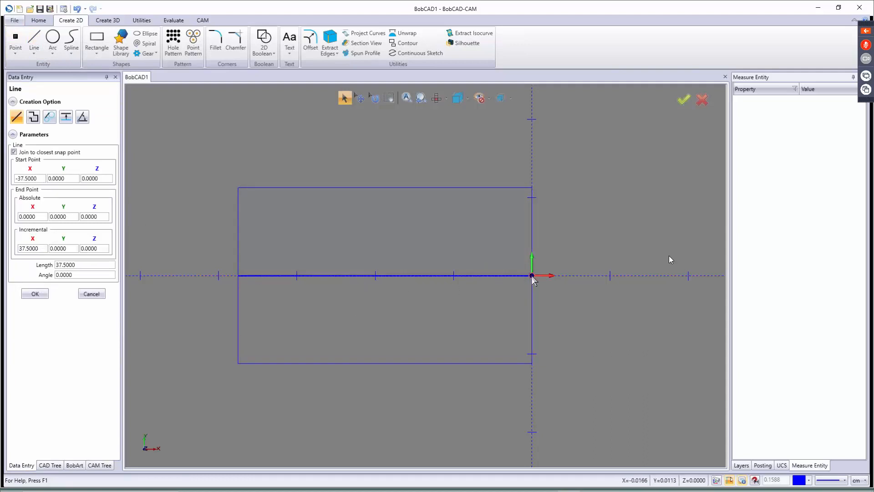
click(89, 294)
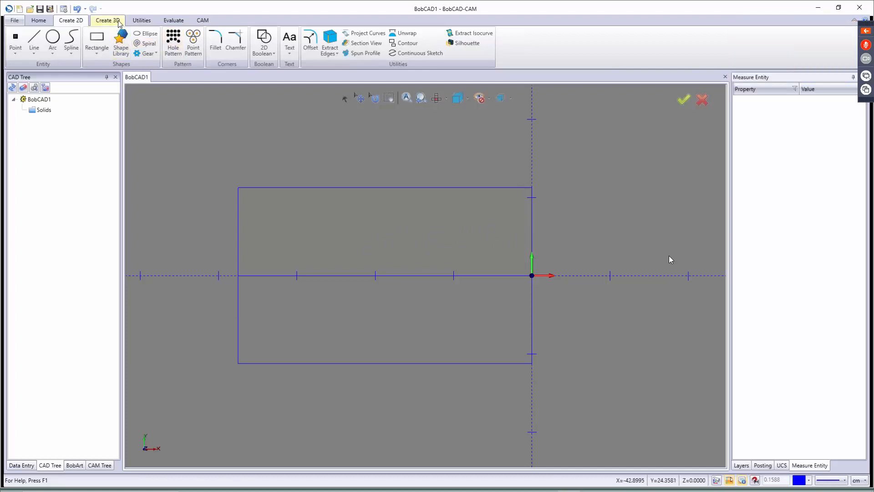
Quick Trim the lower half of the rectangle, removing its bottom edge and the side edges below the horizontal centreline.
click(140, 22)
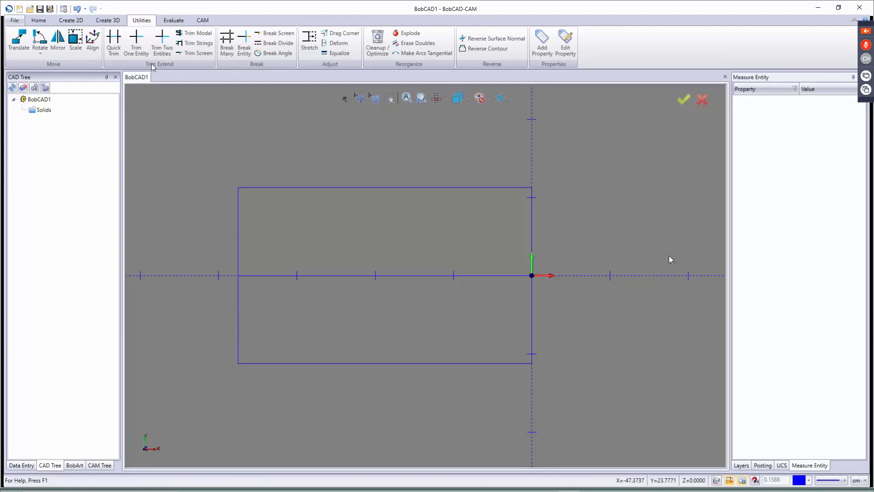
click(113, 43)
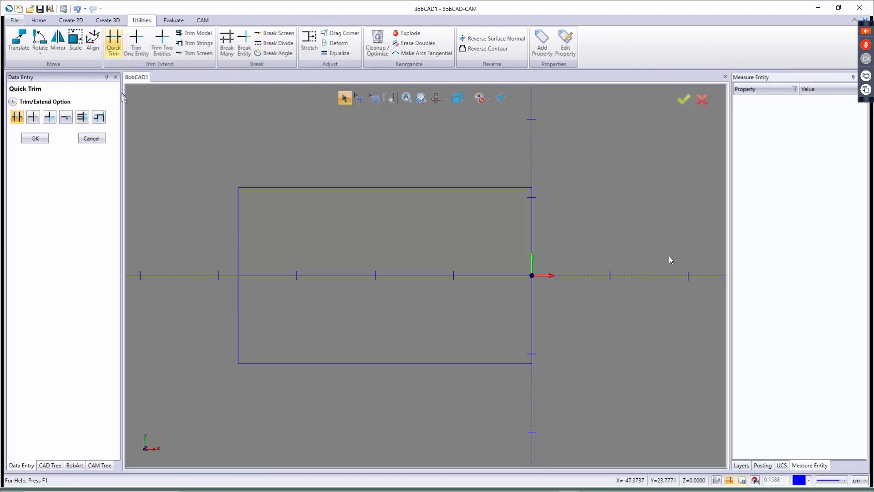
click(237, 324)
click(296, 363)
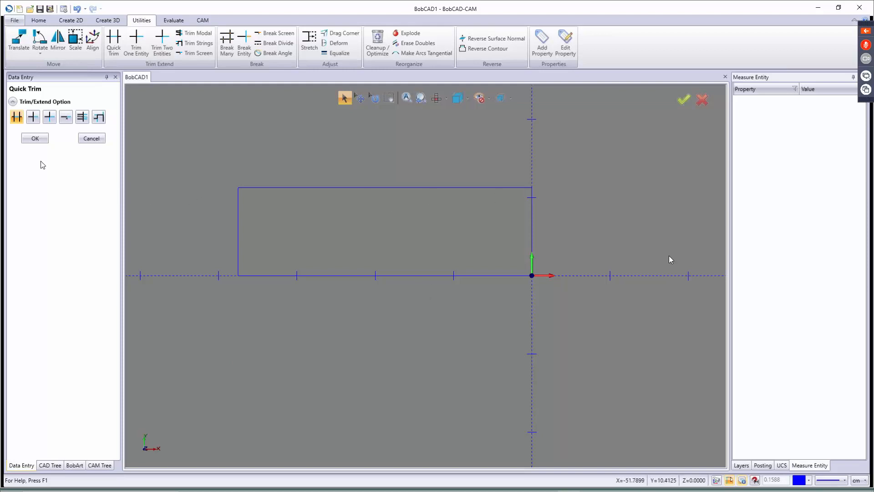
Create parallel lines 6.25 cm inward from the right and left edges of the remaining half rectangle.
click(71, 20)
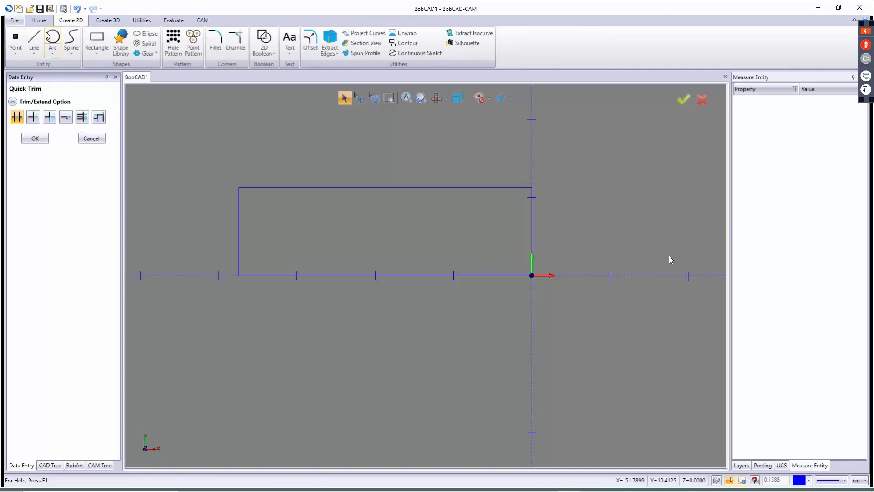
click(38, 54)
click(40, 101)
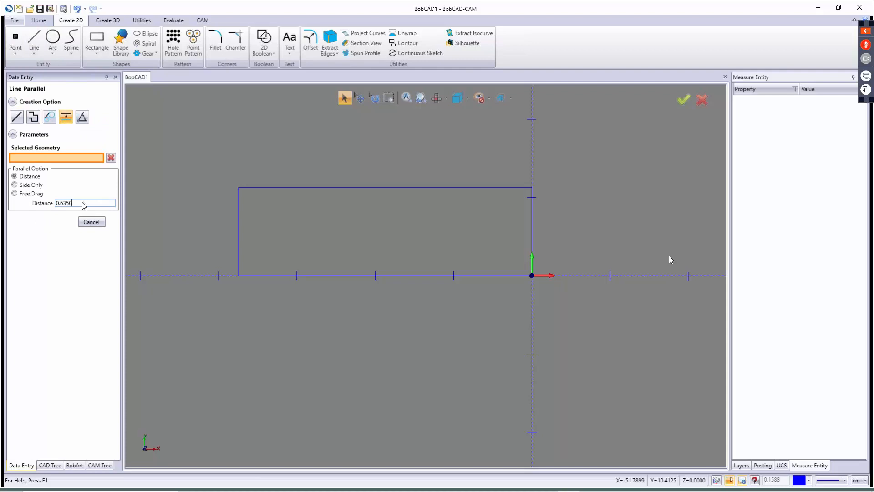
drag(84, 203, 26, 209)
text(6.25)
key(Tab)
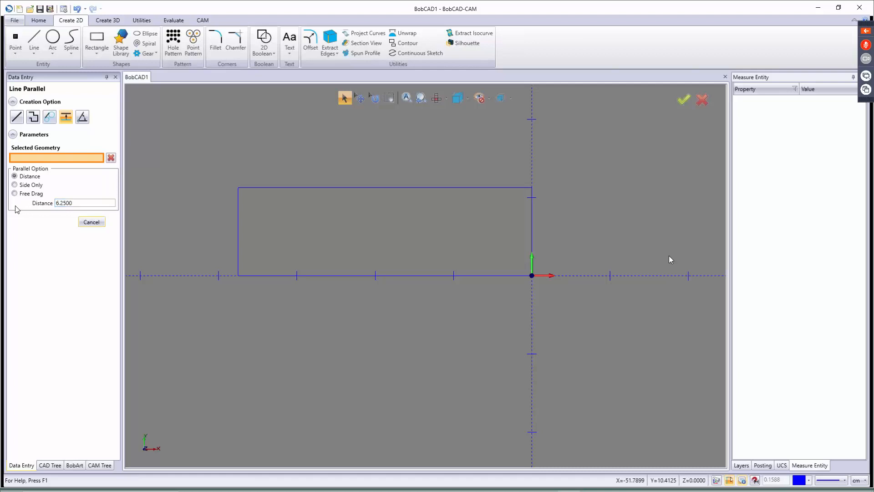
click(532, 229)
click(510, 227)
click(239, 233)
click(271, 235)
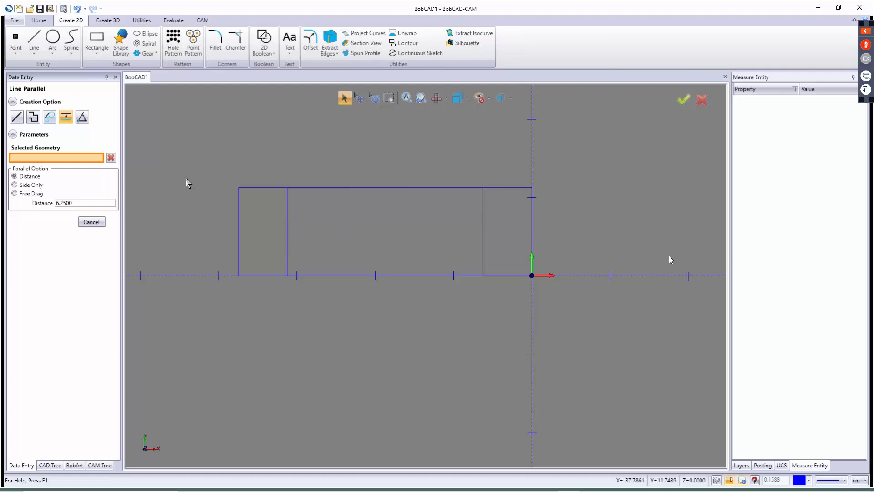
Create two more vertical lines parallel to the right edge, offset 9.38 cm and 10.81 cm inward.
double_click(82, 203)
text(9.38)
key(Tab)
click(532, 236)
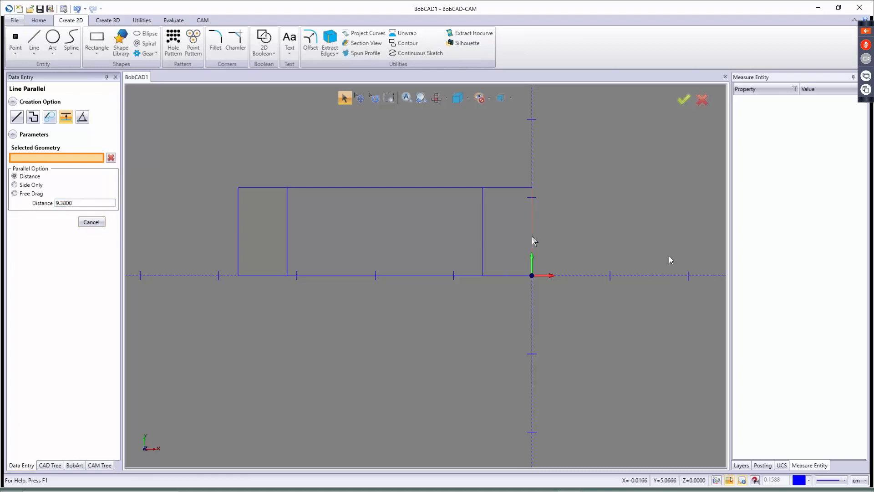
click(505, 231)
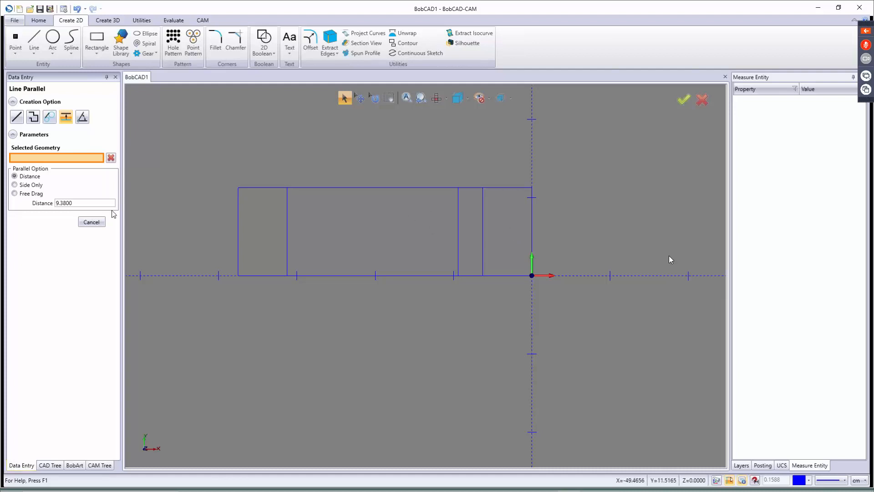
drag(90, 204, 20, 206)
text(10.81)
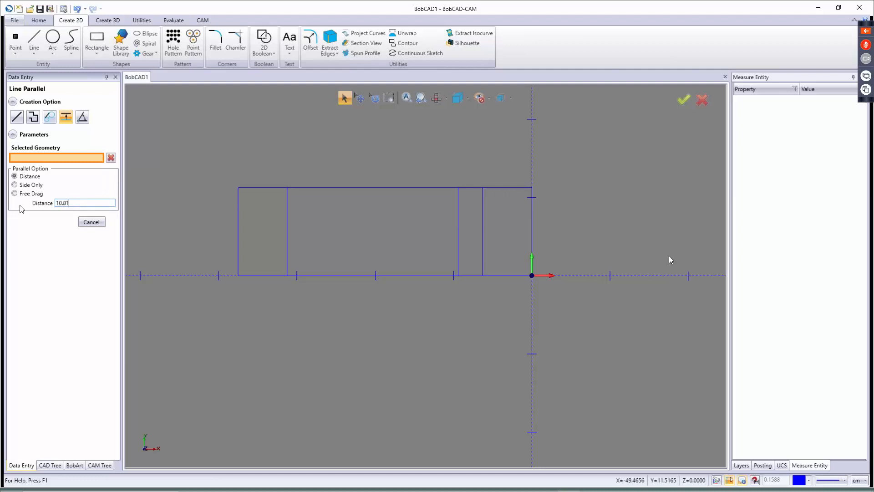
key(Tab)
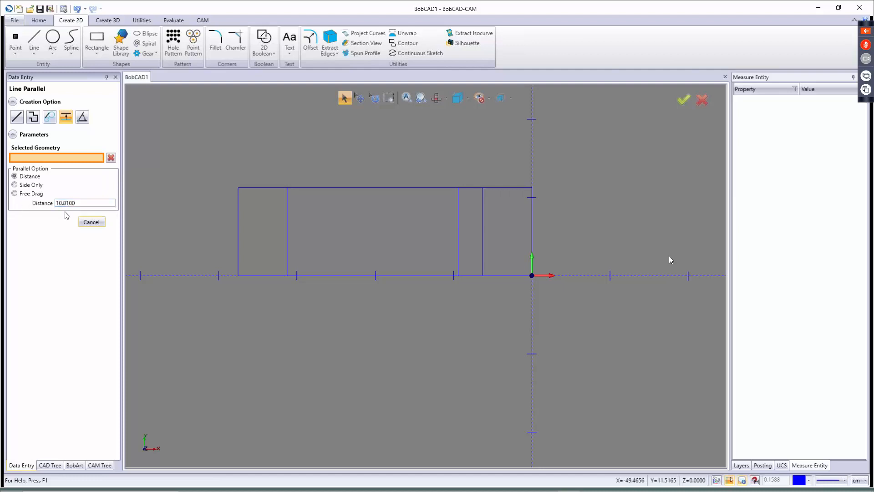
click(532, 241)
Create vertical lines parallel to the right edge, offset 25.44 cm and 28.13 cm inward.
drag(76, 204, 26, 207)
text(25.44)
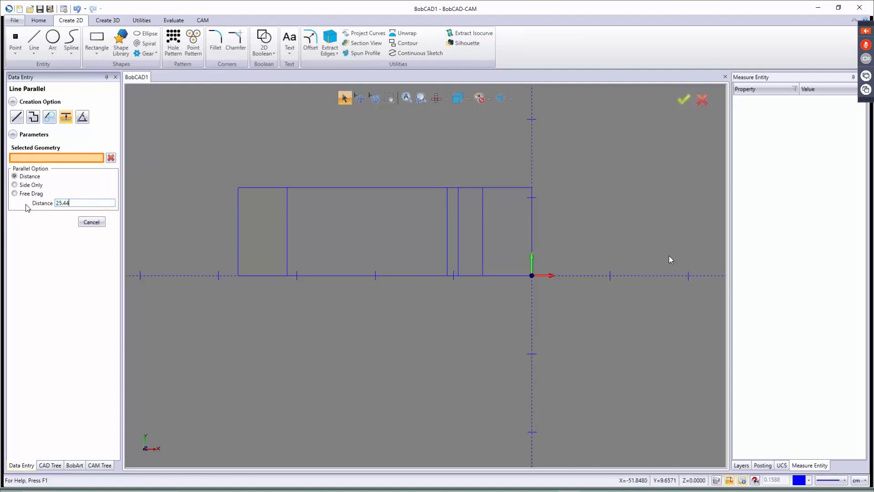
key(Tab)
click(532, 232)
click(77, 203)
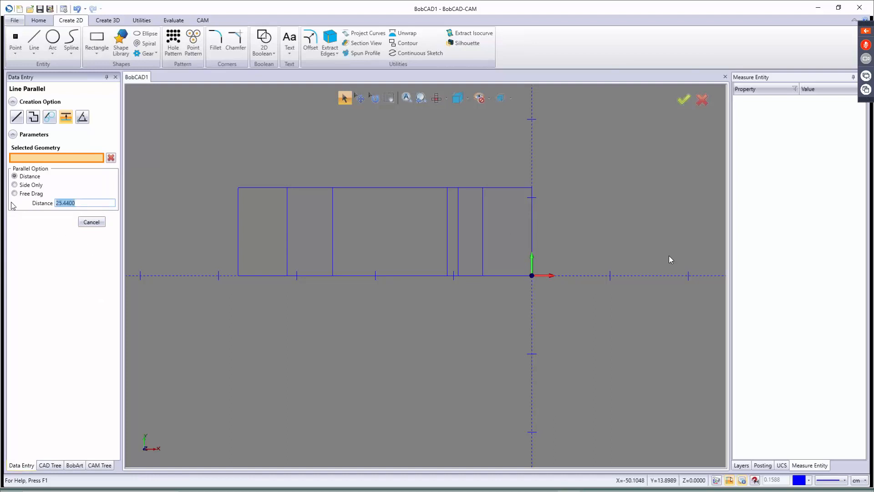
text(28.13)
key(Tab)
click(532, 236)
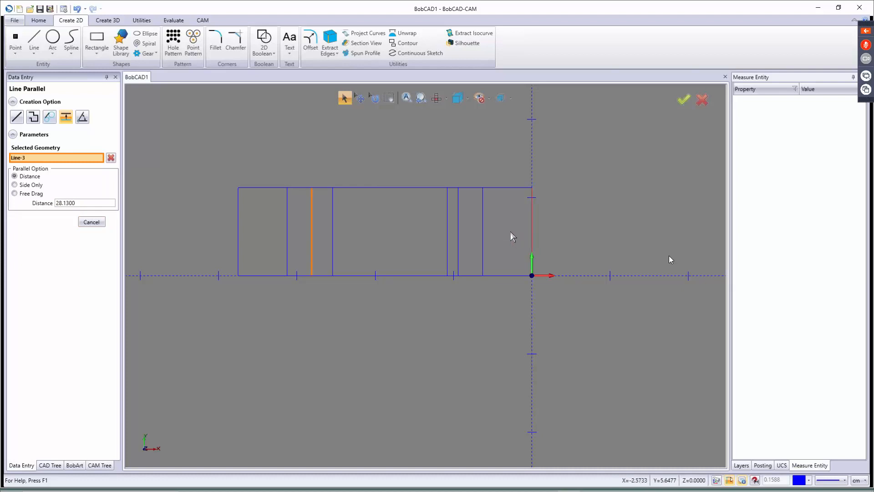
click(502, 234)
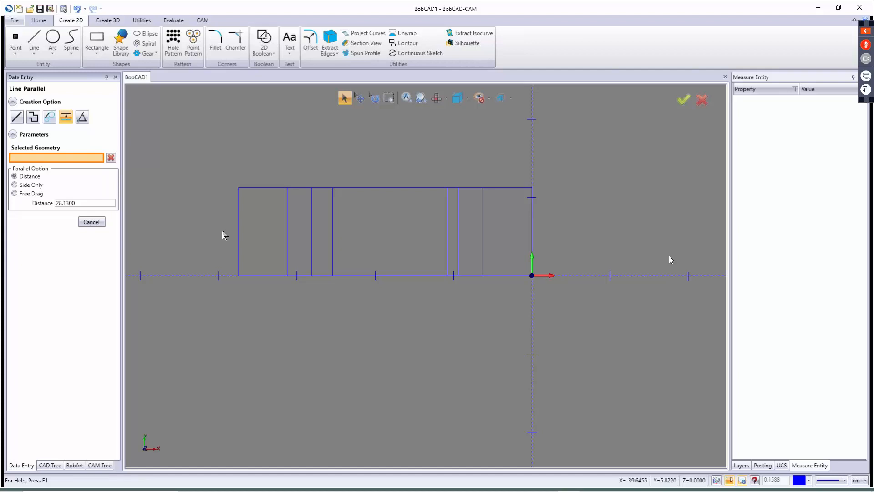
Create a parallel line above the horizontal centreline at a distance of 12.5/2 cm.
drag(92, 204, 9, 209)
text(12.5/2)
key(Tab)
click(516, 276)
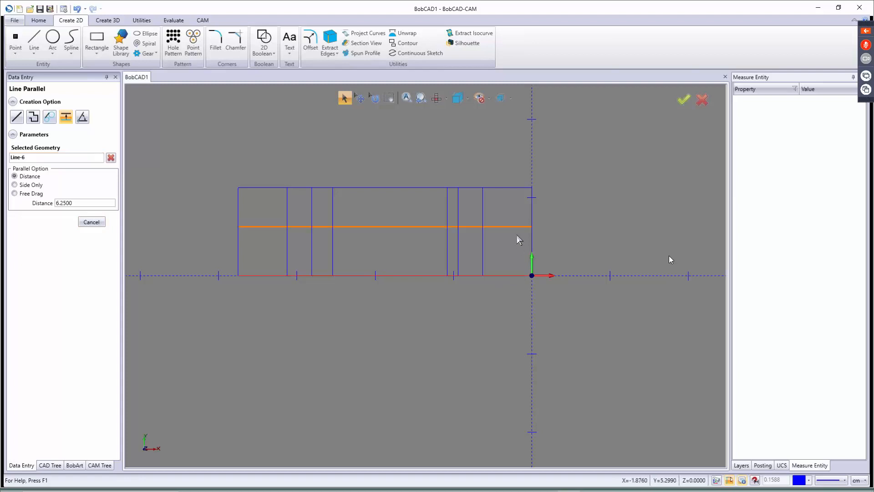
click(516, 236)
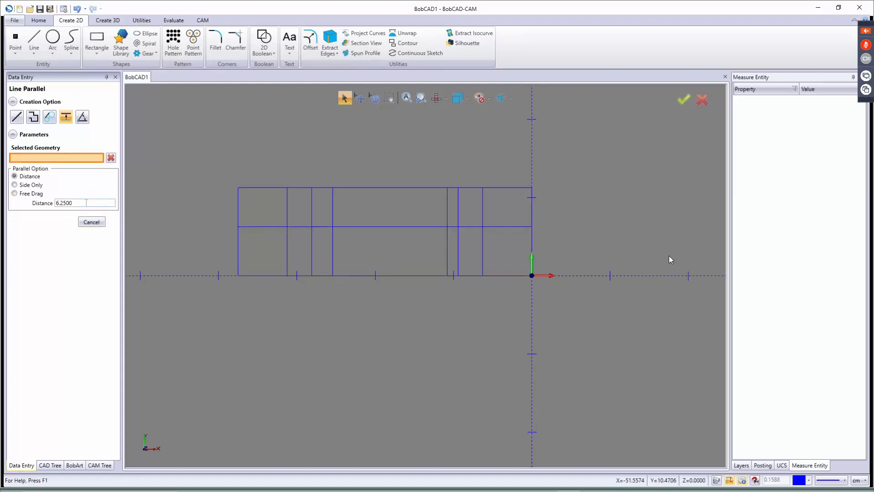
Create a parallel line 1.88 cm below the new upper horizontal line and end the parallel line command.
text(1.88)
click(378, 238)
click(380, 226)
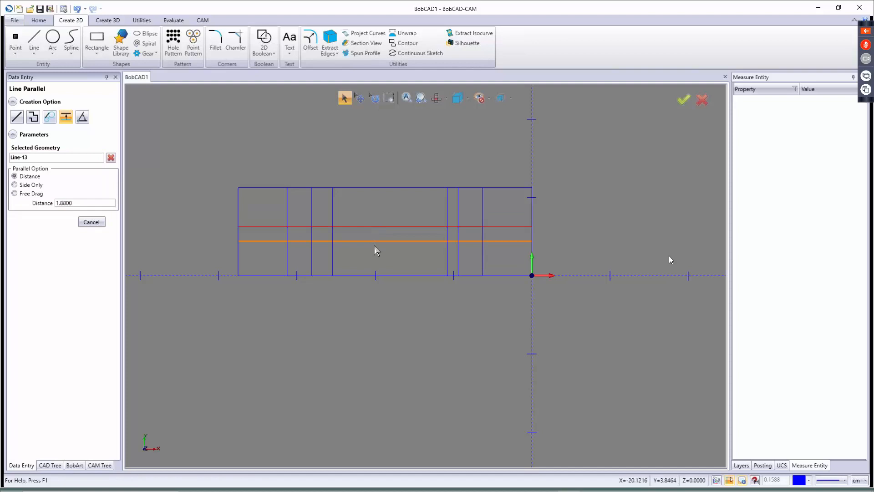
click(375, 245)
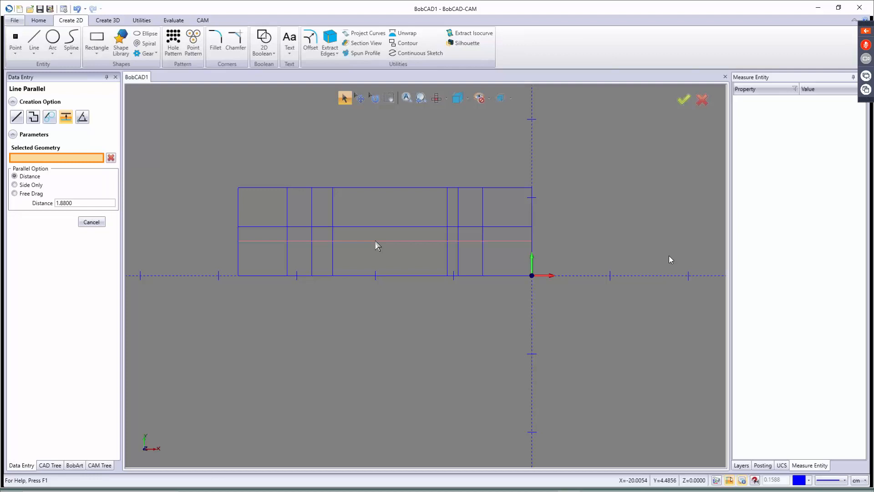
click(91, 222)
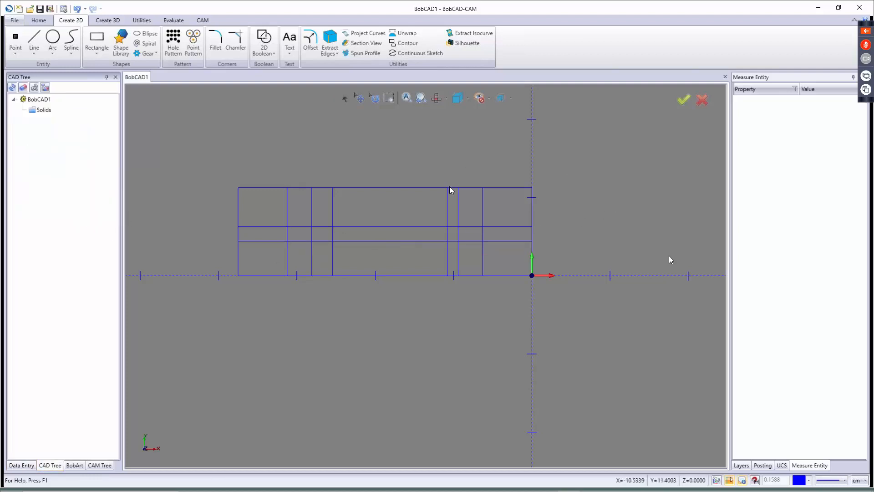
Try a diagonal line from the top of the 25.44 cm offset line down to the 10.81 cm offset line, and undo it.
click(34, 40)
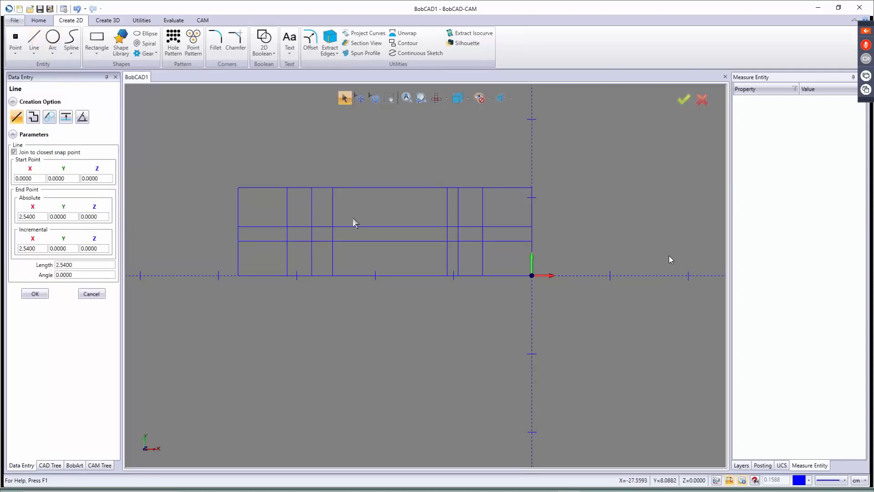
click(333, 187)
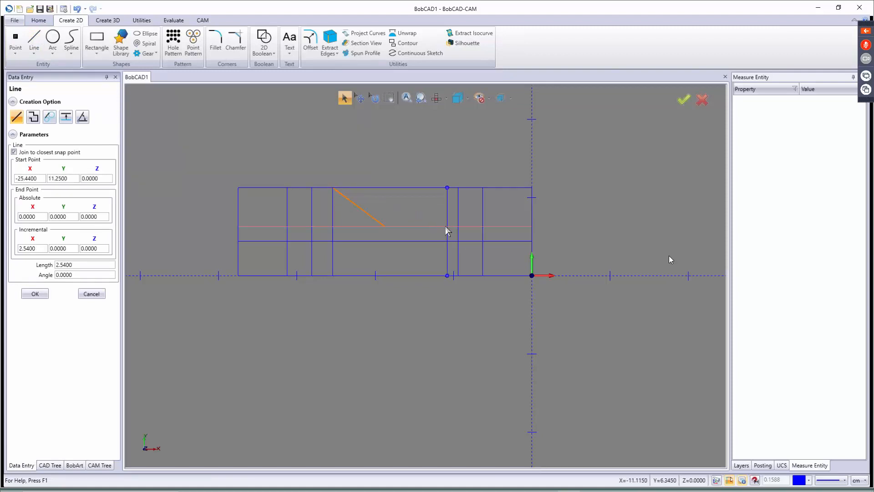
scroll(448, 231, down, 3)
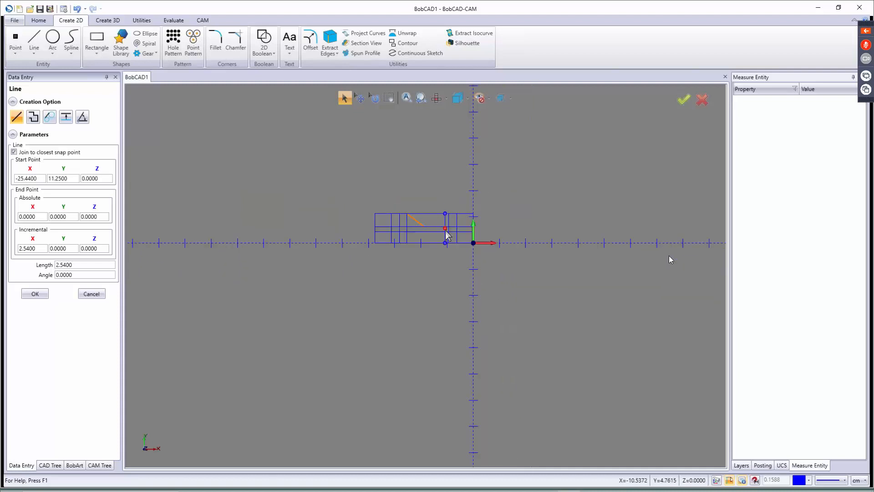
scroll(446, 231, up, 5)
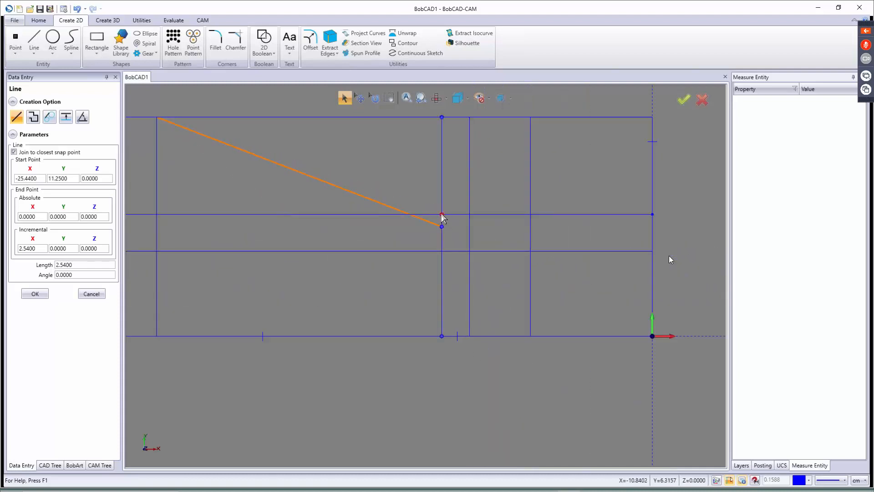
click(442, 215)
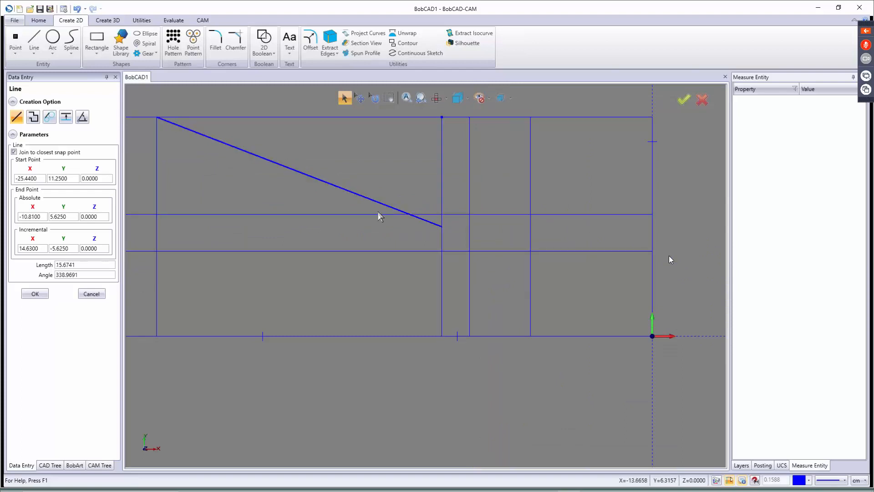
key(Escape)
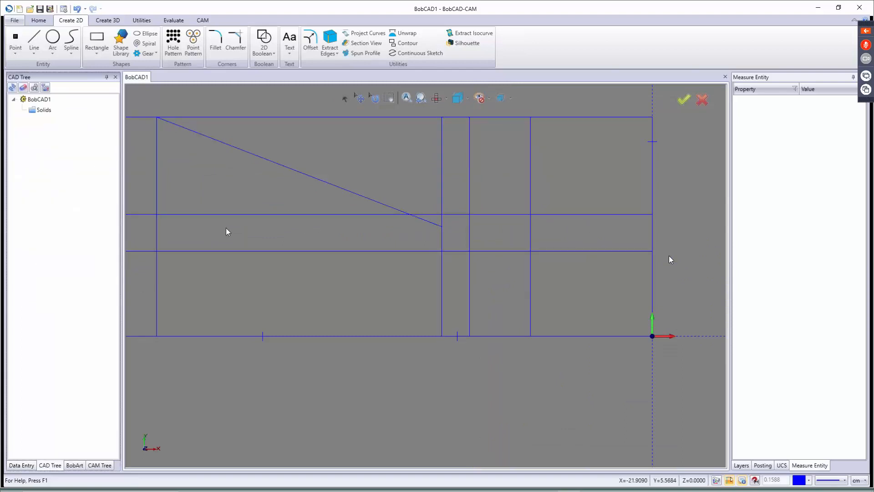
key(ctrl+z)
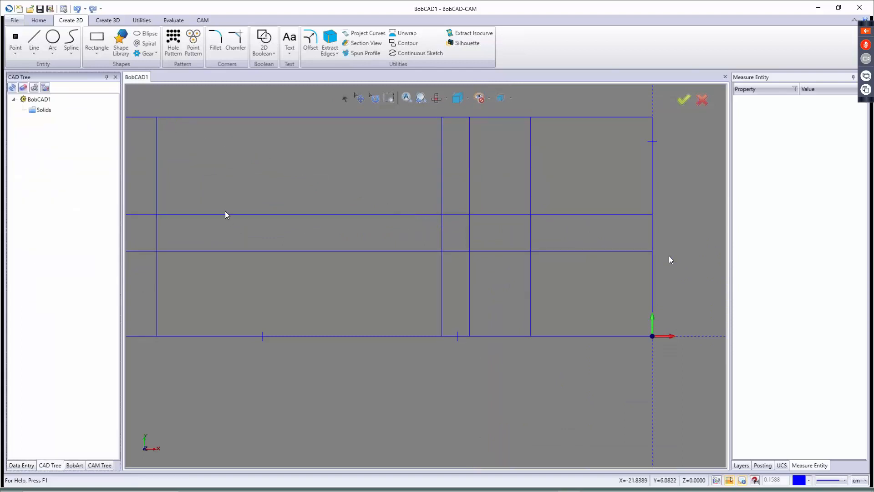
Draw a line from the top of the 25.44 cm offset line (-25.44, 11.25) to the 10.81 cm line's upper horizontal intersection (-10.81, 6.25).
click(38, 38)
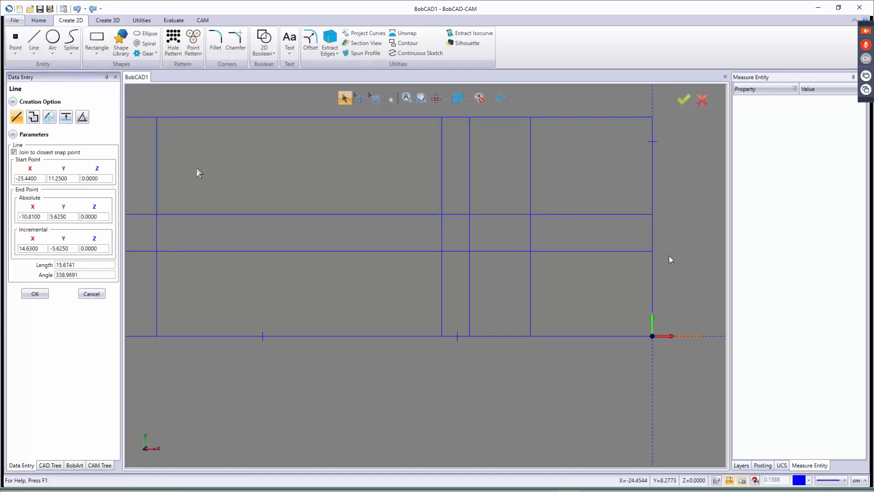
click(157, 117)
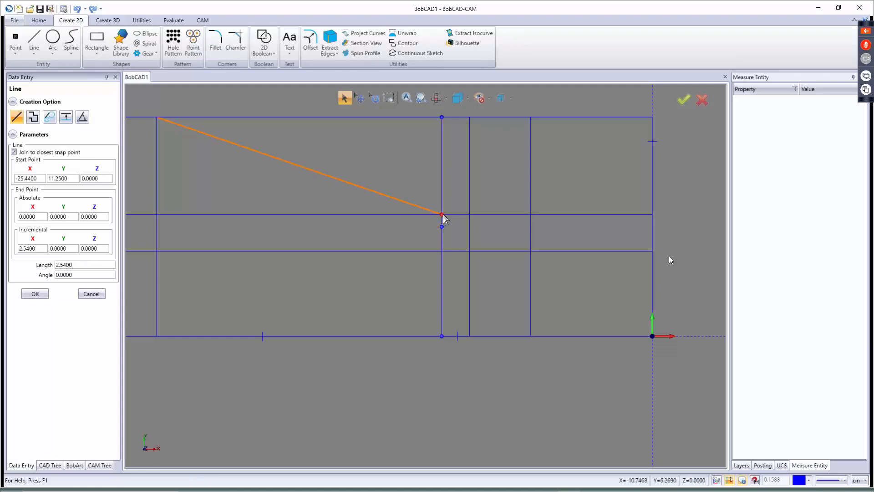
click(442, 214)
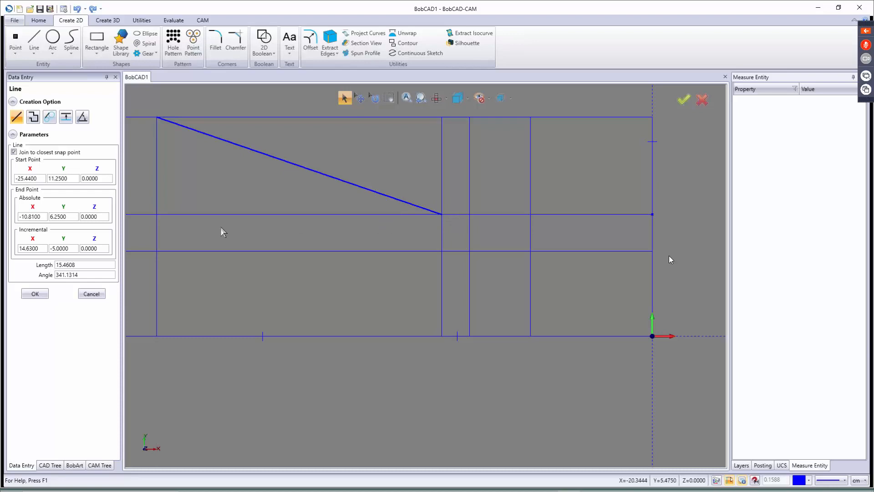
click(92, 294)
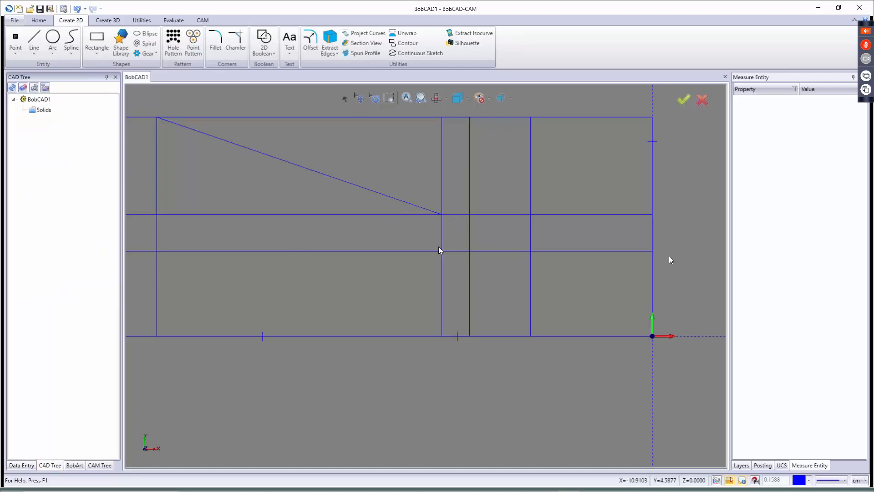
Quick Trim the top horizontal line and the vertical line through the origin above the profile's right end section.
scroll(468, 250, down, 2)
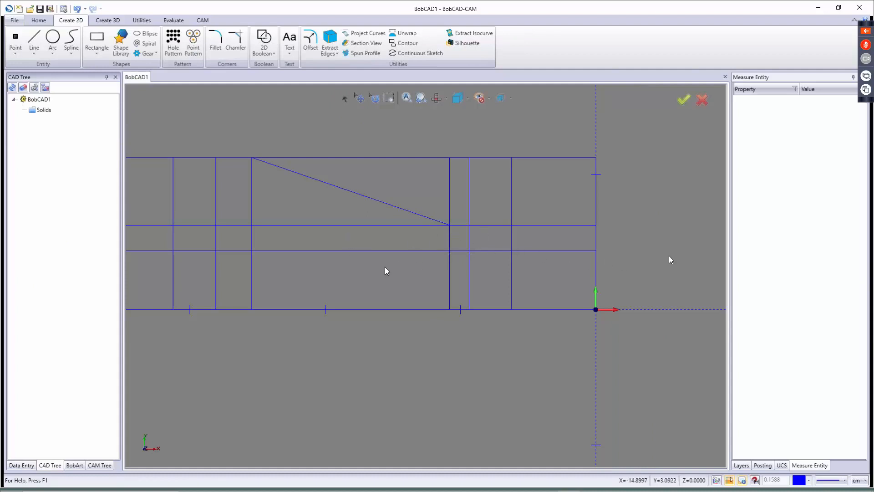
scroll(397, 247, down, 1)
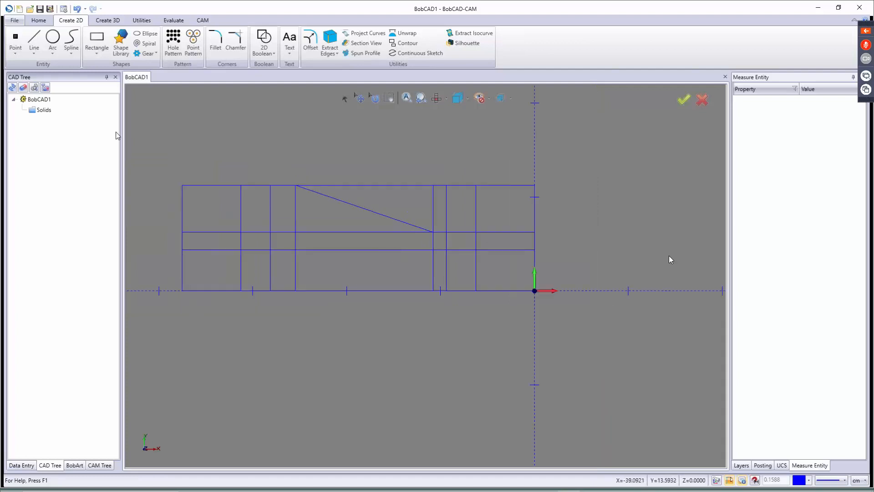
click(107, 20)
click(141, 20)
click(114, 40)
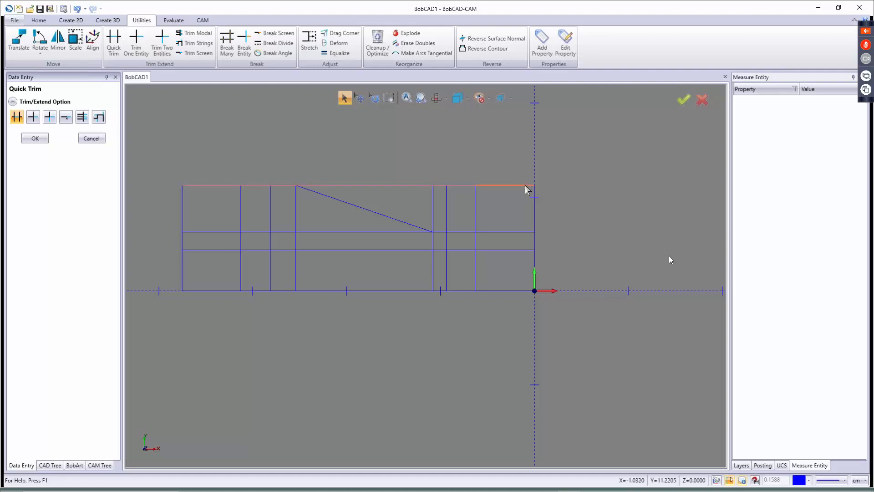
click(526, 185)
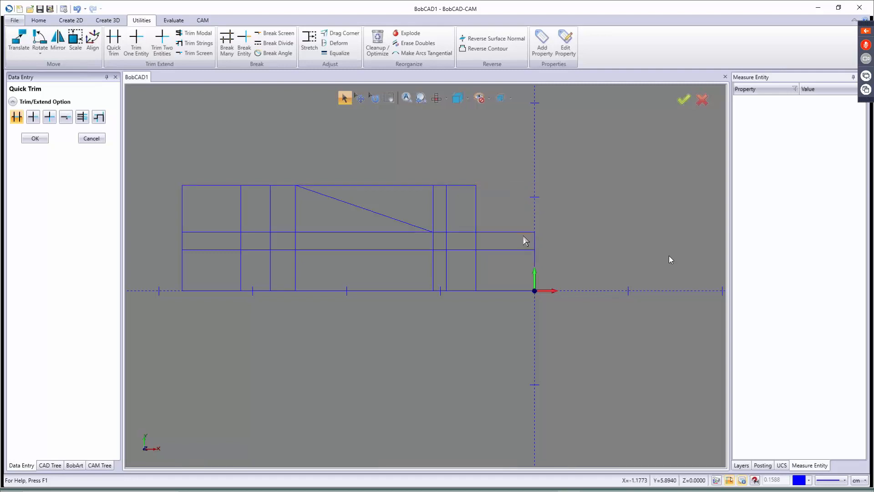
Trim the lower horizontal inside the right end section and the middle horizontal across the right groove and beneath the diagonal.
click(493, 249)
click(468, 234)
click(440, 237)
click(433, 242)
click(406, 233)
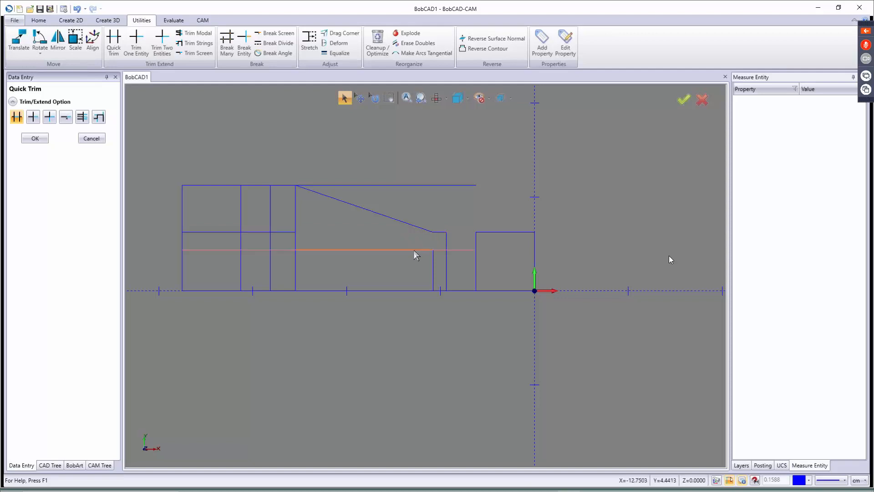
Trim the top horizontal above the diagonal and the leftover lines beneath the diagonal and the right groove.
click(416, 185)
click(439, 251)
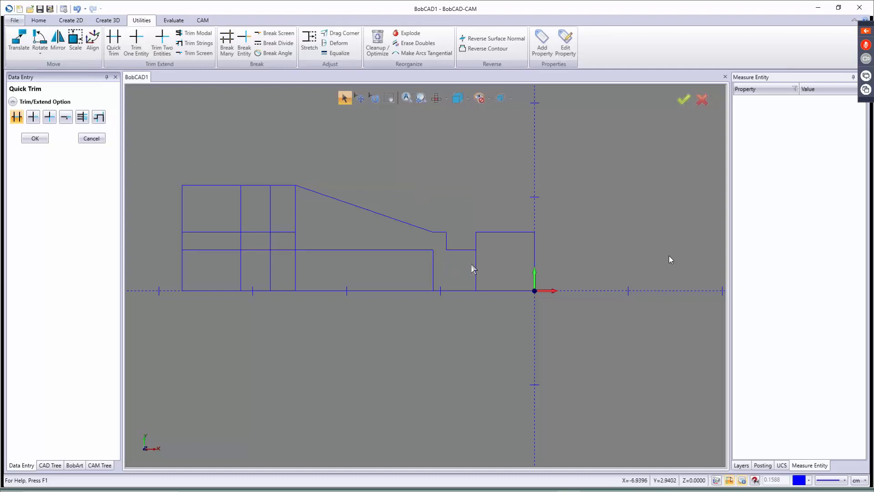
click(433, 269)
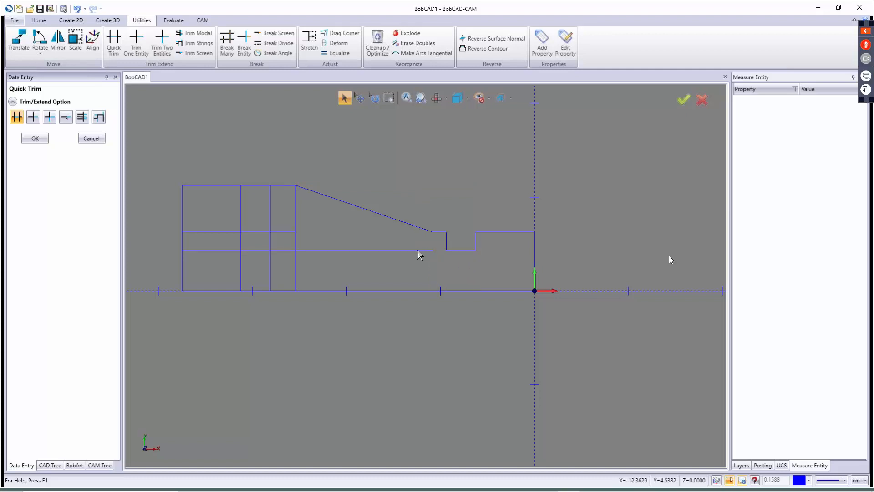
click(356, 250)
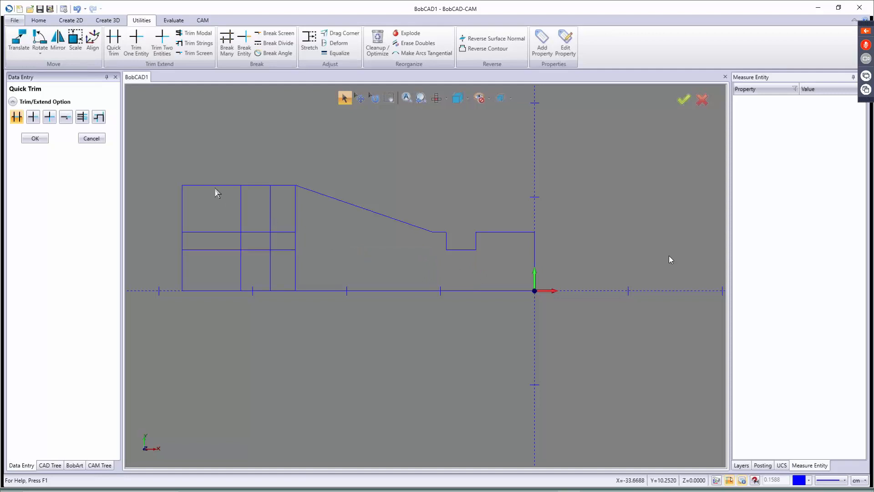
Trim the excess above and inside the left end section, and the vertical lines below the left groove's floor.
click(201, 185)
click(182, 203)
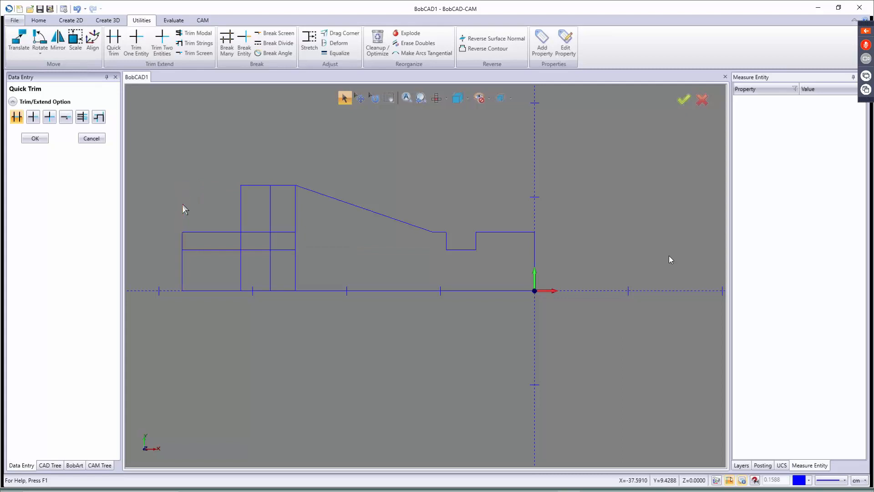
click(193, 249)
click(241, 260)
click(296, 263)
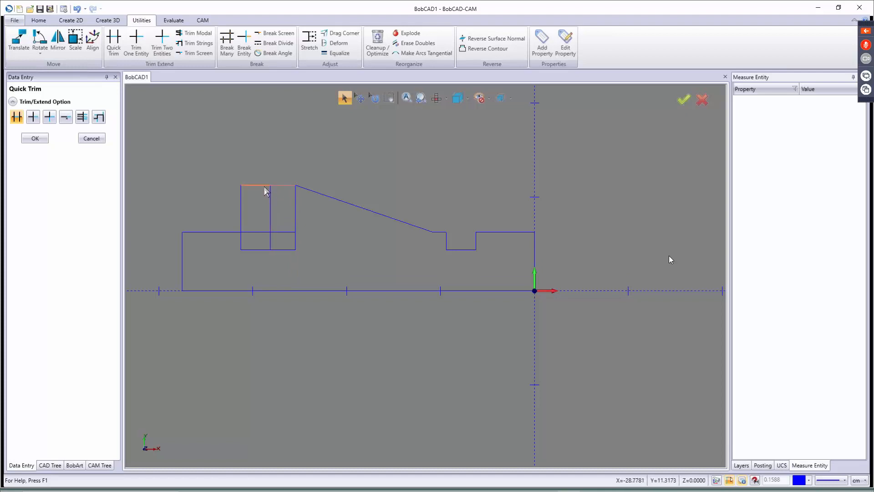
Trim the remaining segments above the left groove and inside the tall shoulder, and end Quick Trim.
click(242, 203)
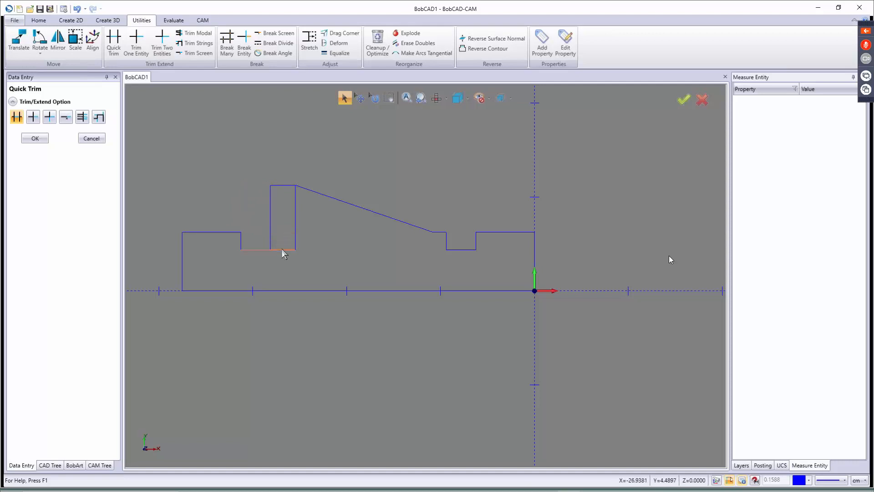
click(296, 228)
click(97, 139)
Fillet the corner between the top horizontal line and the diagonal with a 2.5 cm radius, picking between two entities.
click(71, 21)
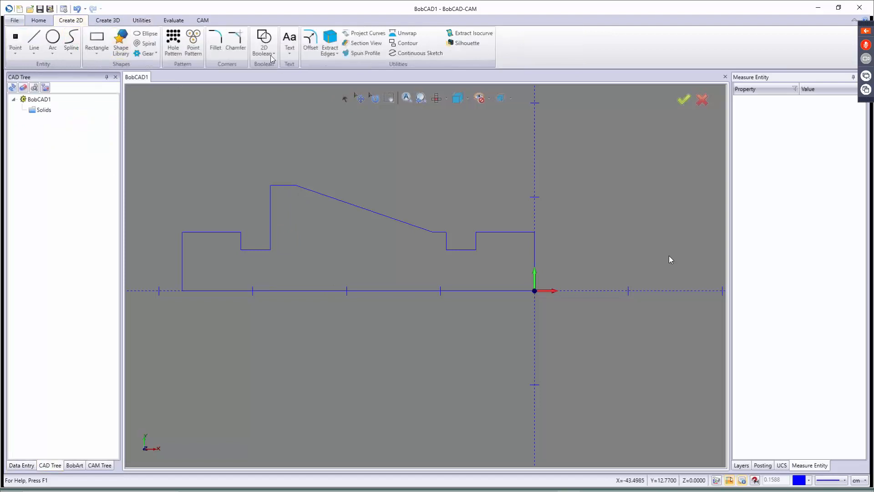
click(214, 40)
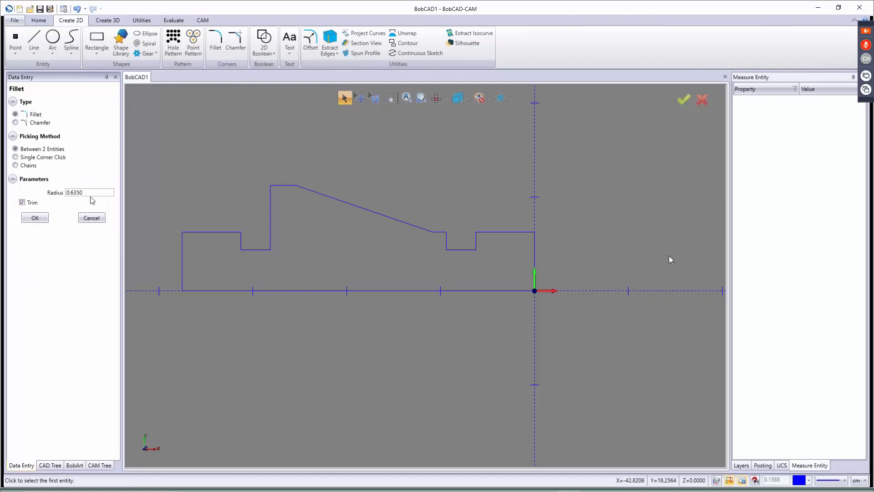
drag(93, 190, 51, 195)
text(2.)
scroll(296, 186, up, 3)
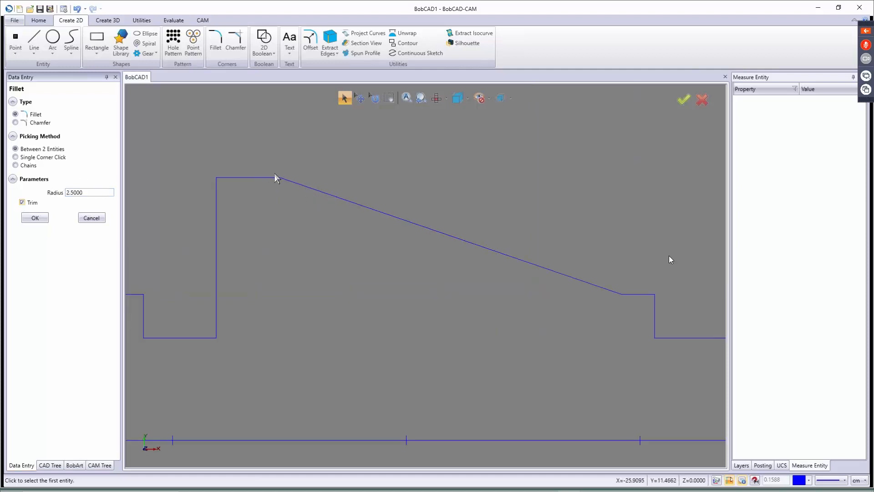
scroll(275, 175, up, 3)
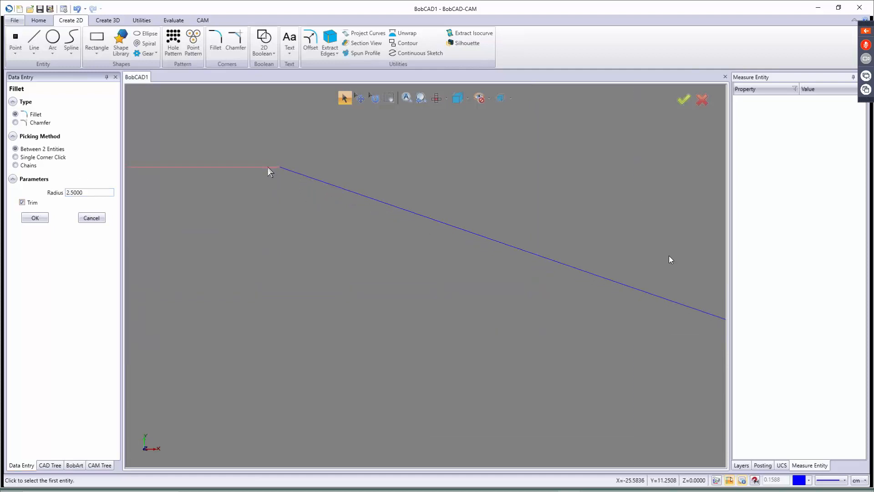
click(268, 167)
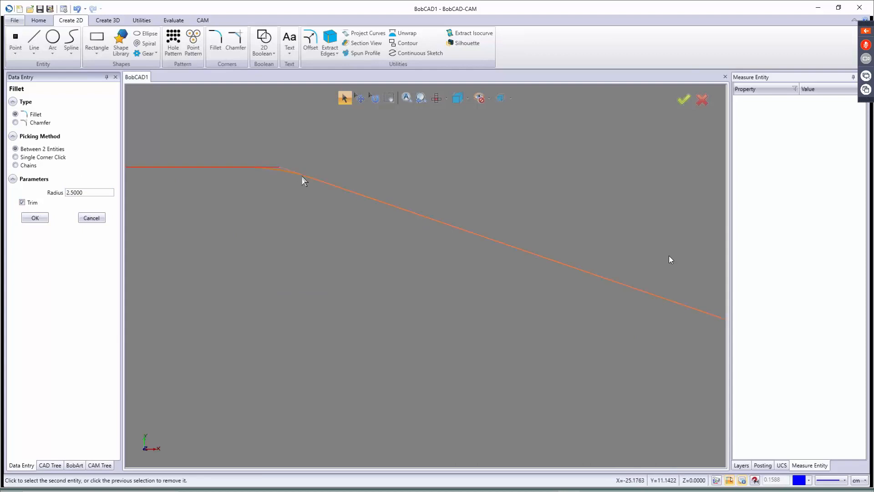
click(302, 175)
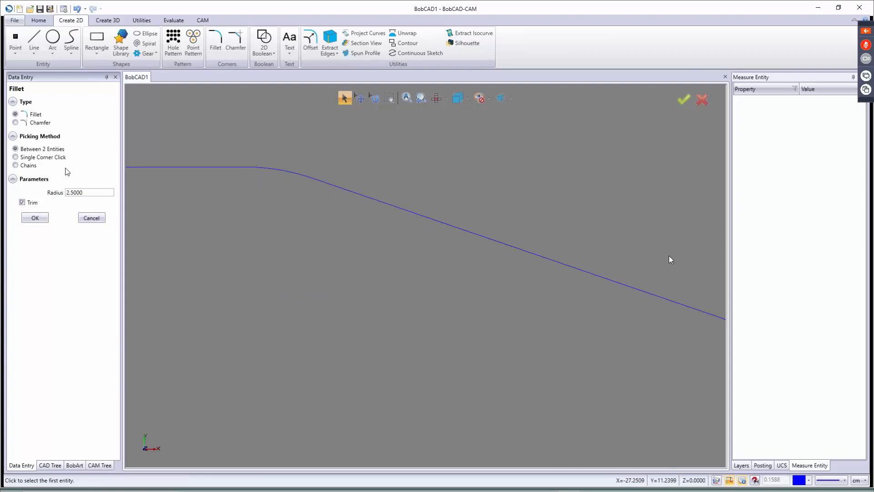
Fillet the lower end of the diagonal with the same radius using the Single Corner Click picking method.
click(15, 157)
scroll(256, 248, down, 5)
scroll(409, 304, up, 6)
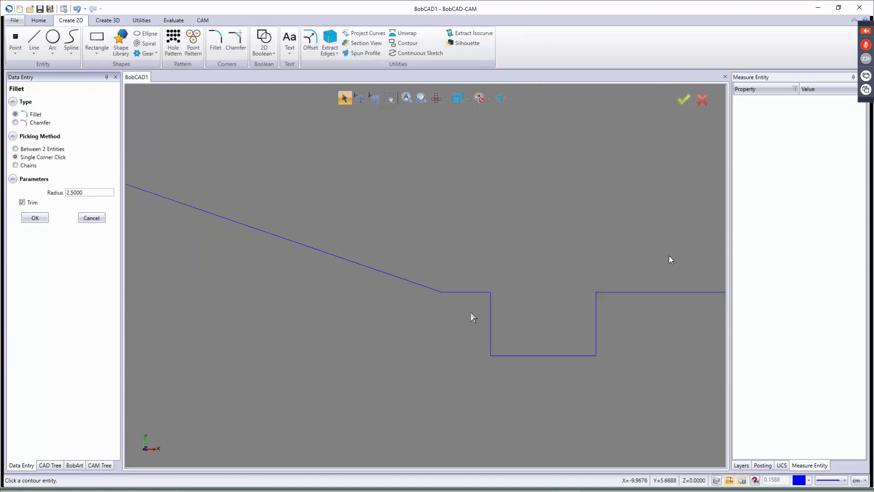
scroll(471, 313, up, 4)
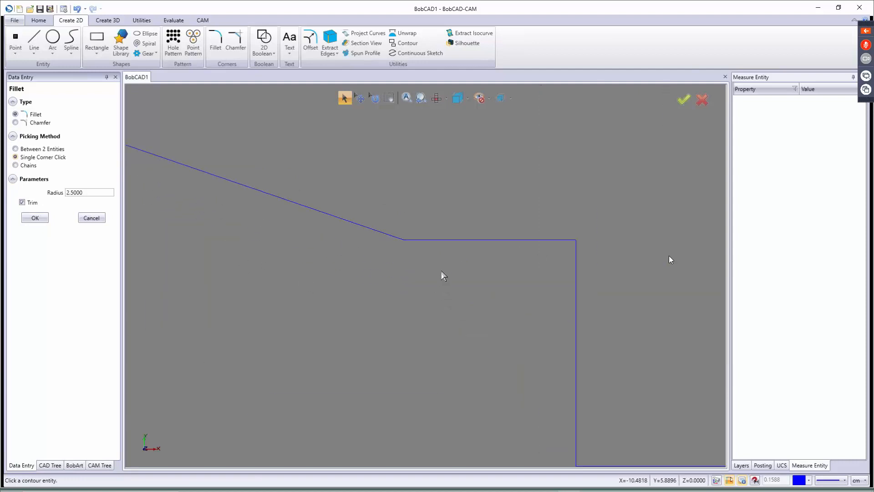
click(412, 239)
Set the fillet radius to 0.5 cm and fillet both bottom corners of the right groove.
double_click(91, 193)
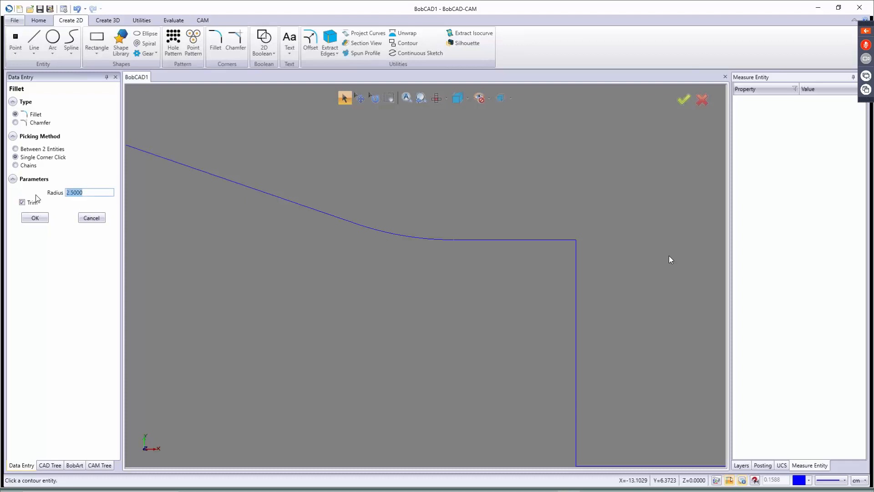
text(.5)
key(Tab)
scroll(517, 284, down, 10)
scroll(570, 337, up, 5)
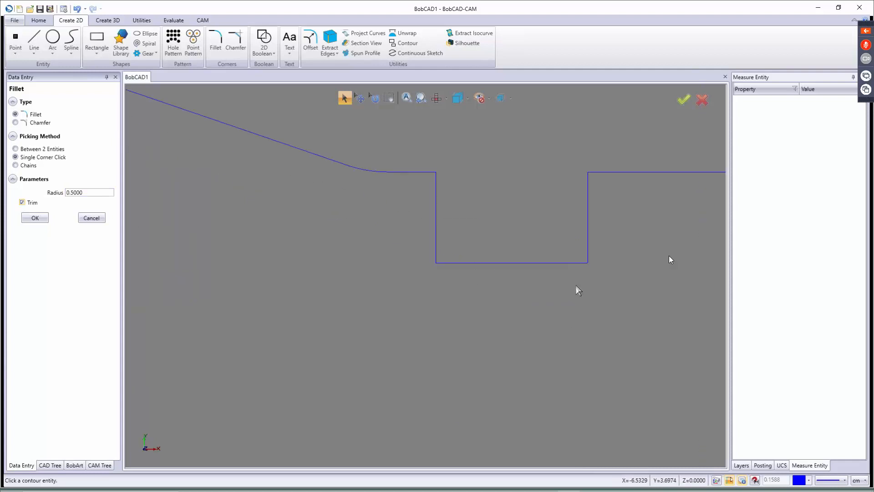
click(588, 249)
click(437, 250)
scroll(455, 314, down, 7)
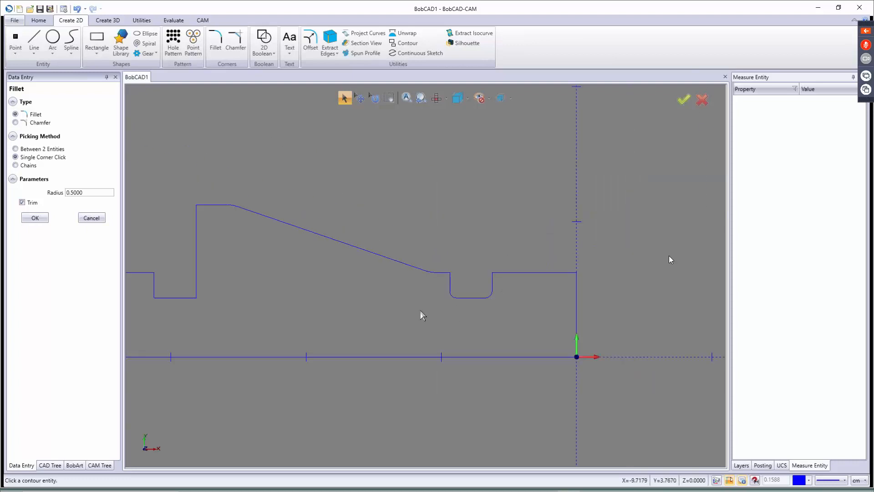
Fillet both bottom corners of the left groove by single corner picks and end the Fillet command.
scroll(359, 311, down, 4)
click(16, 164)
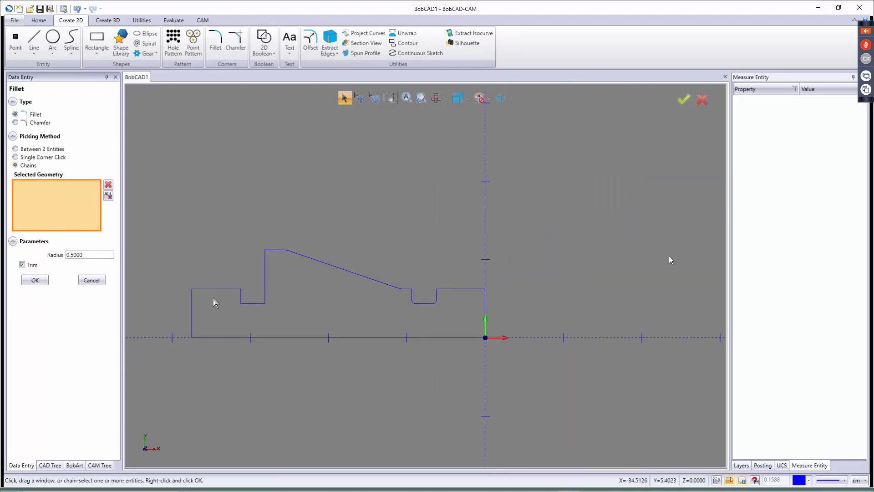
click(15, 156)
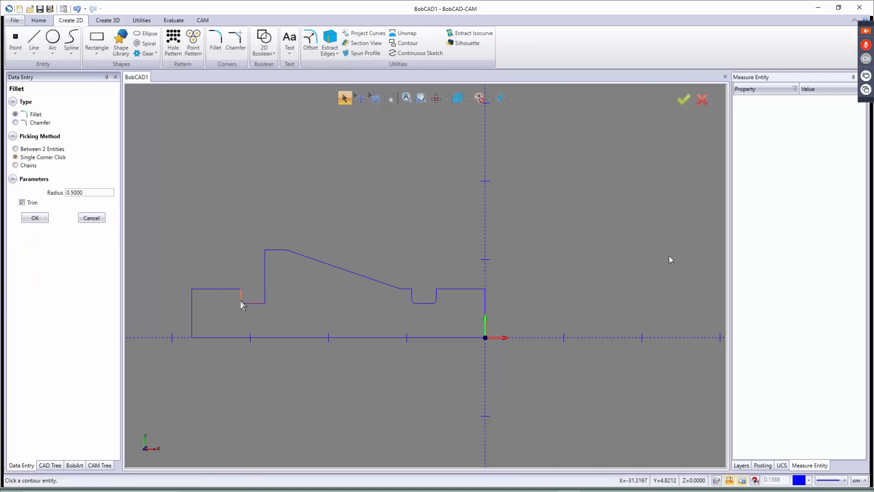
click(264, 301)
click(90, 219)
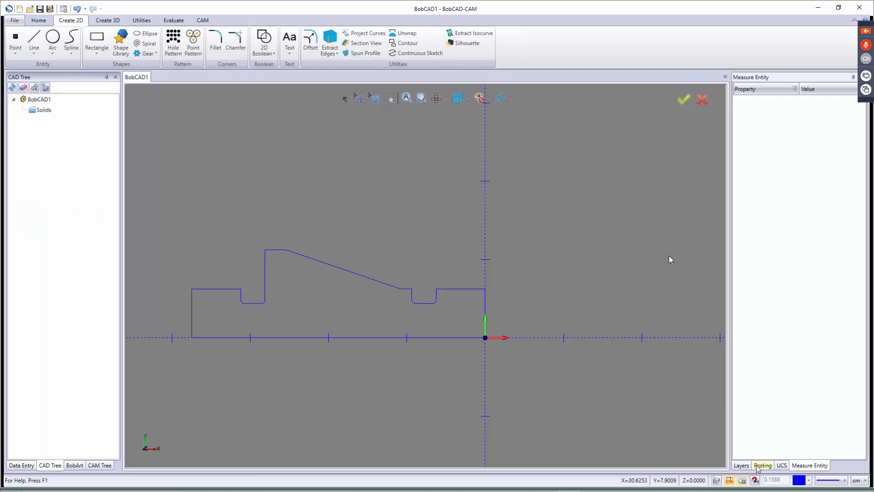
Add a new active layer named "soild" below the CAD layer.
click(742, 466)
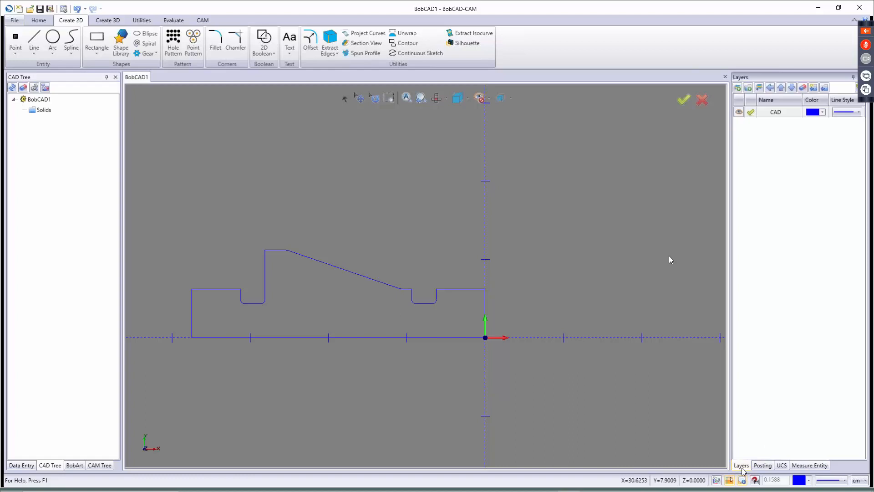
right_click(759, 138)
click(768, 142)
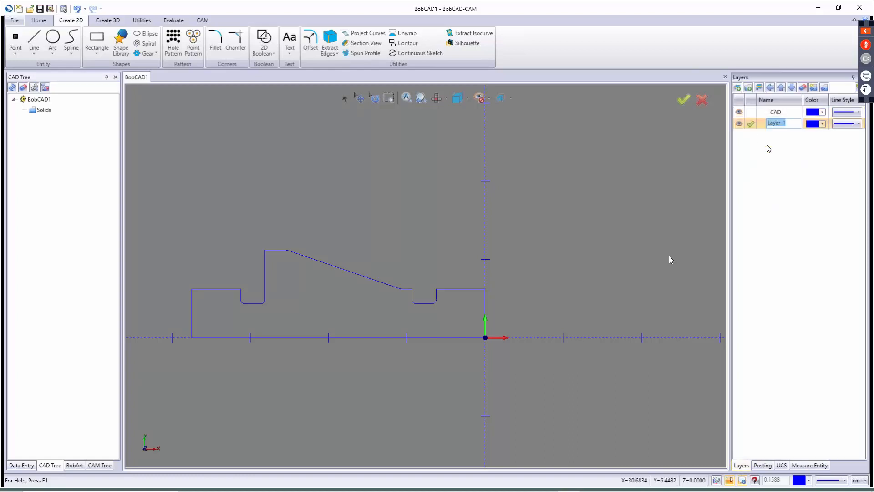
text(soild)
key(Return)
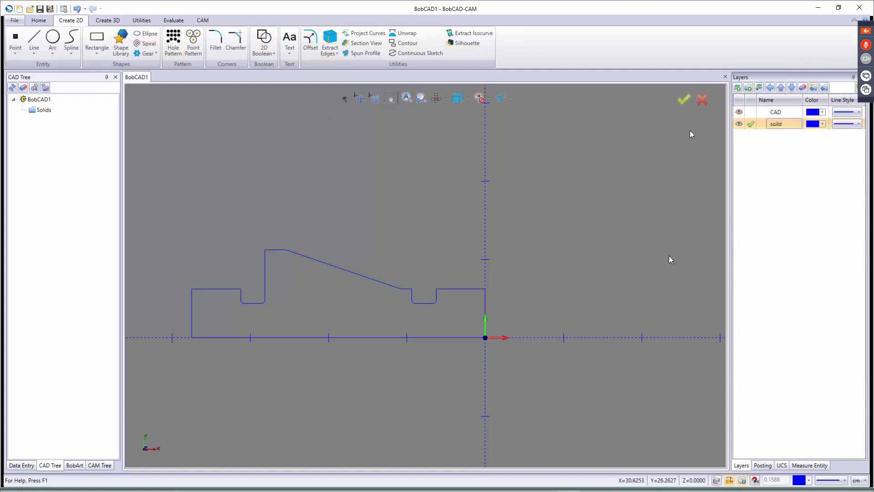
click(108, 20)
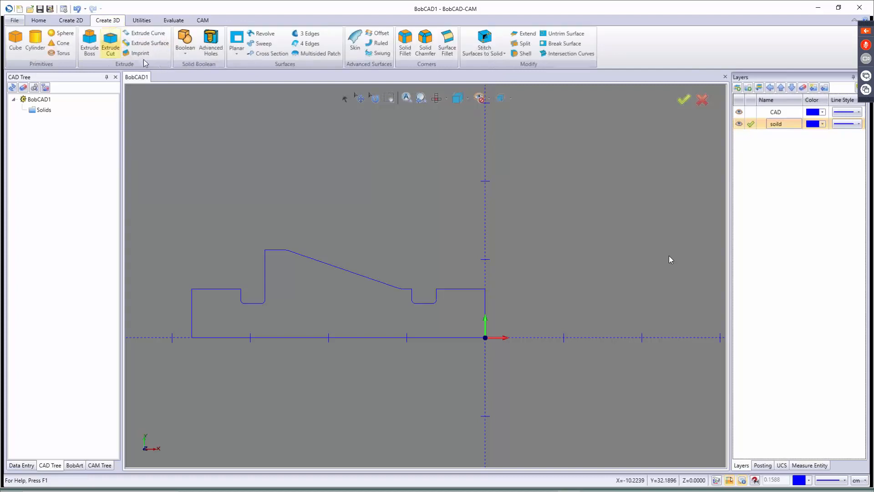
click(264, 33)
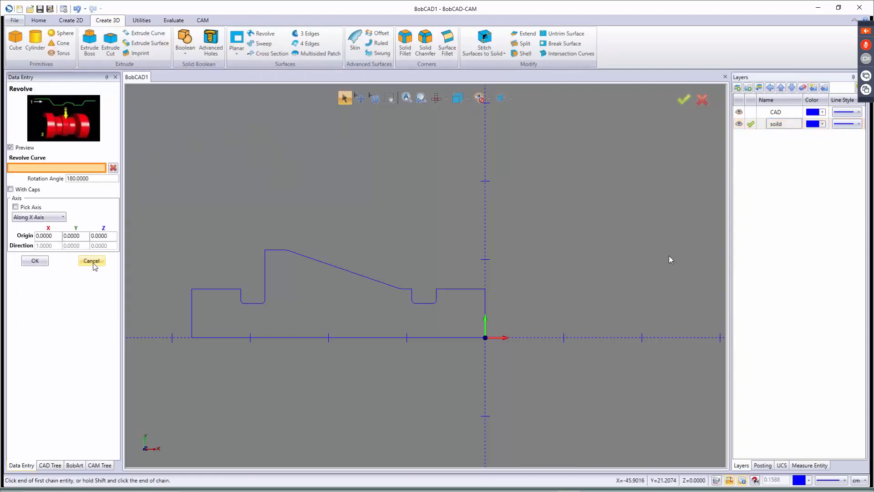
click(91, 261)
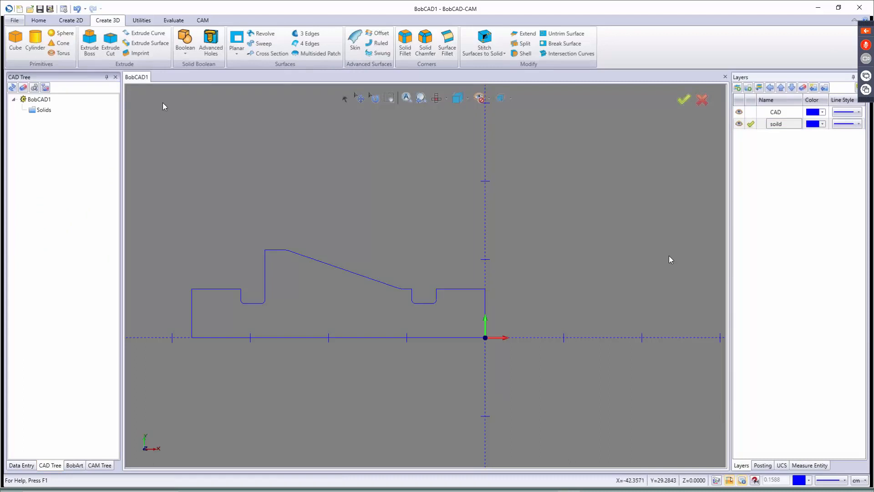
Run Cleanup/Optimize on the entire profile geometry and close the results report.
click(141, 21)
click(378, 42)
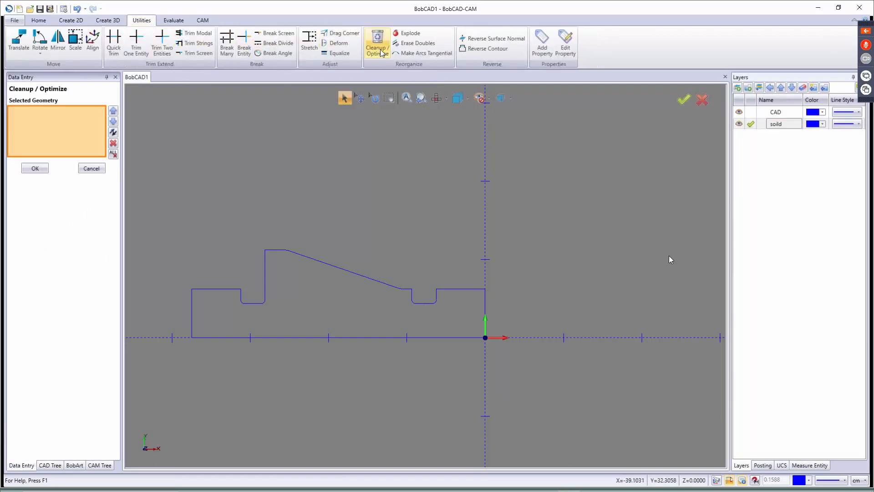
drag(164, 195, 586, 374)
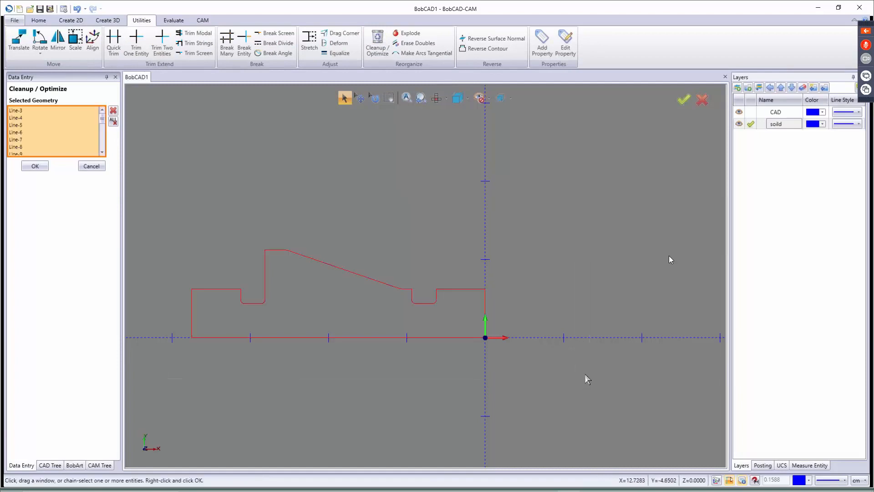
right_click(586, 375)
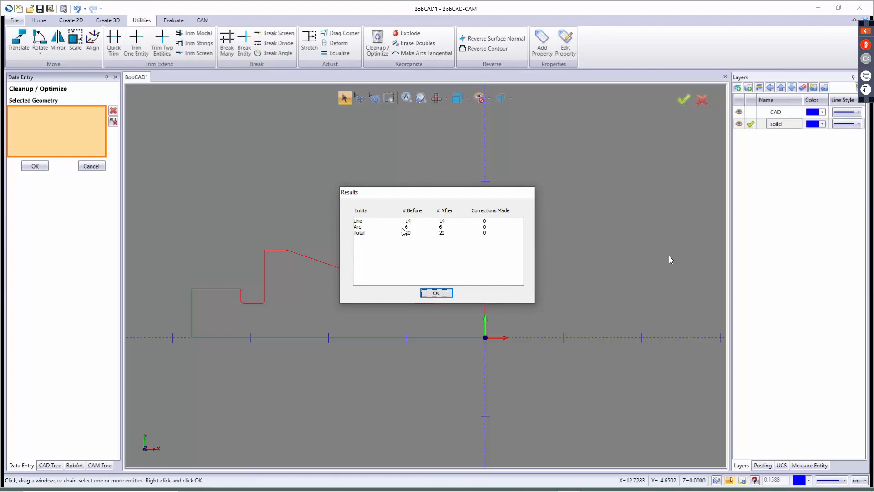
click(431, 294)
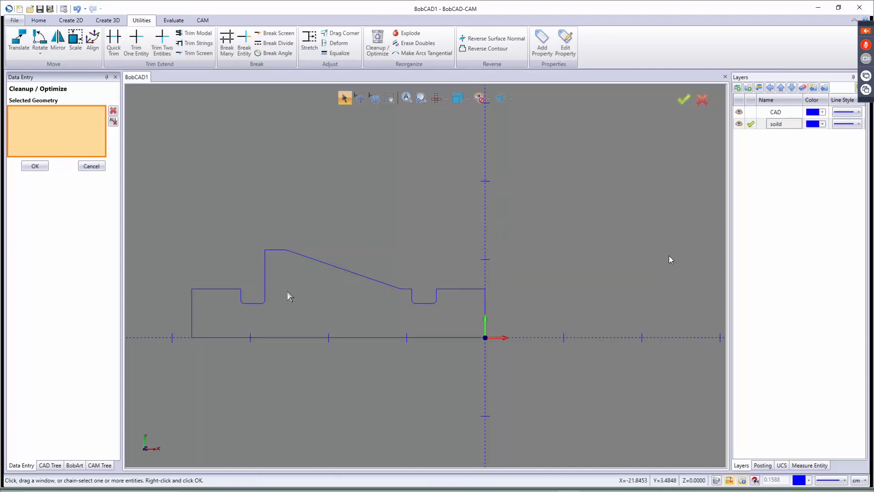
Repeat Cleanup/Optimize on all of the profile geometry, dismiss its results and end the command.
drag(135, 159, 582, 380)
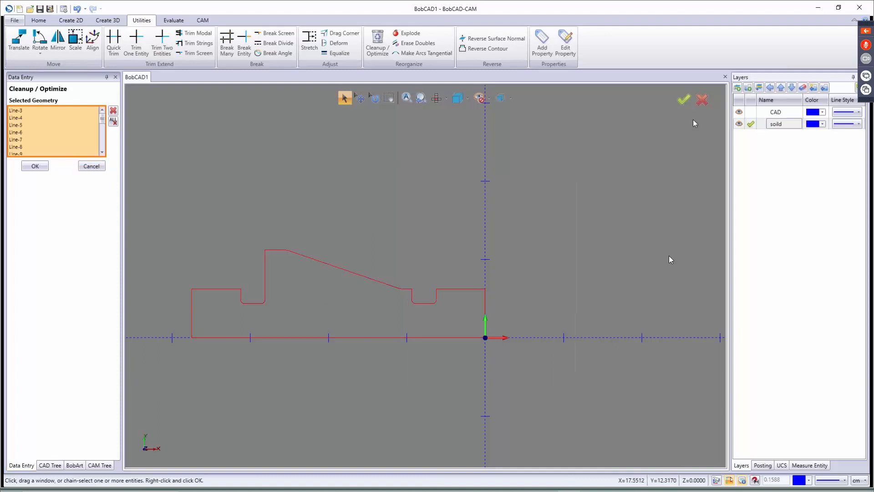
click(684, 100)
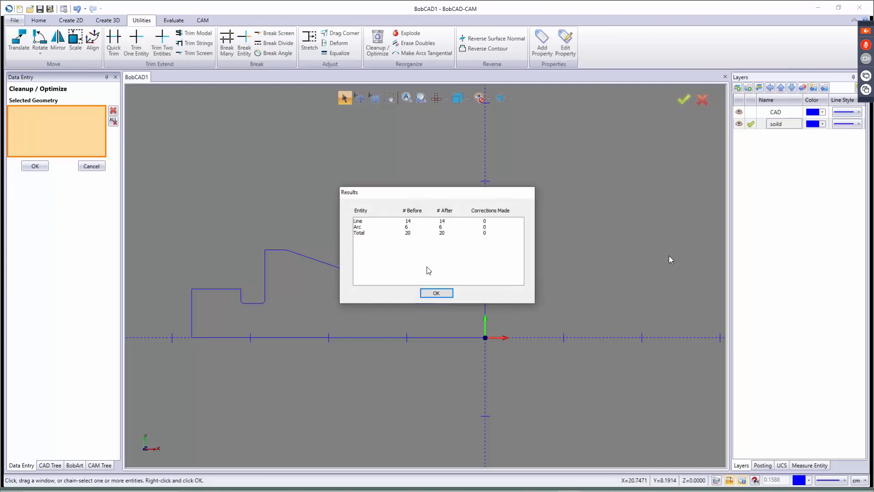
click(436, 294)
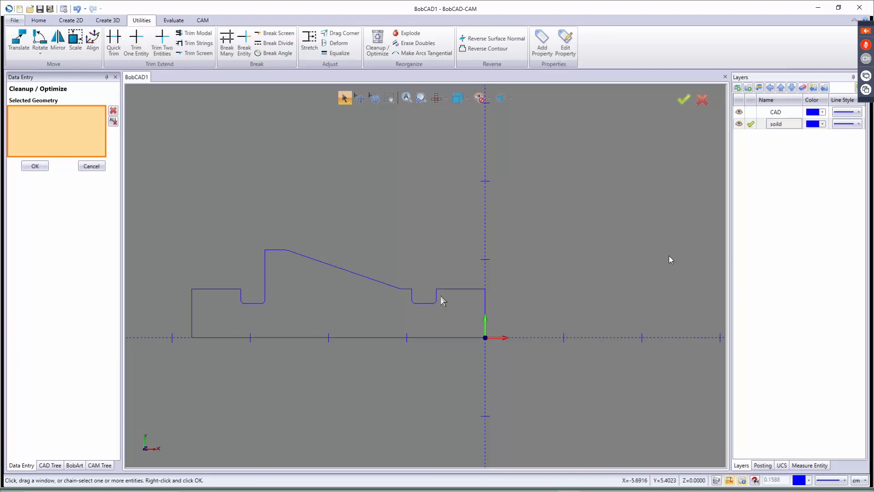
click(91, 167)
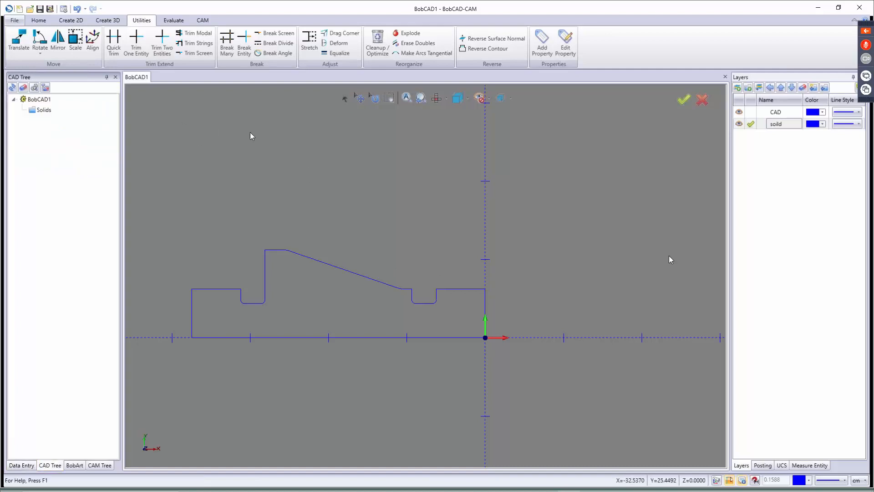
Start a Revolve with a 360-degree rotation angle along the X axis.
click(108, 21)
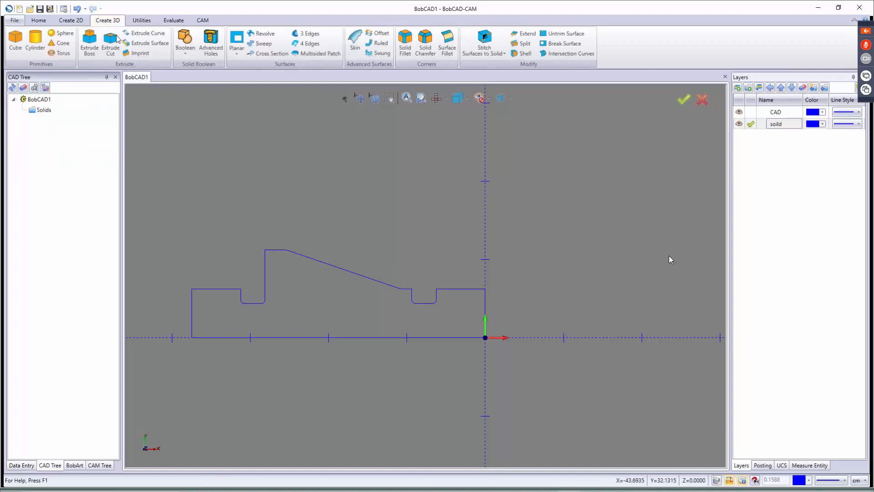
click(264, 37)
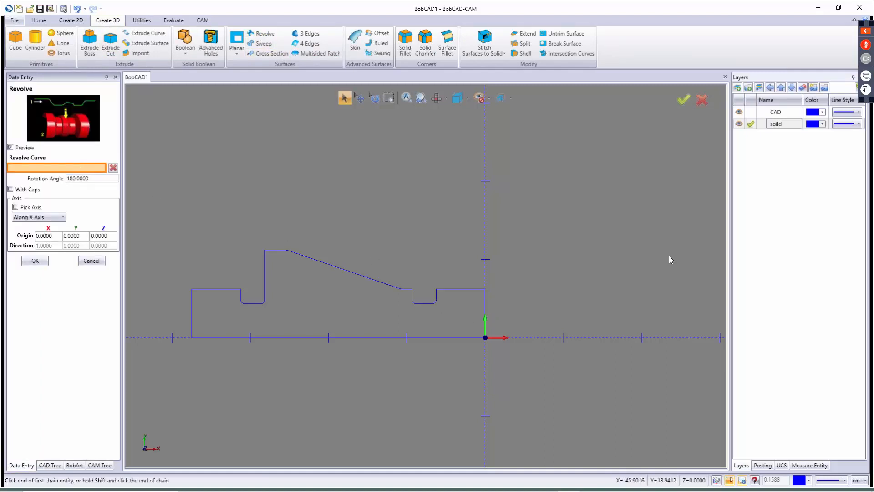
double_click(96, 178)
text(360)
key(Tab)
click(40, 218)
click(40, 219)
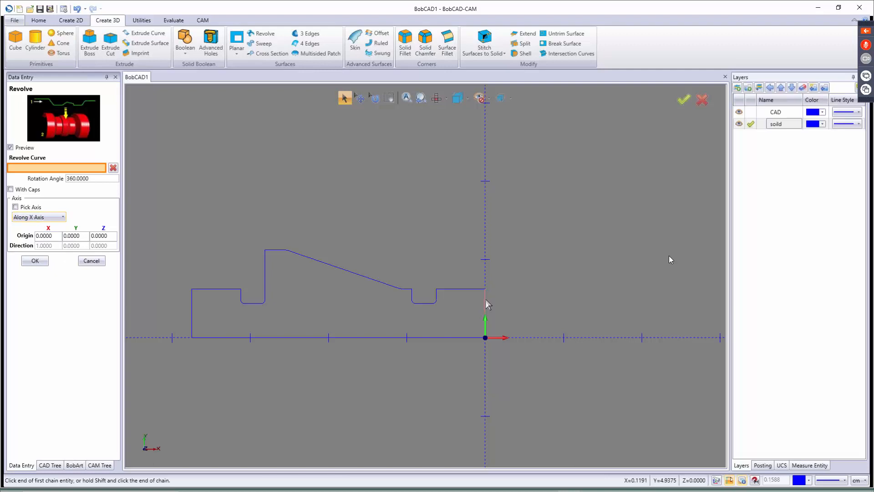
Chain the outer profile from the vertical line at the origin to the far-end vertical line, create the revolved body and end Revolve.
scroll(486, 324, up, 5)
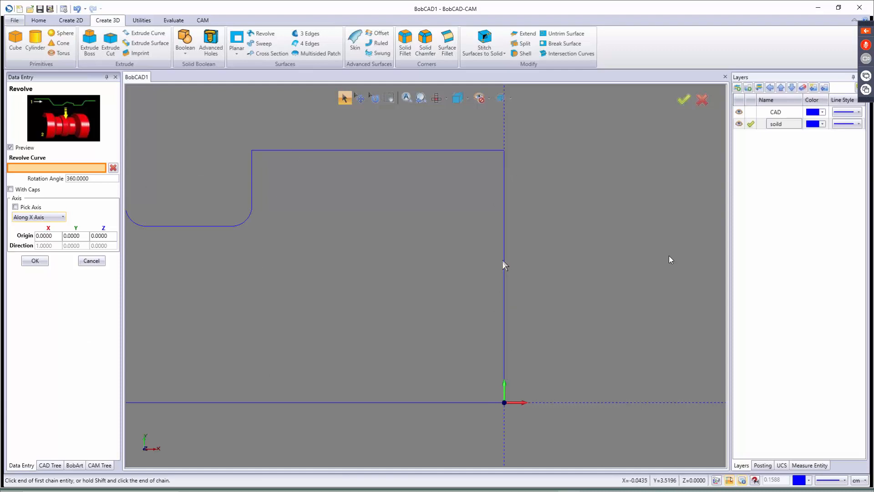
click(505, 229)
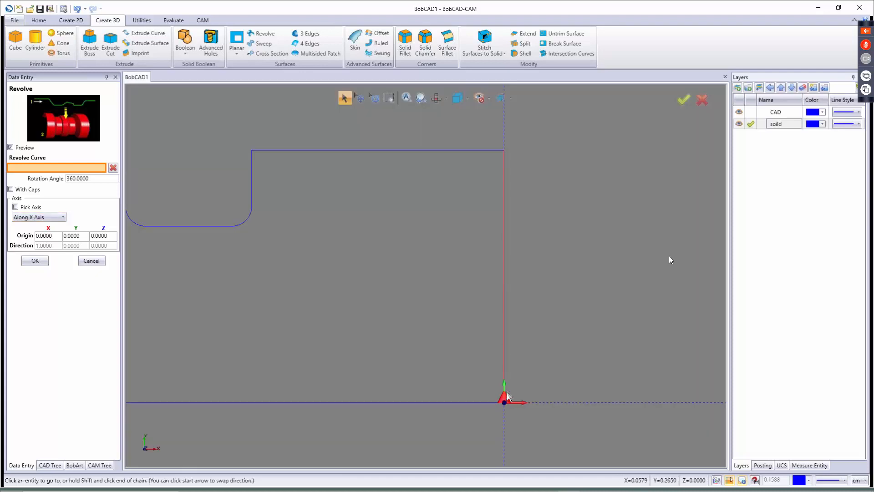
scroll(507, 396, down, 5)
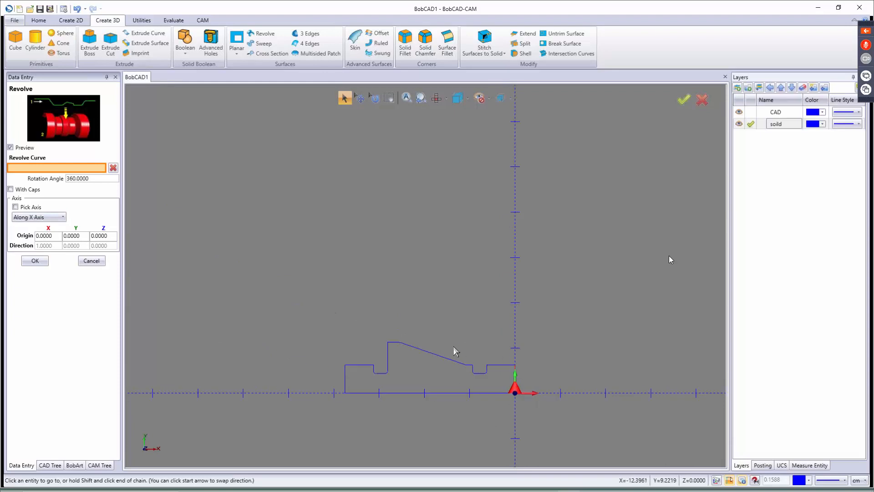
scroll(340, 386, up, 8)
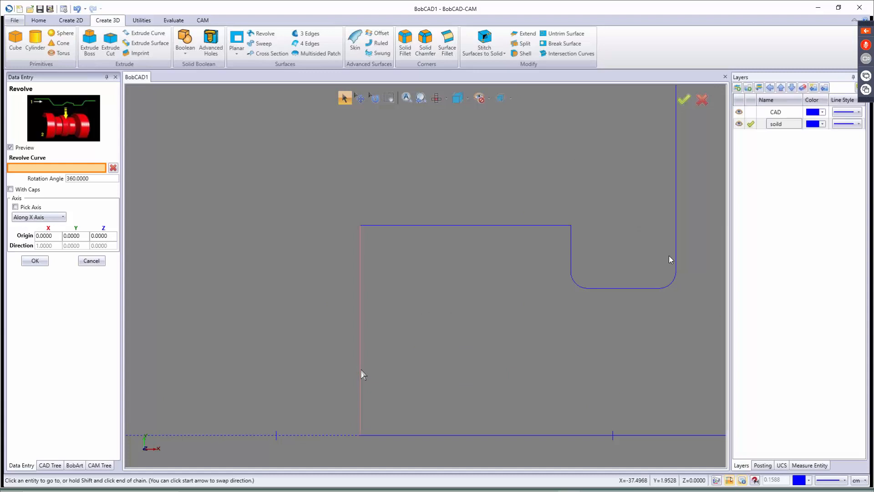
click(361, 370)
scroll(363, 374, down, 5)
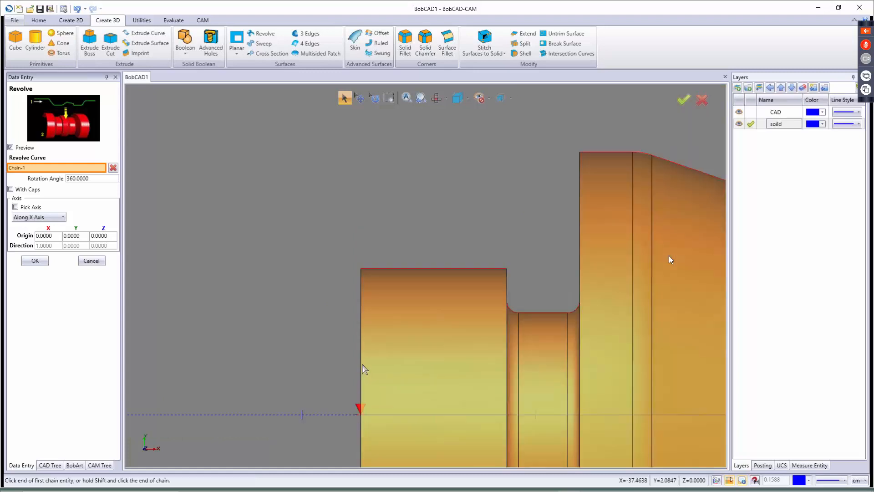
middle_drag(337, 355, 399, 337)
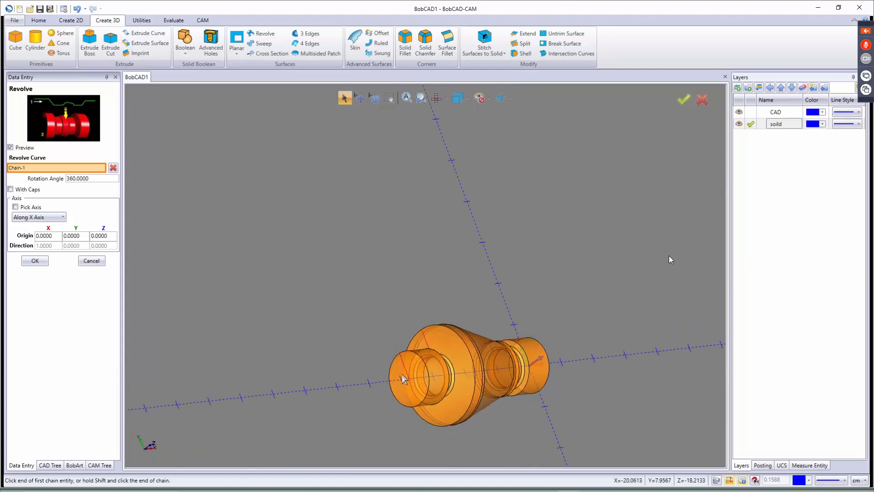
scroll(403, 377, up, 5)
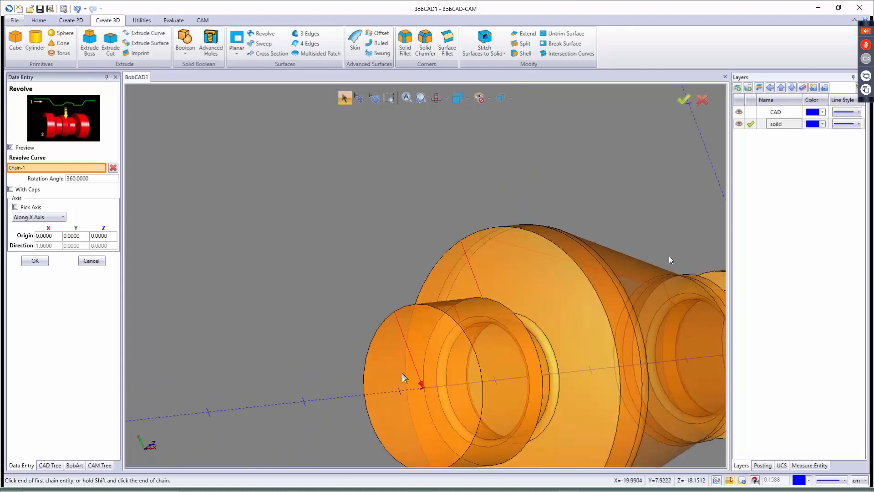
click(36, 260)
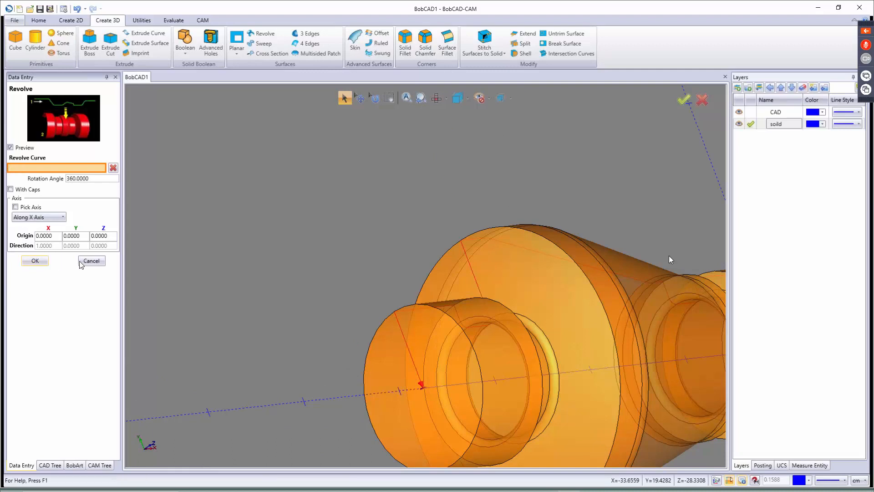
click(91, 263)
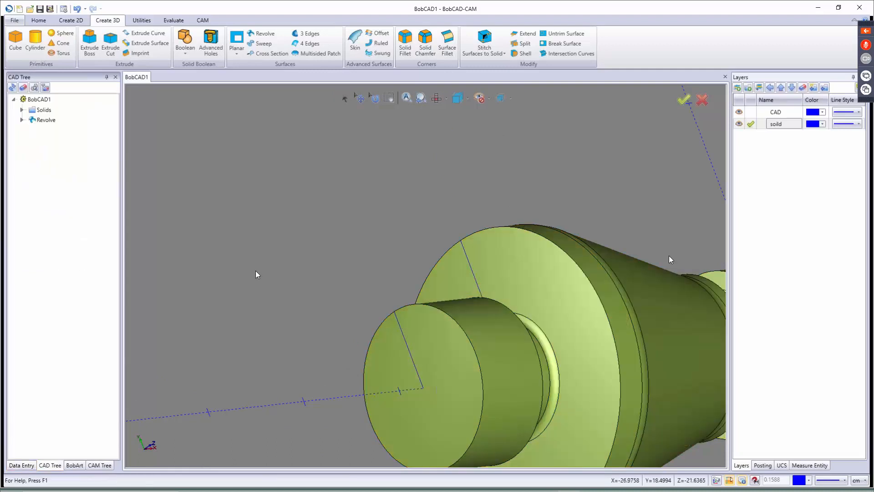
Change the drawing units to inch.
key(f)
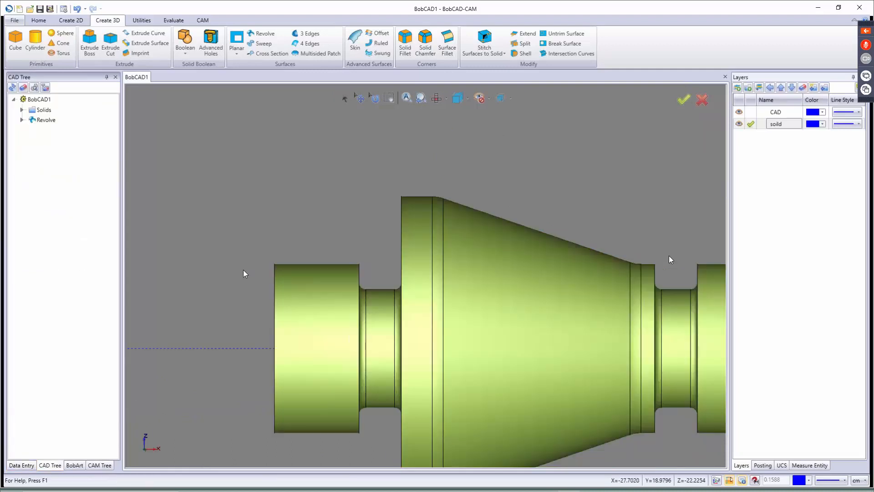
key(t)
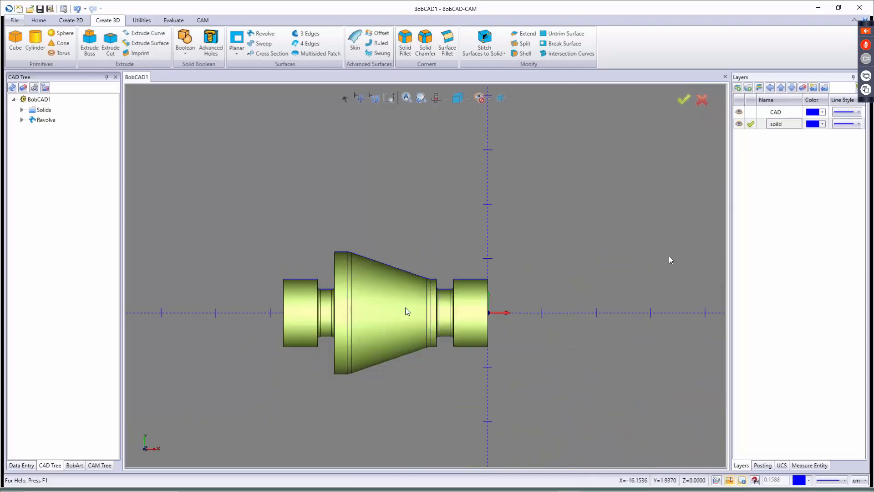
click(863, 481)
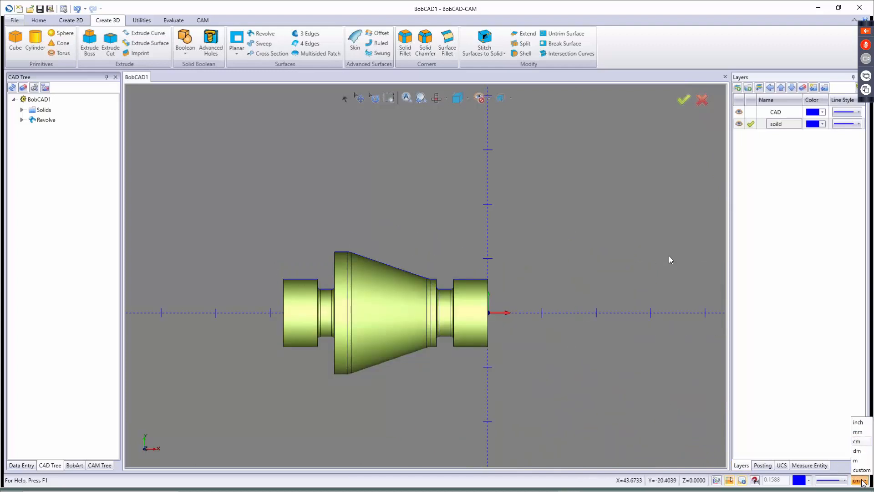
click(859, 422)
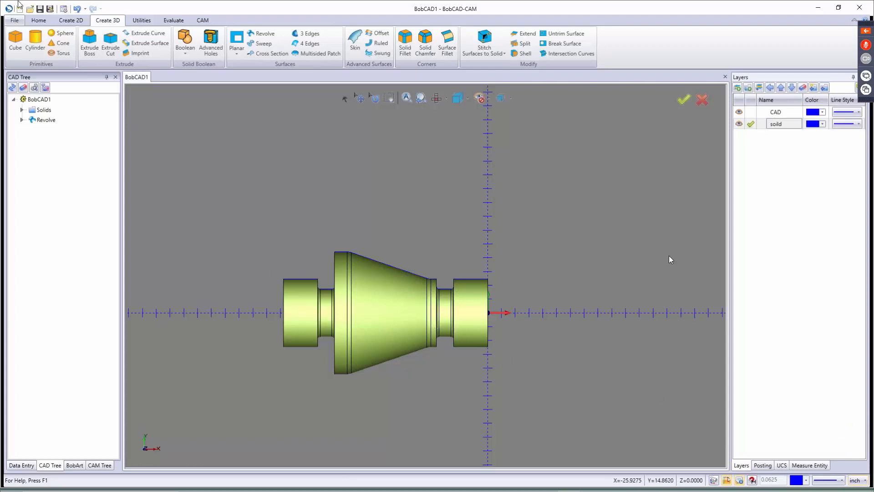
Save the part on the Desktop as a BobCAD file named "millturn 3".
click(50, 9)
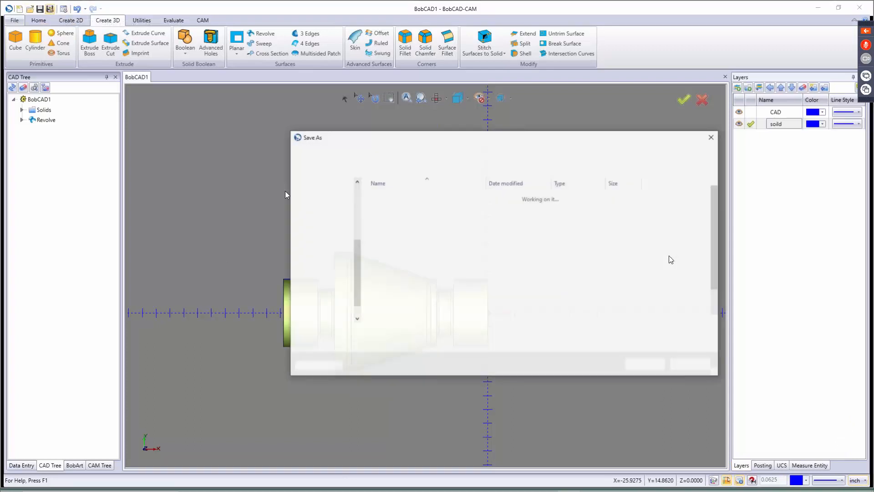
scroll(380, 292, down, 1)
click(404, 309)
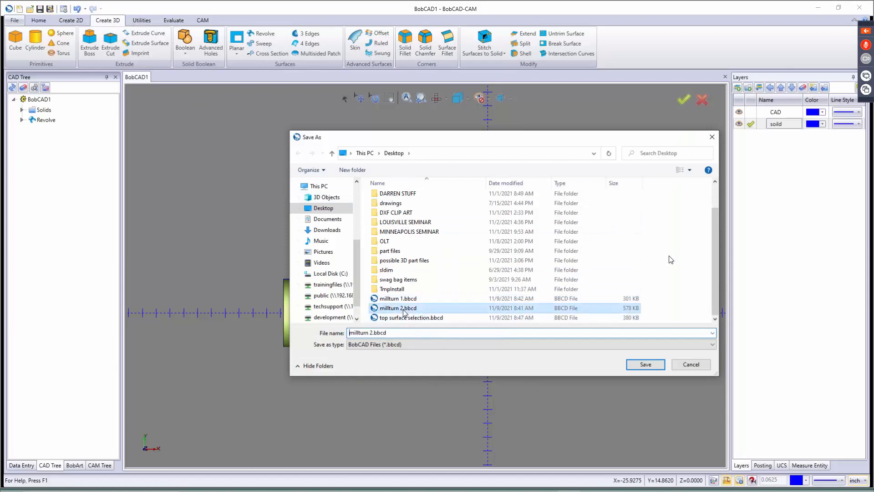
drag(395, 333, 370, 333)
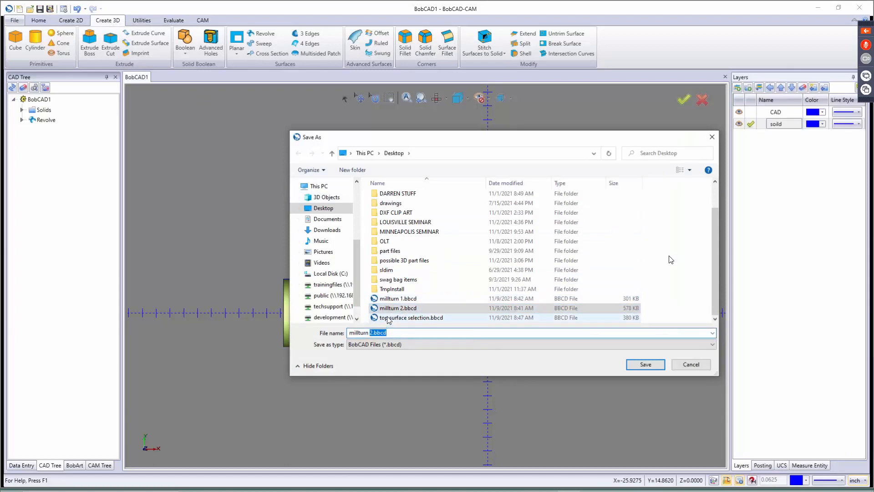
text(3)
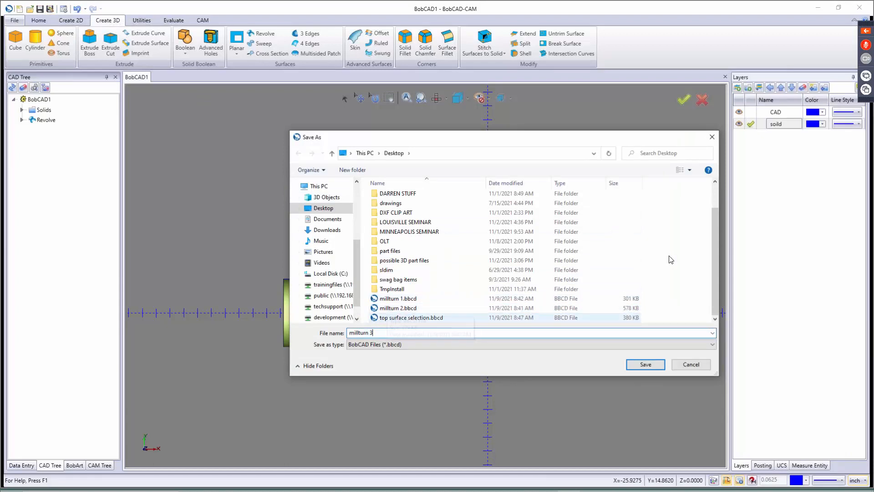
click(645, 364)
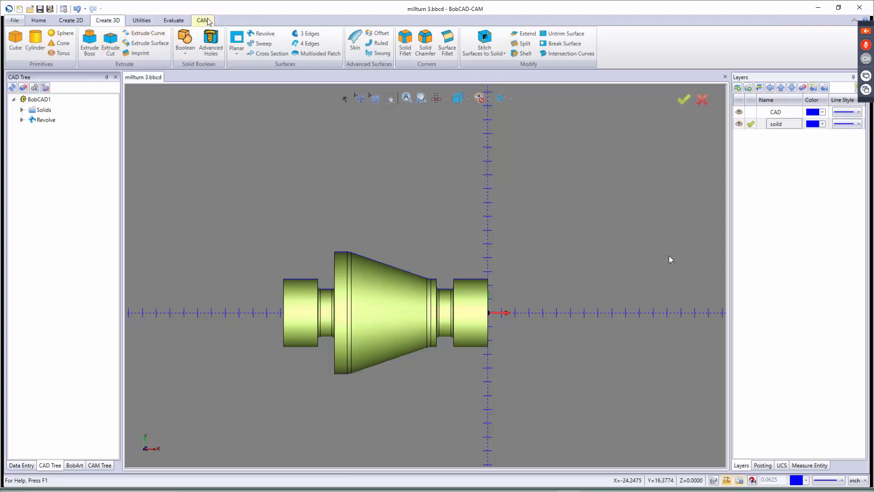
View the Post Encryption utility and close it without encrypting a post file.
click(203, 21)
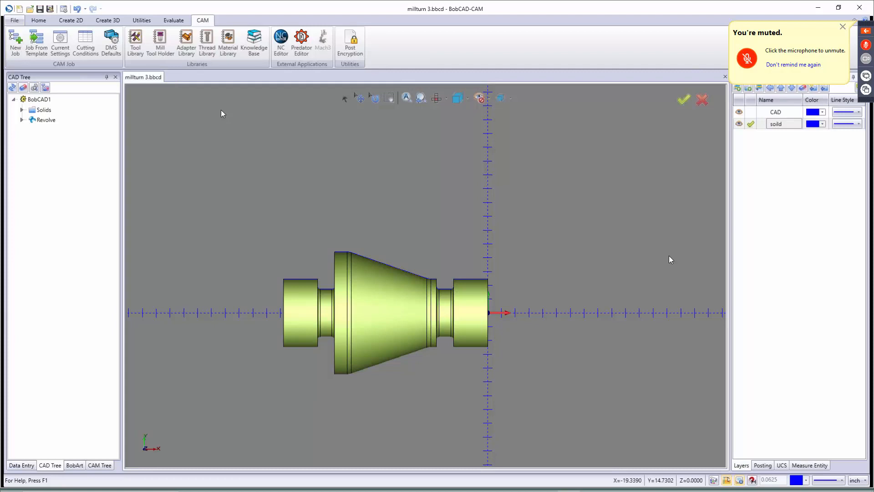
click(359, 46)
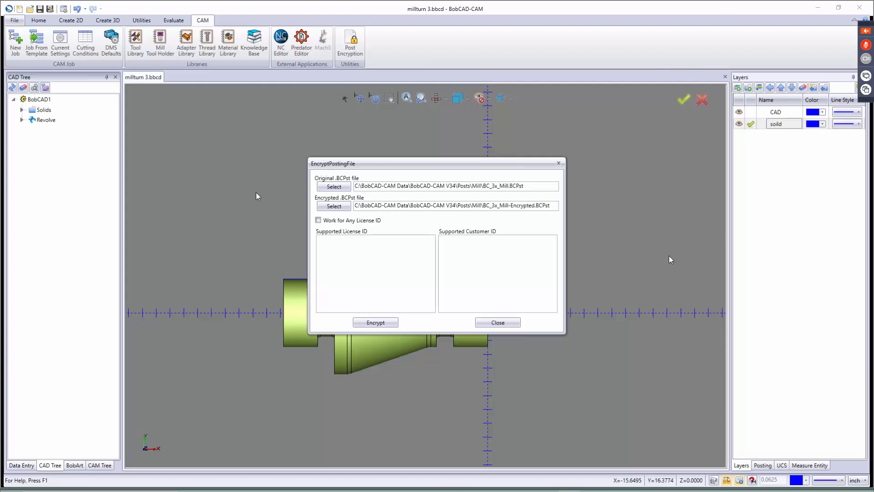
click(492, 323)
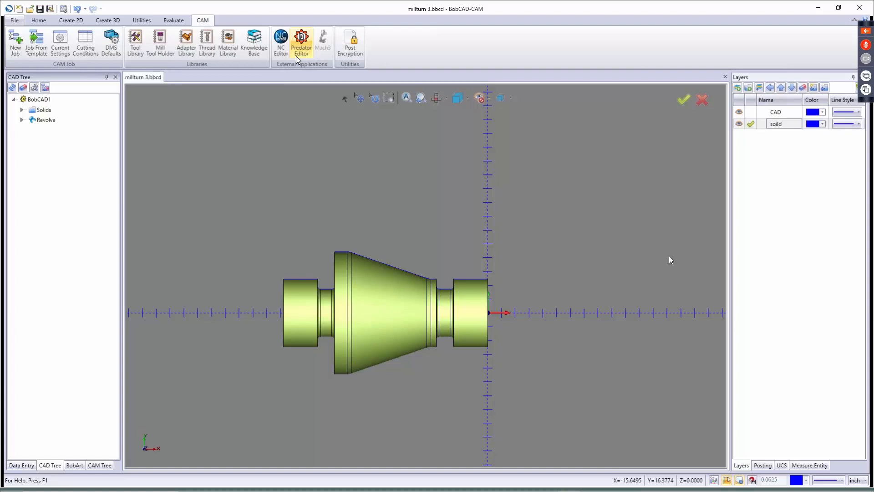
Open the NcEditor application, widen its code area across most of the window and minimise it.
click(296, 56)
mouse_move(512, 491)
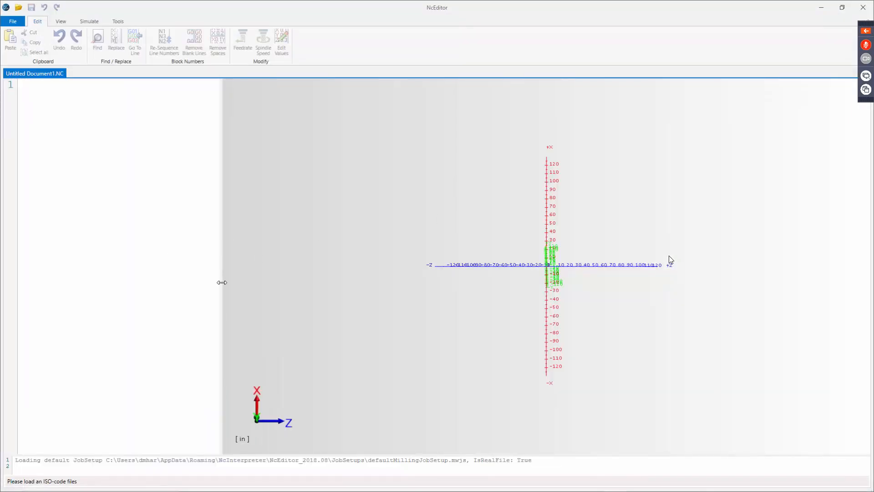
drag(221, 283, 804, 314)
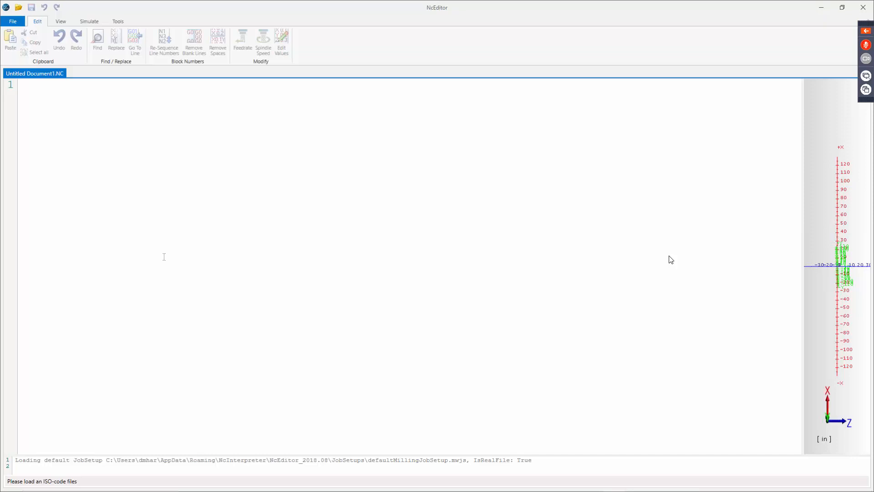
click(822, 7)
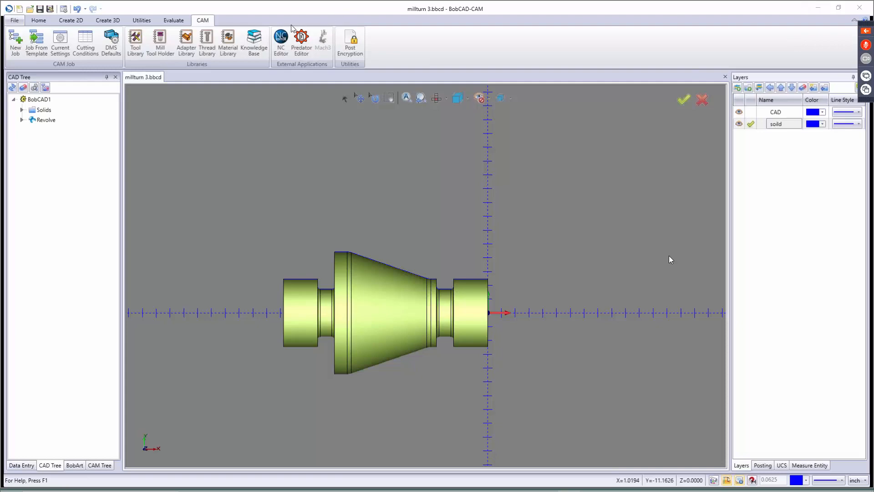
In the stock material library, examine the carbide and HSS feeds and speeds of Carbon Steel 1018 - Plain (100-125 HB).
click(228, 44)
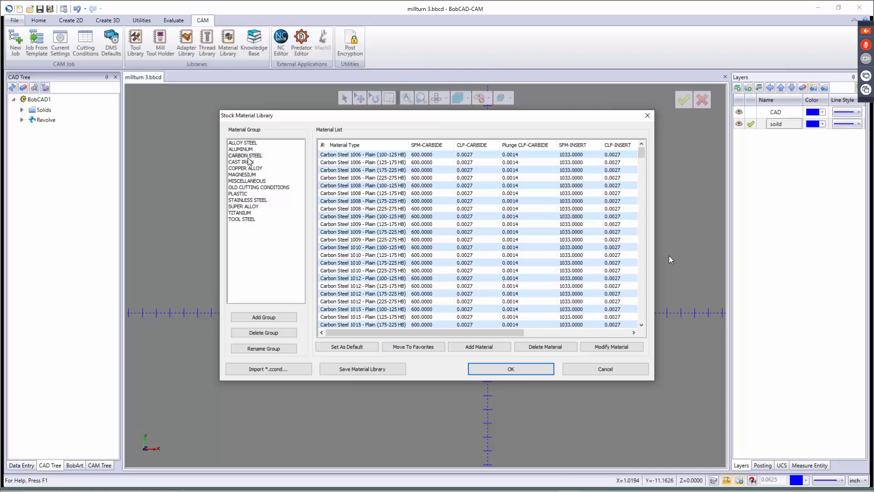
scroll(375, 273, down, 4)
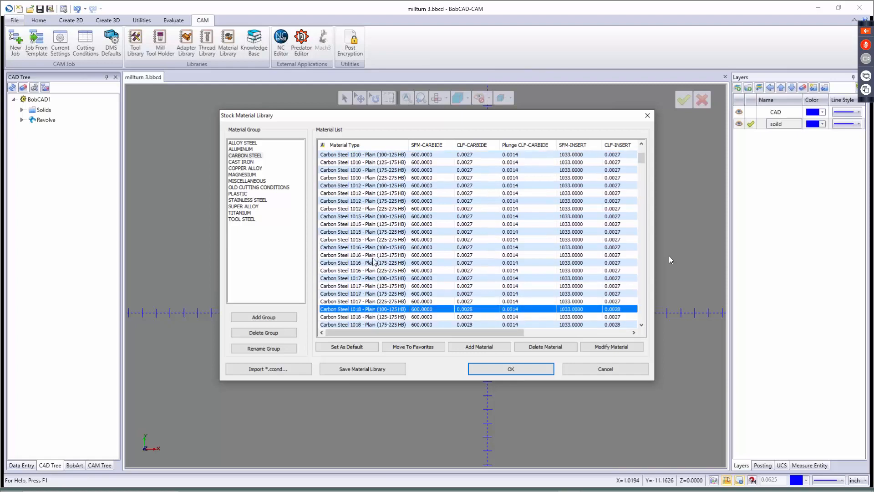
click(604, 347)
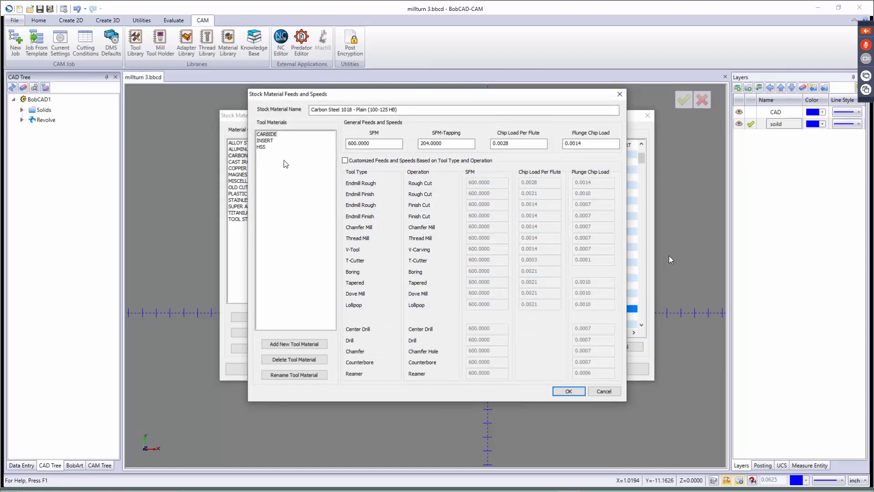
click(268, 135)
click(262, 147)
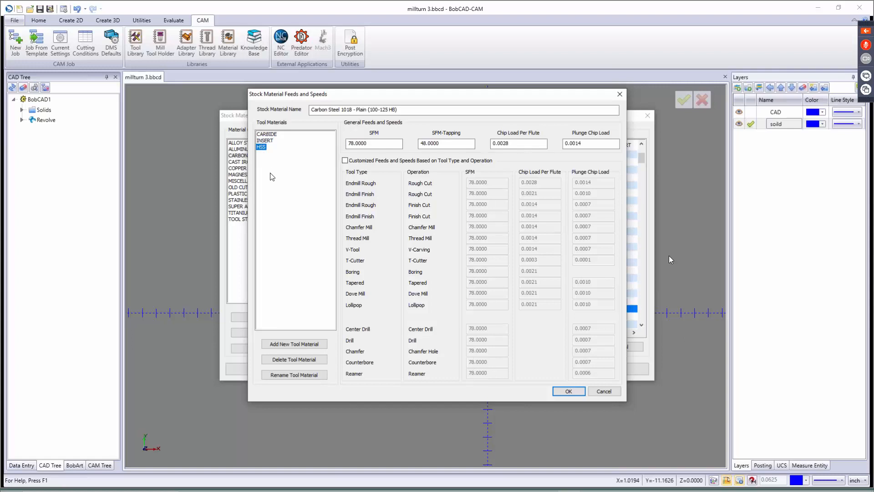
Compare the general feeds and speeds of the CARBIDE, INSERT and HSS tool materials for Carbon Steel 1018.
click(270, 135)
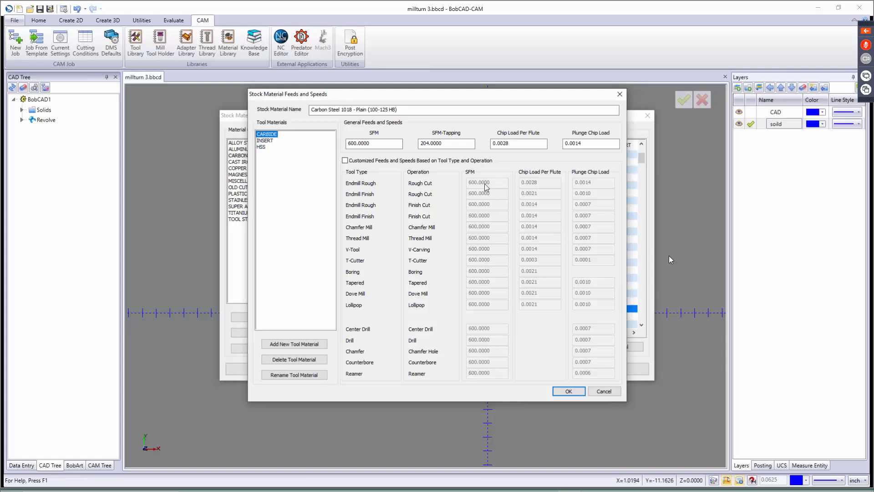
click(265, 140)
click(263, 147)
click(268, 135)
double_click(389, 143)
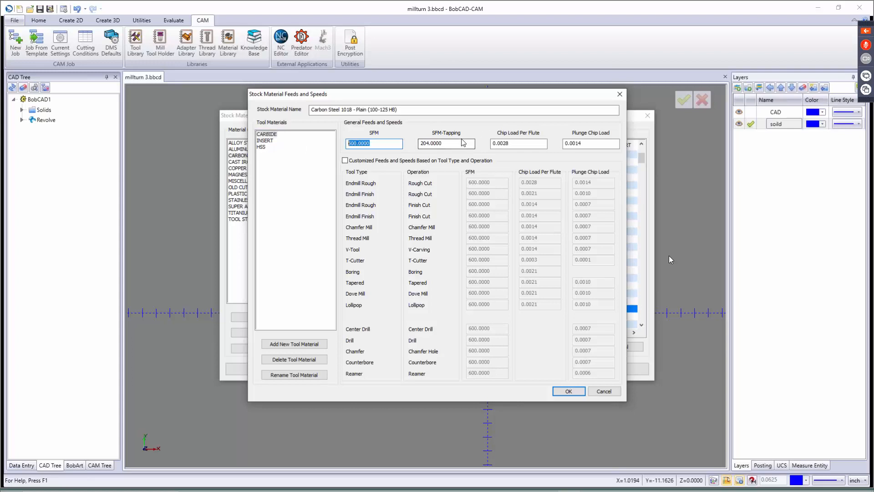
View the customized feeds and speeds by tool type and operation for carbide, and leave the stock material library without saving.
click(346, 160)
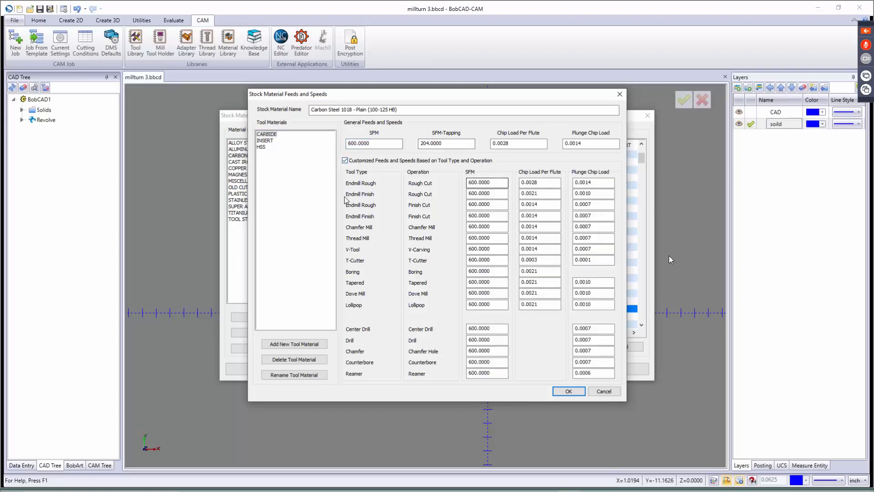
click(499, 182)
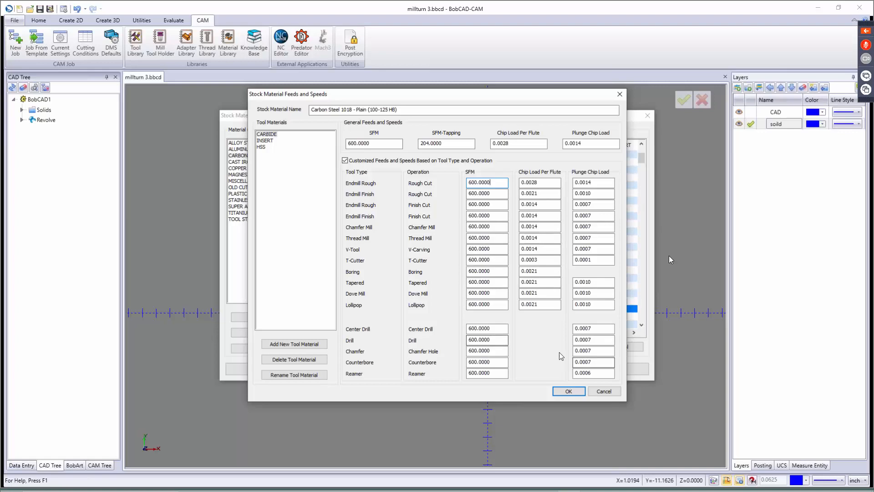
click(606, 393)
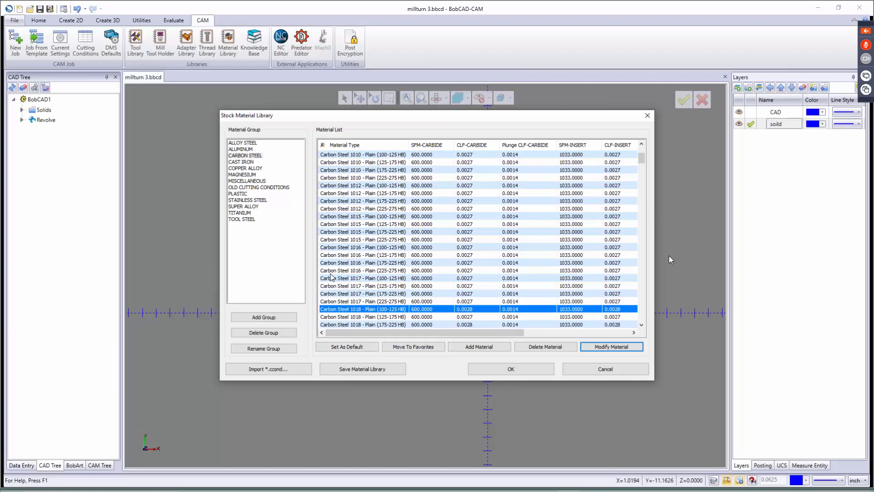
click(602, 369)
Open the thread library and browse the BSF, NSC and UNF tapping groups.
click(207, 43)
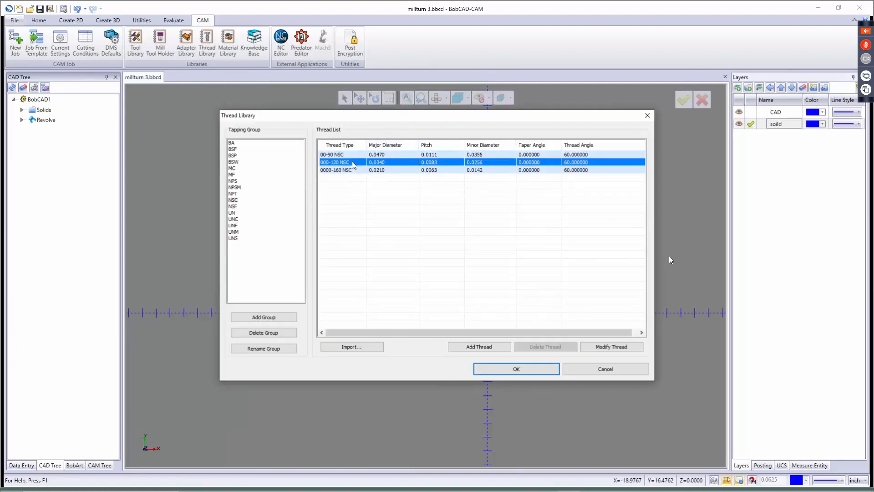
click(233, 149)
click(234, 200)
click(233, 225)
scroll(402, 230, down, 1)
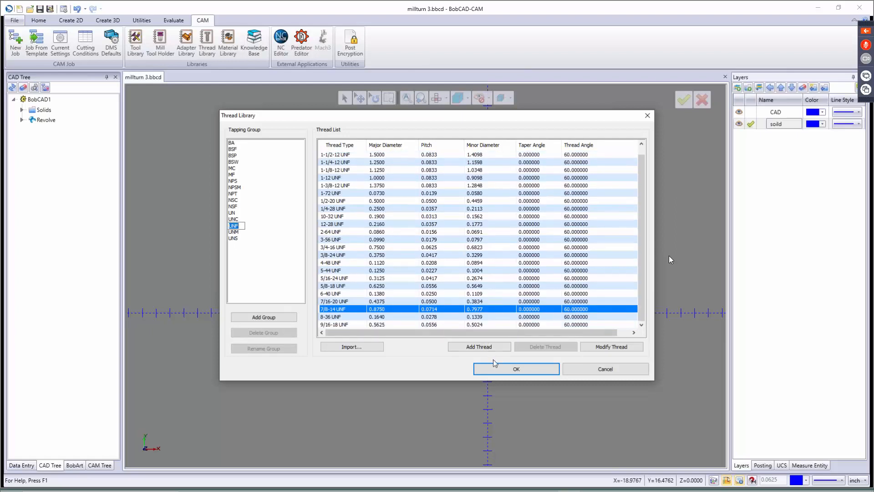
Examine the diameters, pitch, thread angle and hole sizes in the 7/8-14 UNF thread definition, and close it without changes.
click(610, 347)
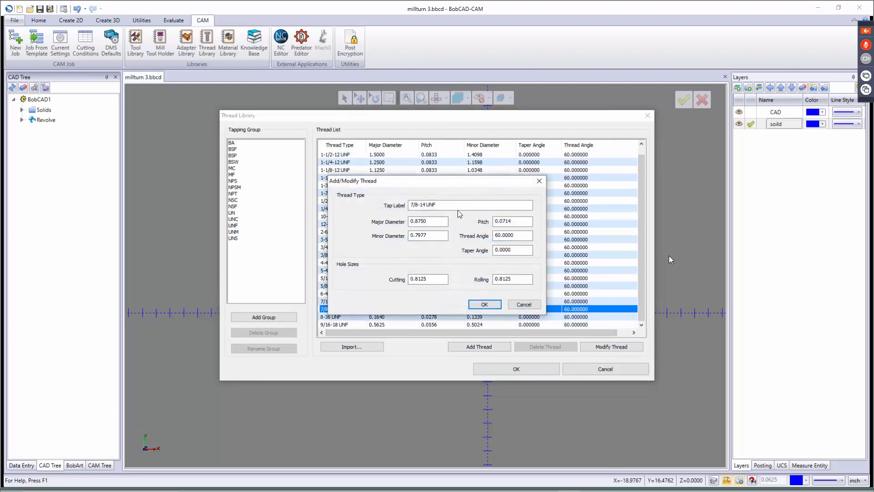
key(Tab)
key(Tab)
drag(422, 236, 410, 236)
click(509, 222)
click(513, 235)
click(500, 279)
click(525, 305)
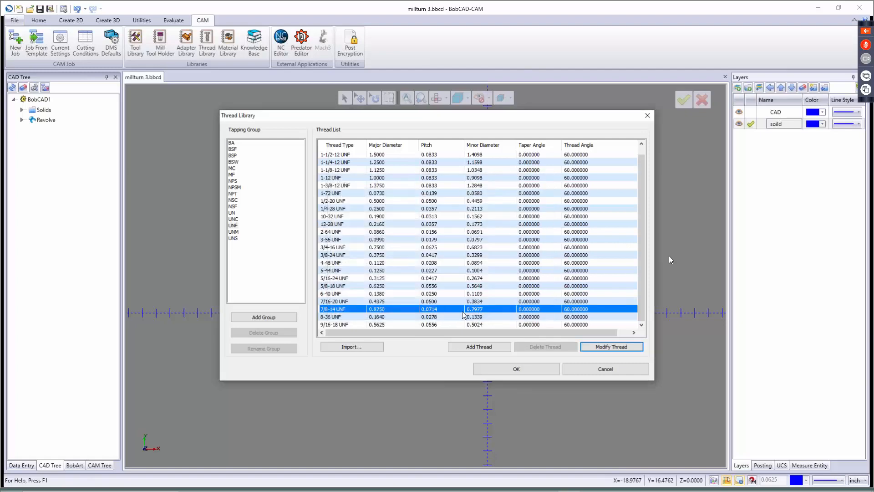
View the form for adding a new UNF thread, cancel it and close the thread library without changes.
click(463, 346)
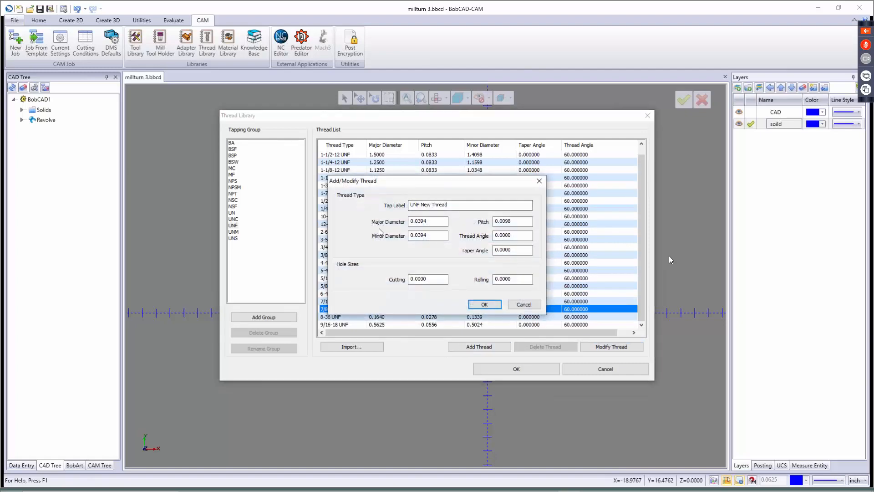
click(524, 305)
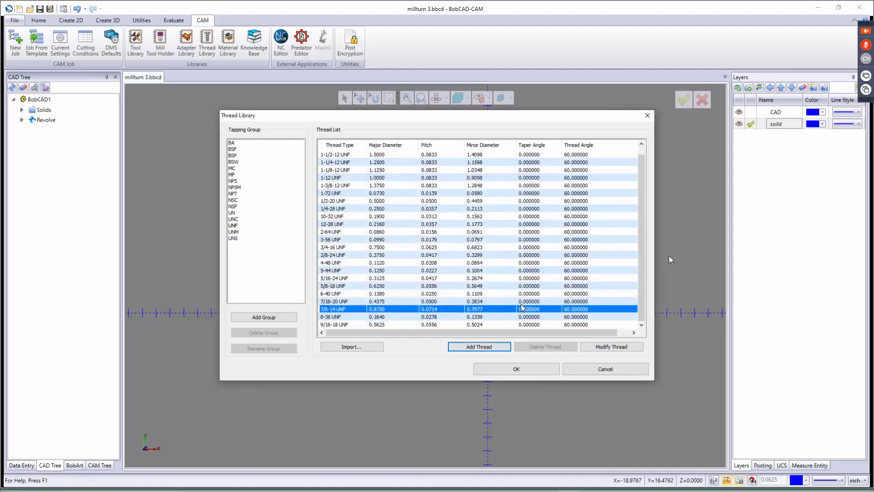
click(595, 369)
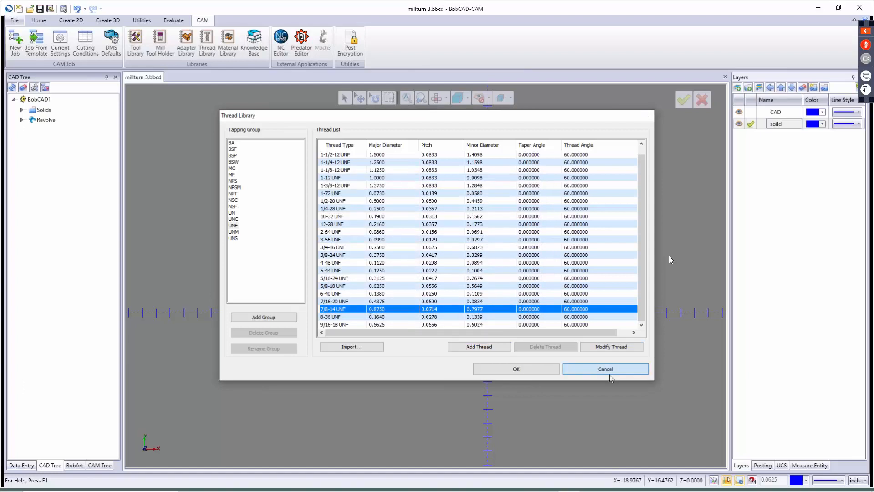
In the adapter library, view the VDI and Side Mount adapters and examine the side-mount Boring Bar Adapter's definition and 3D preview.
click(187, 41)
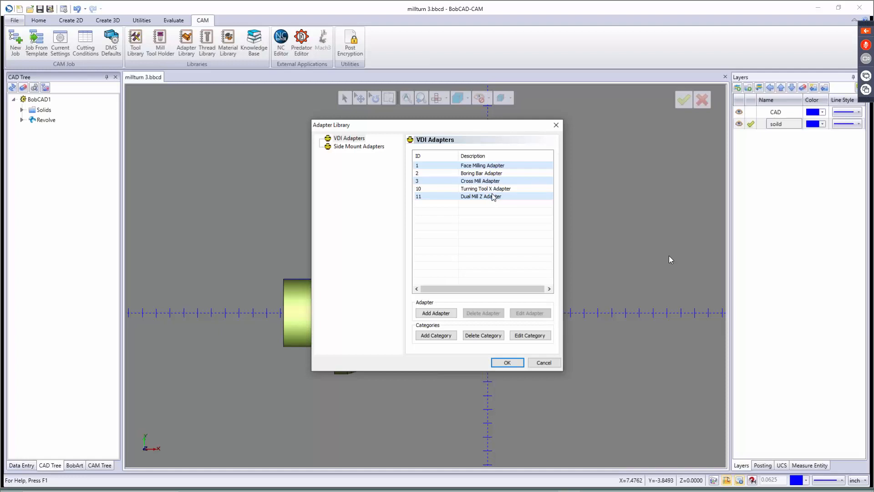
click(358, 146)
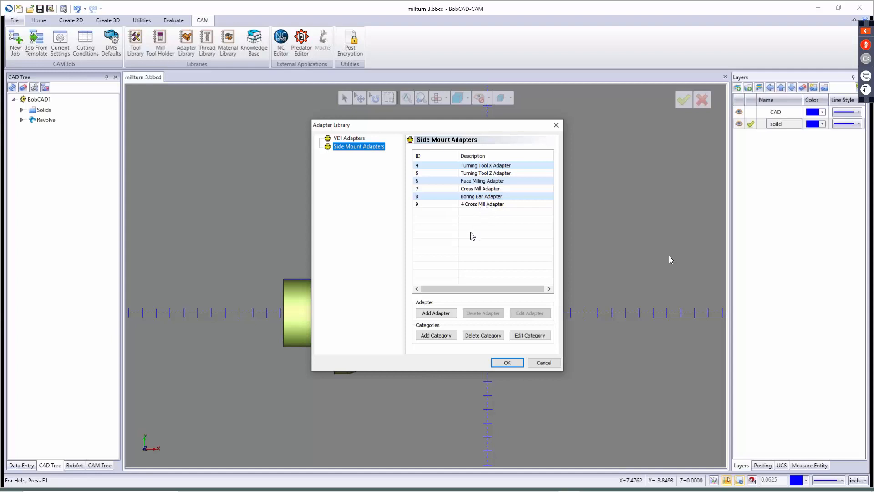
click(475, 197)
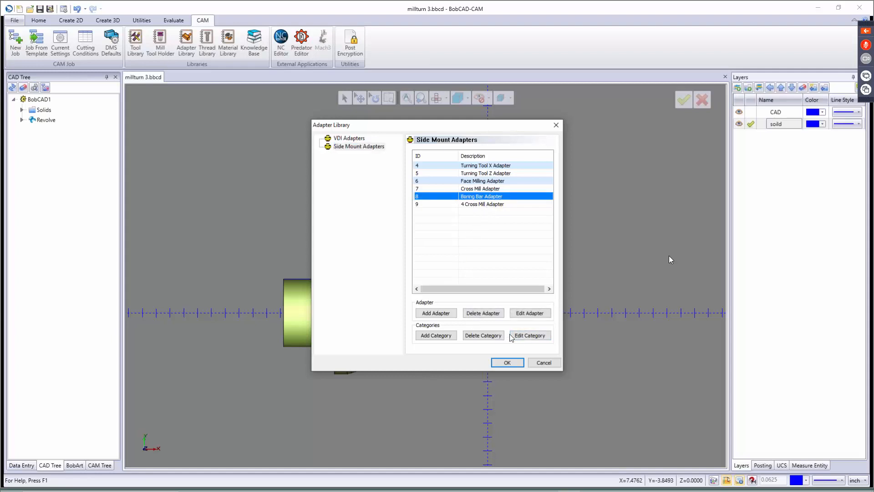
click(528, 313)
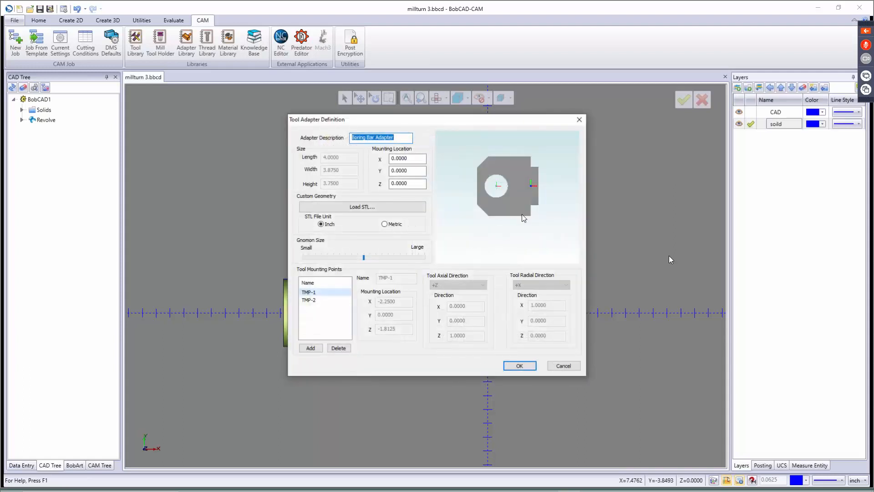
drag(522, 214, 507, 226)
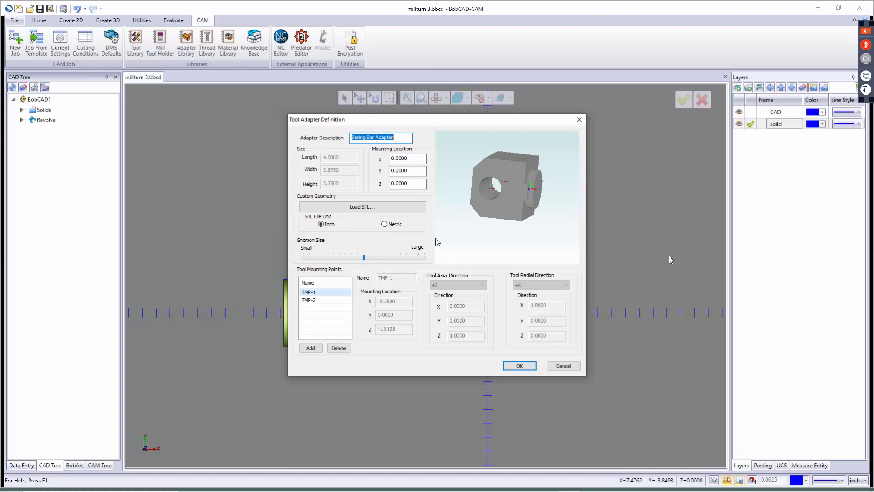
Leave the adapter library without changes and review the CAT 50 and BT 40 arbors in the milling tool holder library.
click(564, 365)
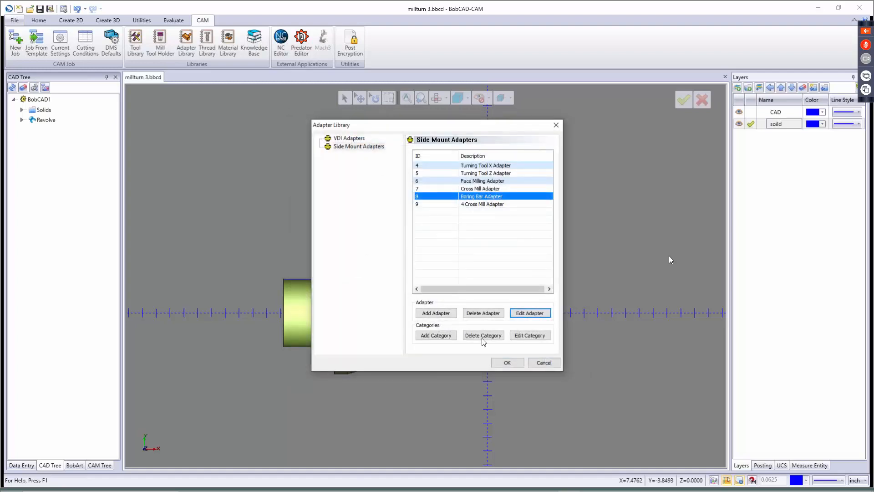
click(544, 362)
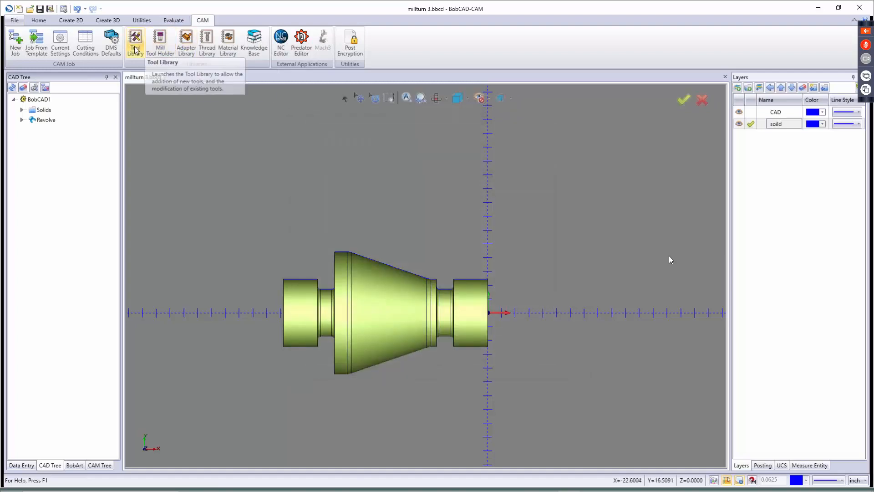
click(165, 52)
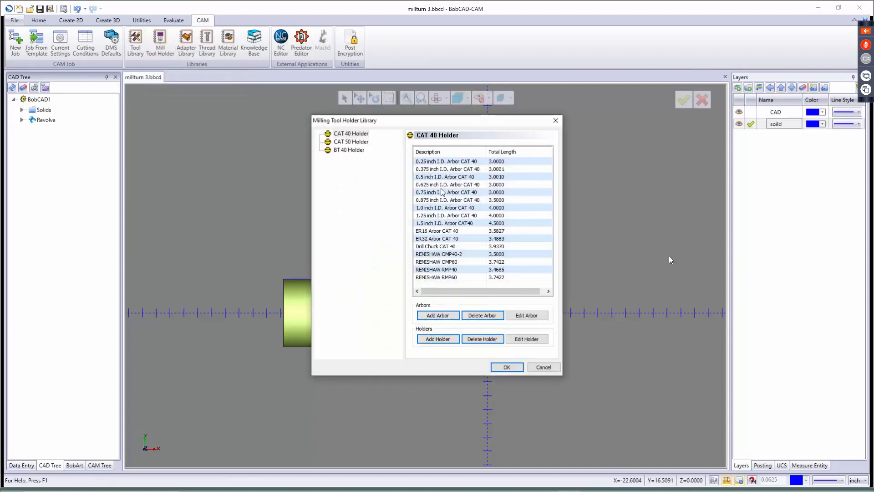
click(353, 142)
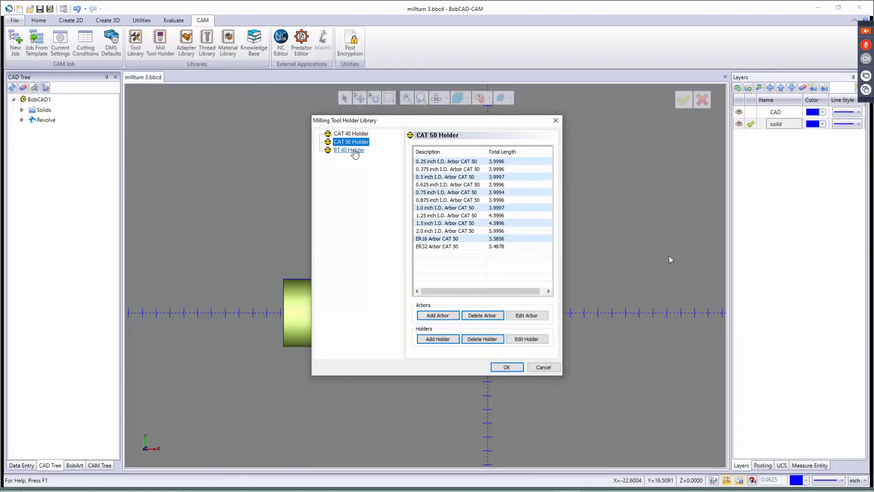
click(354, 151)
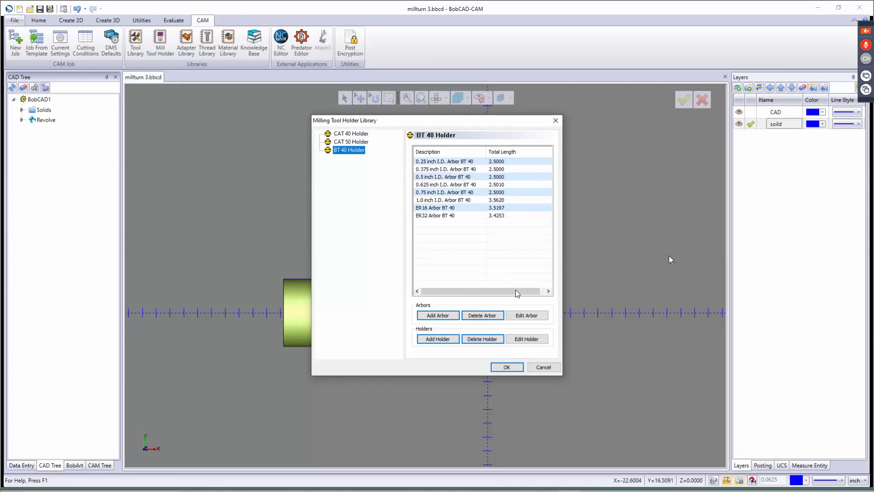
click(544, 368)
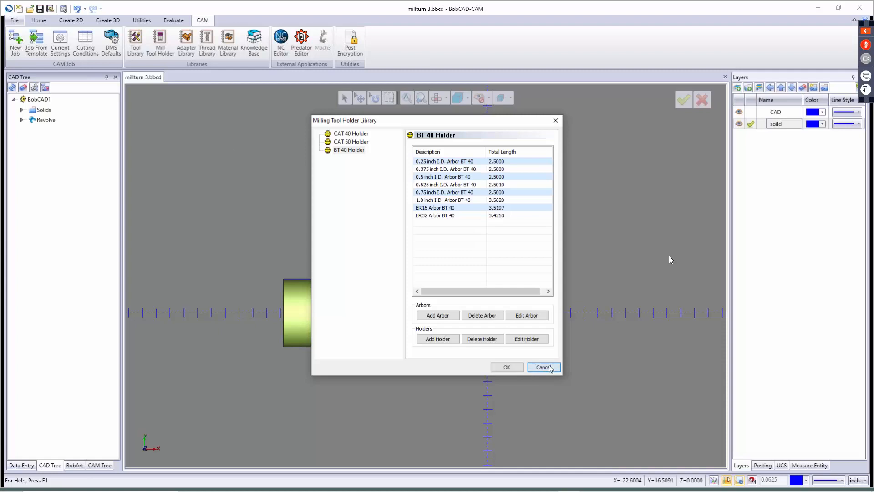
click(546, 368)
Open the tool library and examine the 5 CENTER DRILL's tool parameters, including the available tool materials.
click(135, 46)
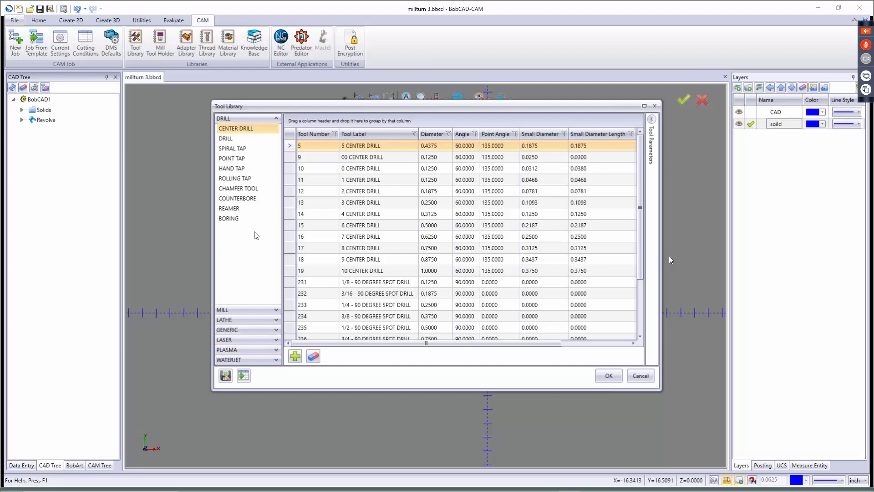
click(651, 119)
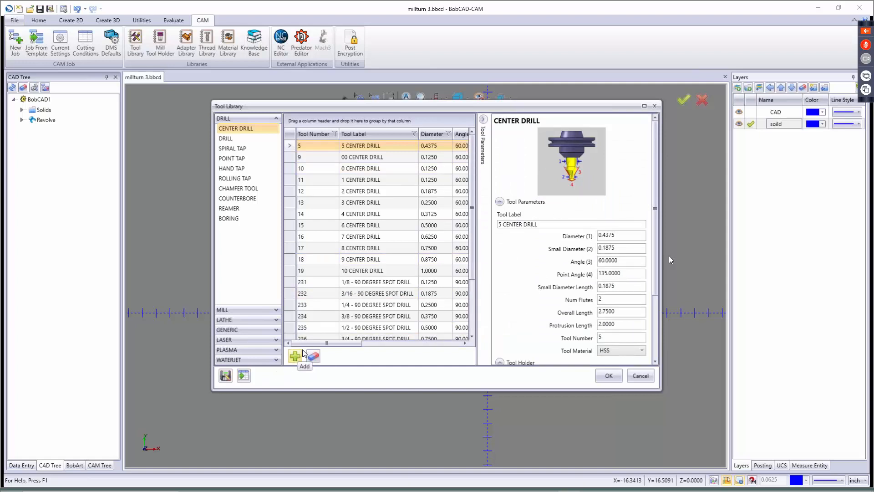
scroll(550, 265, down, 3)
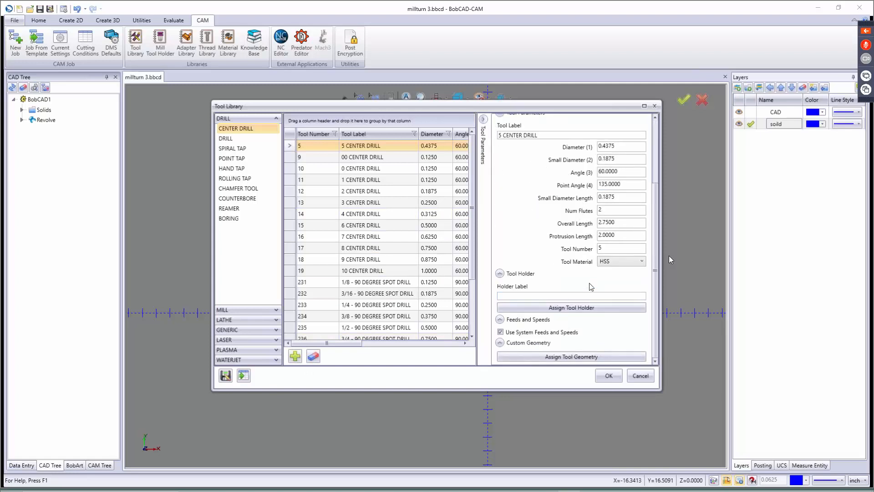
scroll(591, 286, up, 3)
click(625, 329)
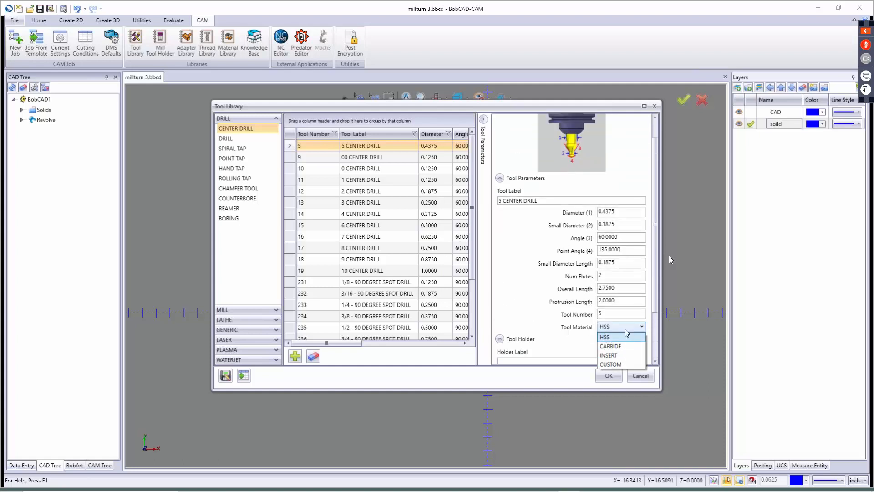
click(516, 285)
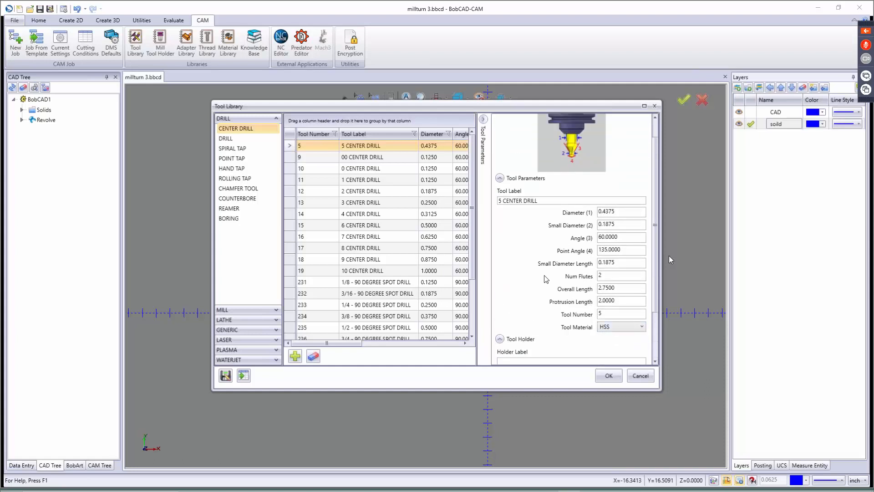
Turn off system feeds and speeds for the 5 CENTER DRILL to inspect its spindle and plunge settings, and turn it back on.
scroll(544, 298, down, 3)
click(508, 335)
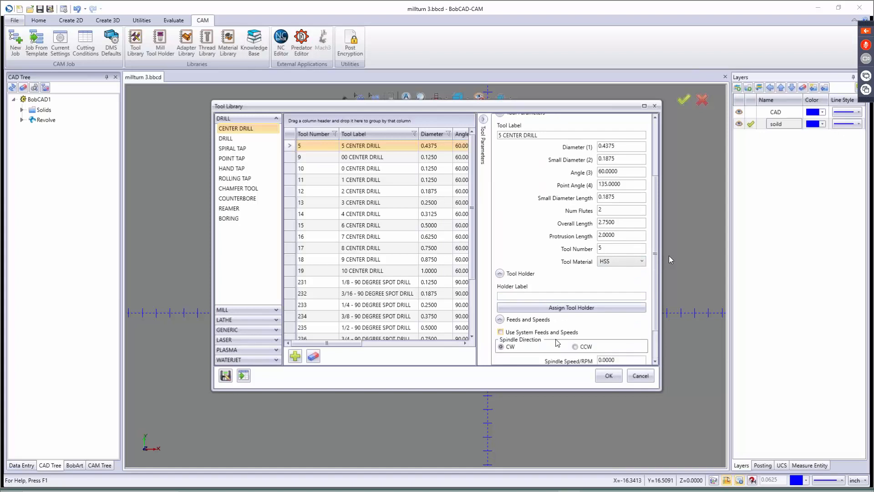
scroll(569, 325, down, 2)
click(623, 318)
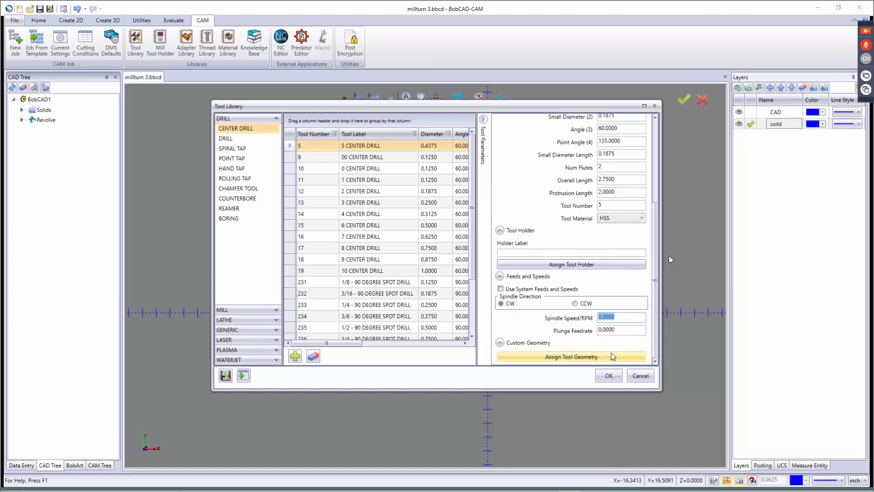
click(501, 289)
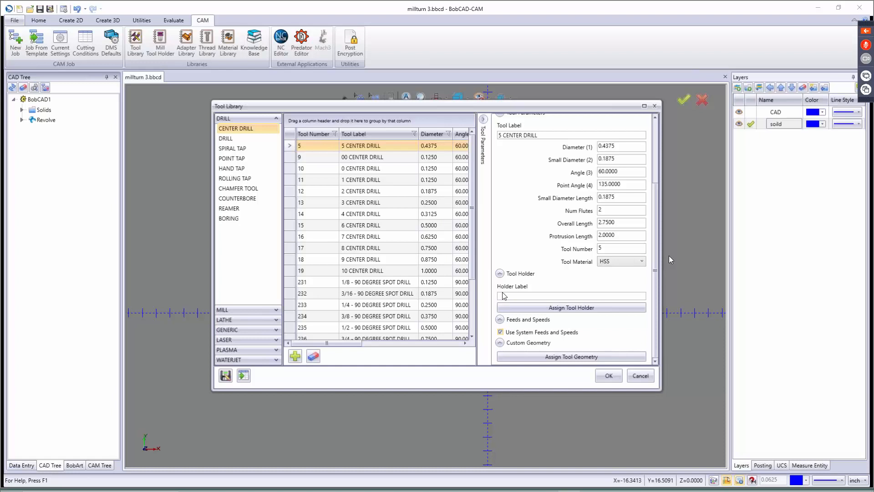
Check which tool library file types can be imported, and close the import dialog without choosing a file.
click(244, 376)
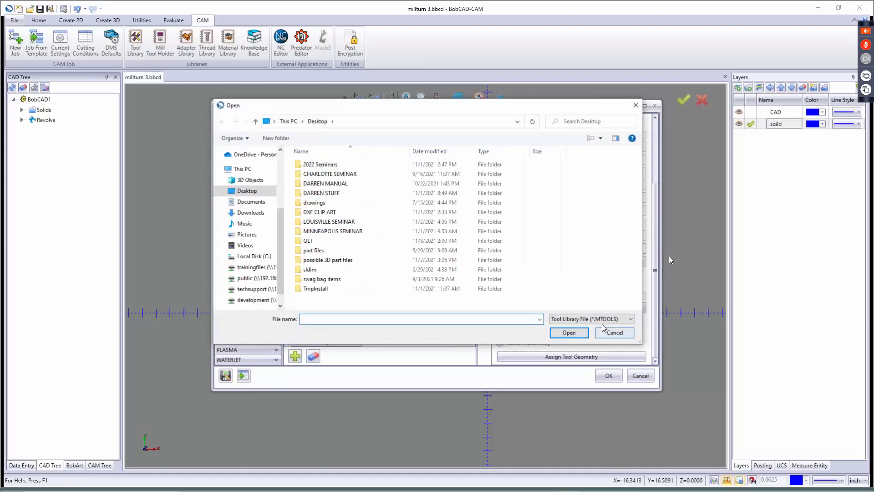
click(583, 318)
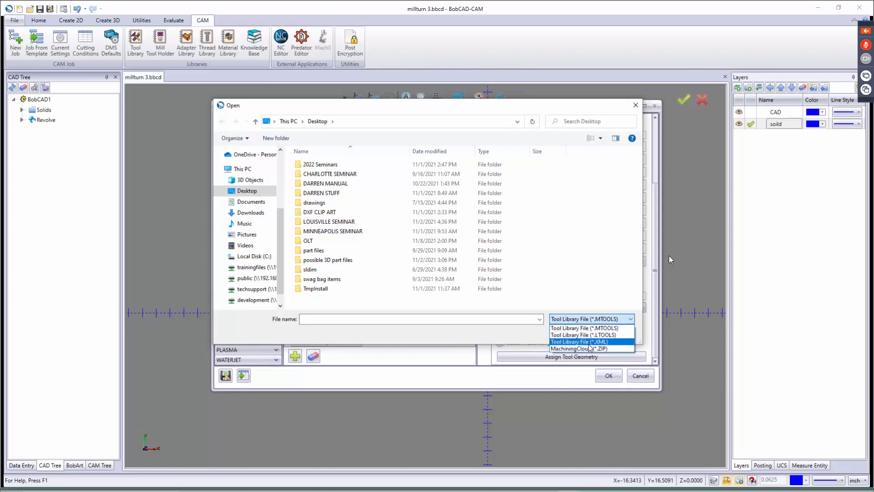
click(565, 267)
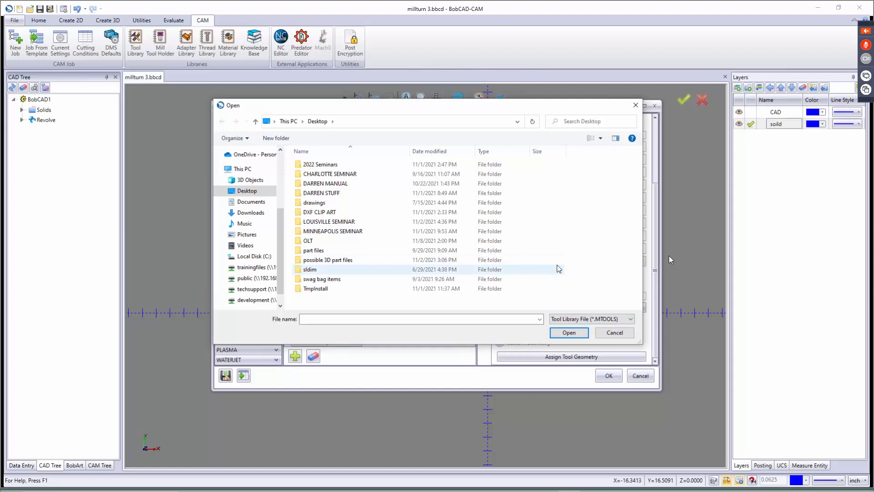
click(615, 333)
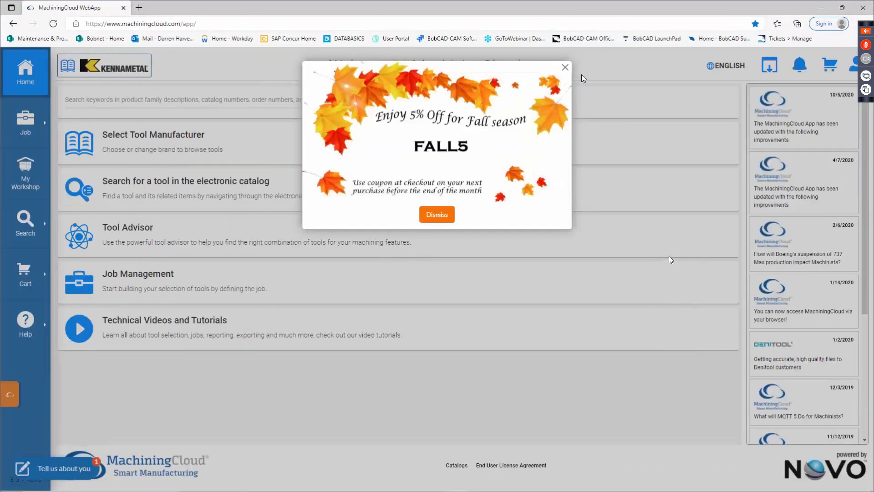
Switch to the MachiningCloud web app, dismiss the promotional notice and choose Kennametal from the tool manufacturers.
click(565, 68)
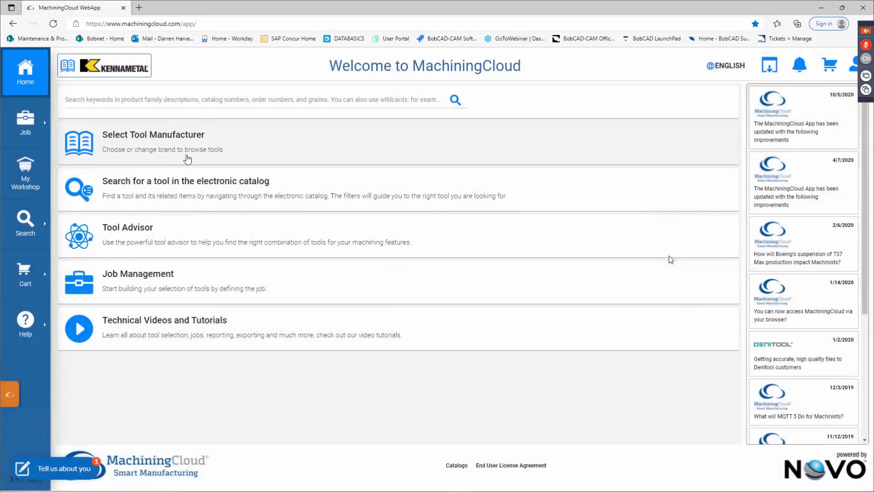
click(189, 160)
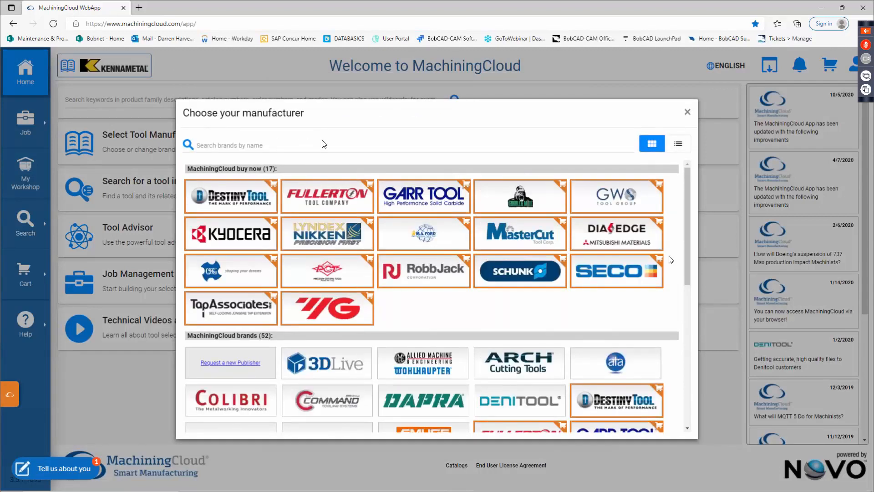
click(472, 144)
scroll(451, 315, down, 5)
scroll(427, 247, up, 2)
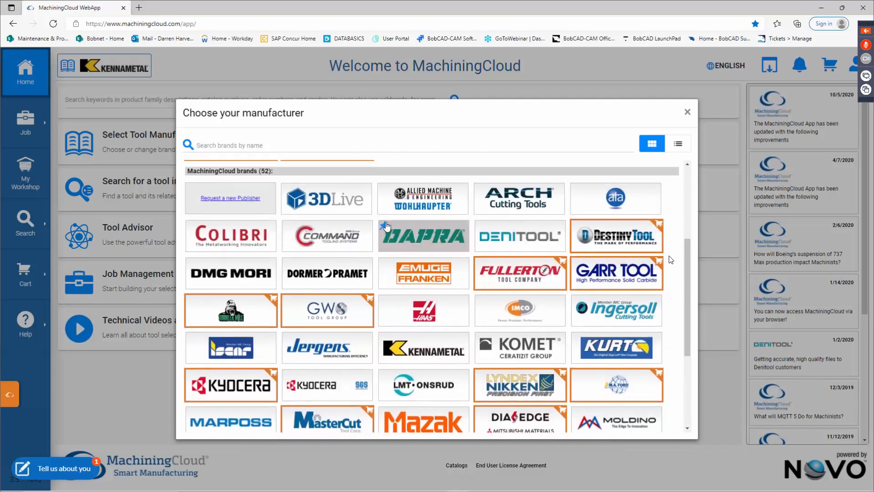
scroll(569, 234, down, 2)
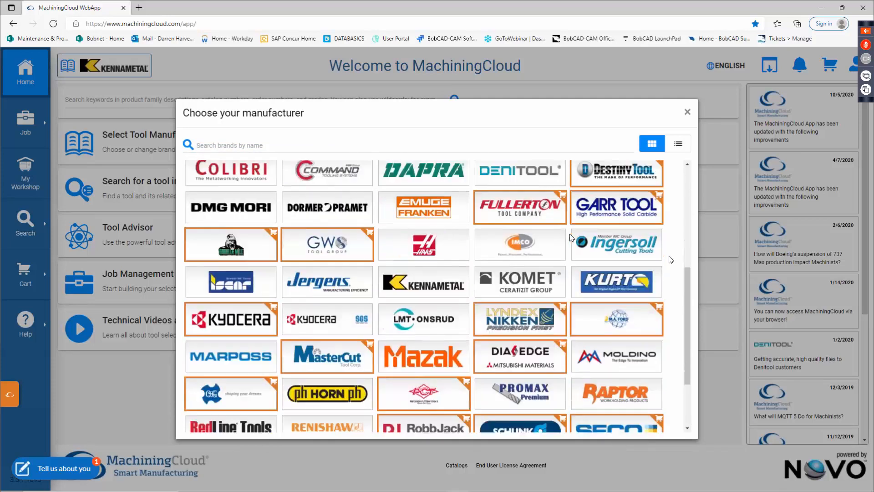
scroll(571, 236, down, 2)
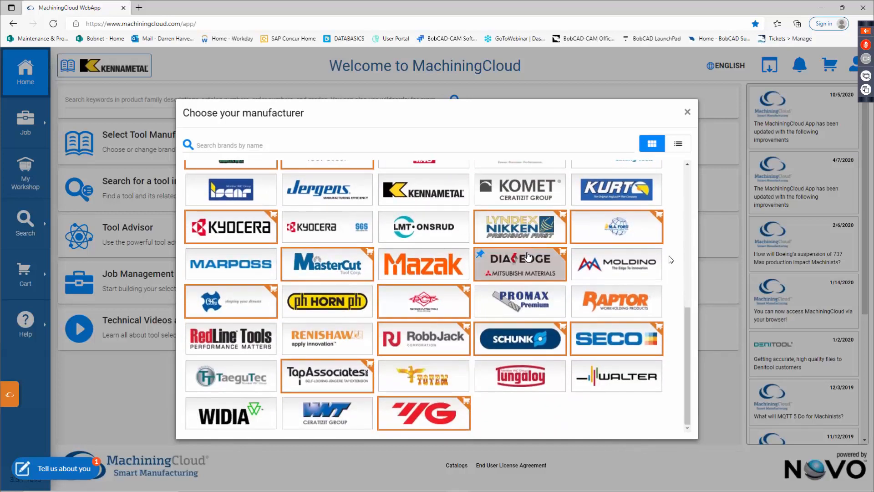
scroll(265, 223, up, 4)
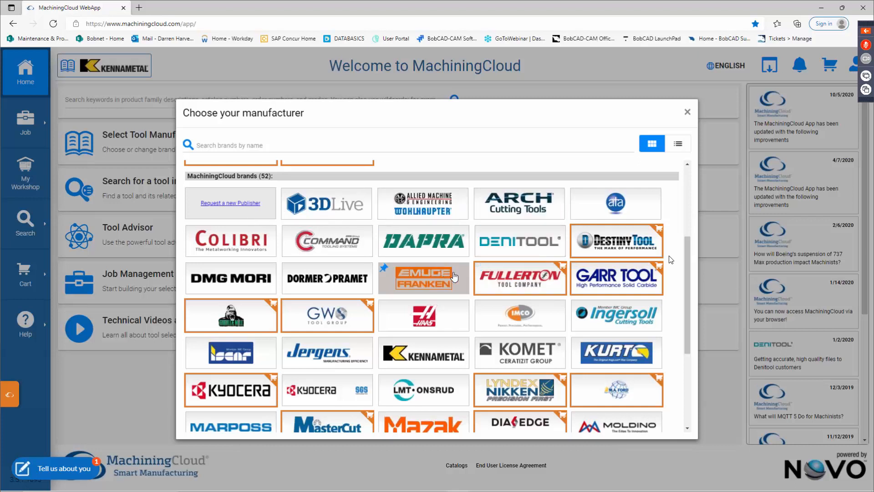
scroll(453, 275, down, 2)
scroll(449, 273, down, 2)
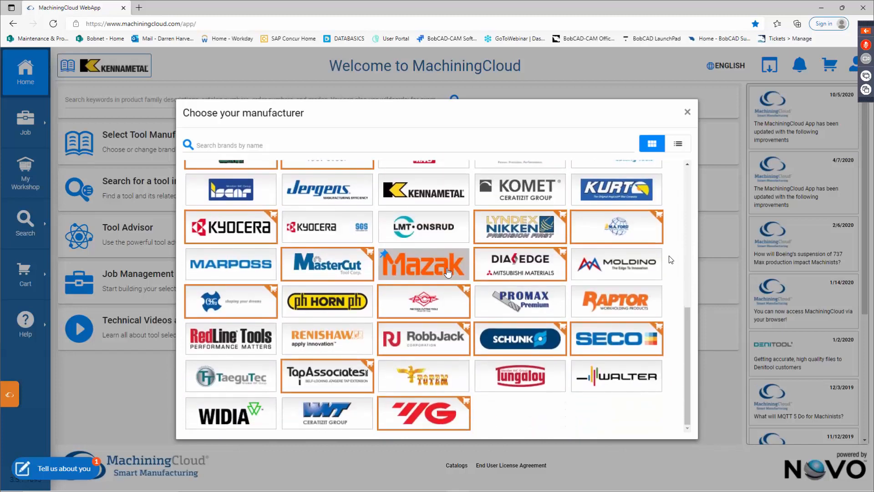
scroll(444, 274, up, 2)
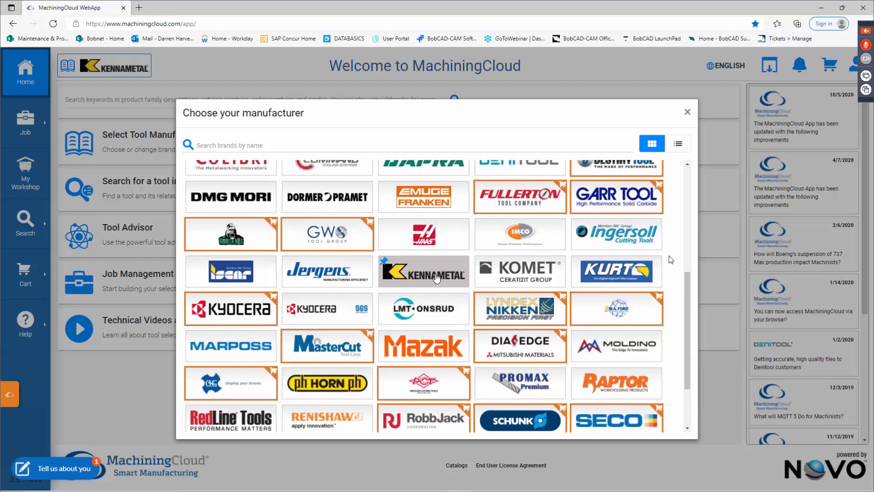
click(436, 276)
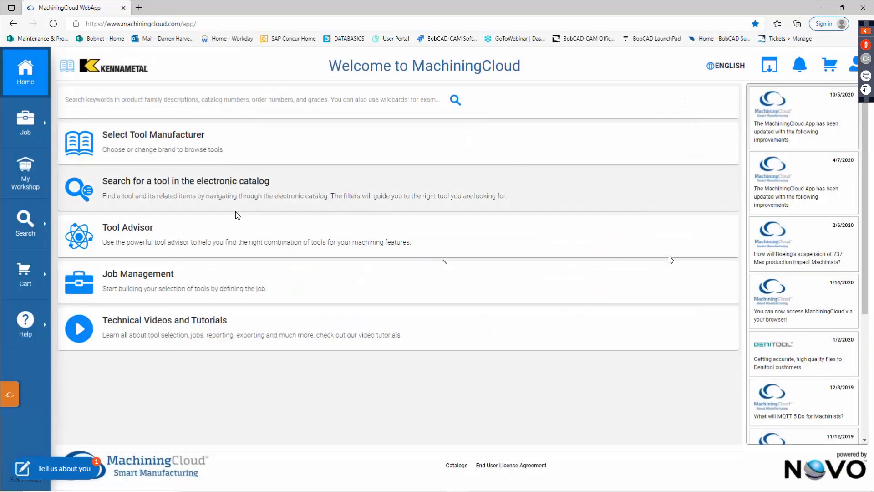
Browse the electronic catalog to the steel boring bars for internal machining within O.D. and I.D. Turning.
click(248, 210)
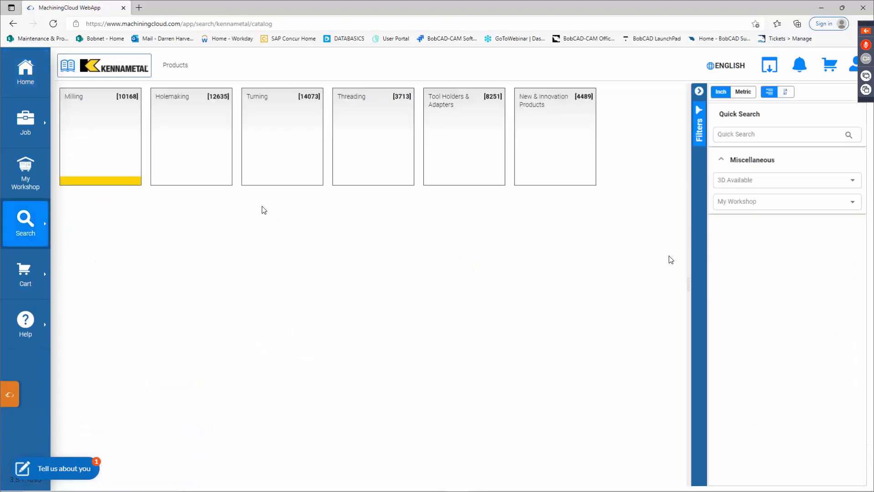
click(276, 142)
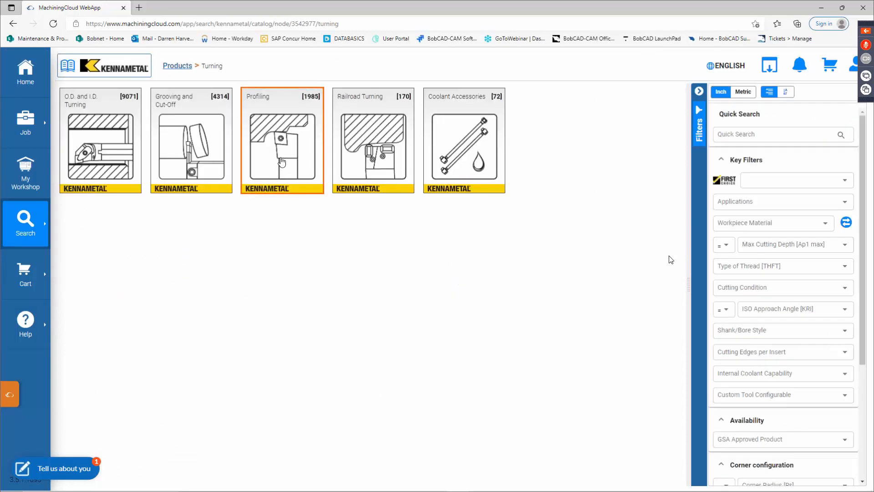
click(103, 125)
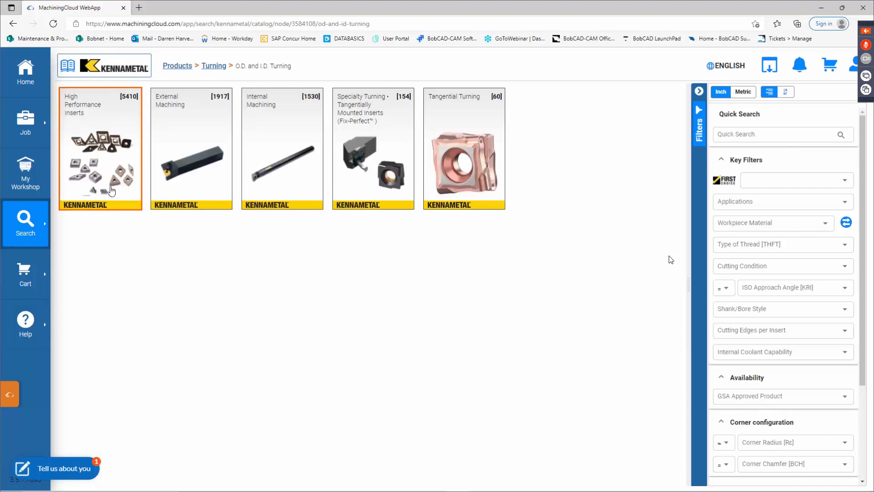
click(264, 120)
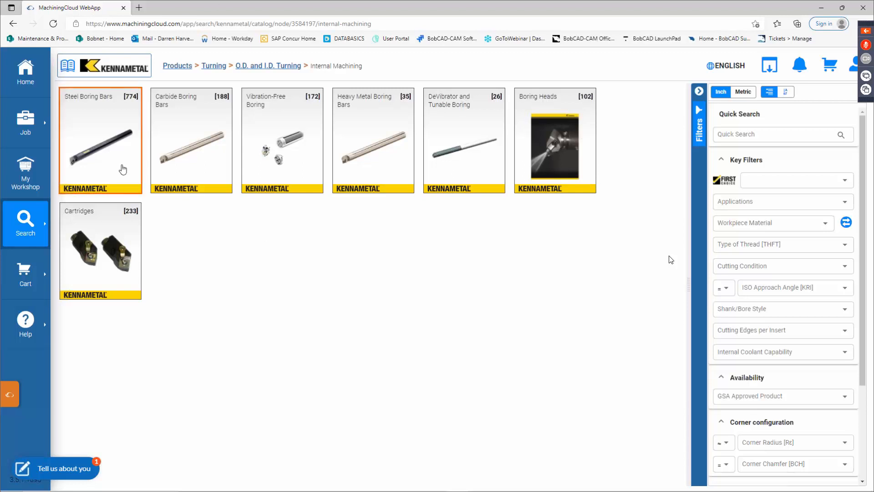
click(124, 145)
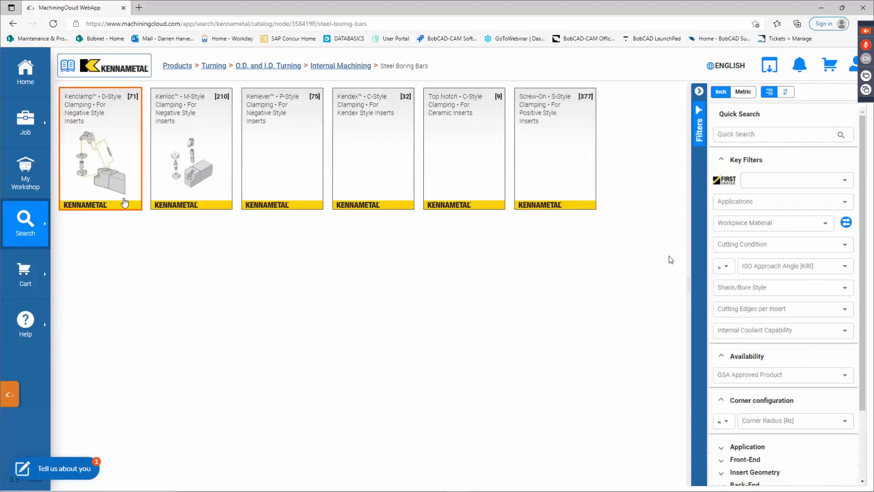
Open the A-MTFN 0° product page among the Kenloc M-Style Clamping bars for negative inserts and look through its items.
click(210, 161)
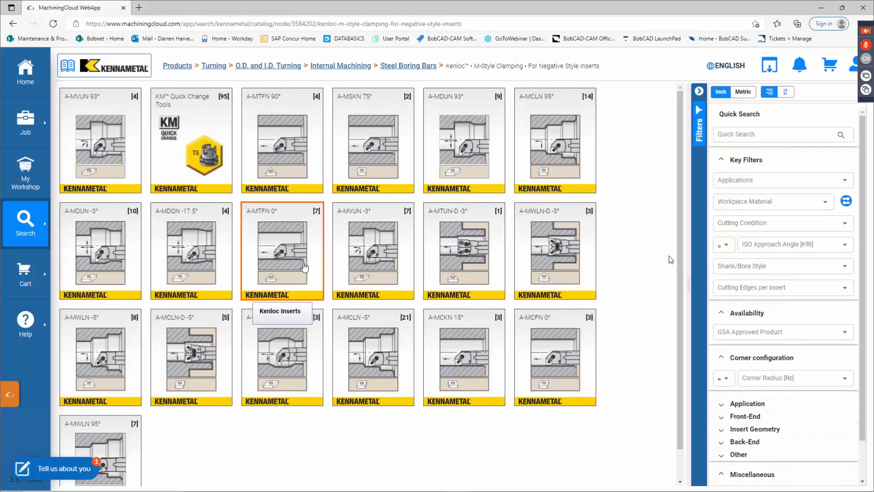
click(280, 250)
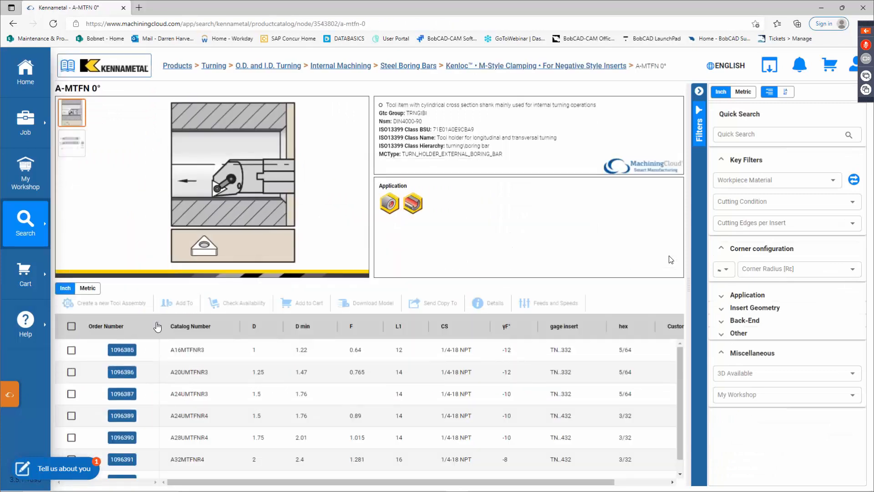
scroll(169, 360, down, 1)
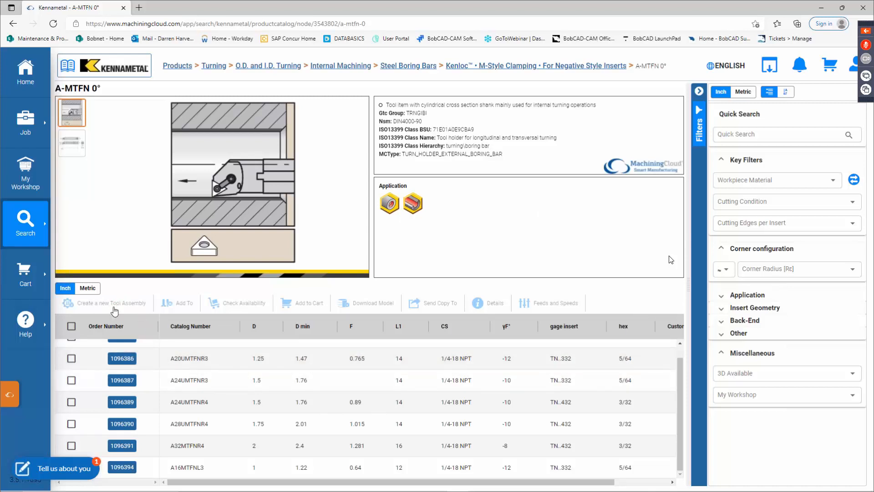
Create a new tool assembly from the A20UMTFNR3 boring bar and open the compatible inserts for it.
click(71, 359)
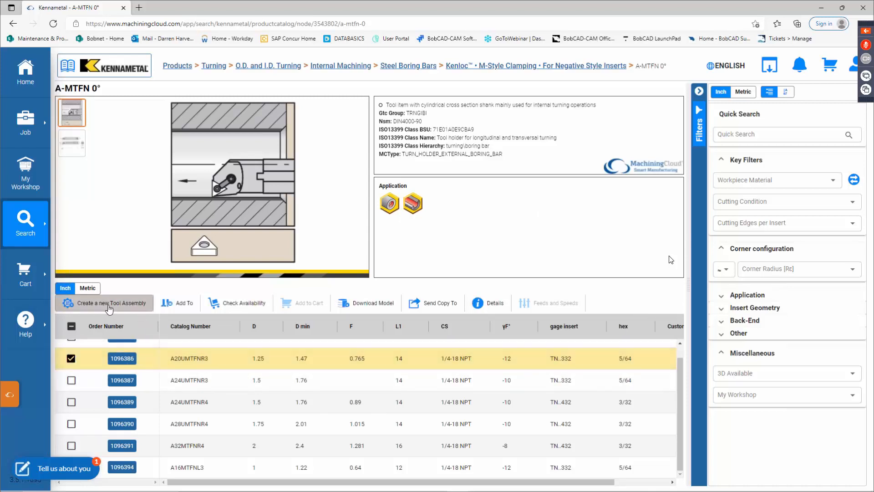
click(109, 303)
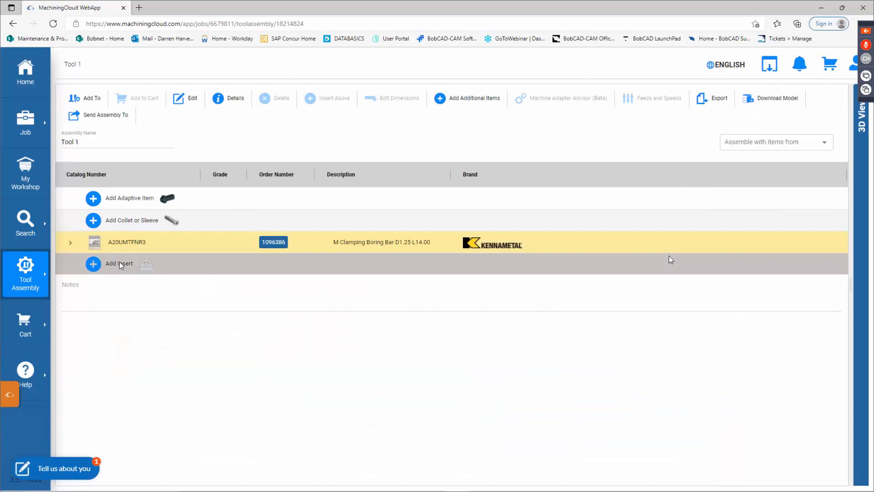
click(120, 263)
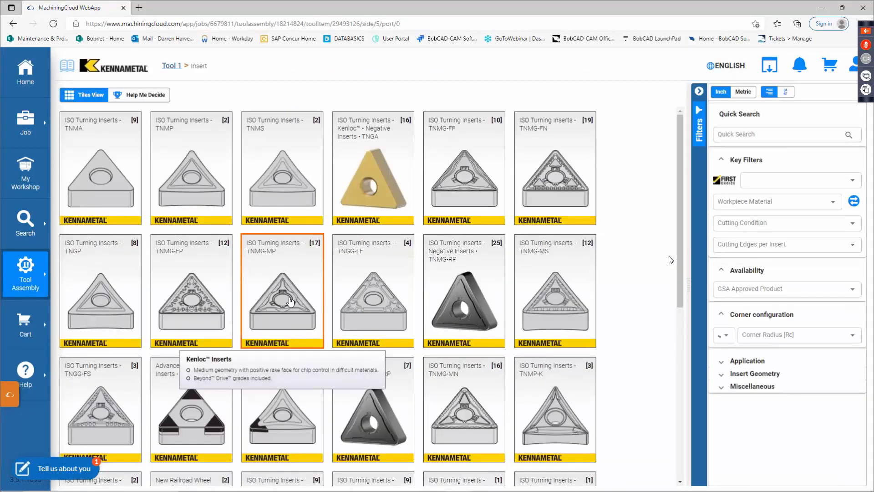
Add the TNMG331MP insert in grade KCM25B from the TNMG-MP family to the tool assembly.
click(285, 296)
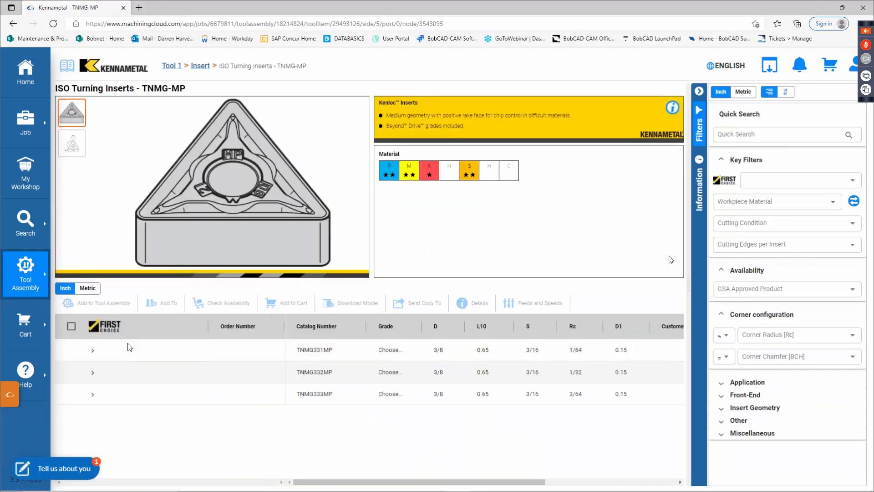
click(161, 352)
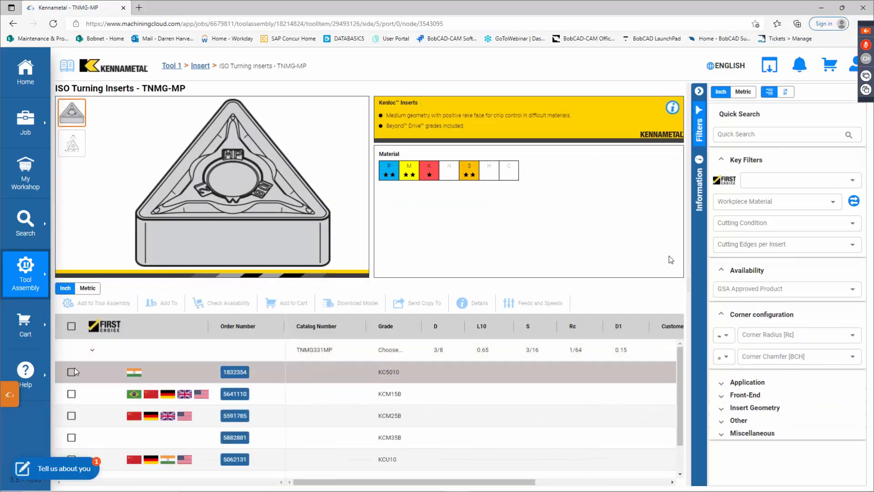
click(73, 370)
scroll(78, 396, down, 1)
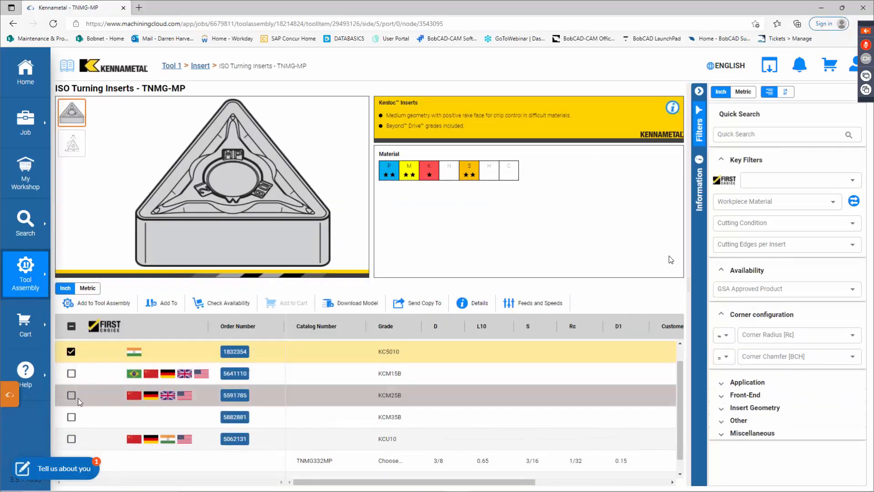
click(71, 395)
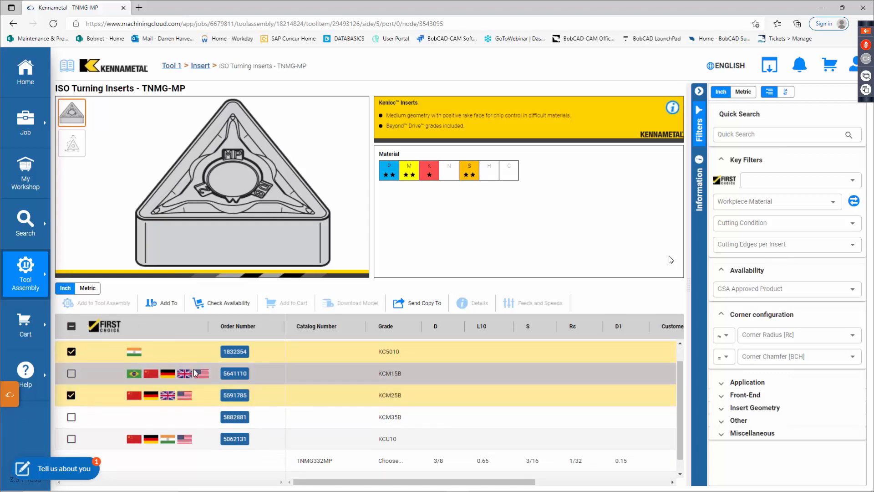
click(71, 352)
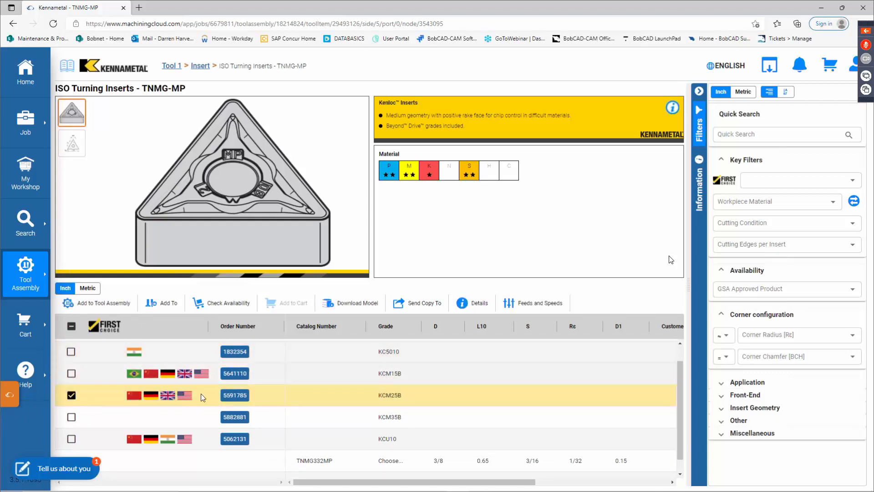
scroll(311, 342, up, 1)
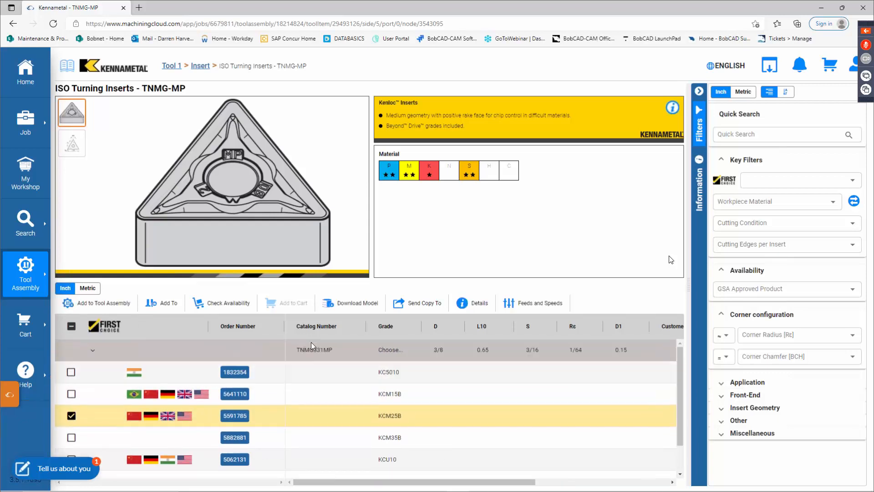
click(101, 304)
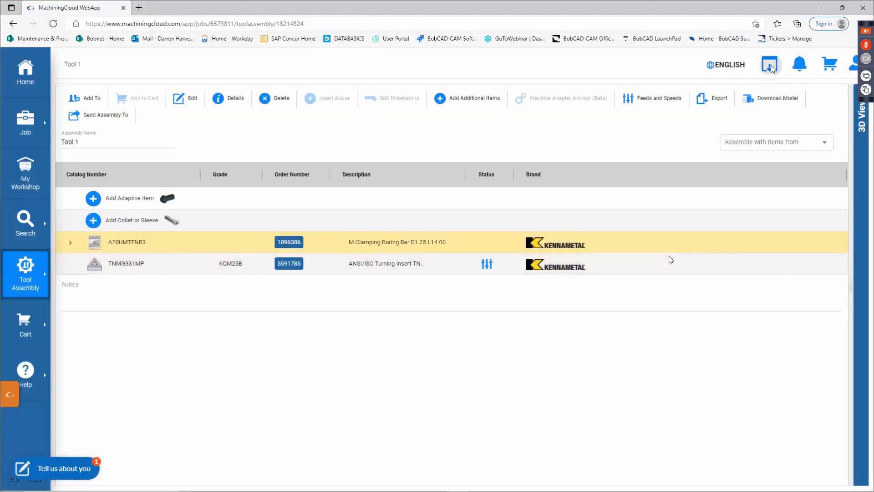
Check the list of downloads for this MachiningCloud session and close it.
click(770, 65)
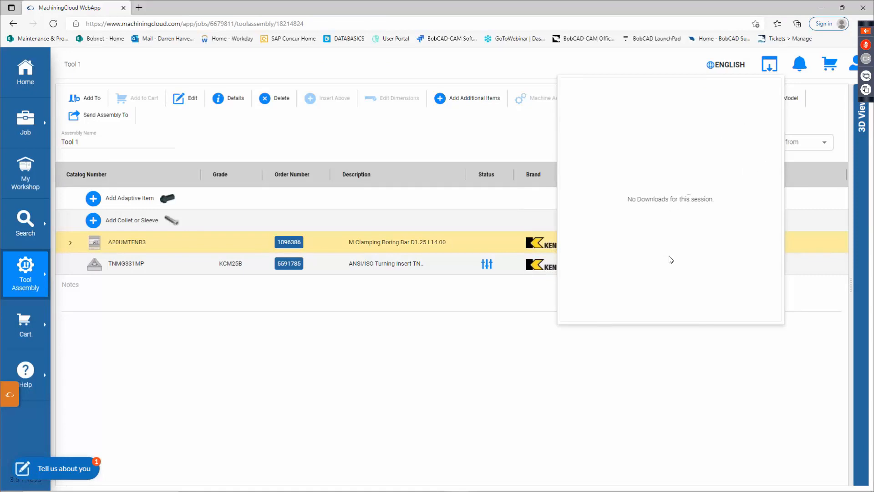
click(696, 61)
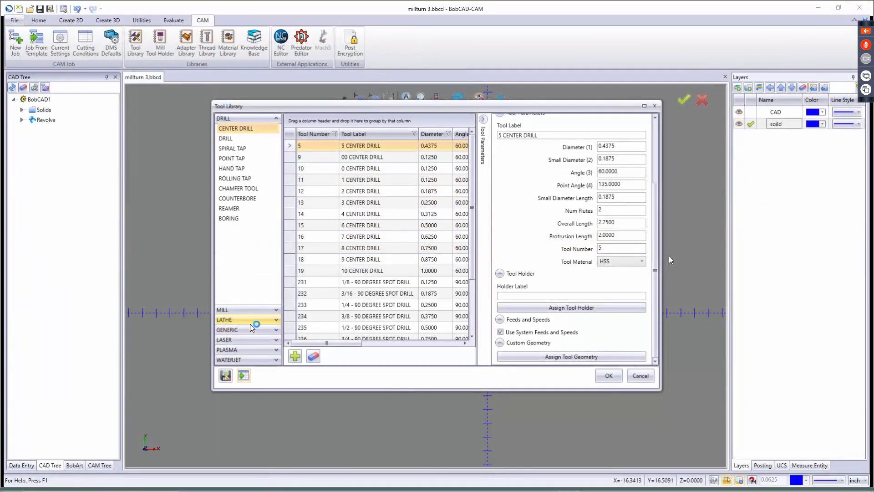
Switch to BobCAD-CAM, review the library's lathe tool categories and the od groove tool's holder settings, and close the library without saving.
click(253, 320)
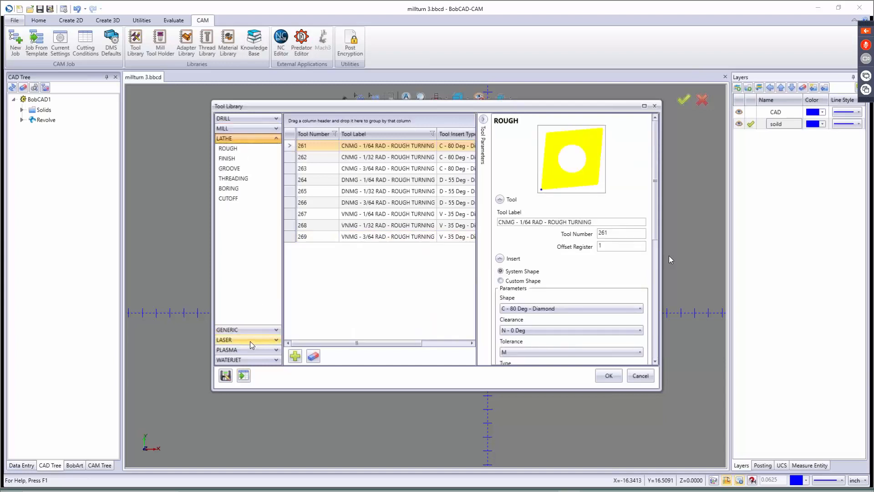
click(229, 149)
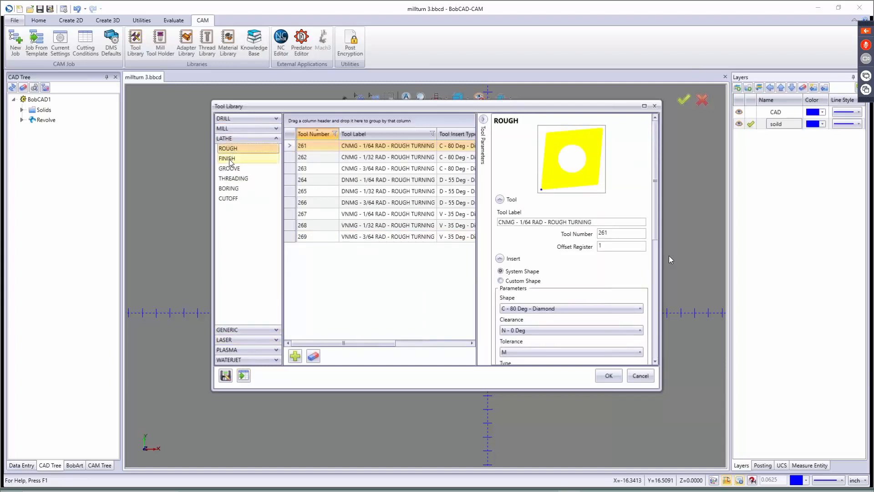
click(230, 160)
click(230, 169)
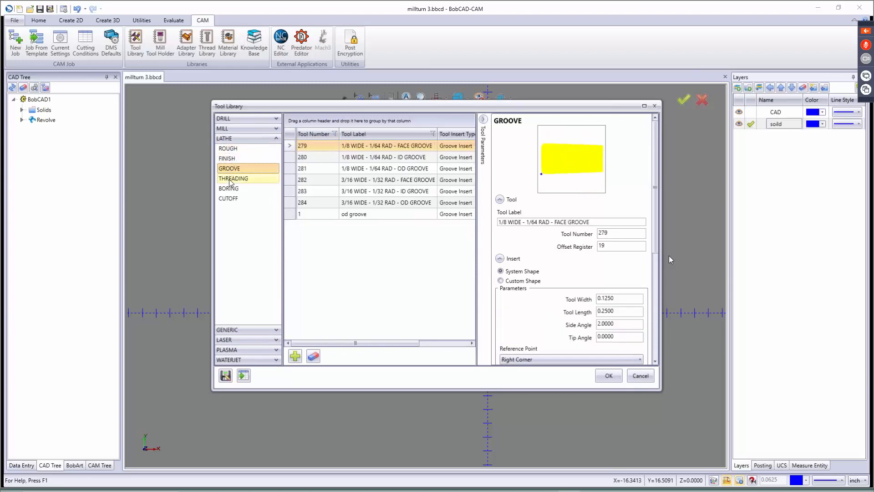
click(230, 179)
click(233, 169)
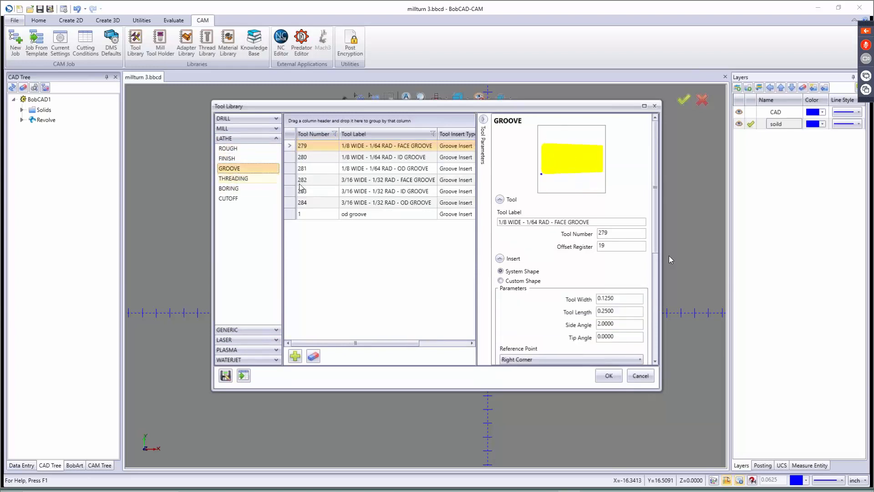
click(368, 218)
scroll(565, 216, down, 9)
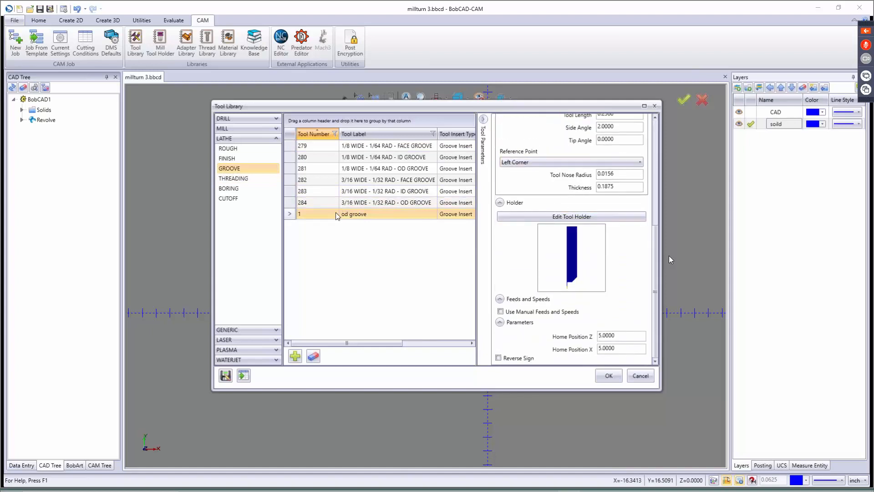
click(230, 188)
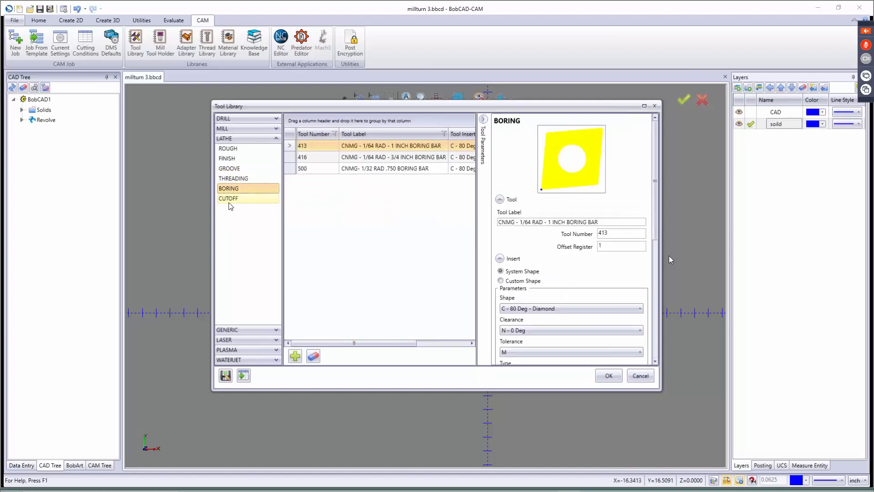
click(641, 376)
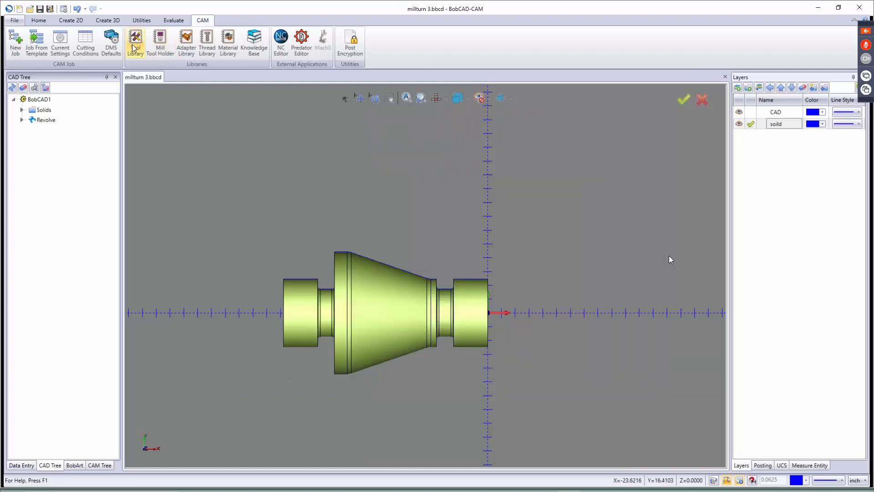
Examine the operations in the mill Hole template of the DMS Defaults, and leave them without applying changes.
click(111, 42)
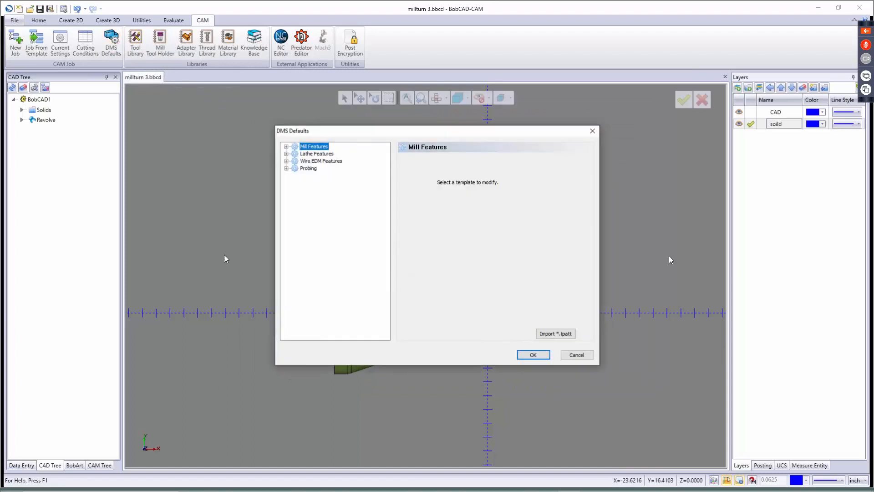
click(287, 146)
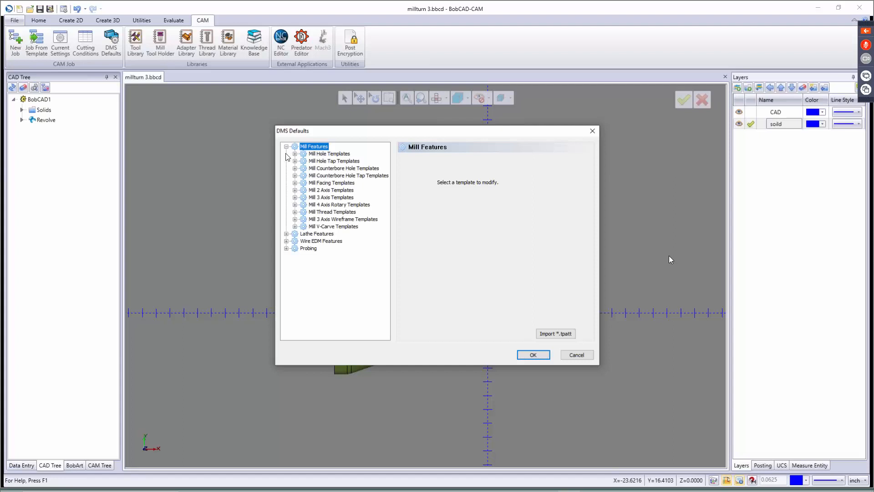
click(295, 154)
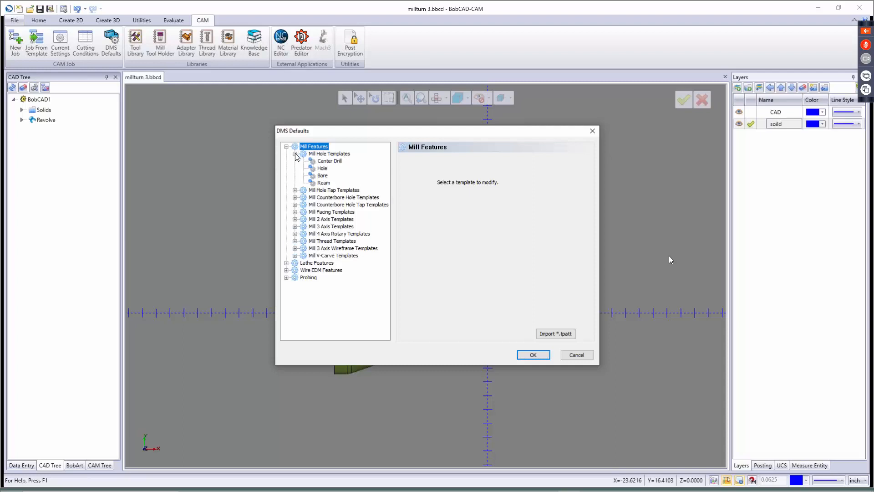
click(321, 169)
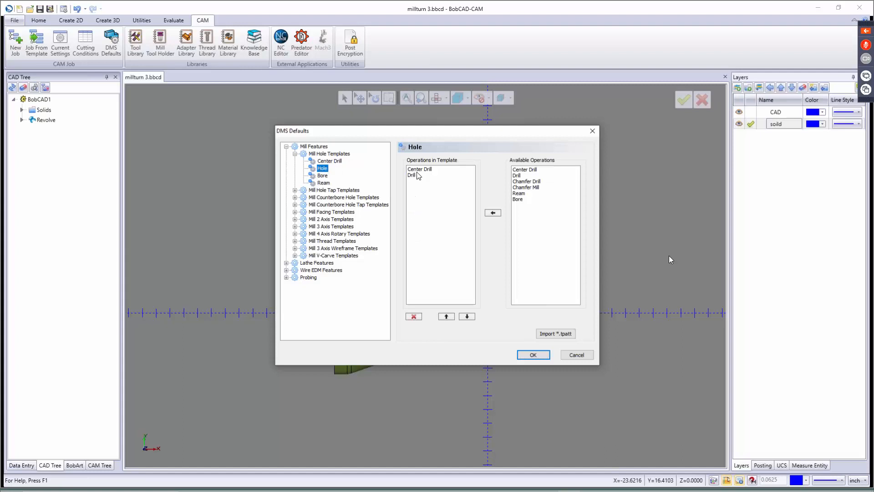
click(423, 172)
click(576, 356)
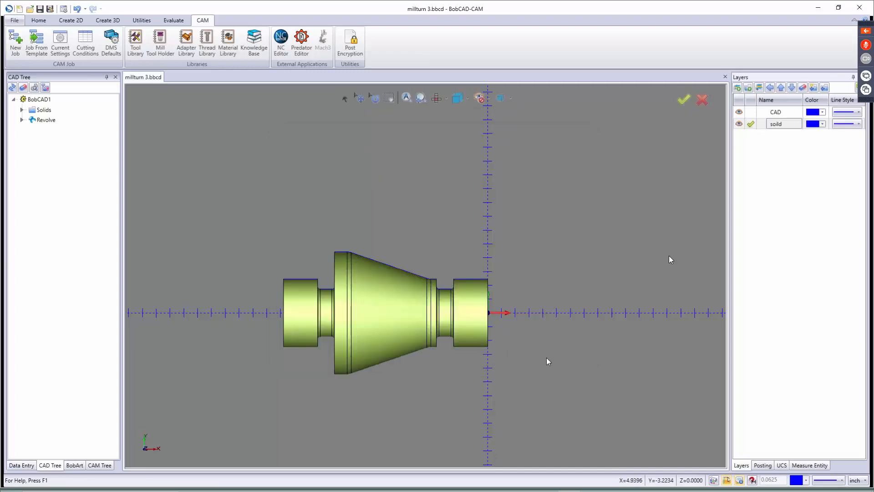
Review the Cutting Condition Parameters for drilling, reaming, chamfering and boring, and close them without changes.
click(85, 43)
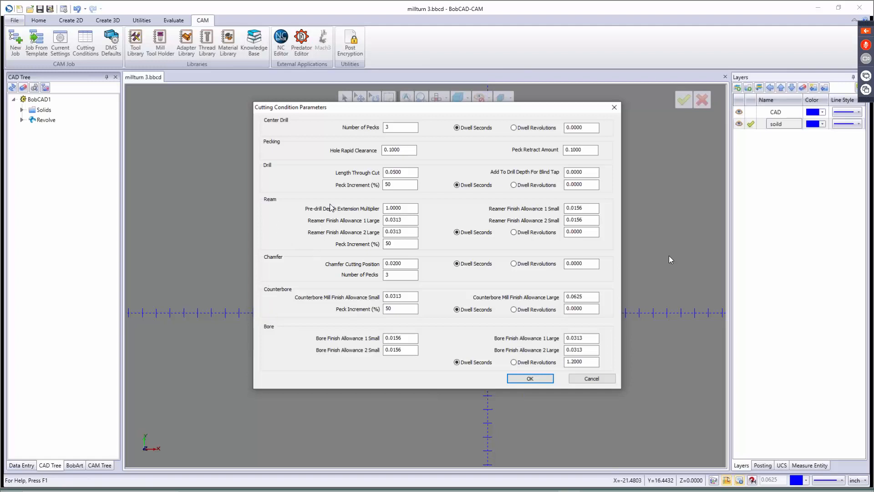
click(592, 378)
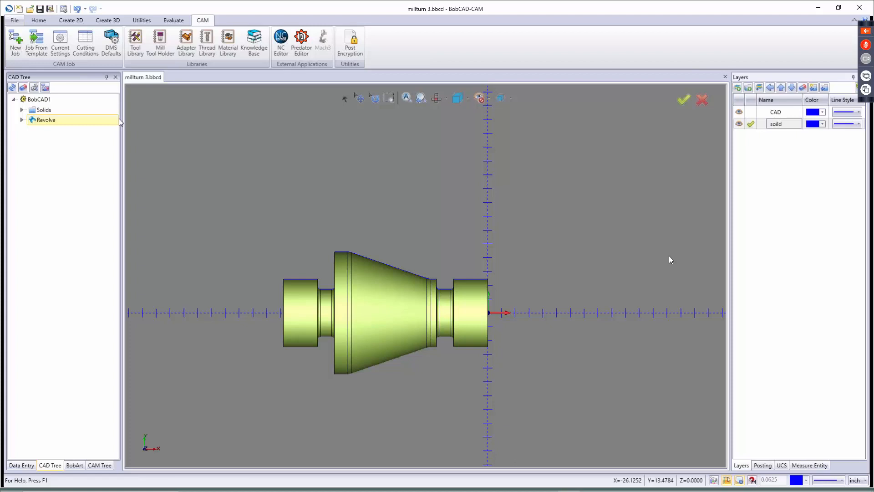
Start a new machining job and look through the machines available for milling, keeping BC_3x_Mill selected.
click(14, 45)
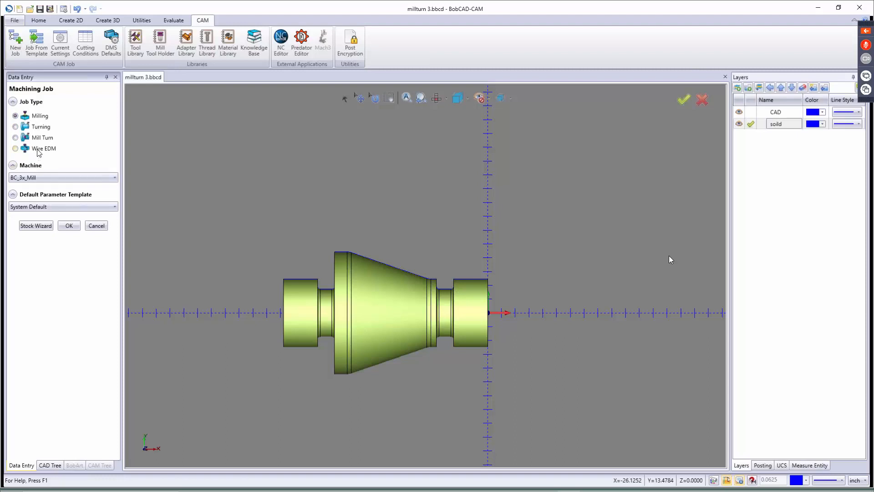
click(49, 178)
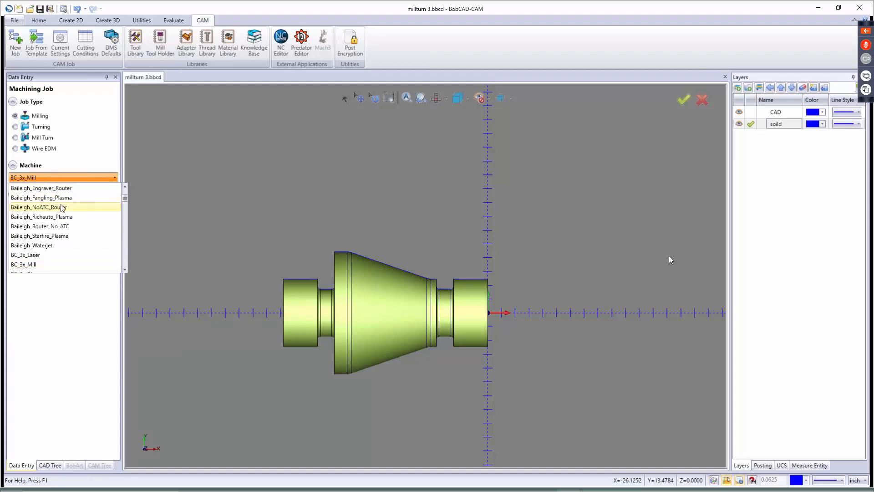
scroll(67, 210, down, 4)
scroll(67, 211, down, 8)
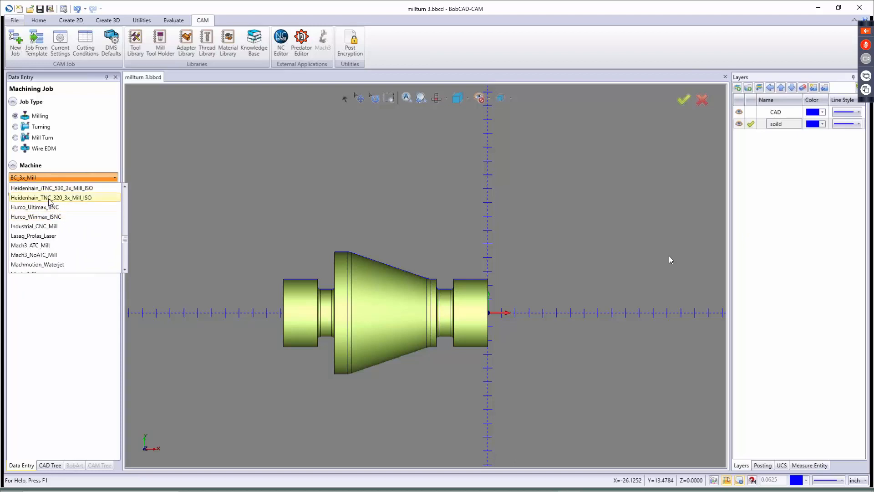
scroll(50, 201, down, 10)
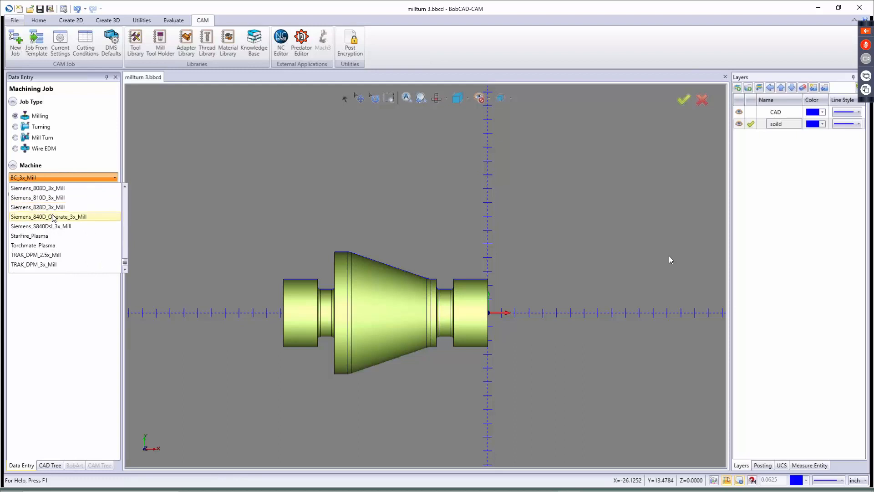
scroll(53, 218, up, 10)
scroll(182, 214, down, 3)
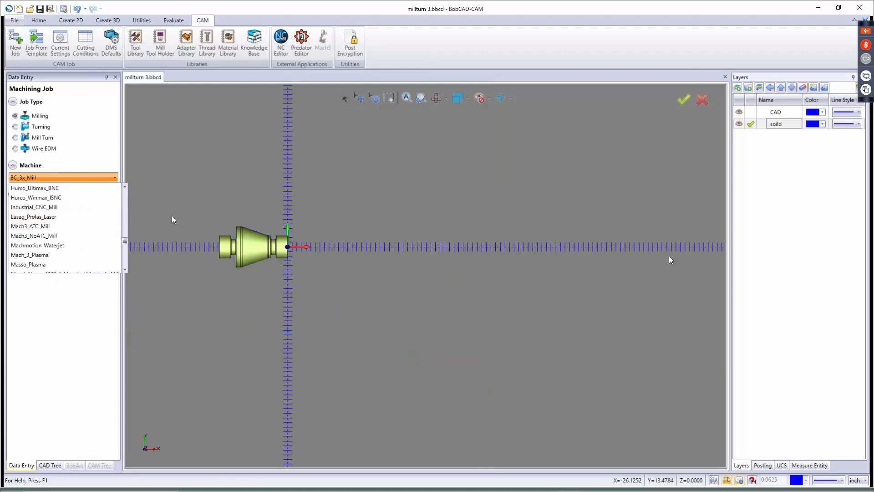
scroll(173, 219, up, 3)
click(39, 303)
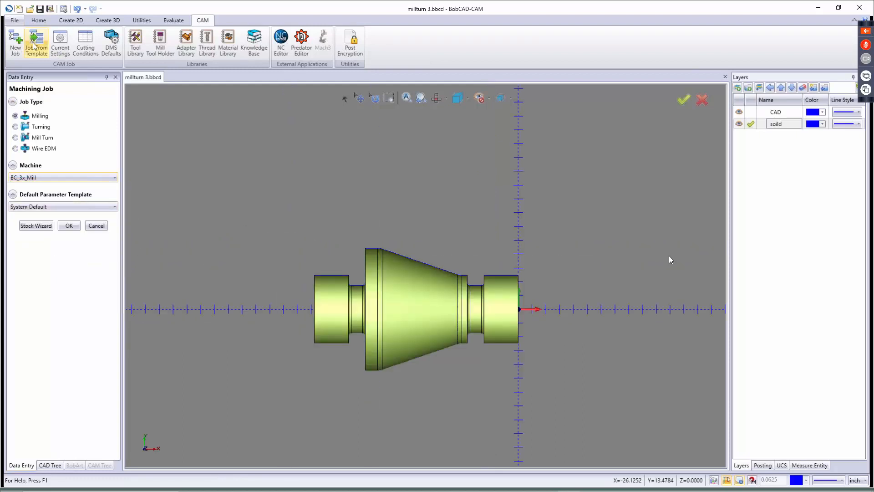
Open the Current Settings and review the BC_3x_Mill machine's parameters and machine definition.
click(63, 42)
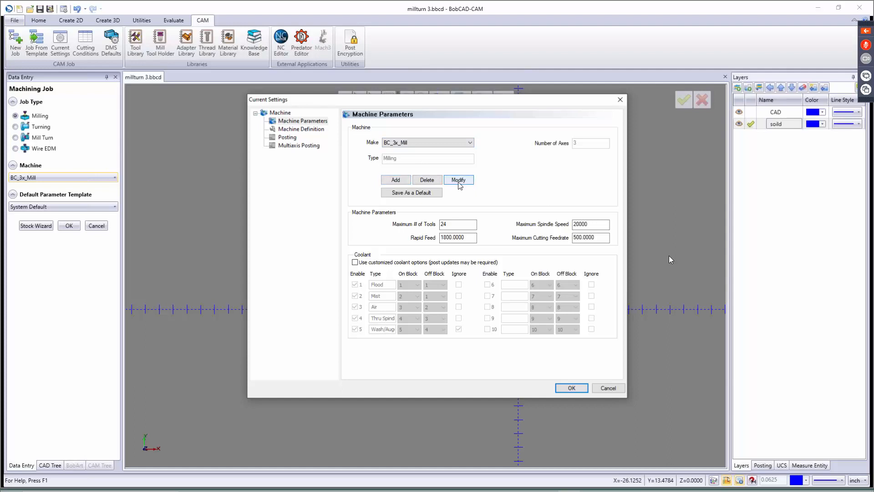
click(449, 225)
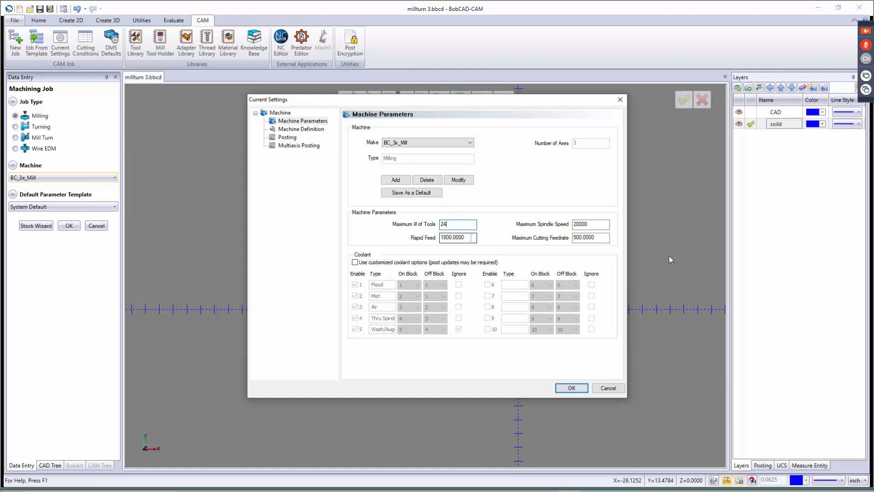
key(Tab)
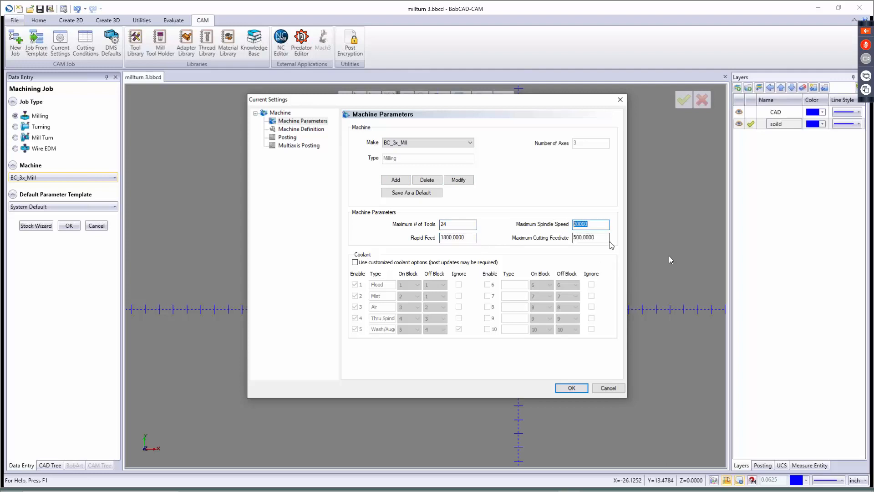
key(Tab)
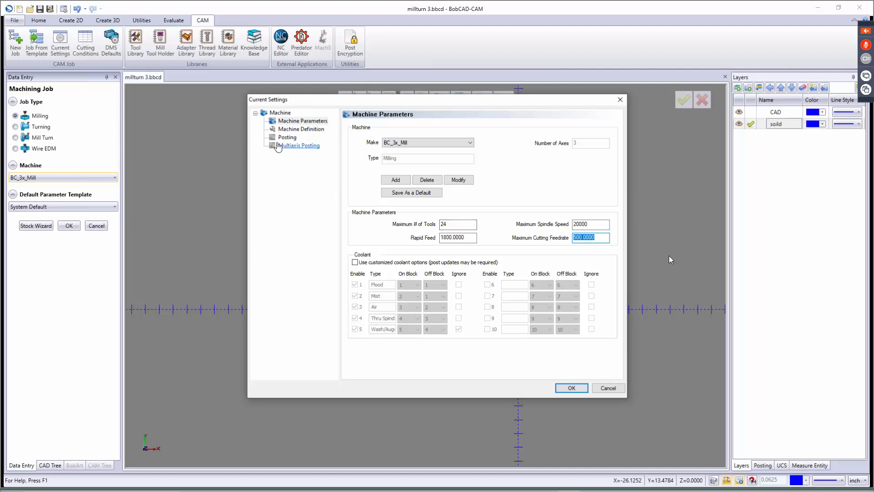
click(306, 131)
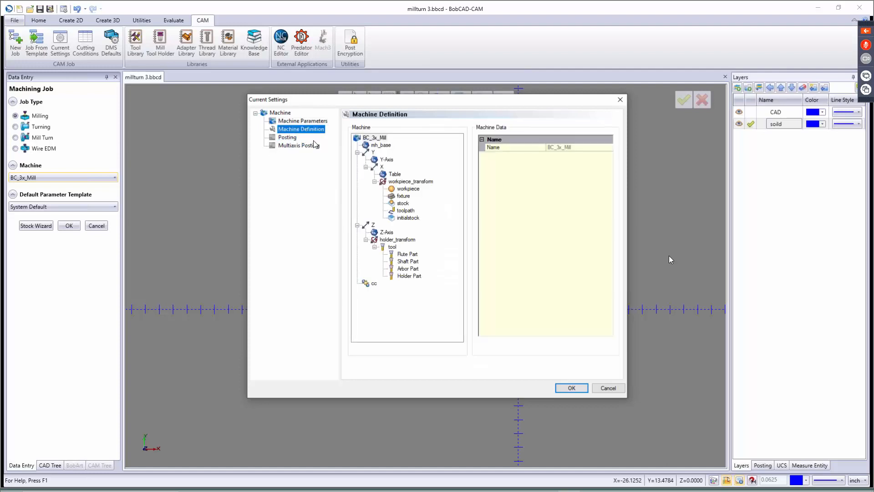
click(302, 120)
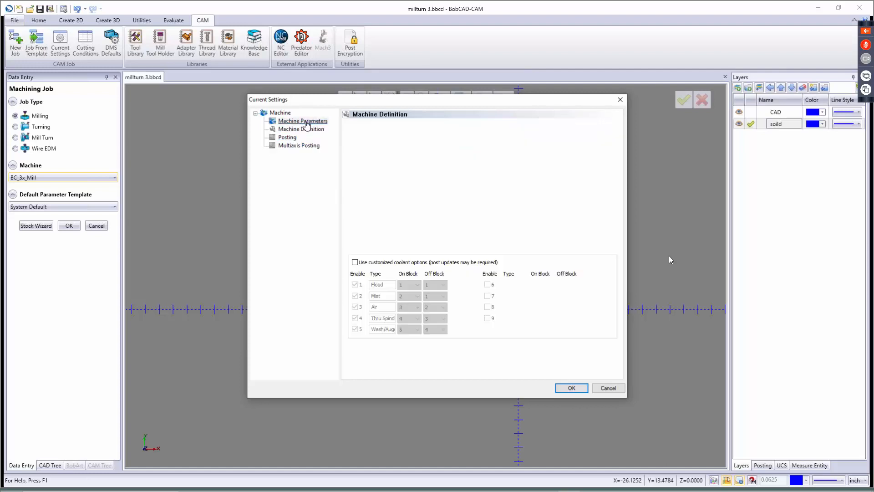
Change the machine make in the Machine Parameters to BC_1T_1S.
click(403, 143)
scroll(404, 249, down, 2)
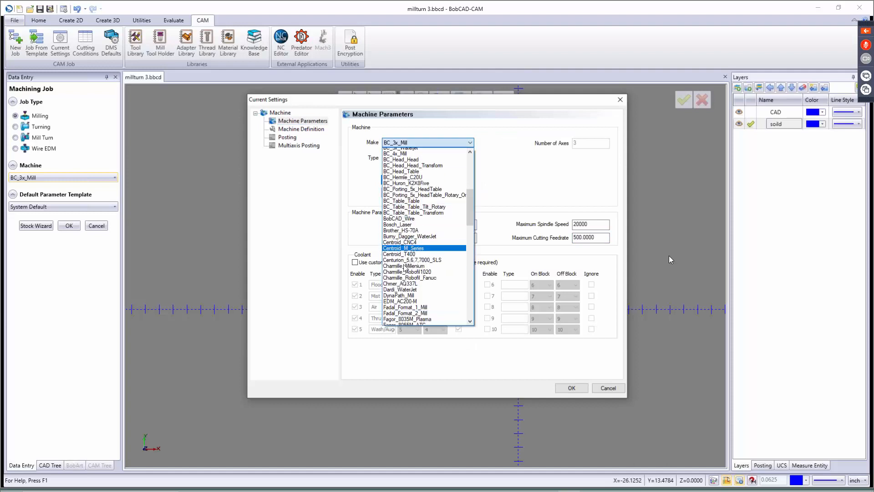
scroll(403, 267, up, 4)
scroll(408, 198, up, 6)
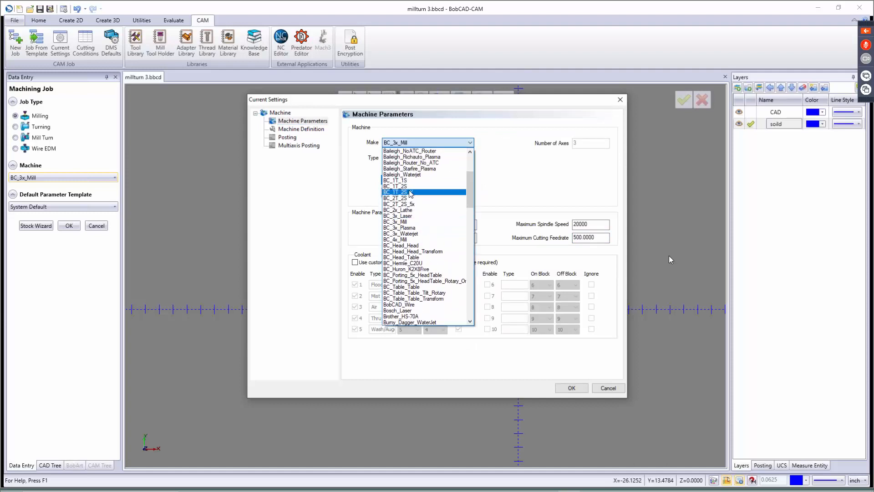
click(413, 181)
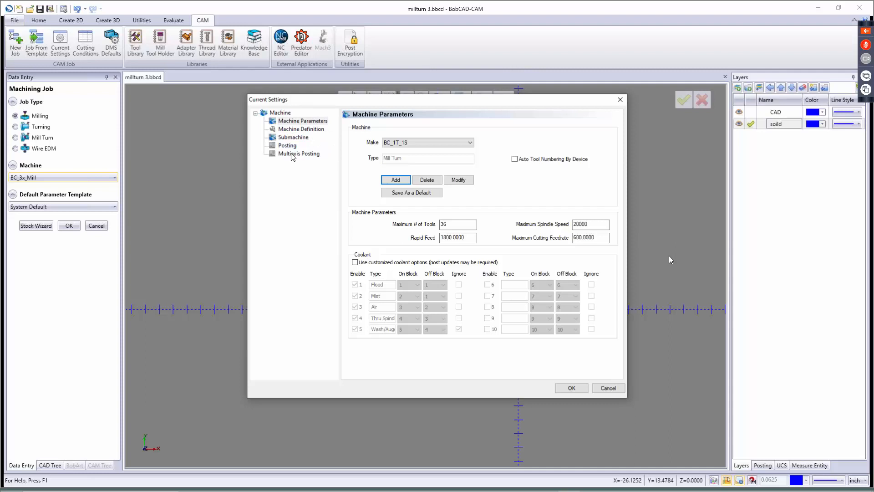
Examine the BC_1T_1S machine definition, including the data of mh_base, the Z axis and the zaxis geometry.
click(302, 129)
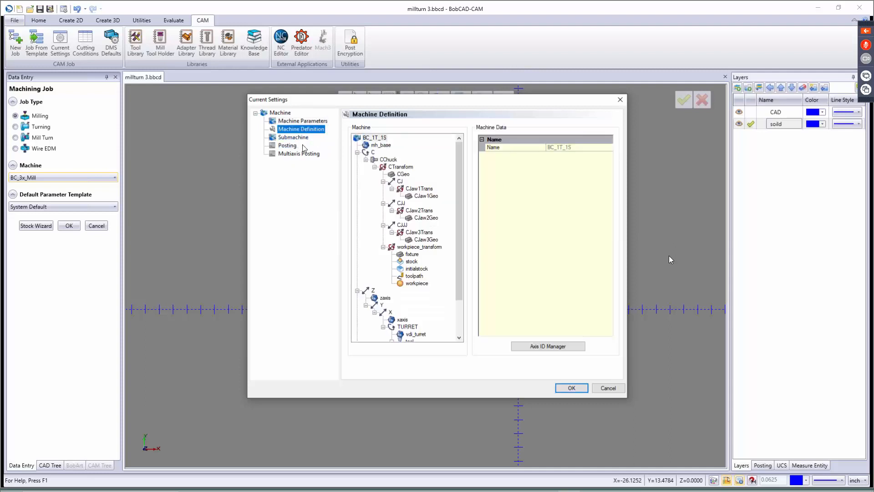
click(368, 145)
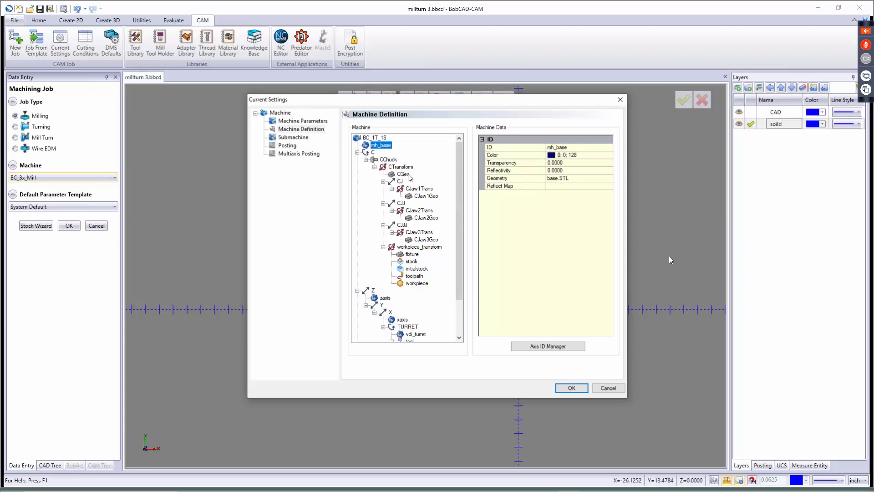
click(374, 292)
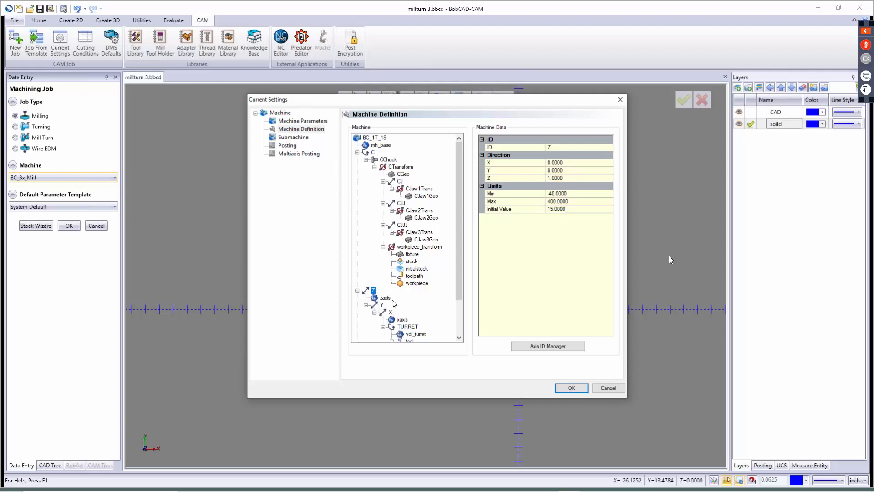
click(382, 298)
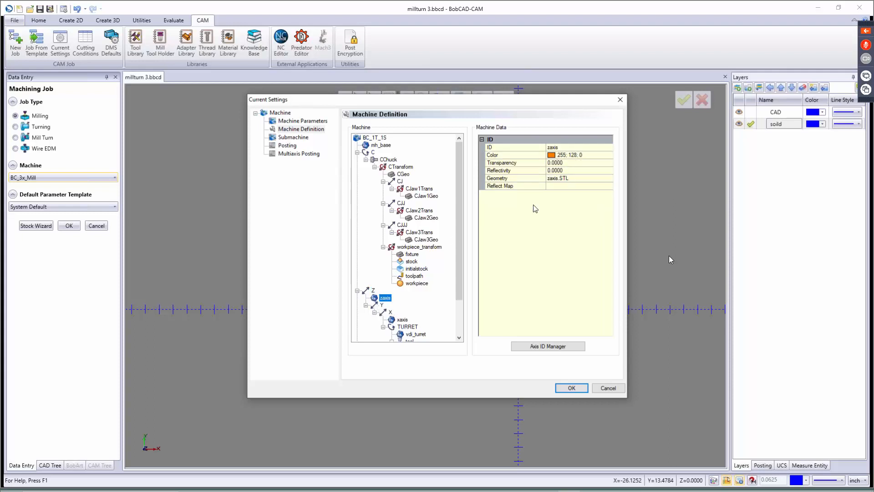
click(378, 145)
Inspect the BC_1T_1S submachine setup, covering the main_spindle and upper_turret devices and the UT_MS submachine's parameters.
click(291, 139)
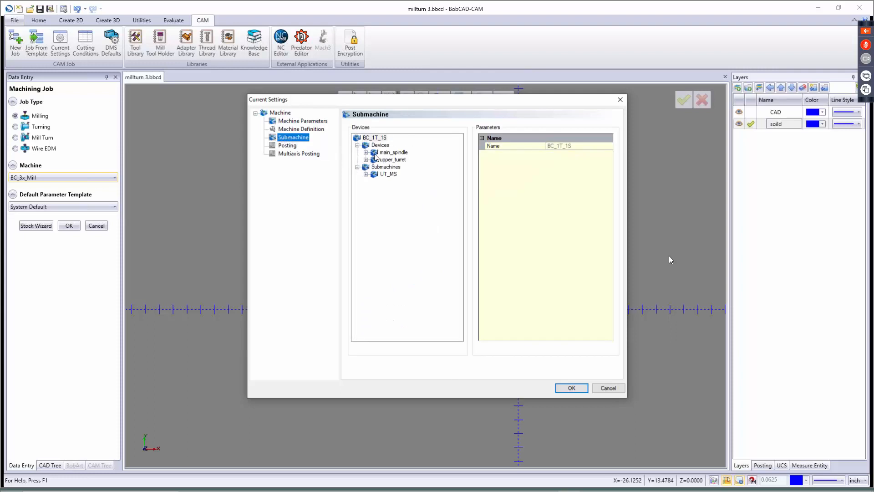
click(366, 154)
click(366, 154)
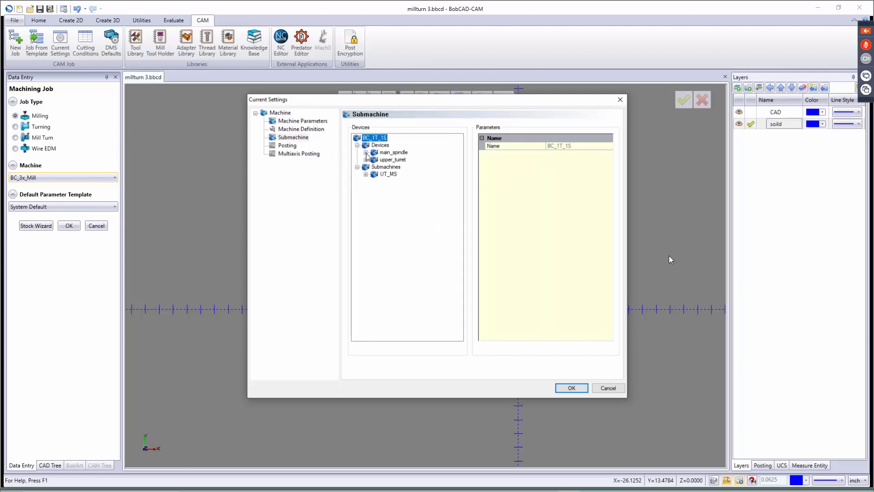
click(366, 161)
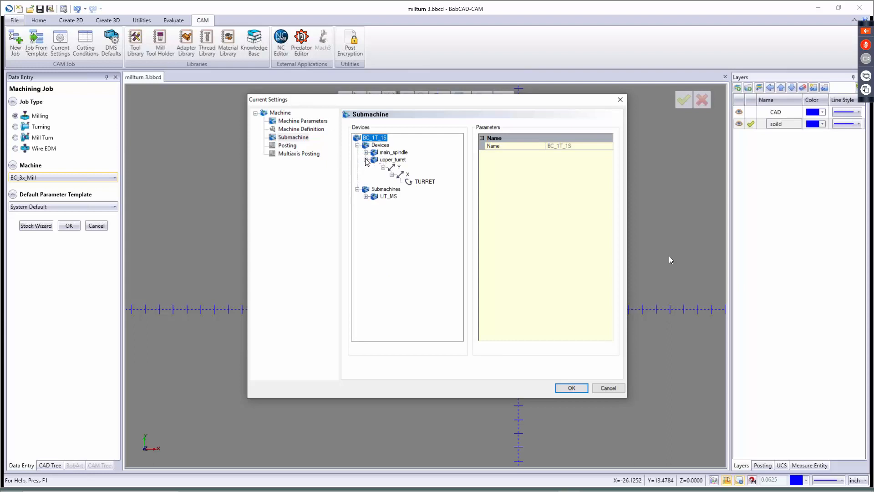
click(366, 161)
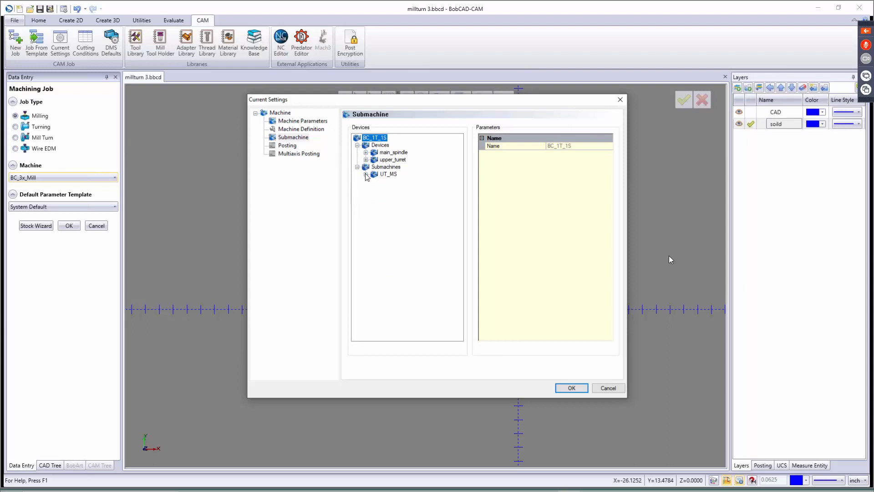
click(365, 174)
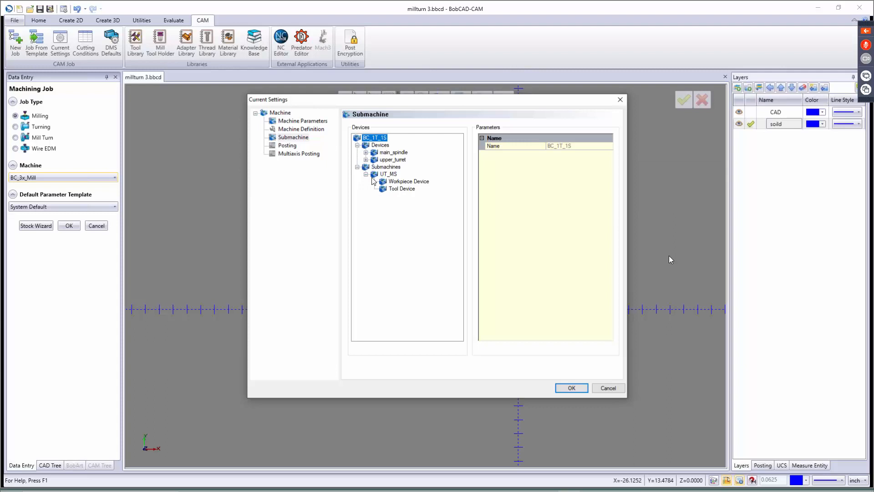
click(365, 175)
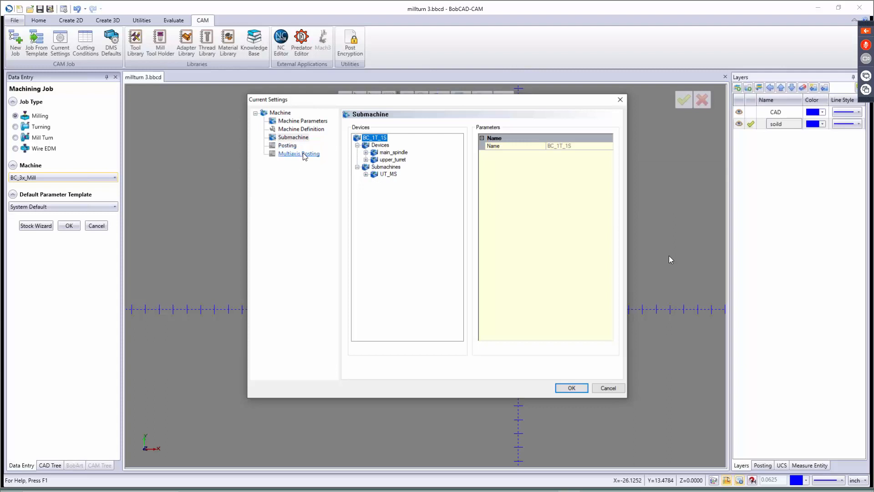
click(385, 177)
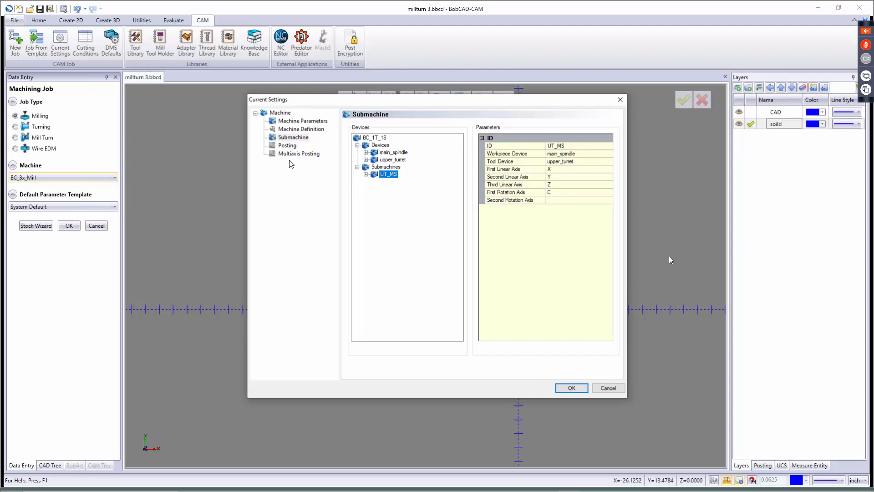
Review the Posting and Multiaxis Posting settings of the BC_1T_1S machine, and accept the Current Settings.
click(288, 146)
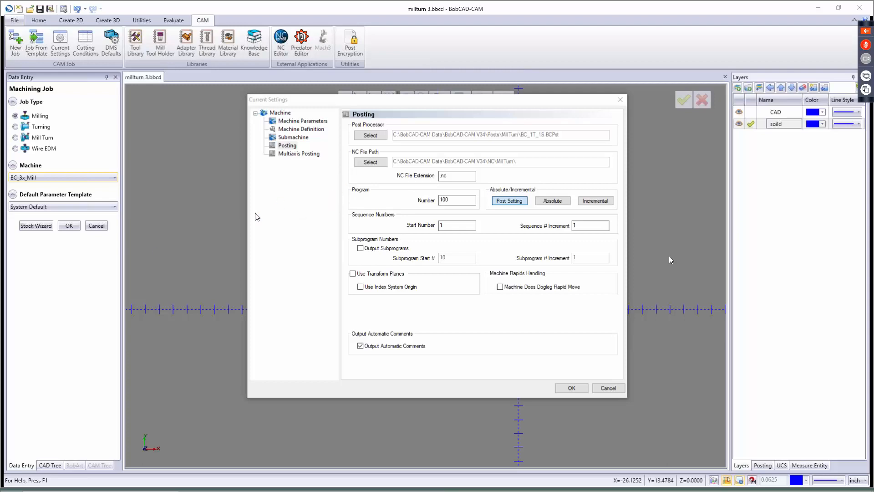
key(ctrl+shift+Escape)
drag(361, 109, 0, 141)
double_click(445, 177)
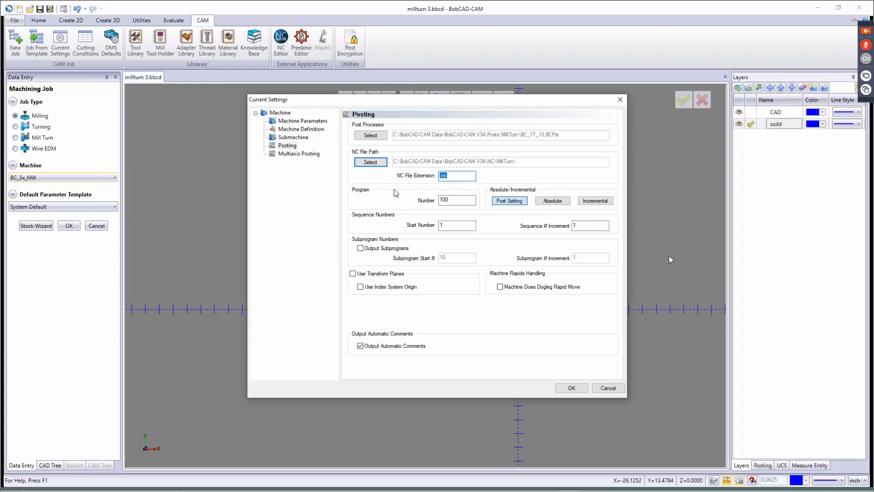
double_click(469, 197)
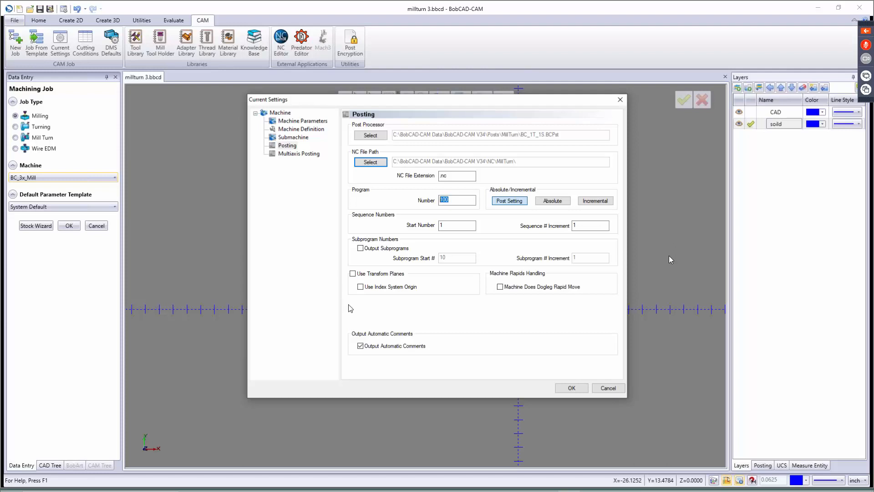
click(299, 153)
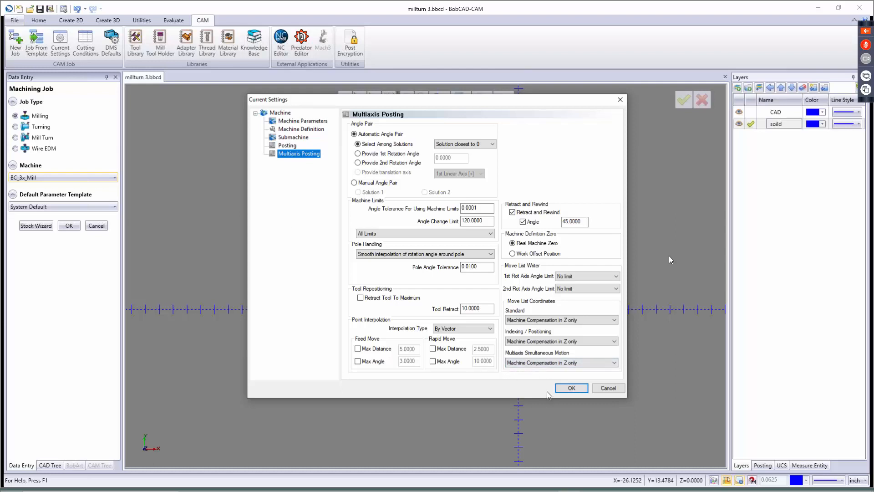
click(575, 390)
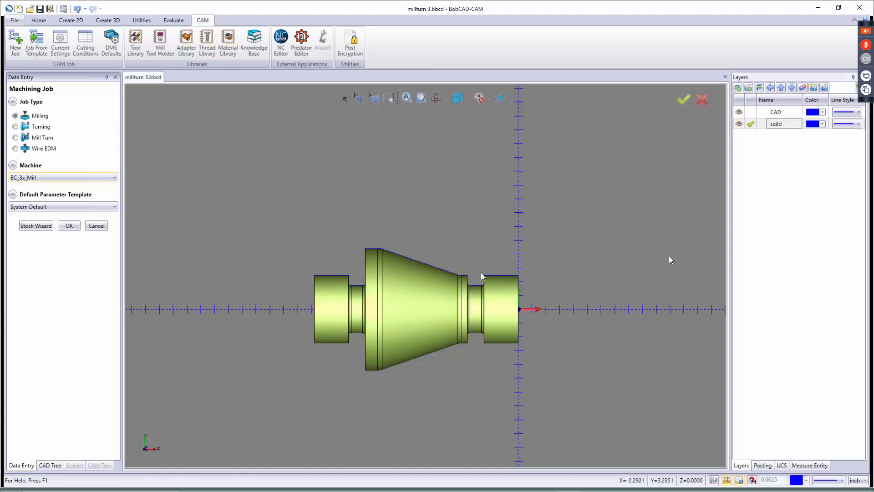
Cancel the milling job setup that is still open.
middle_drag(516, 276, 502, 303)
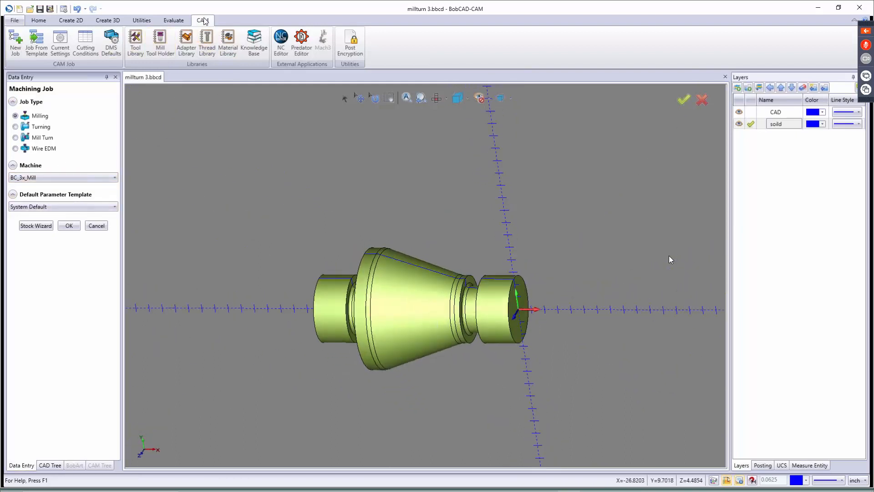
click(19, 50)
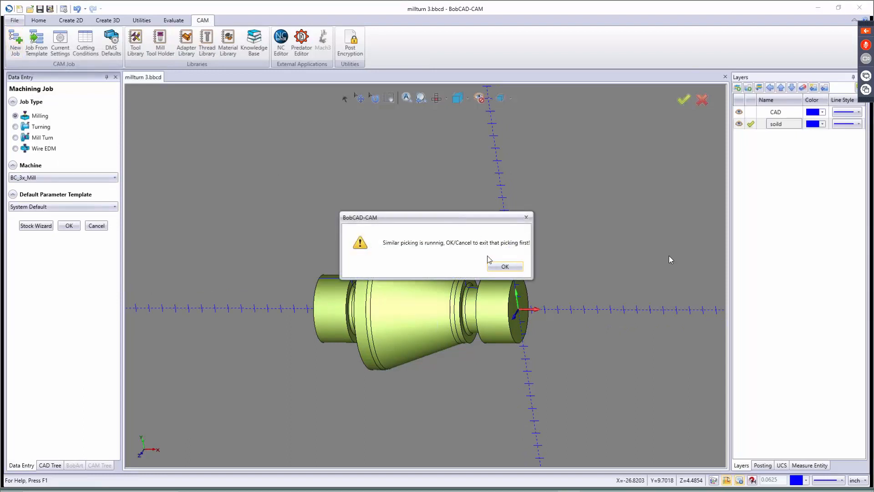
click(502, 272)
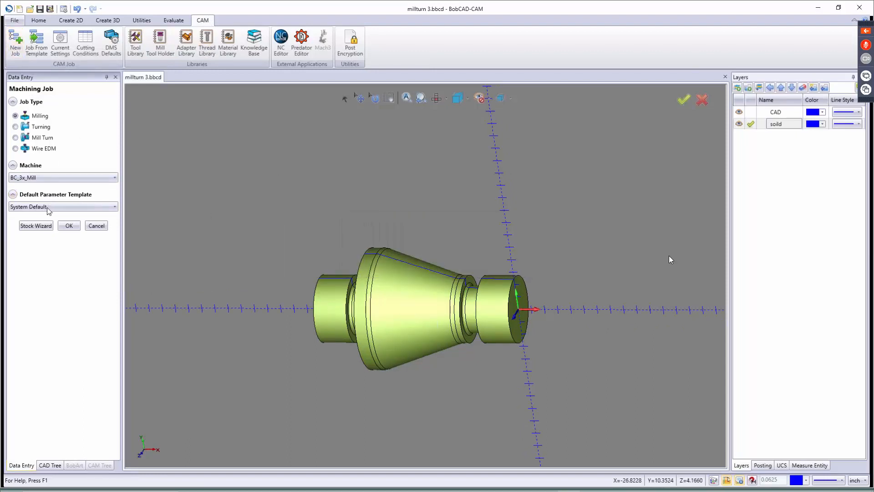
click(97, 226)
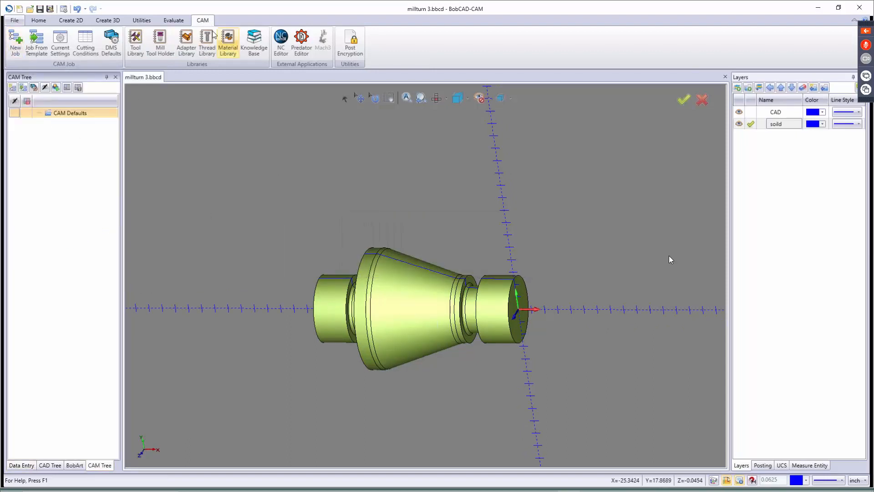
Start a new Mill Turn job on the BC_1T_1S machine and launch its Stock Wizard, viewing the part from the top.
click(15, 44)
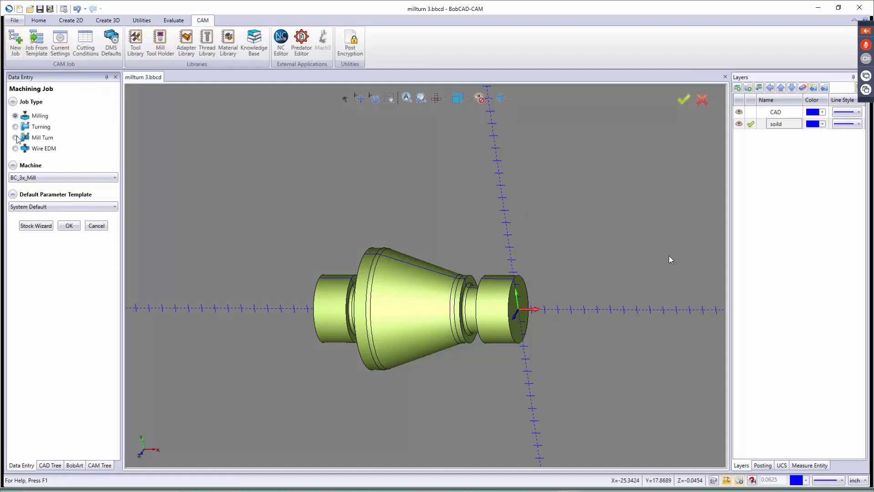
click(17, 149)
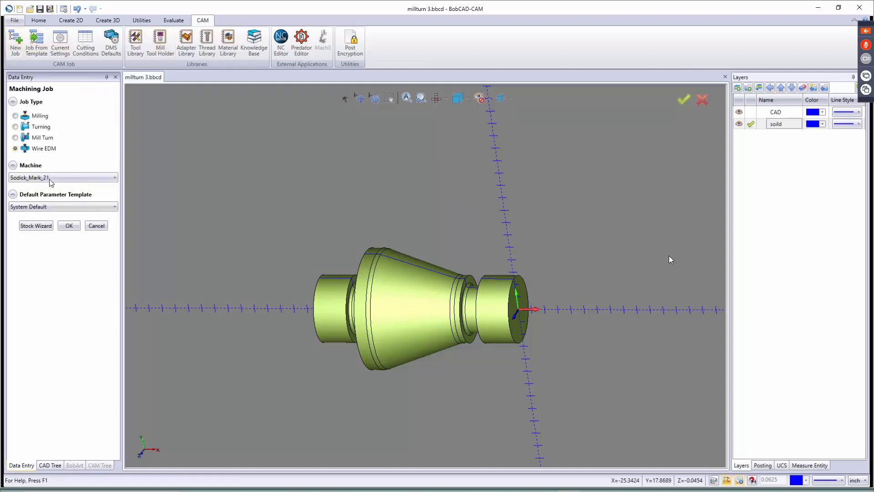
click(23, 137)
click(33, 178)
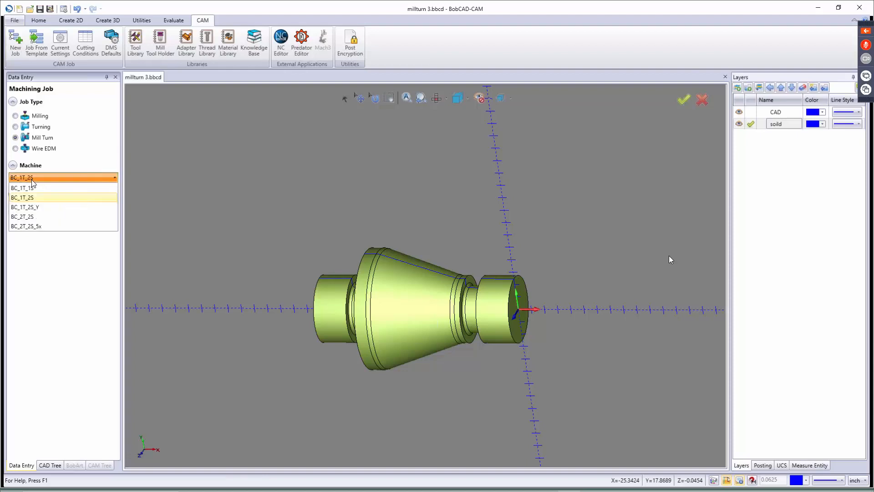
click(27, 188)
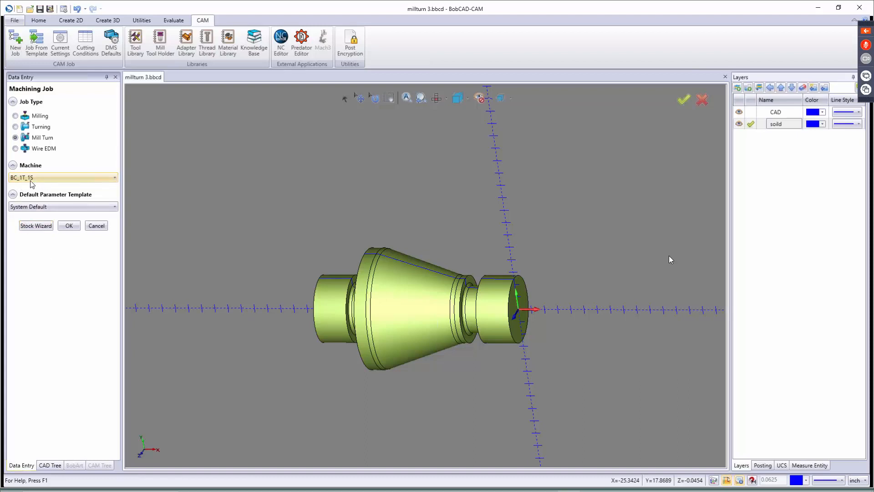
click(43, 227)
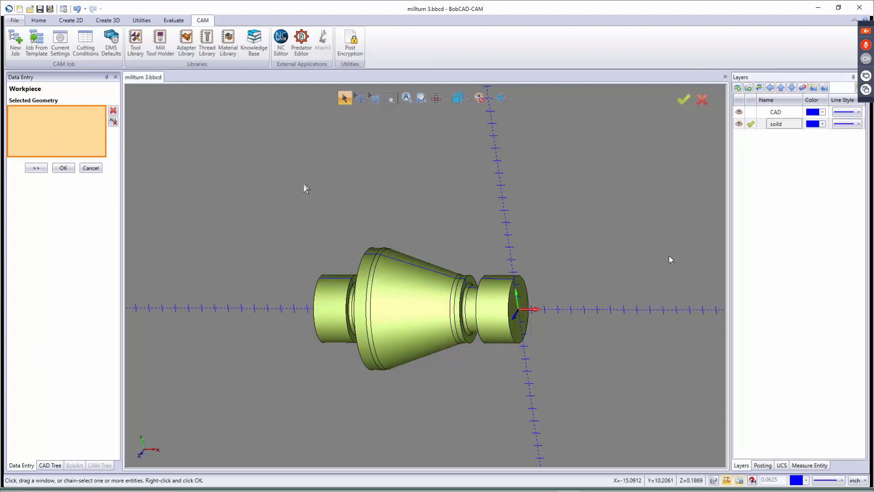
key(t)
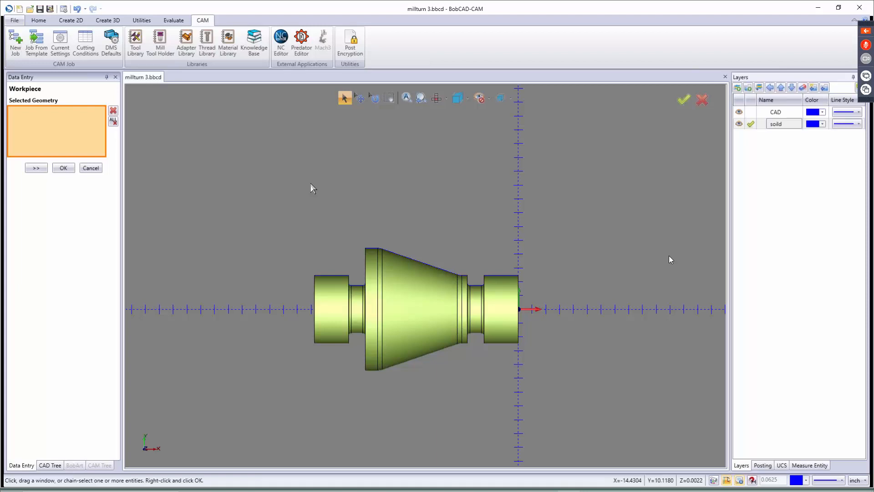
Assign the part's solid as the workpiece and continue to the stock definition.
click(404, 306)
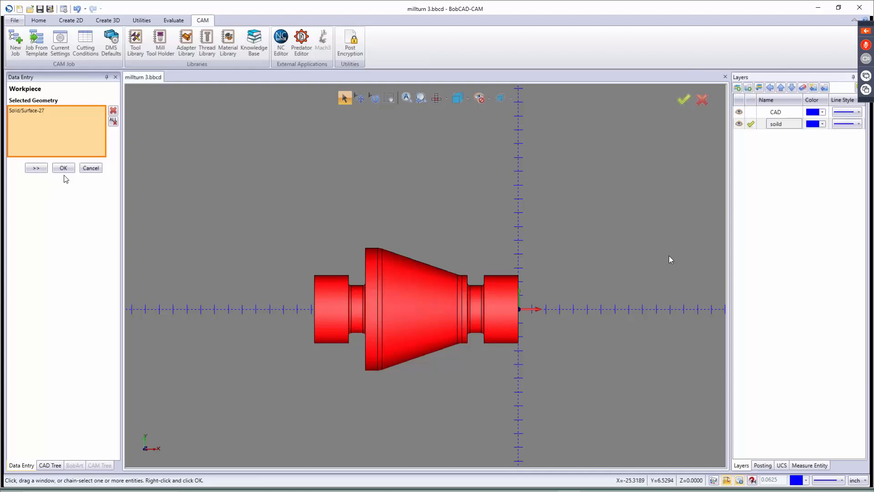
click(41, 168)
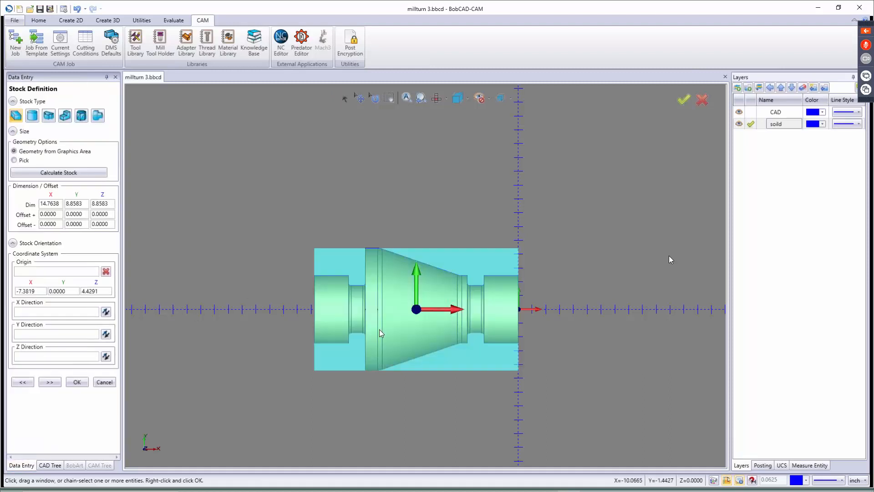
Define cylindrical stock extruded along the X Axis, calculated from the graphics-area geometry with the Bounding Cylinder option.
middle_drag(365, 364, 330, 285)
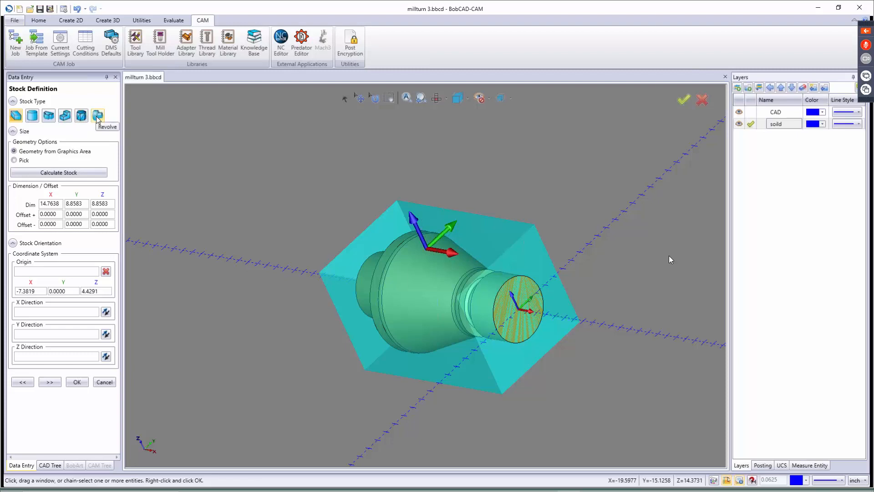
click(34, 117)
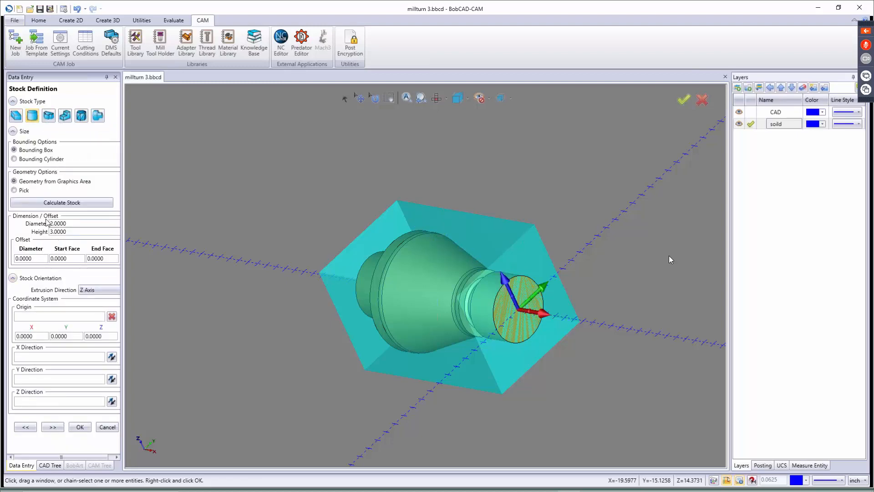
click(99, 290)
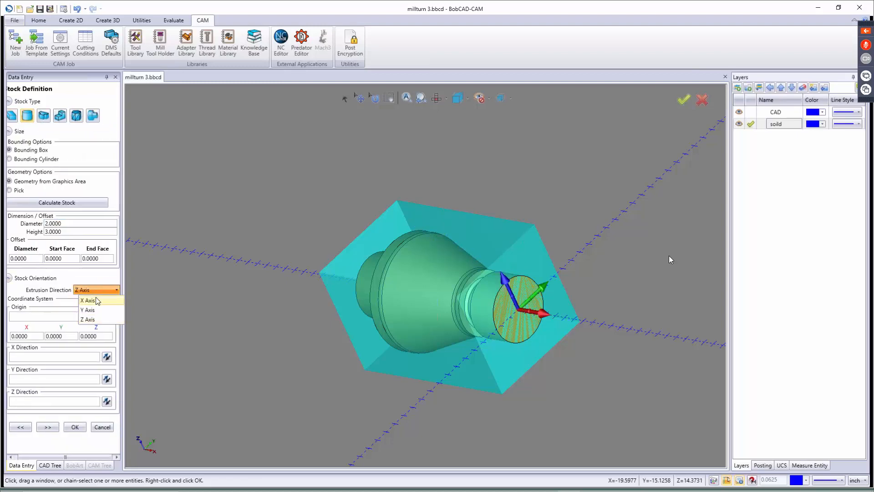
click(97, 301)
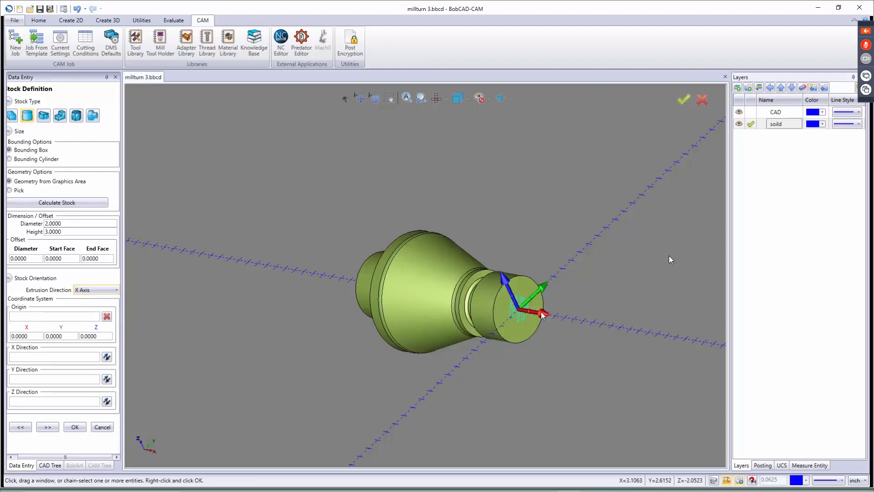
click(58, 202)
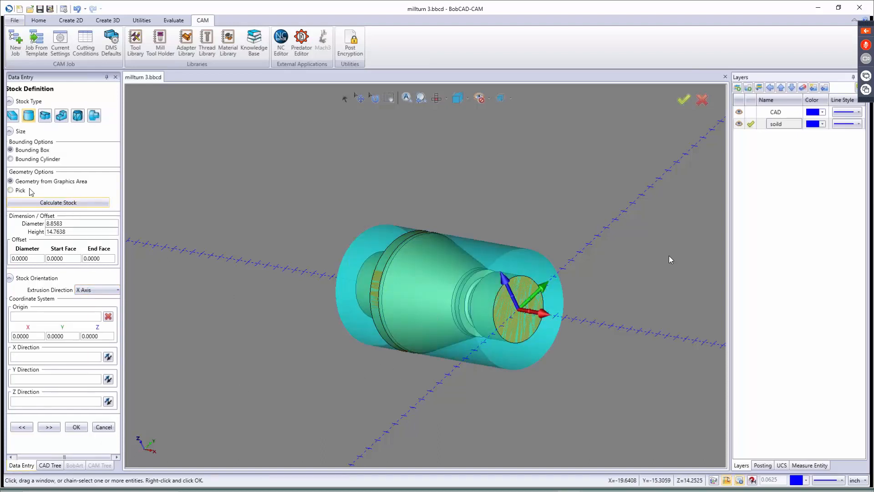
click(10, 159)
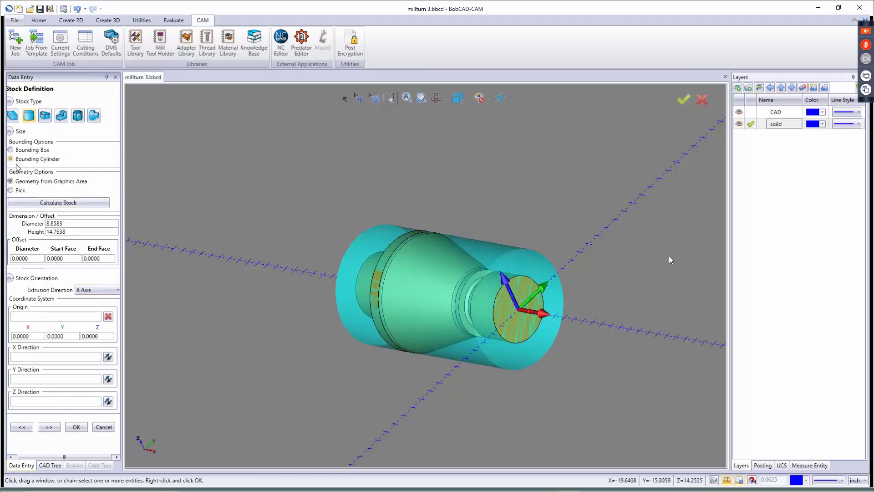
click(46, 204)
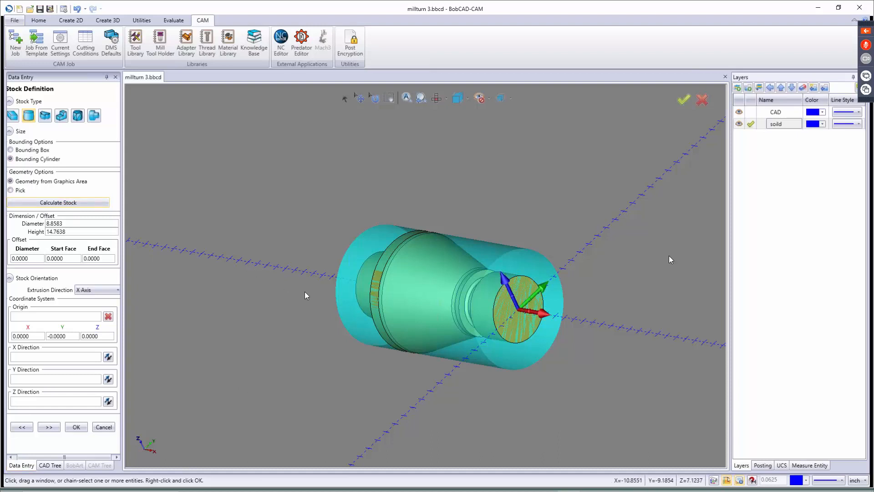
Set the stock cylinder's diameter to 9 inches and its height to 15 inches.
middle_drag(332, 284, 377, 276)
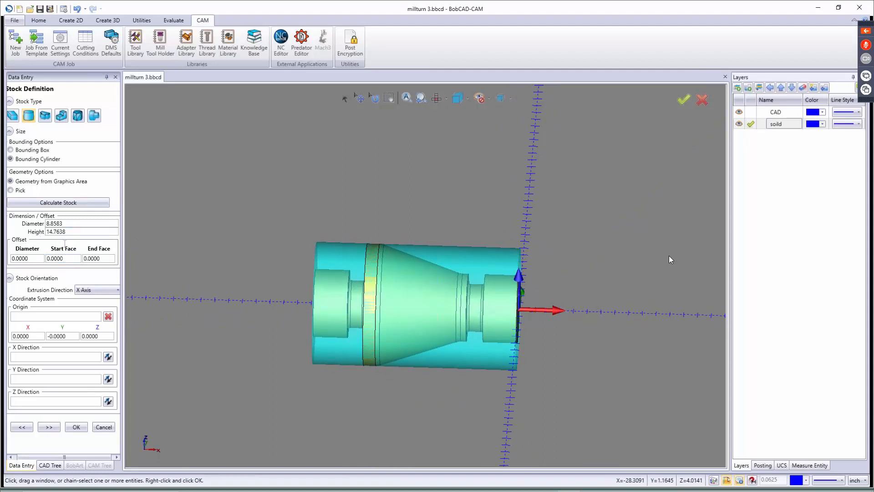
double_click(70, 223)
text(9)
key(Tab)
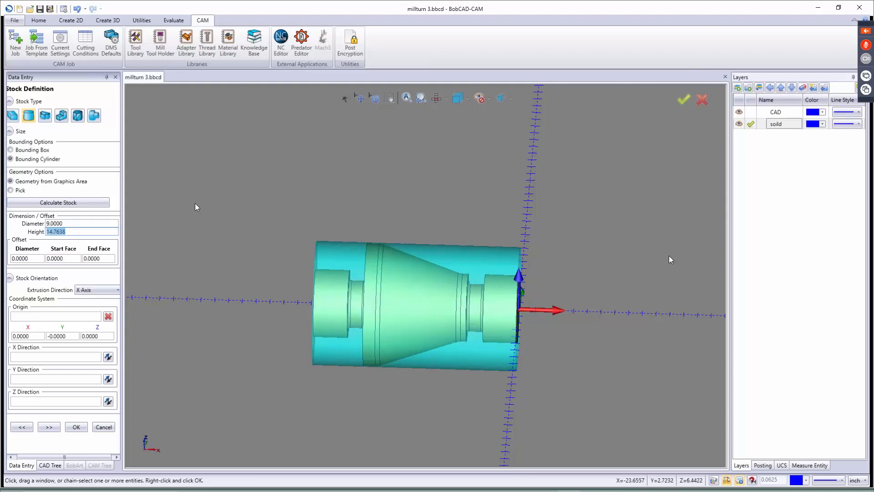
key(ctrl+t)
scroll(365, 245, up, 6)
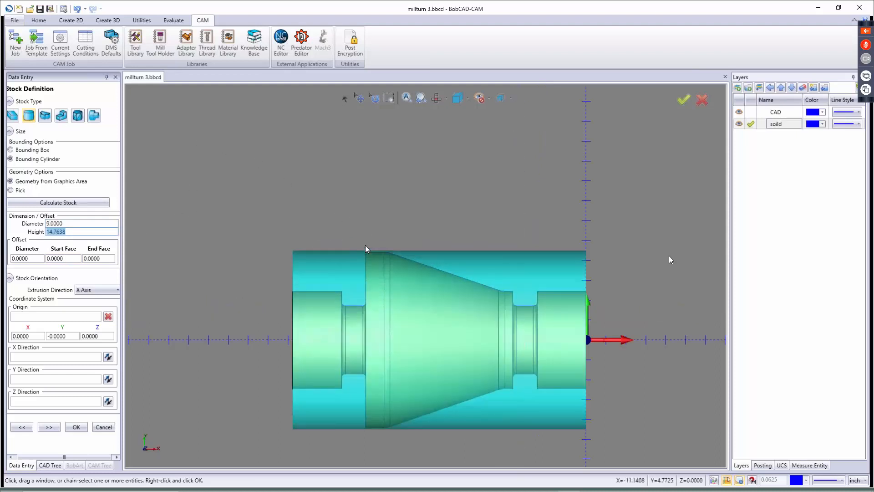
scroll(419, 264, down, 5)
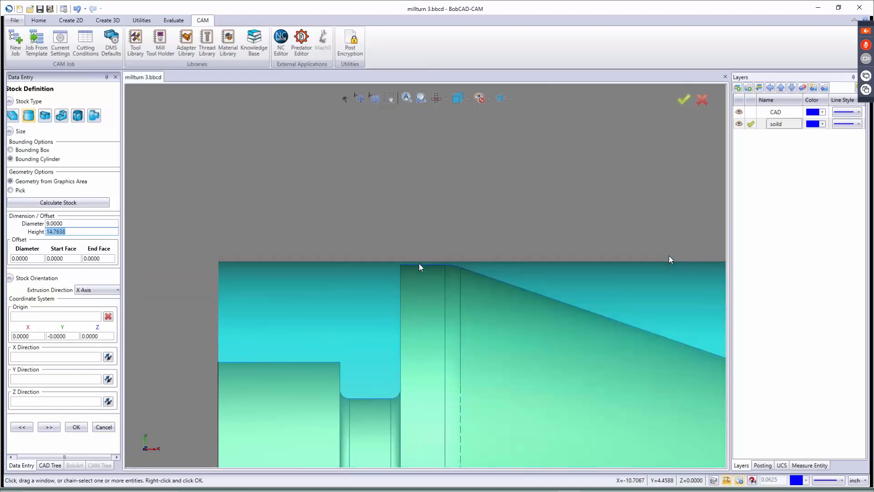
scroll(406, 261, down, 2)
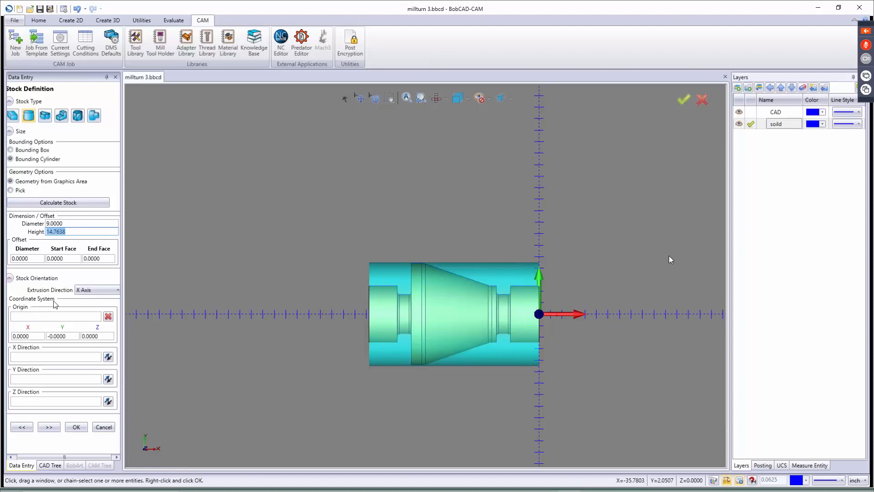
text(15)
key(Tab)
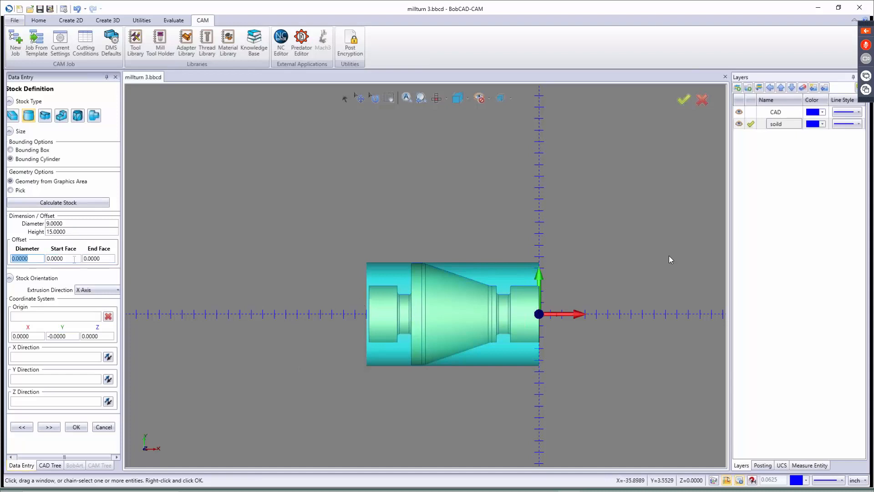
Offset the stock's end face by 6 inches and its start face by 0.1 inch, and continue to the machine setup.
click(106, 257)
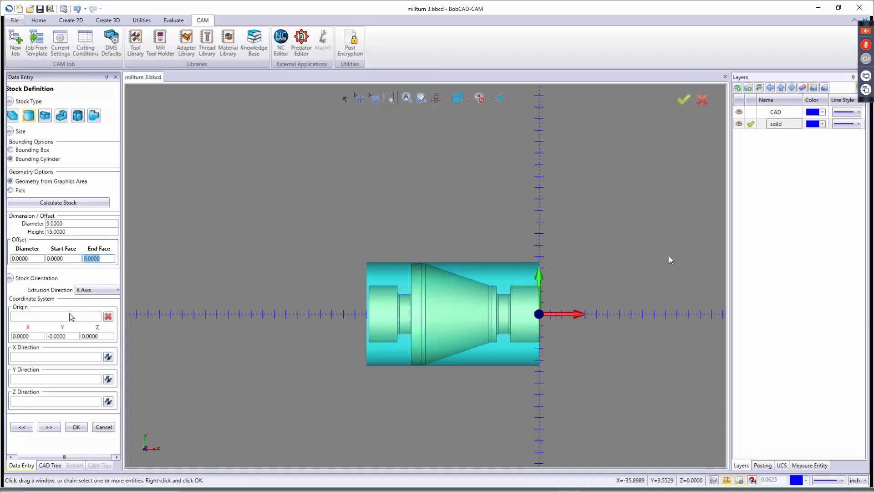
text(6)
key(Tab)
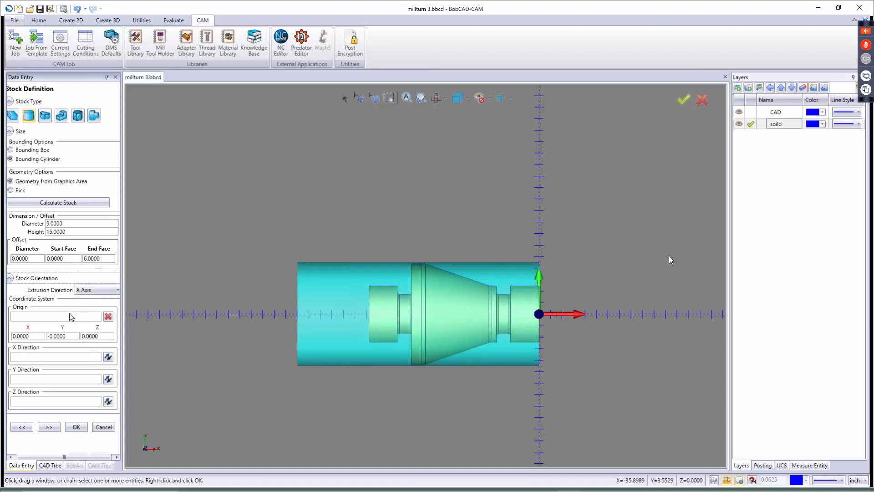
double_click(67, 259)
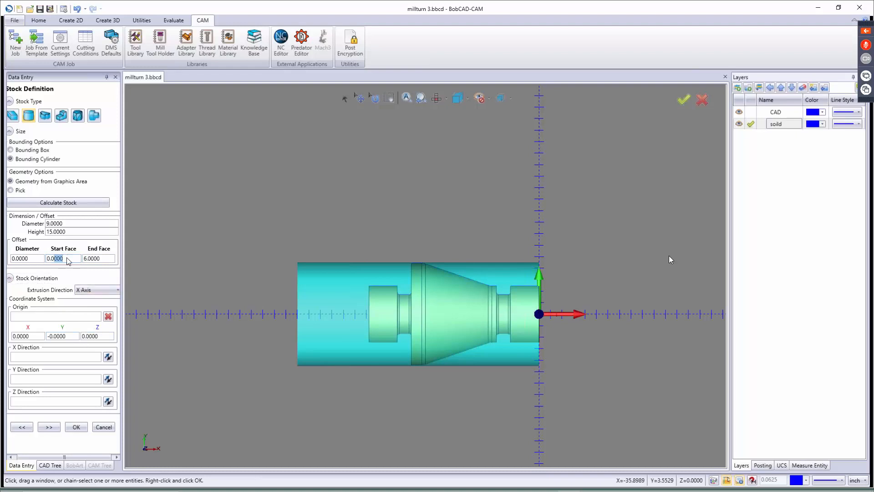
click(69, 258)
scroll(547, 278, up, 2)
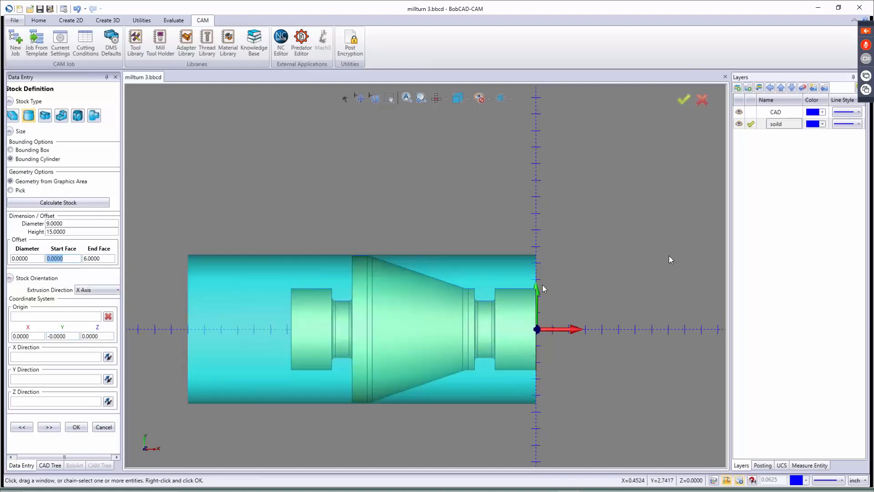
scroll(542, 285, up, 2)
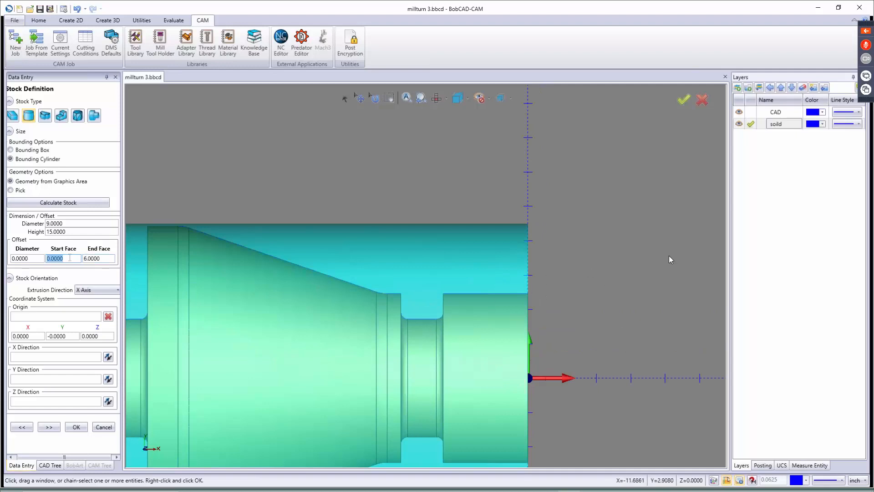
text(.1)
key(Tab)
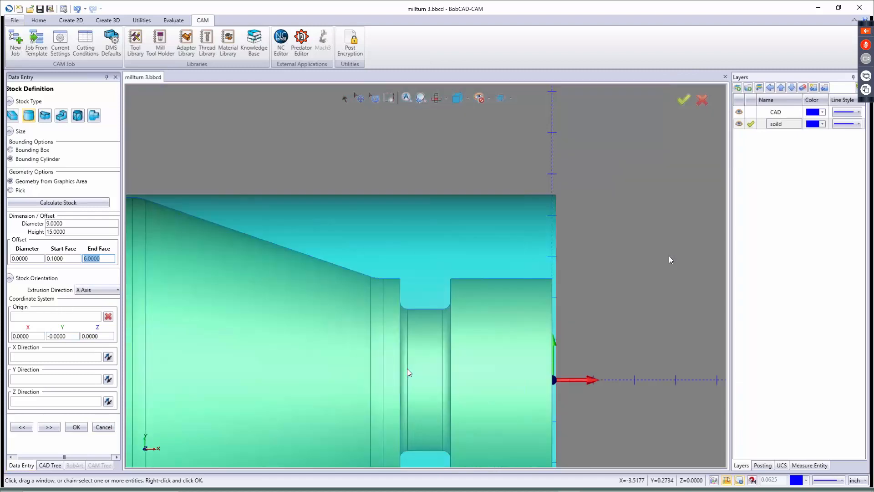
scroll(407, 373, down, 3)
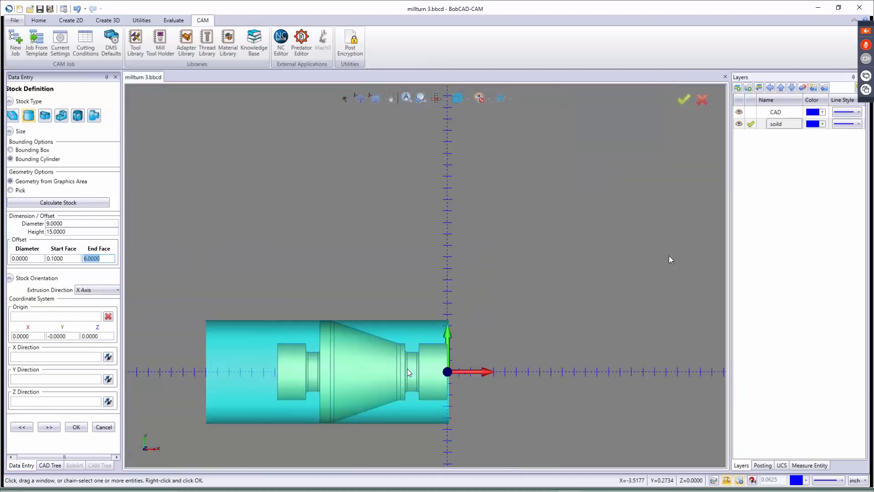
click(49, 427)
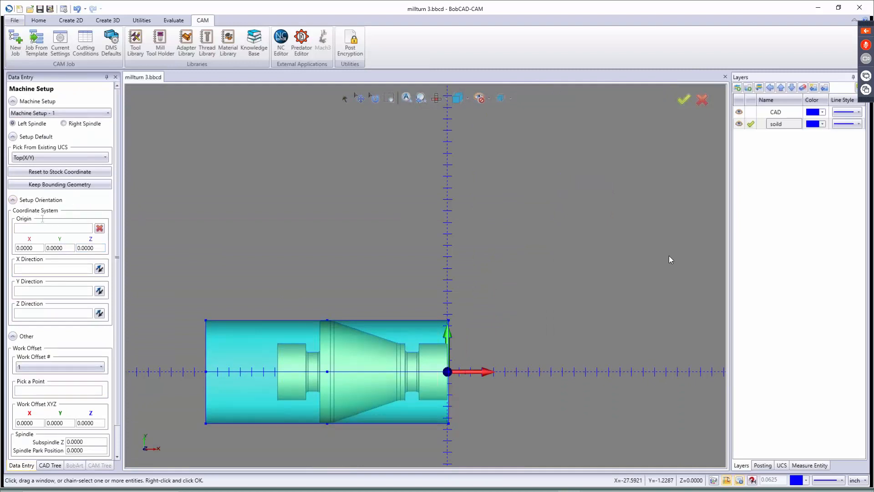
Try orienting the setup with X and Y direction points on the stock's front rim and X reversed, and reset to the stock coordinate.
middle_drag(356, 411, 407, 412)
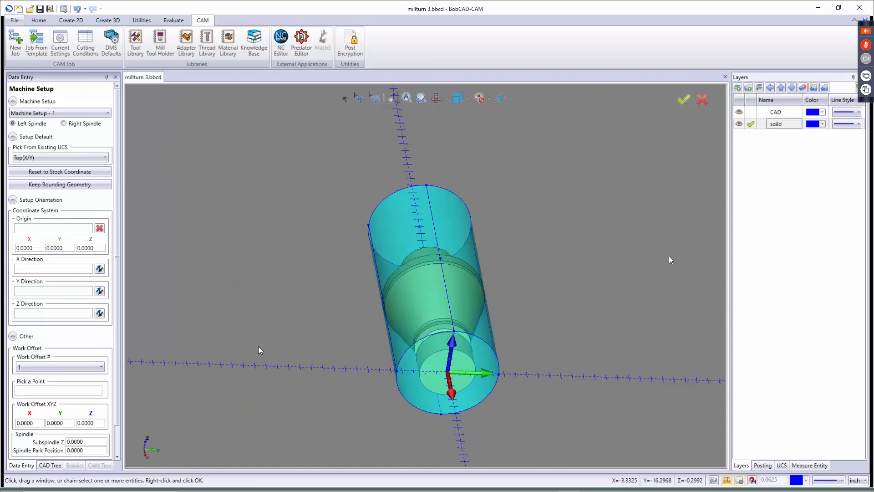
scroll(461, 401, up, 3)
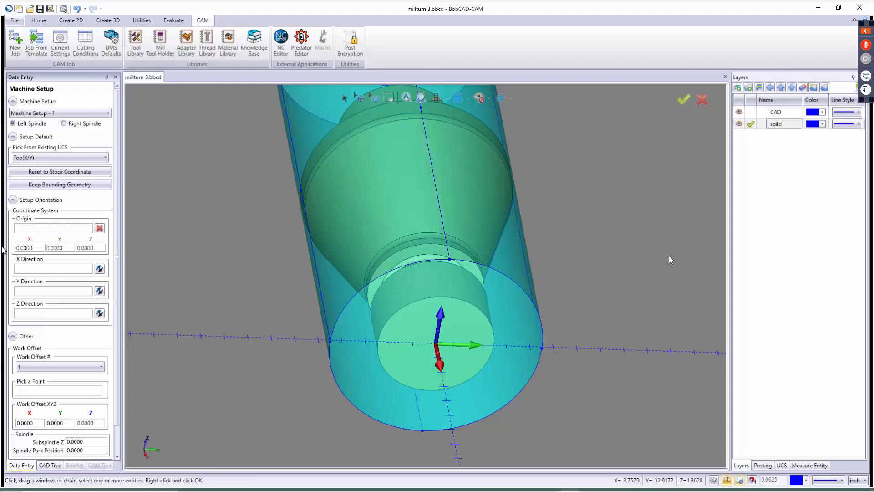
click(47, 269)
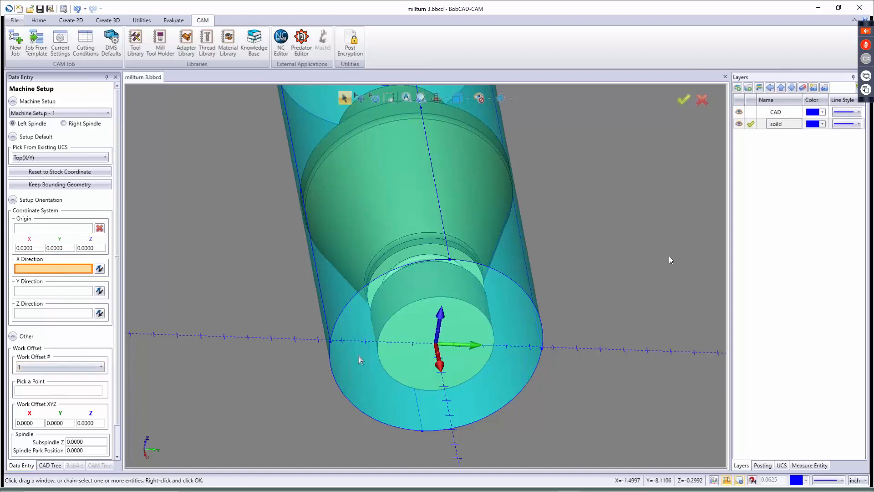
click(542, 354)
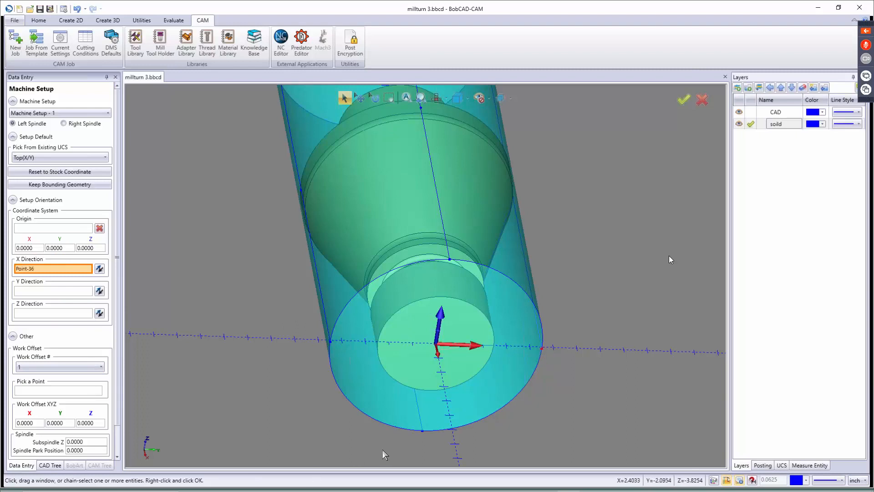
click(41, 291)
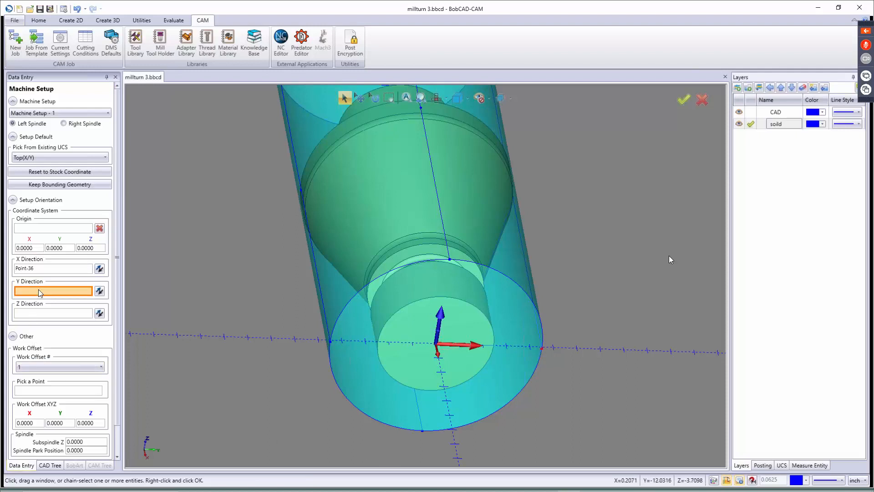
click(451, 261)
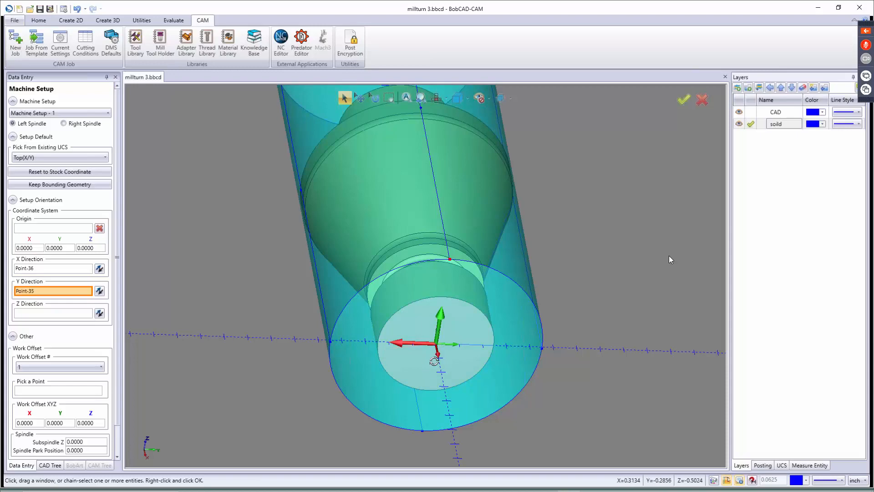
mouse_move(446, 358)
middle_down()
mouse_move(470, 345)
mouse_move(436, 352)
middle_up()
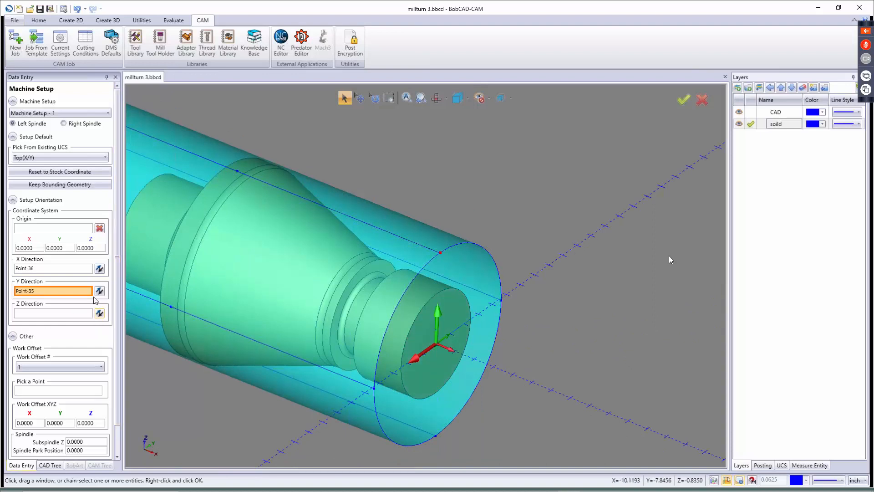
click(103, 271)
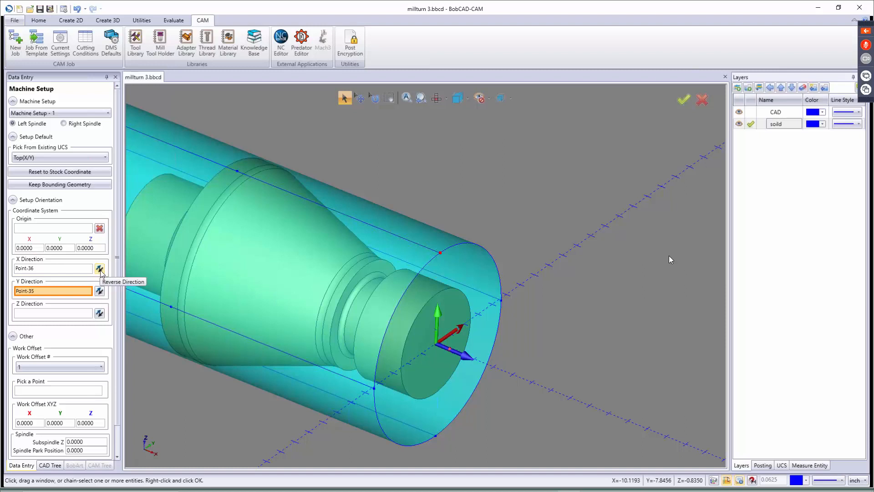
click(59, 177)
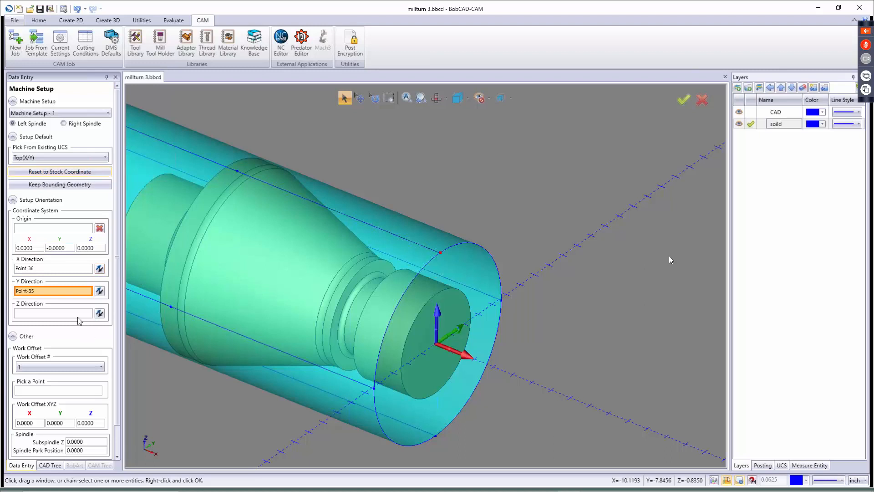
Orient the setup with X at the side point and Y at the upper point on the stock's front rim, reverse X, and check the axes.
click(62, 270)
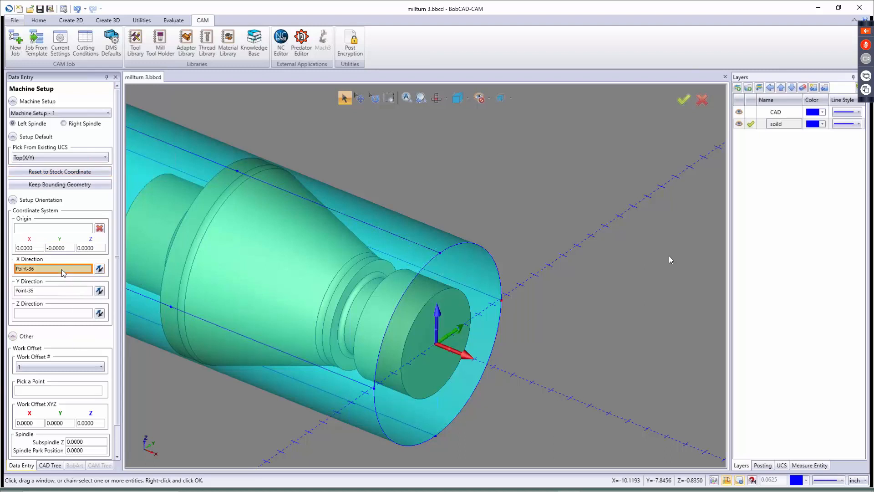
click(502, 303)
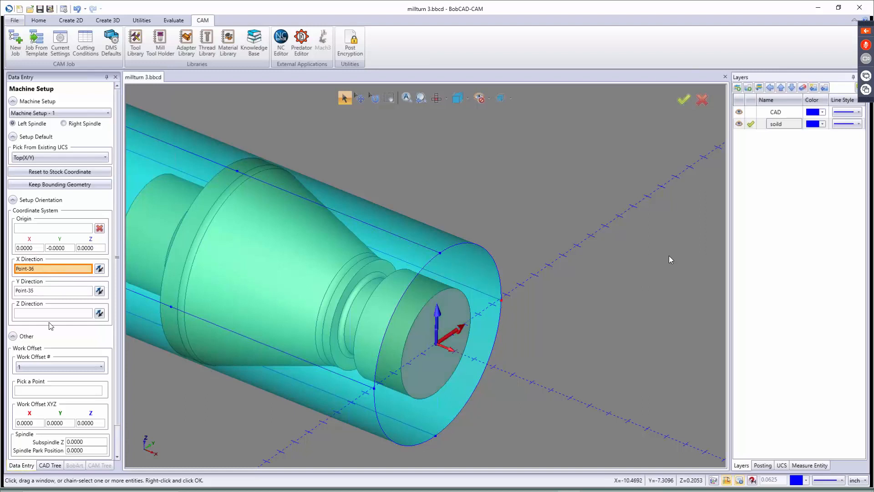
click(47, 294)
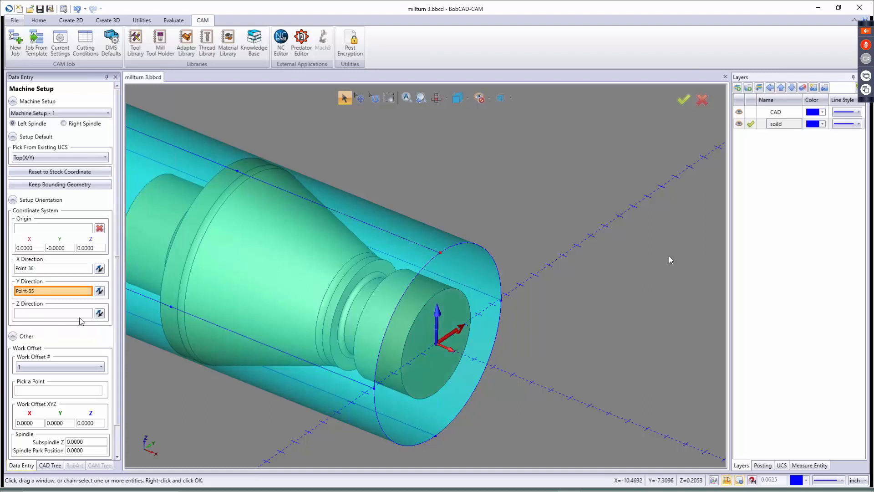
click(441, 253)
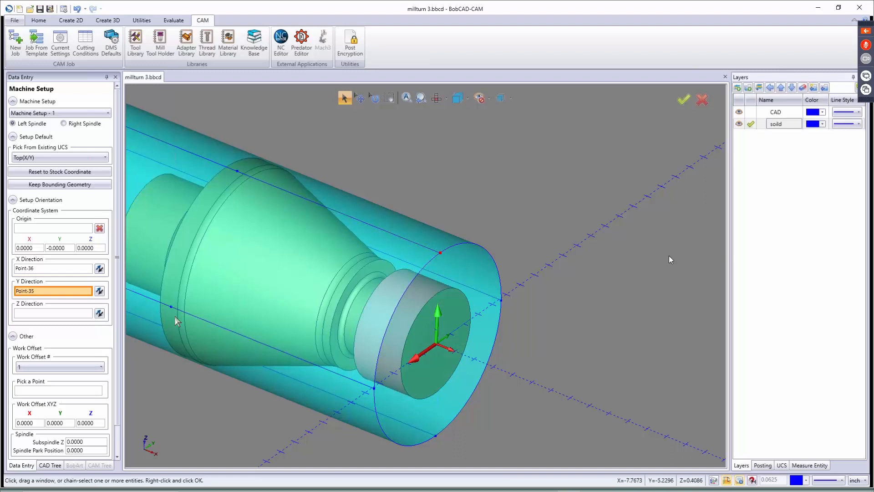
click(99, 269)
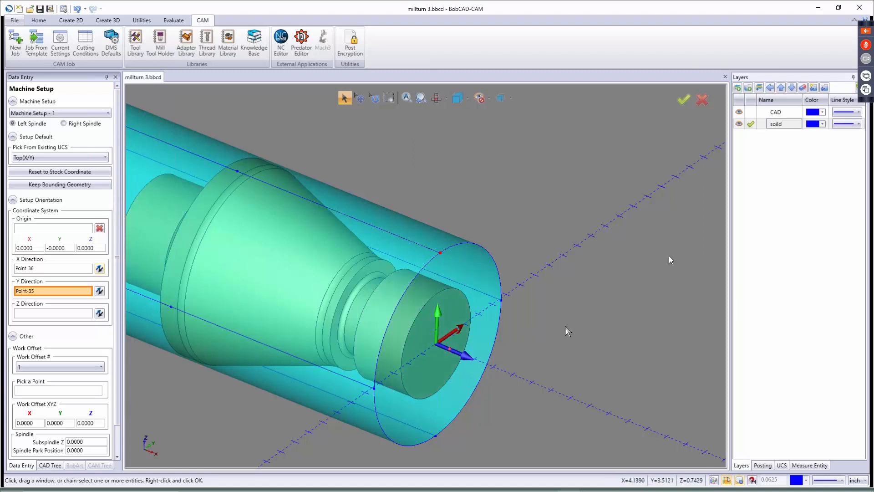
key(t)
scroll(504, 392, down, 3)
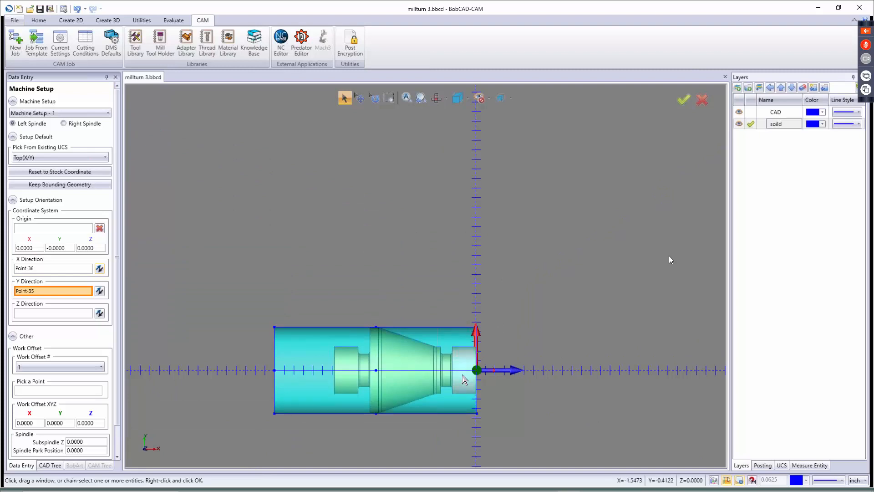
mouse_move(464, 380)
middle_down()
mouse_move(437, 373)
mouse_move(467, 370)
middle_up()
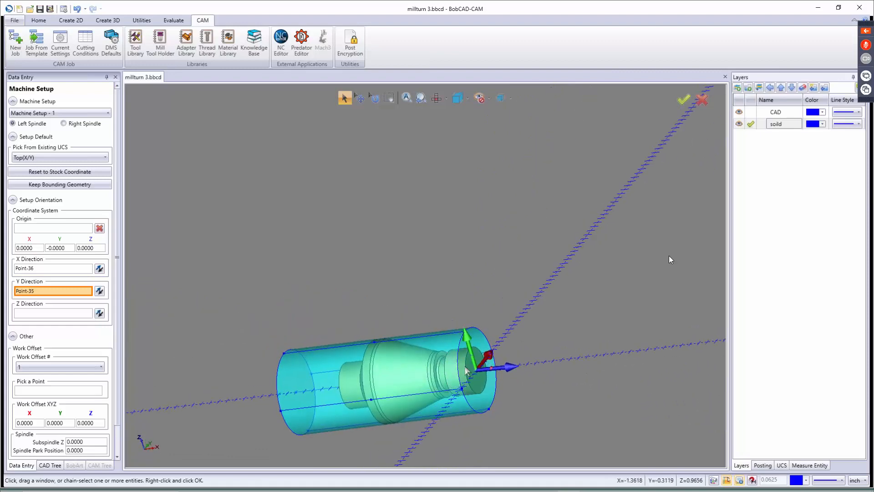
scroll(484, 364, up, 3)
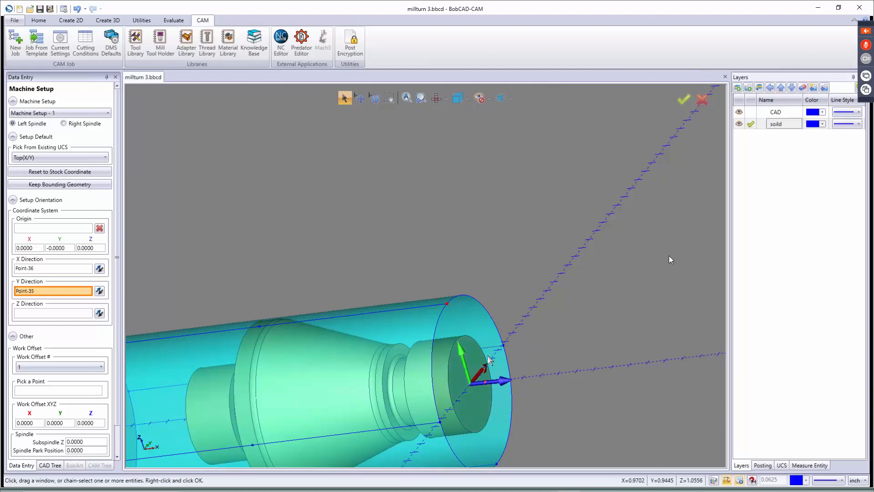
scroll(484, 354, down, 3)
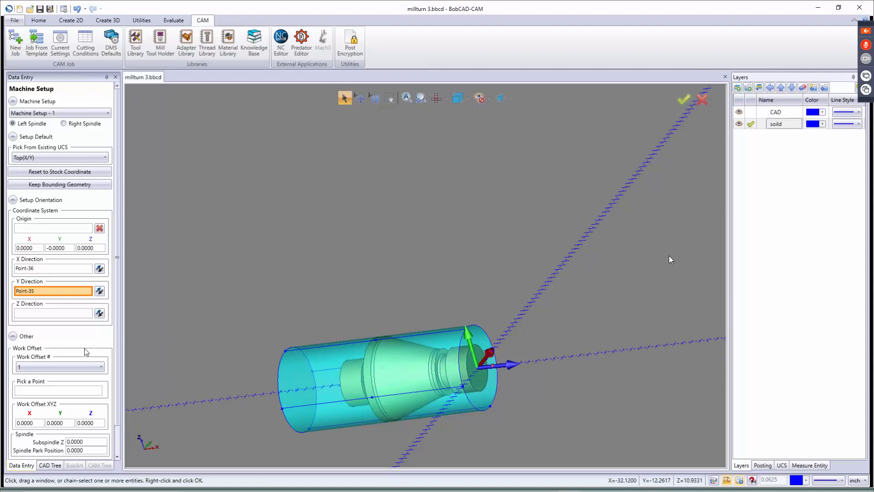
Examine the work offset numbers available for the machine setup and keep offset 1.
scroll(68, 337, down, 2)
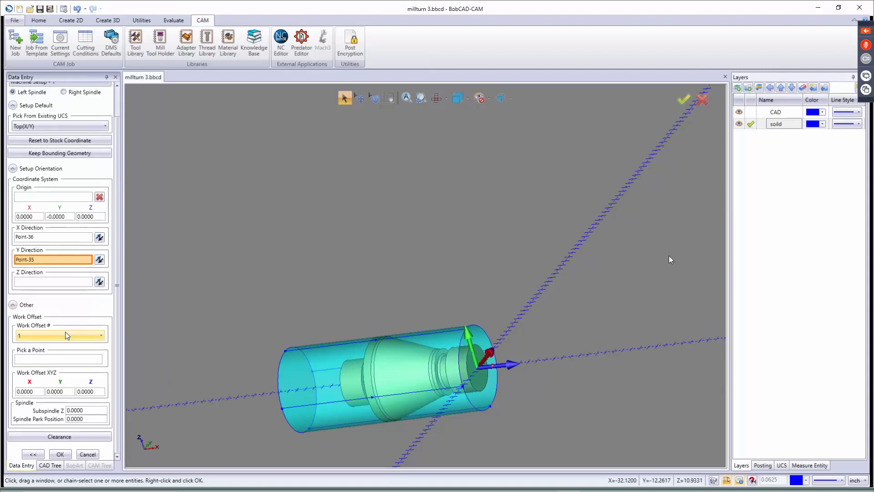
click(40, 337)
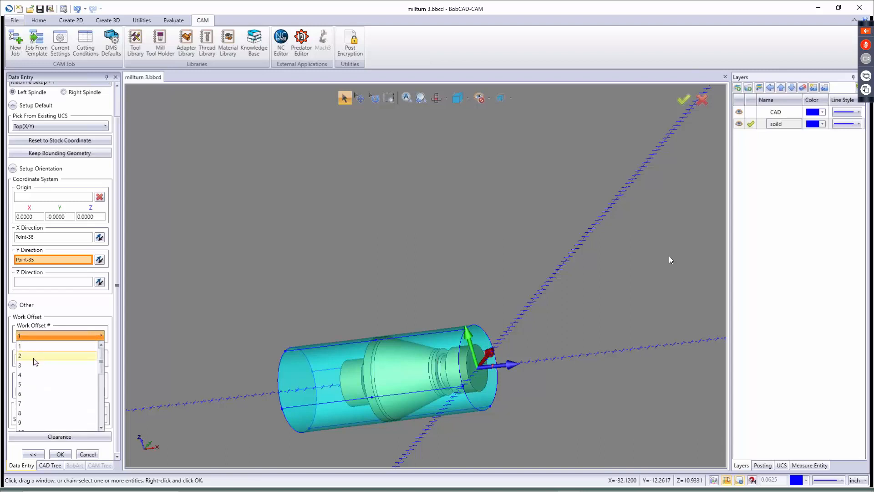
click(37, 335)
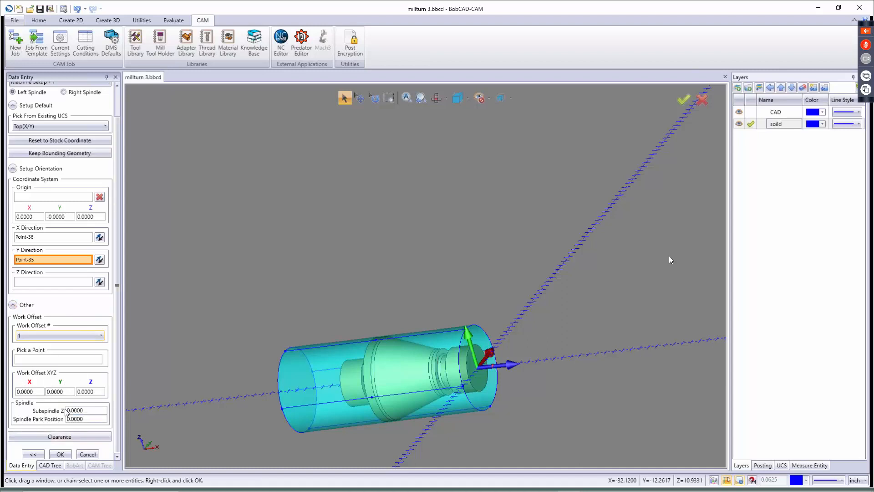
Examine the setup's clearance settings for stock bounds, face, diameter and internal diameter, and leave without changing them.
click(70, 437)
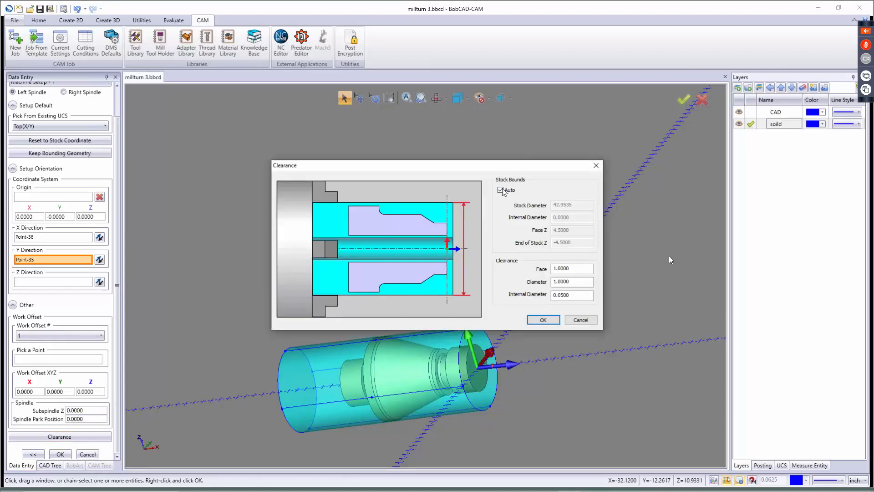
click(573, 282)
click(576, 295)
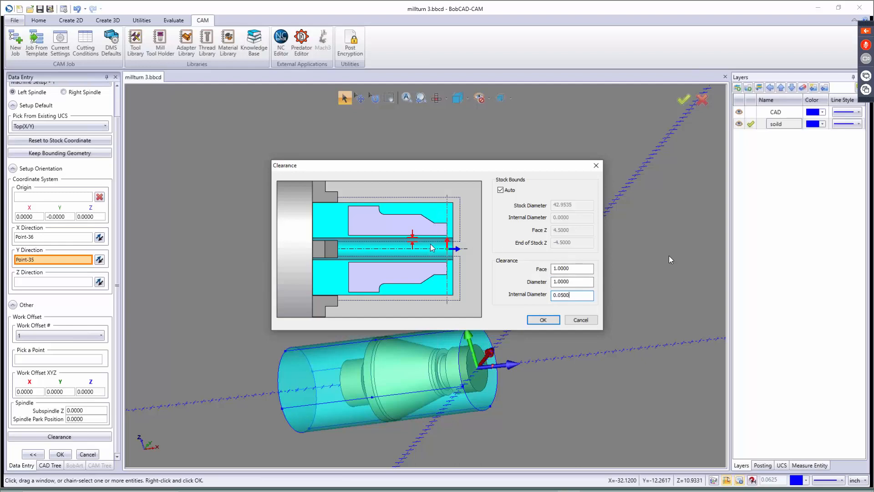
click(574, 269)
double_click(562, 267)
double_click(565, 281)
double_click(584, 295)
click(584, 321)
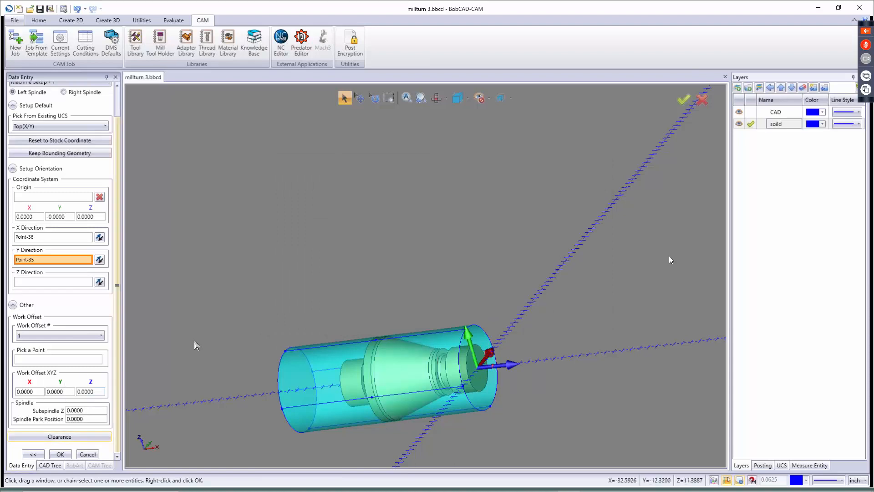
Examine the stock from above, check its dimensions and offsets in the stock definition, and return to the machine setup.
mouse_move(253, 307)
middle_down()
mouse_move(273, 303)
mouse_move(254, 293)
mouse_move(287, 294)
mouse_move(328, 201)
middle_up()
key(t)
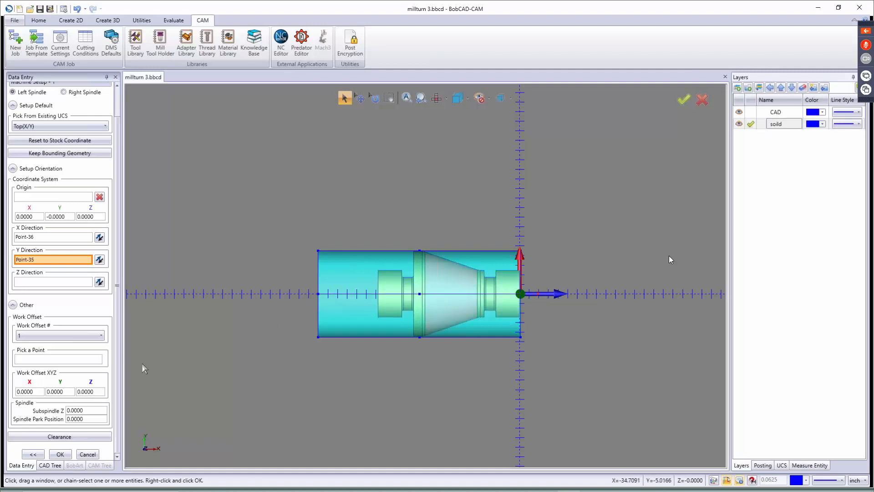
click(101, 391)
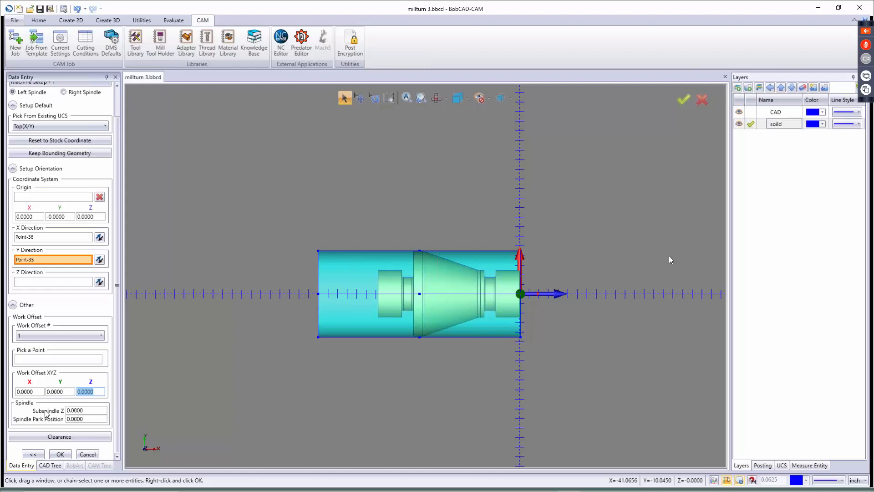
click(47, 414)
click(33, 454)
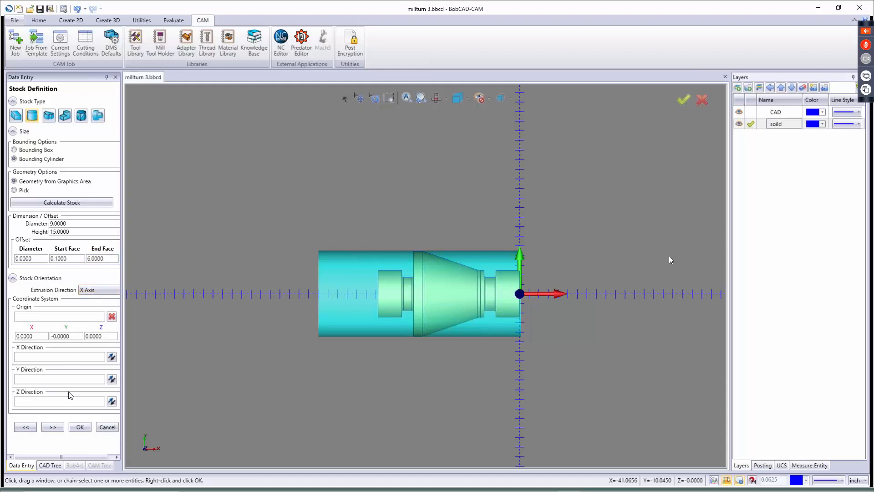
click(53, 426)
Set the work offset's Z value to 16 inches and finish the machine setup.
scroll(85, 412, down, 2)
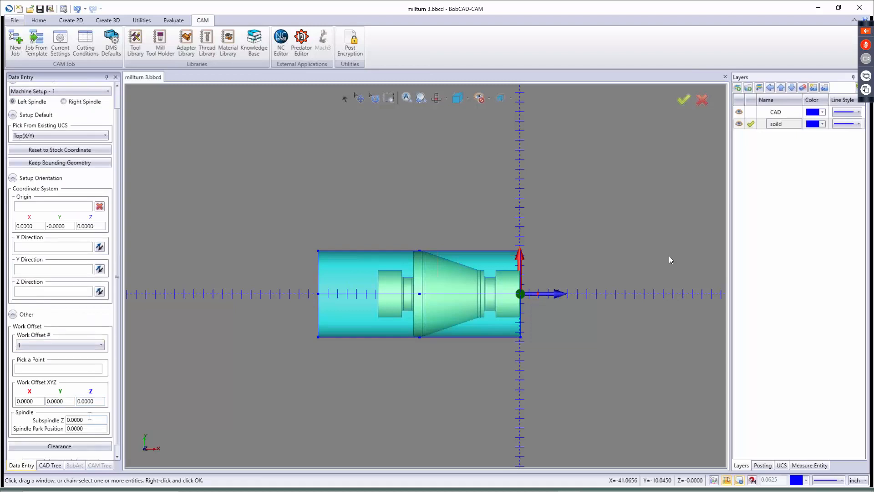
click(96, 391)
double_click(96, 391)
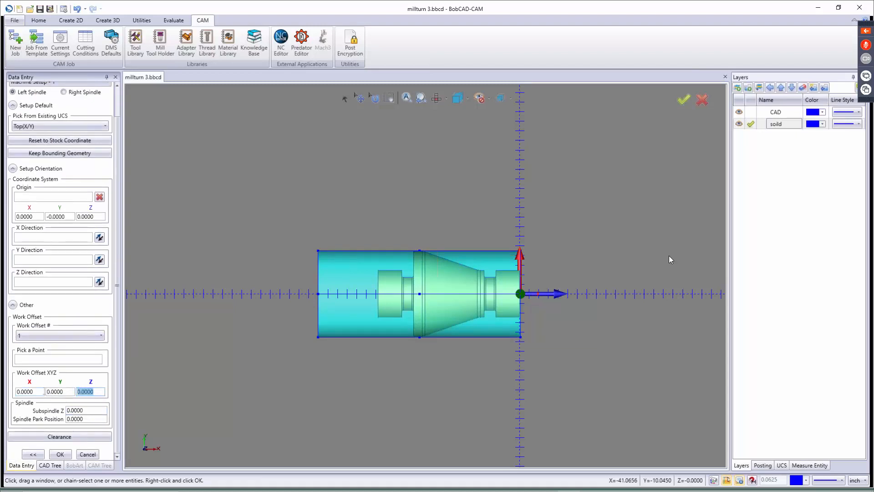
text(16)
key(Tab)
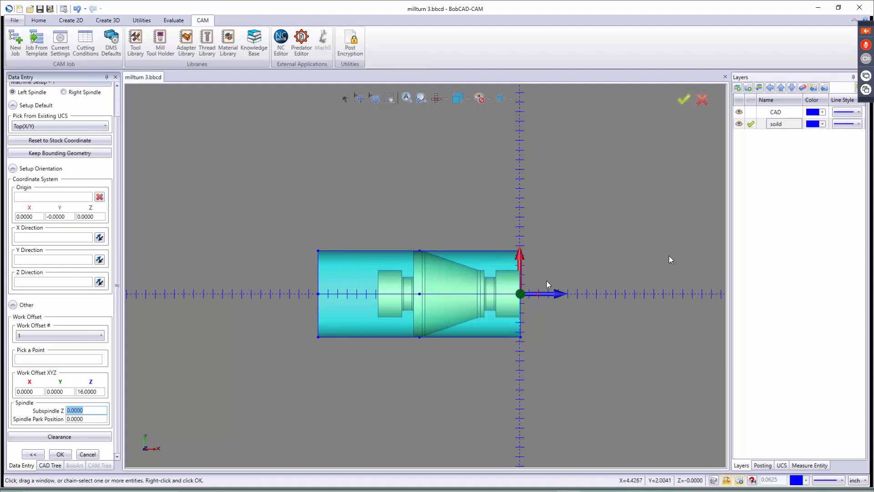
click(61, 455)
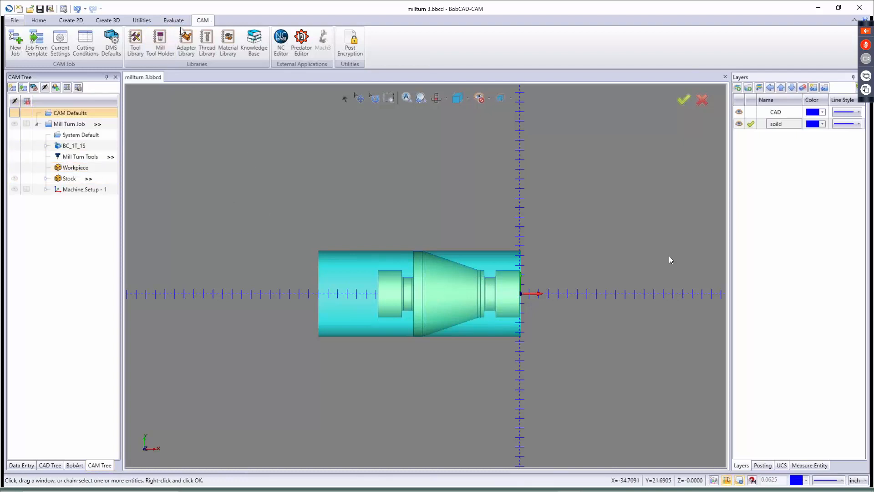
Examine the Mill Turn job's machining order and toolpath statistics, and close both.
click(73, 124)
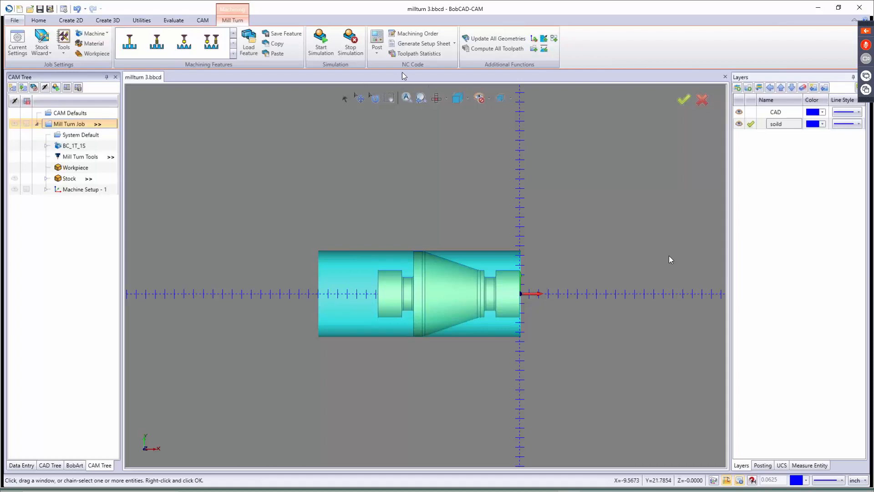
click(411, 33)
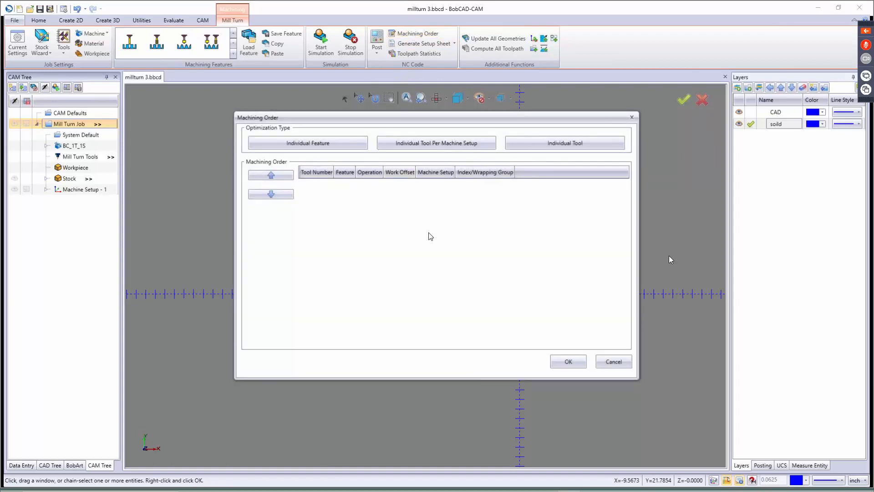
click(616, 362)
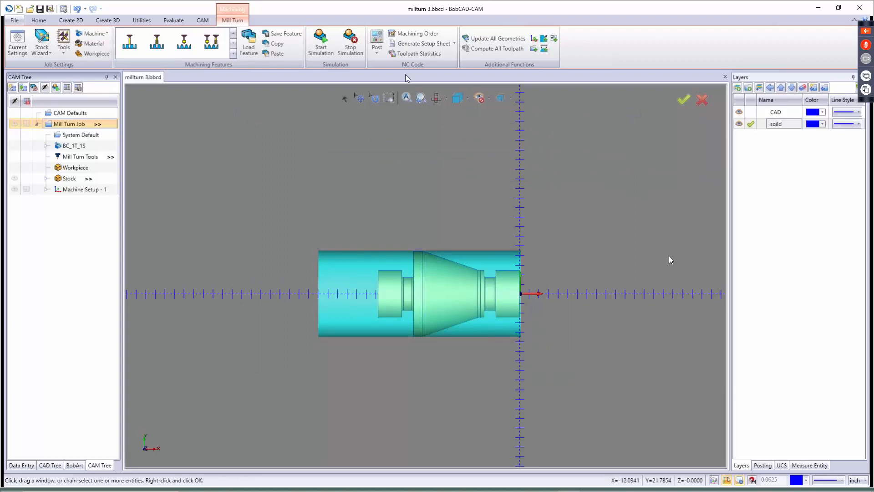
click(423, 54)
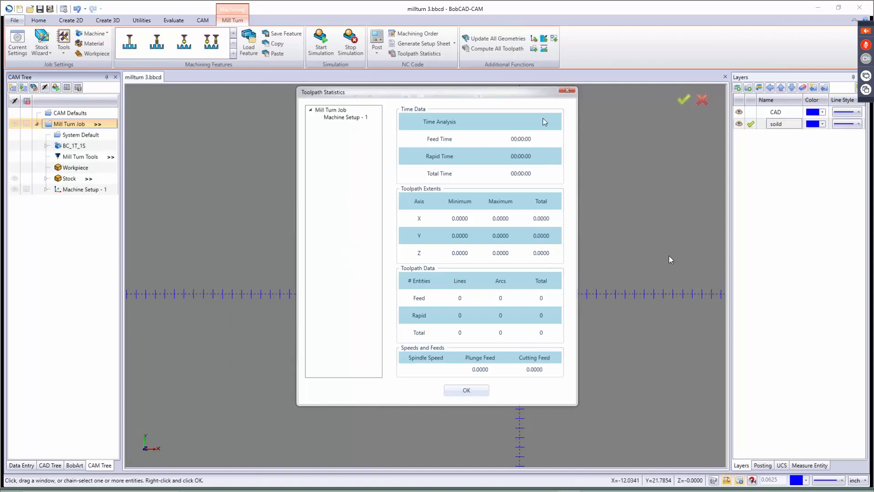
click(486, 391)
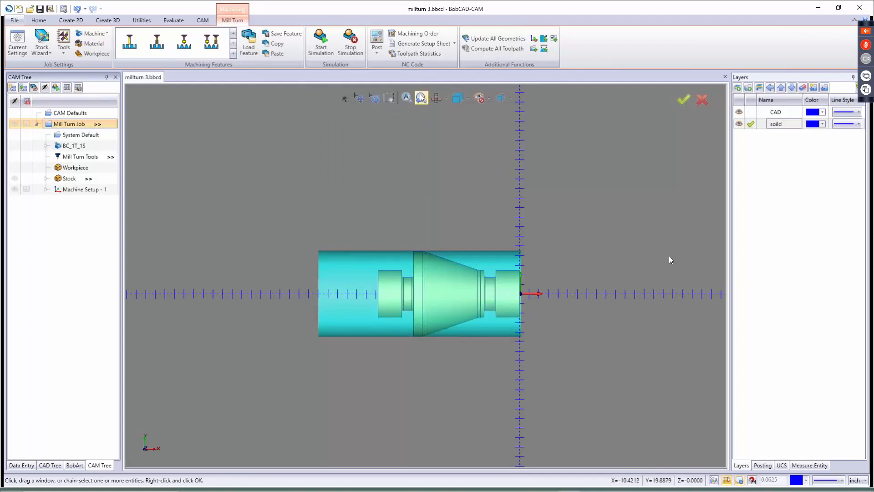
Generate a setup sheet from the Full Setup Sheet template, look through the report, and close it.
click(421, 44)
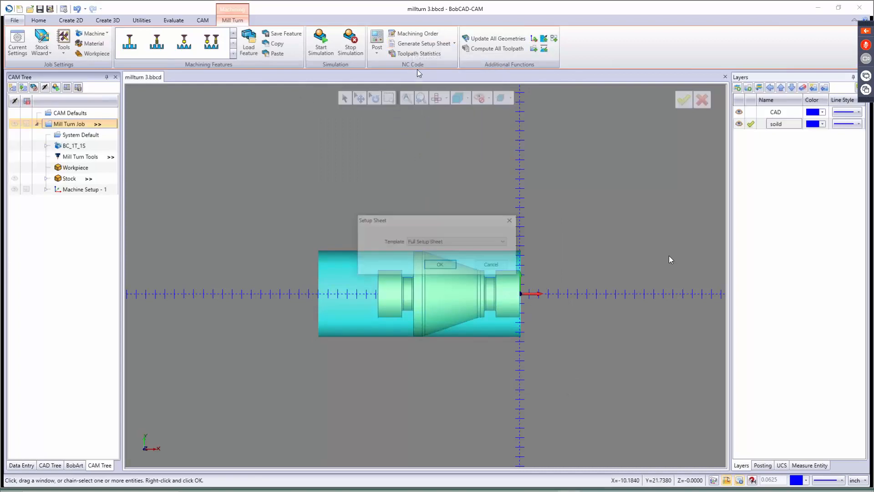
click(453, 245)
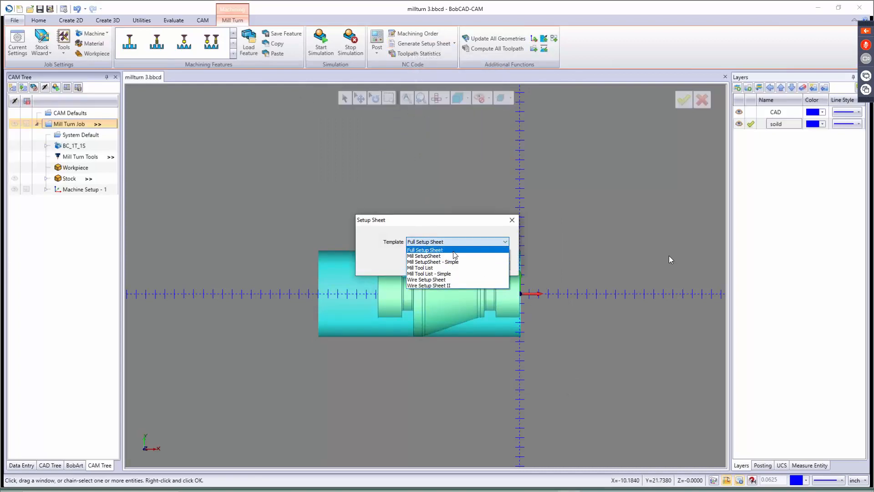
click(455, 250)
click(441, 265)
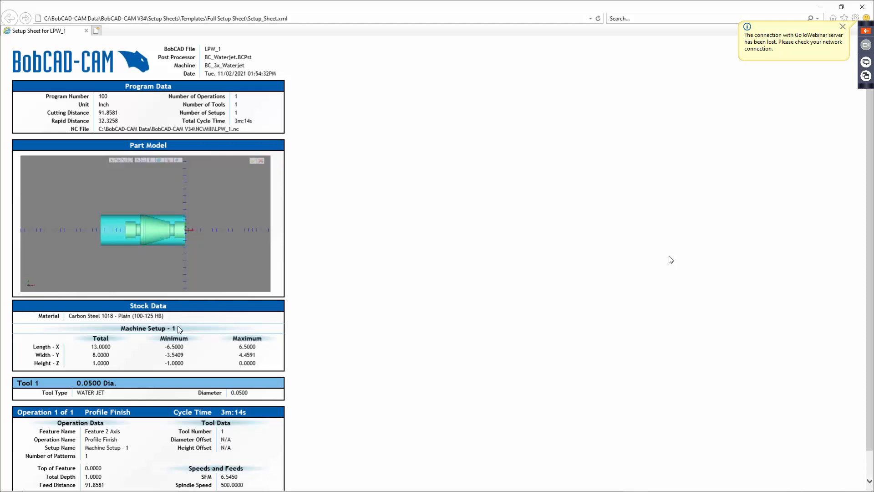
scroll(621, 121, down, 1)
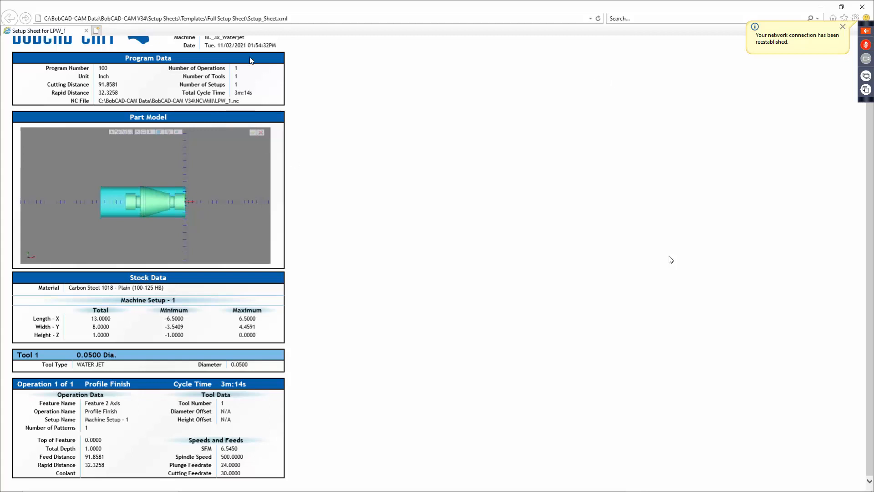
scroll(240, 53, up, 1)
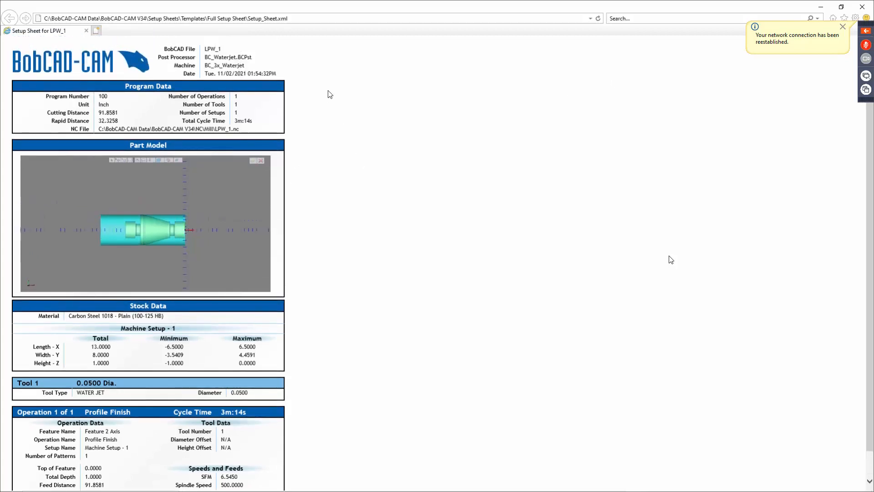
click(862, 7)
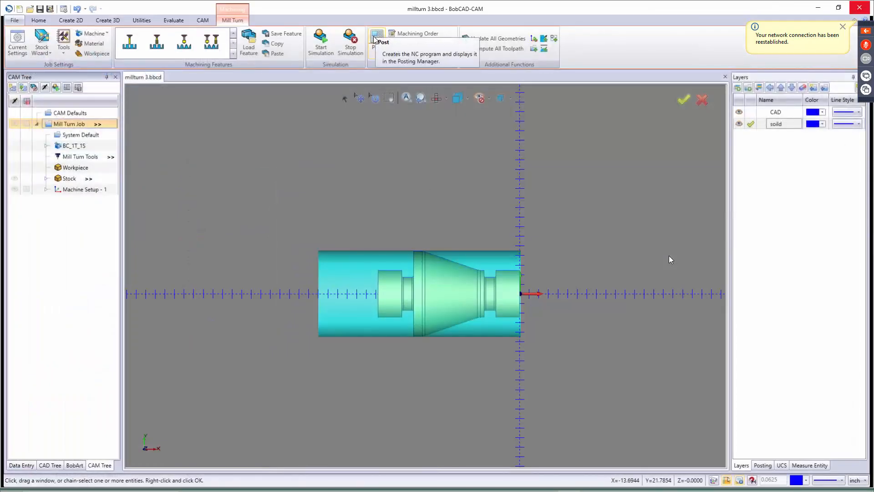
Post the Mill Turn job's NC program and view the output in the Posting manager.
click(373, 53)
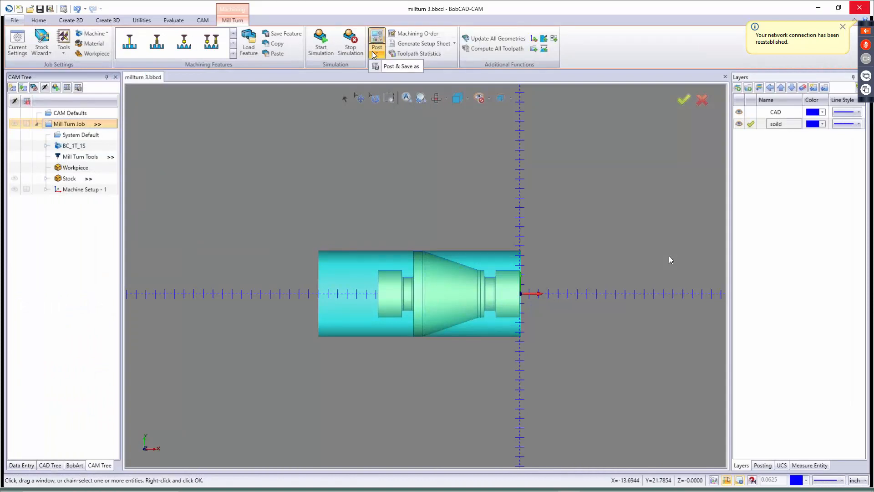
click(373, 36)
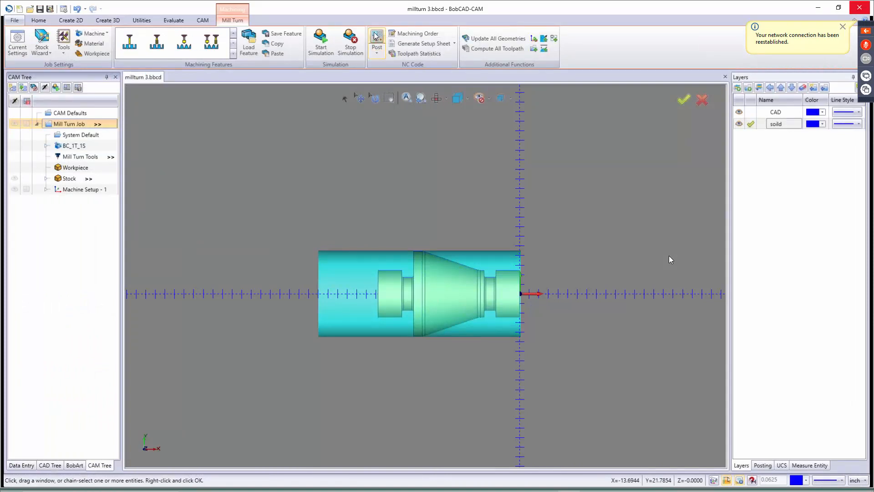
click(768, 465)
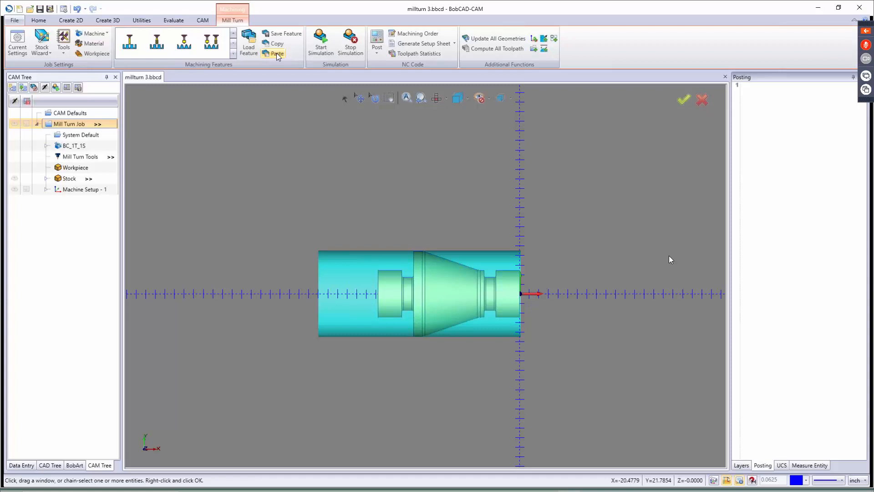
Look through the available Mill Turn machining features and the list of selectable machines.
click(233, 54)
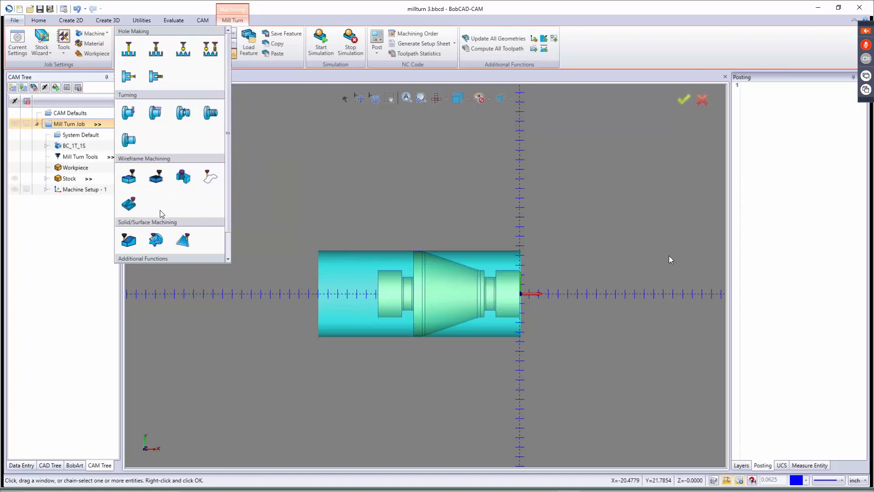
scroll(171, 224, down, 1)
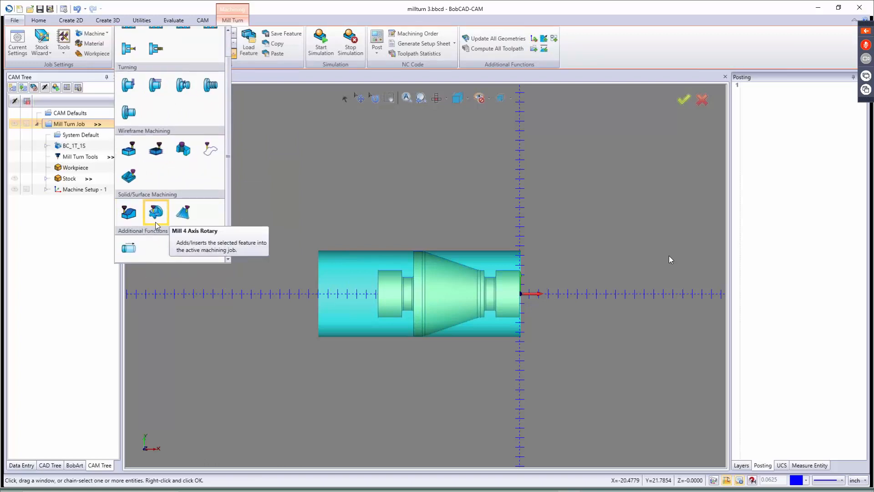
click(278, 168)
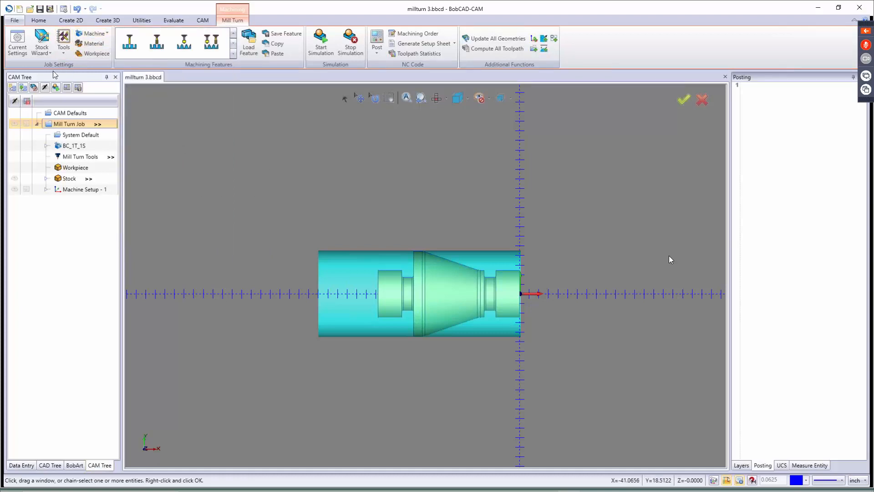
click(105, 35)
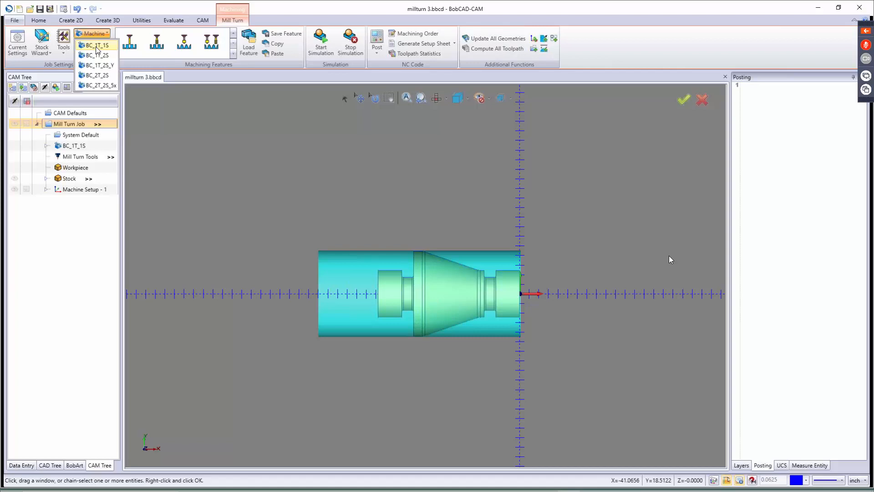
click(159, 118)
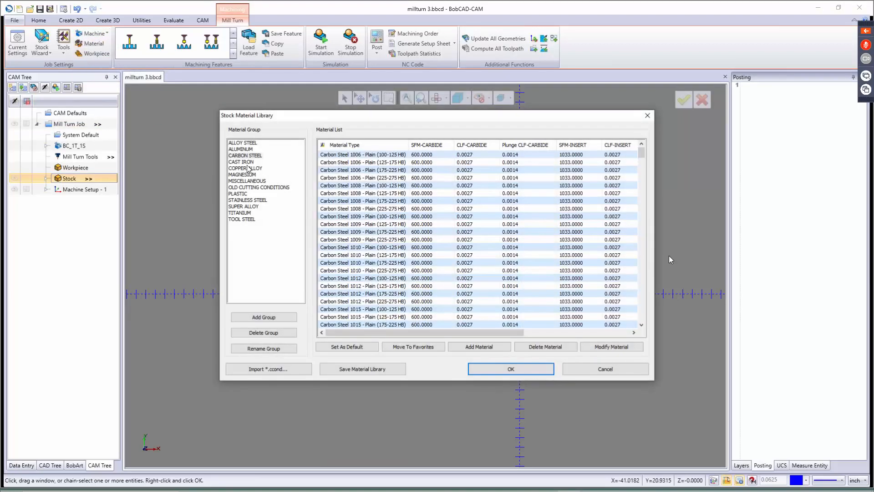
Assign Wrought Alum 6351-T4 (71 HB) from the Aluminum group as the stock material.
scroll(377, 238, down, 4)
click(347, 286)
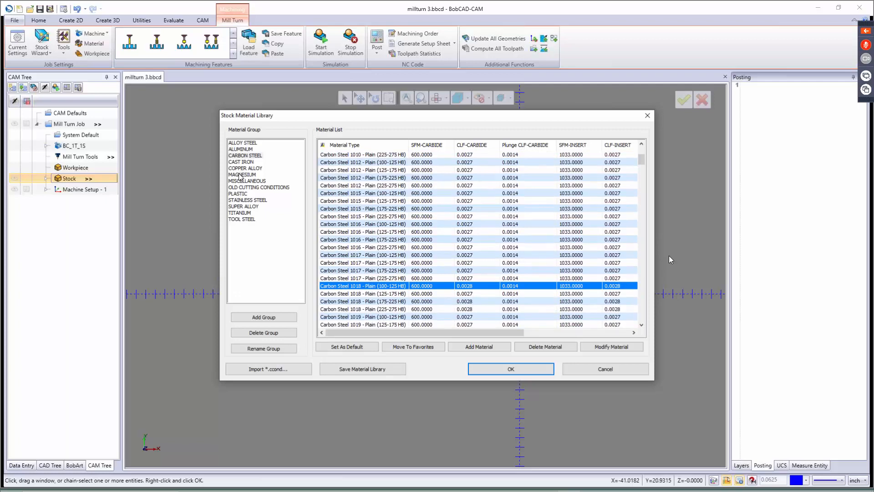
click(242, 149)
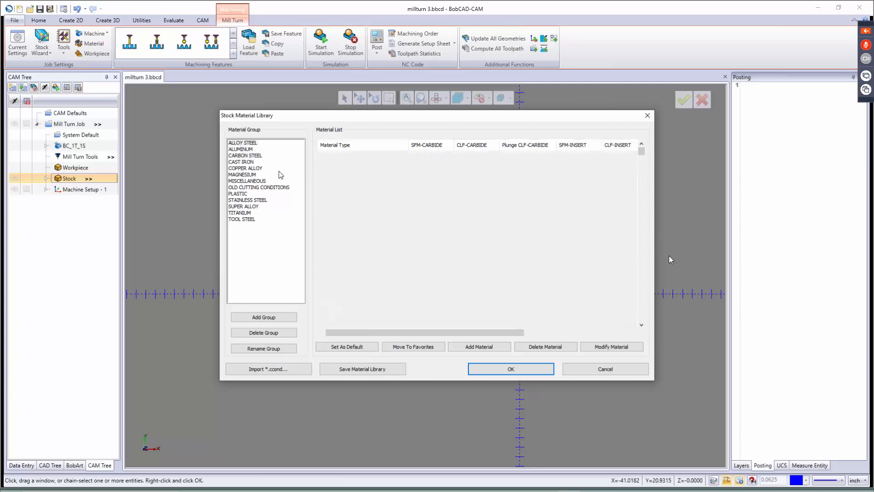
scroll(365, 248, down, 15)
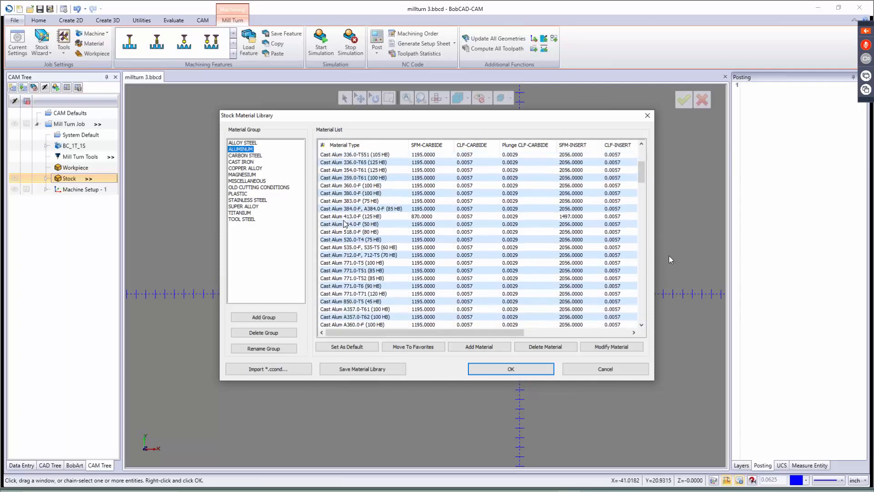
scroll(365, 248, down, 20)
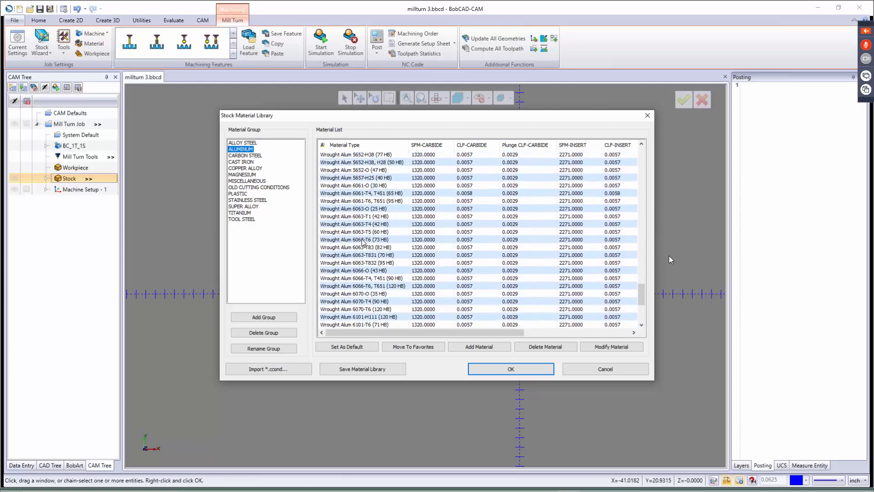
scroll(363, 242, up, 4)
scroll(362, 239, down, 8)
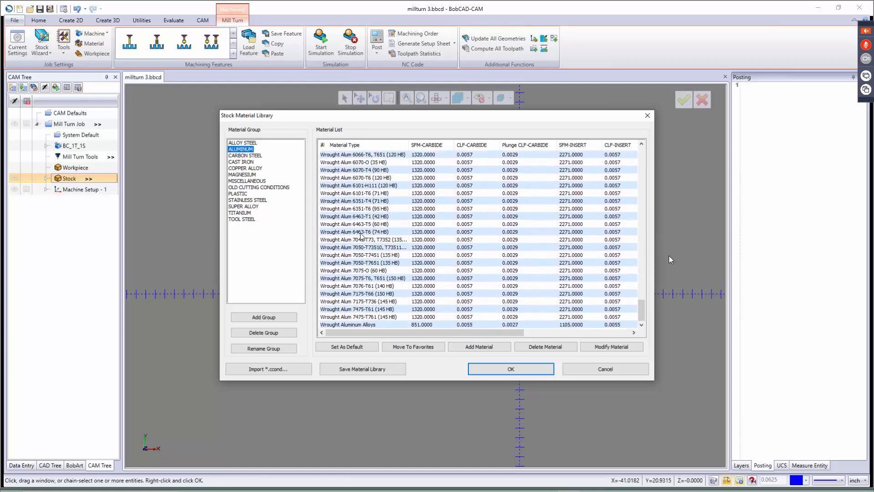
scroll(360, 237, up, 1)
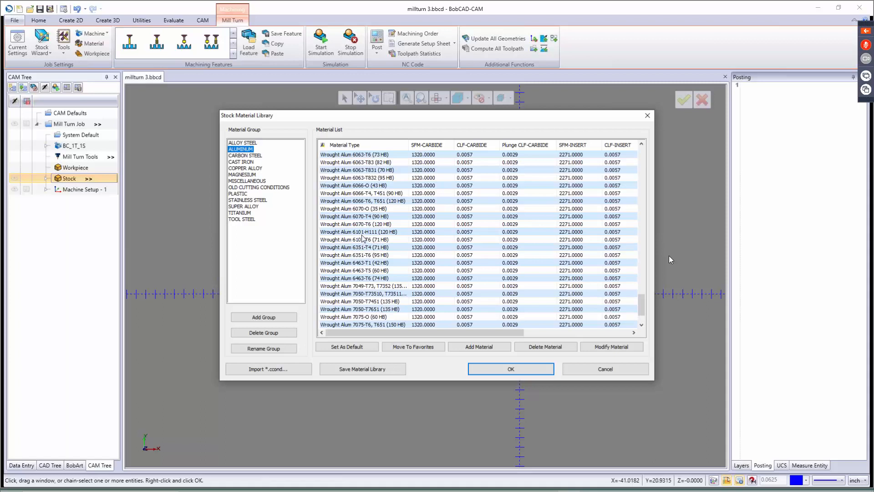
scroll(363, 245, up, 4)
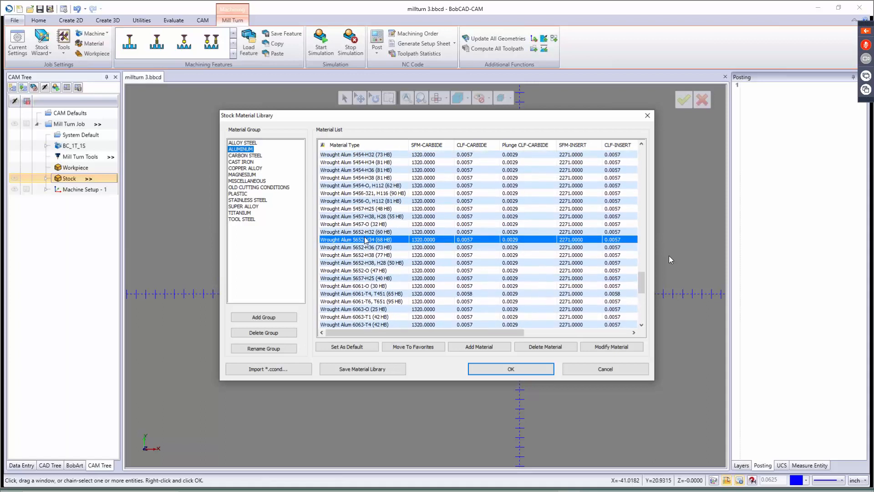
scroll(365, 243, down, 6)
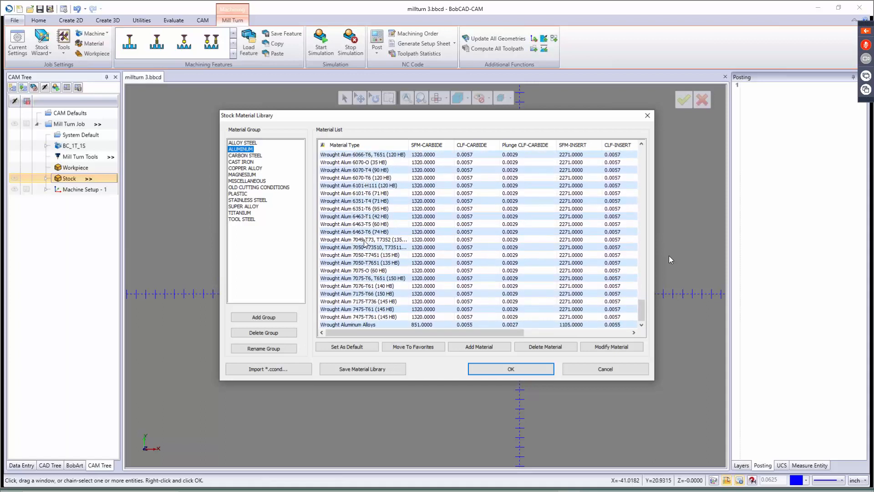
scroll(364, 218, up, 1)
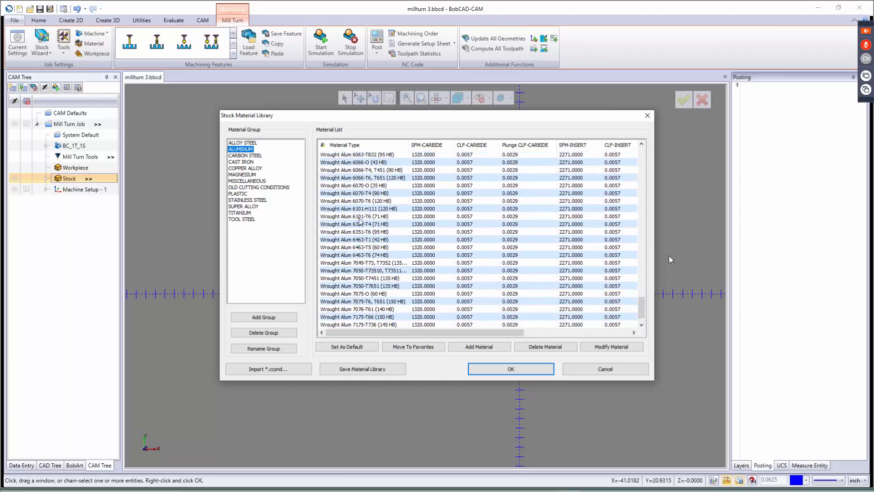
click(360, 225)
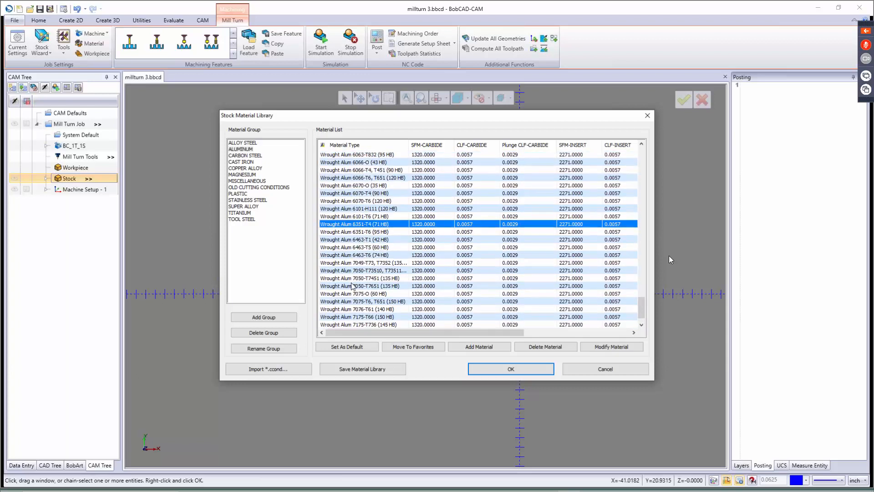
click(510, 370)
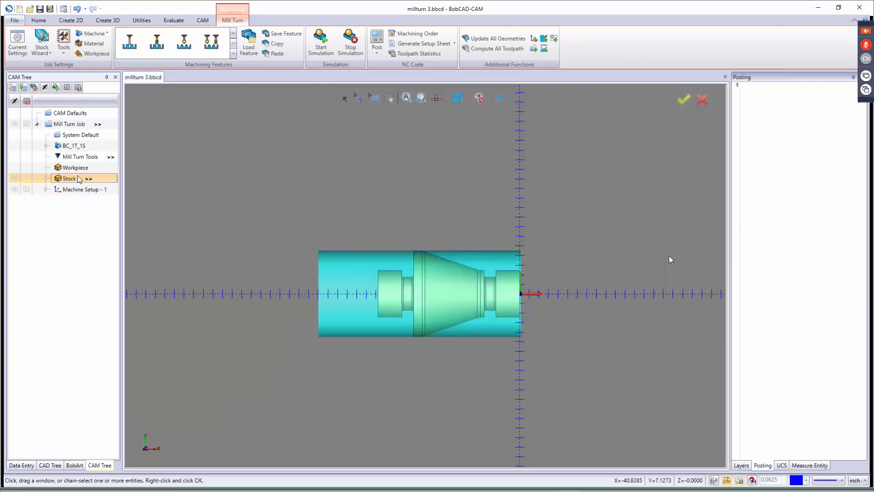
Check the material listed under the stock and the geometry selected for the workpiece, leaving both as they are.
click(46, 178)
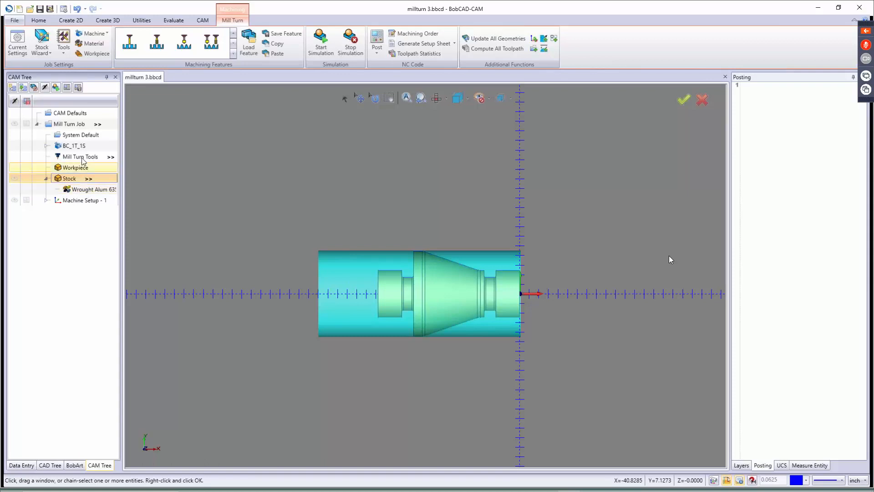
click(90, 54)
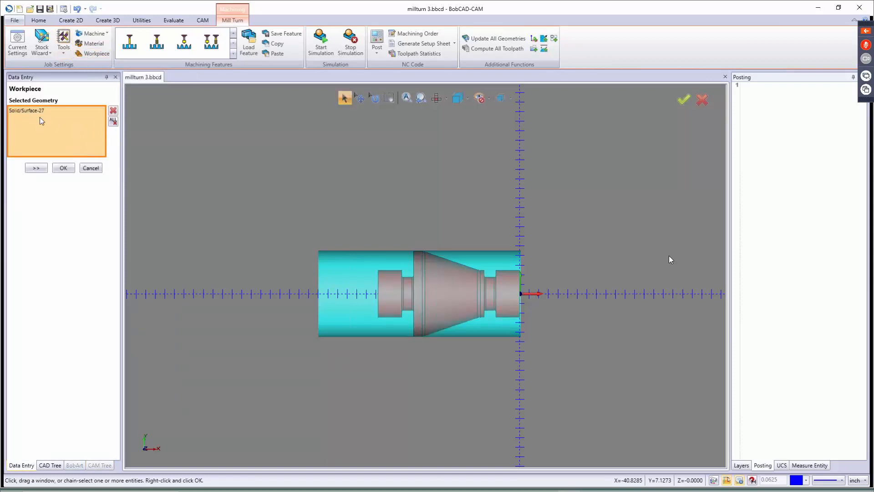
click(90, 168)
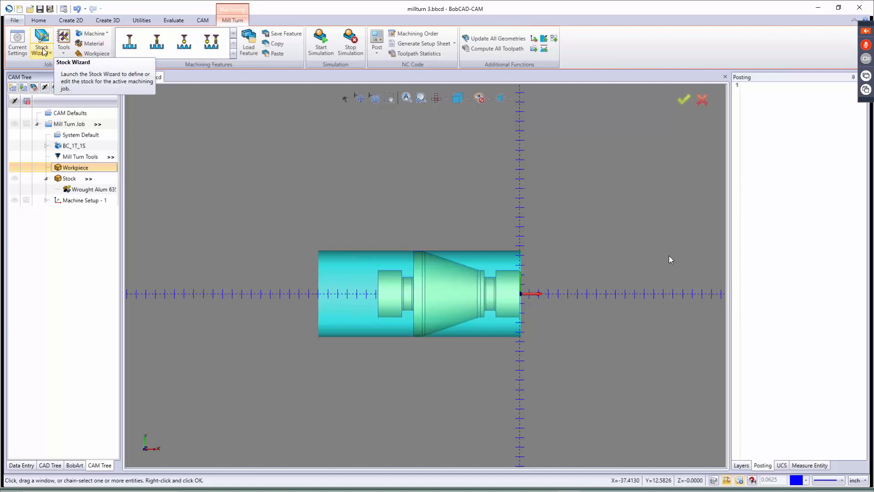
Look through the tool library's Drill, Mill, Generic and Lathe categories, and close it without changes.
click(65, 52)
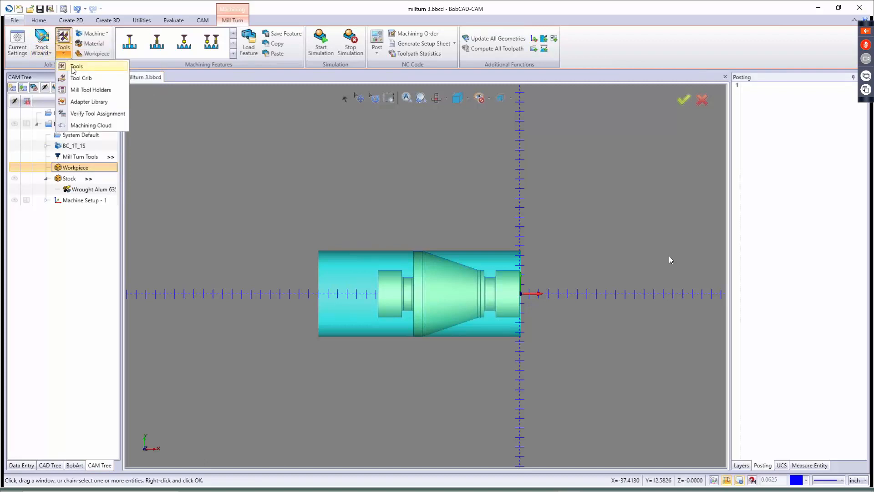
click(74, 66)
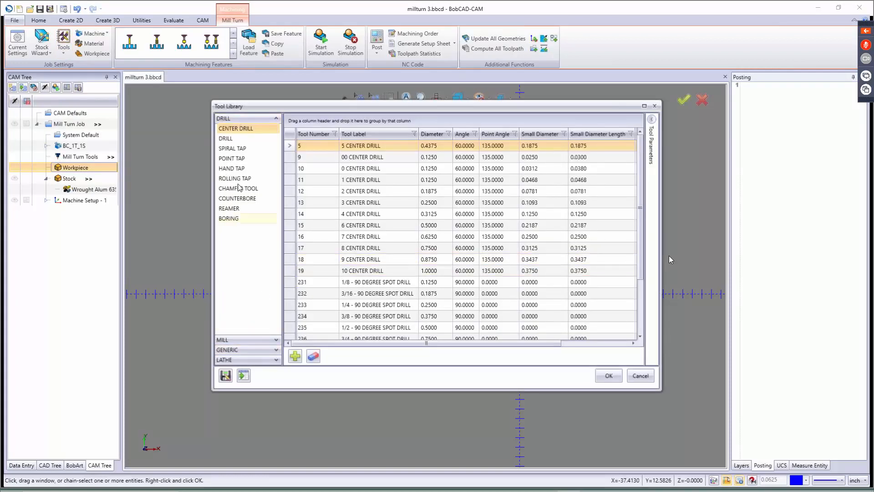
click(231, 340)
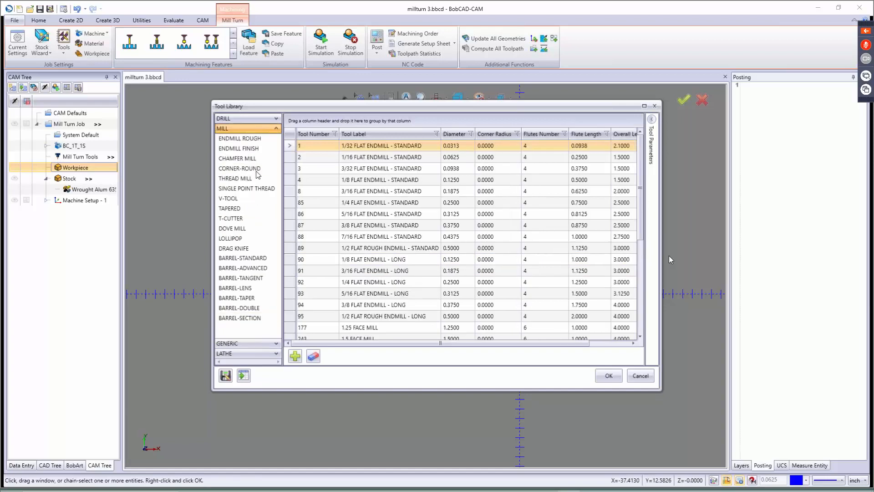
click(244, 345)
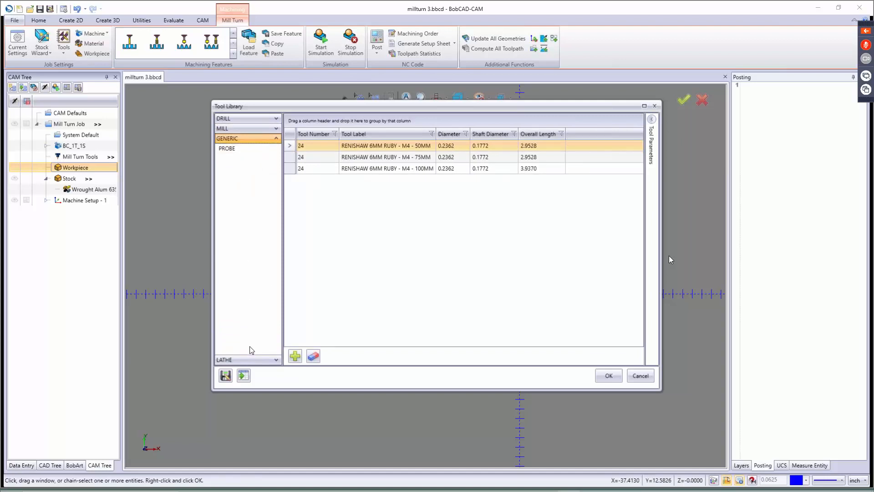
click(245, 358)
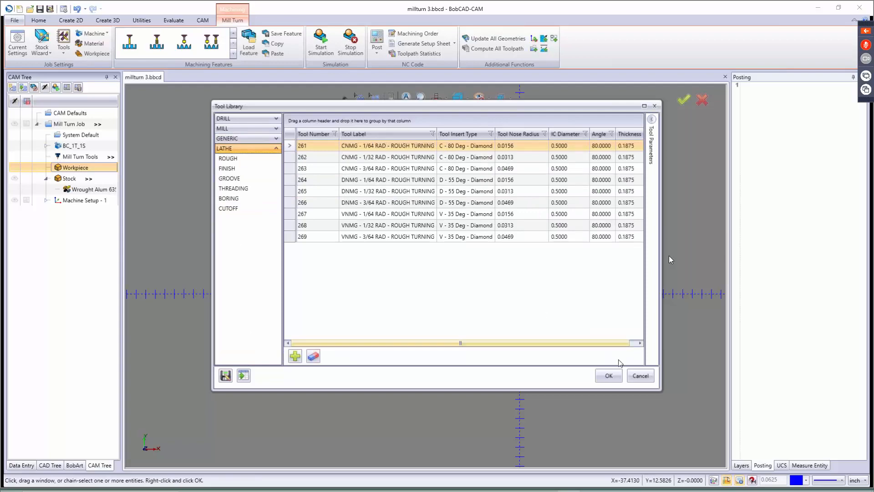
click(644, 376)
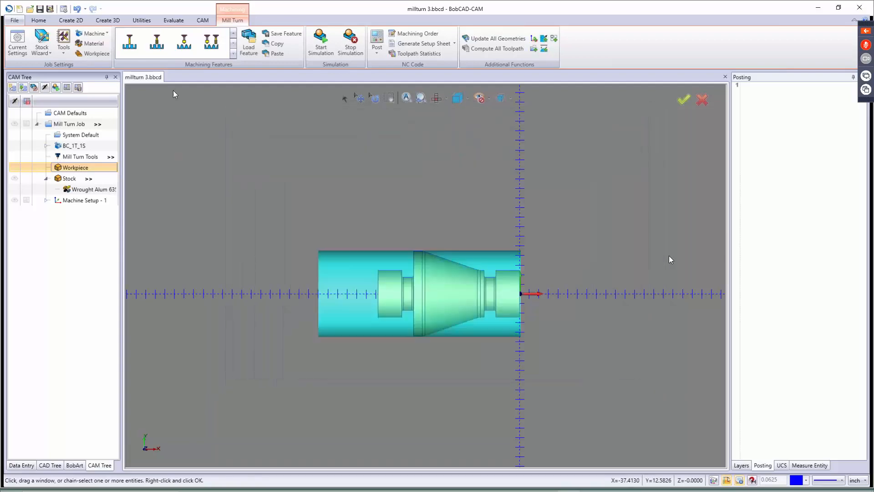
Examine the job's tool assignments, try turning off automatic tool IDs, and cancel the change.
click(63, 52)
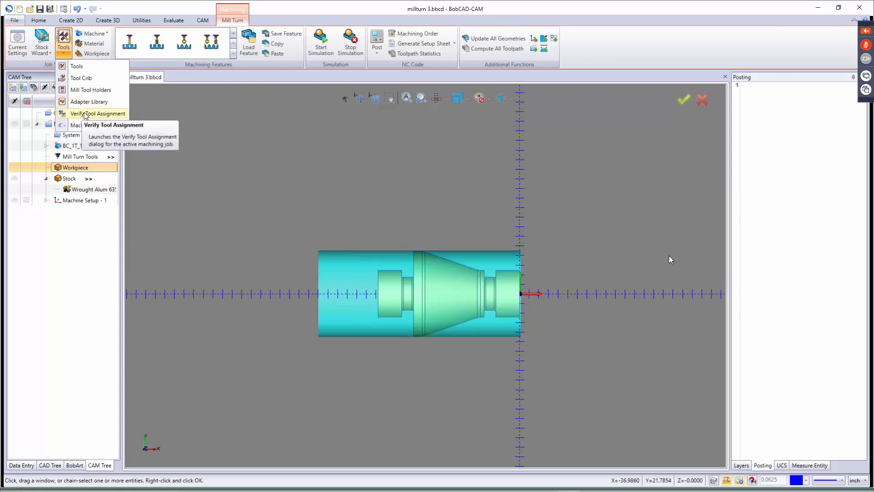
click(84, 113)
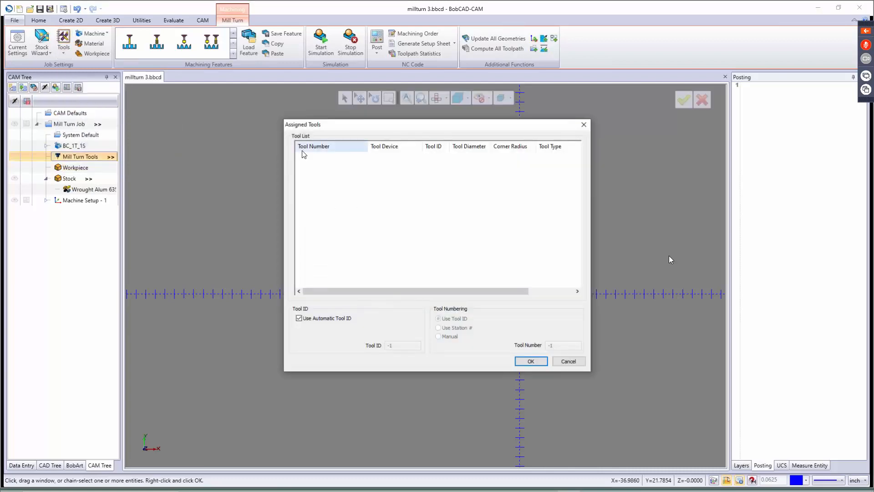
click(310, 318)
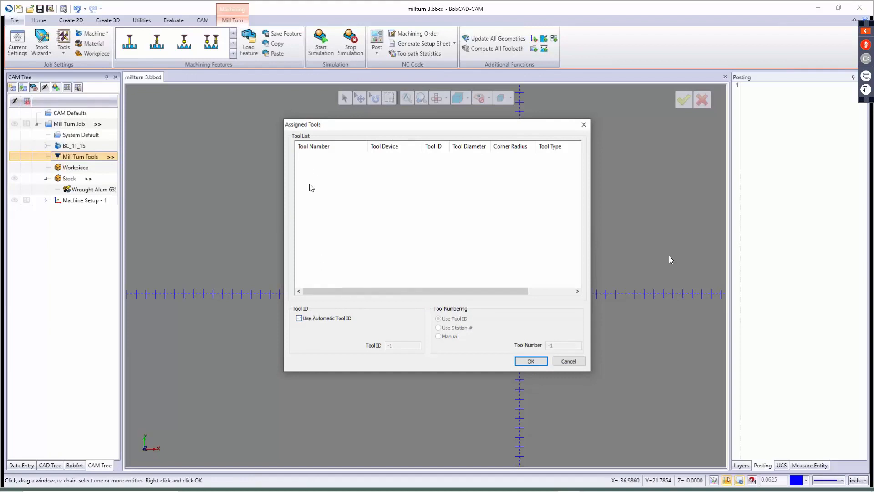
click(567, 363)
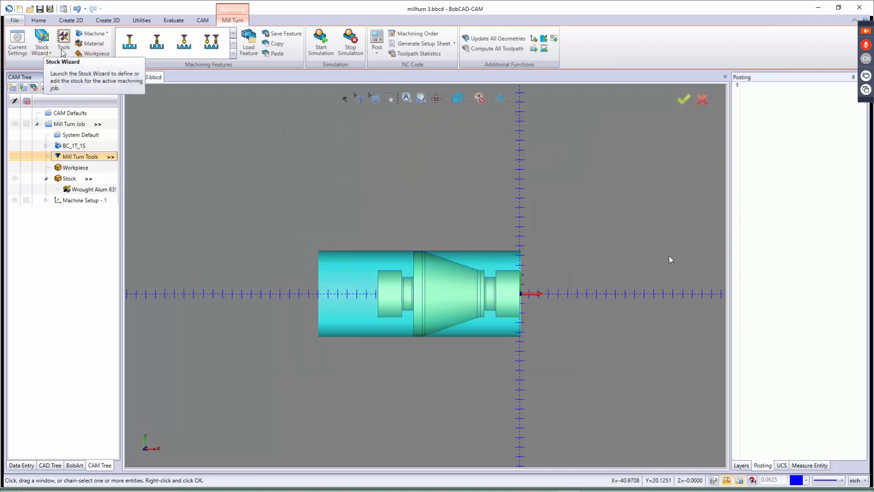
Mount the Boring Bar Adapter from the VDI Adapters on the upper turret's Station # 1 with a Z shift of 1, and accept the tool crib.
click(62, 51)
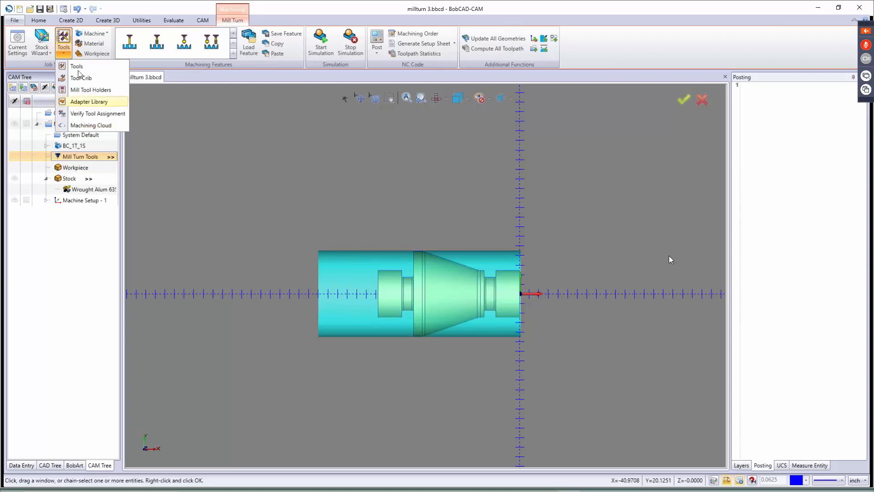
click(61, 78)
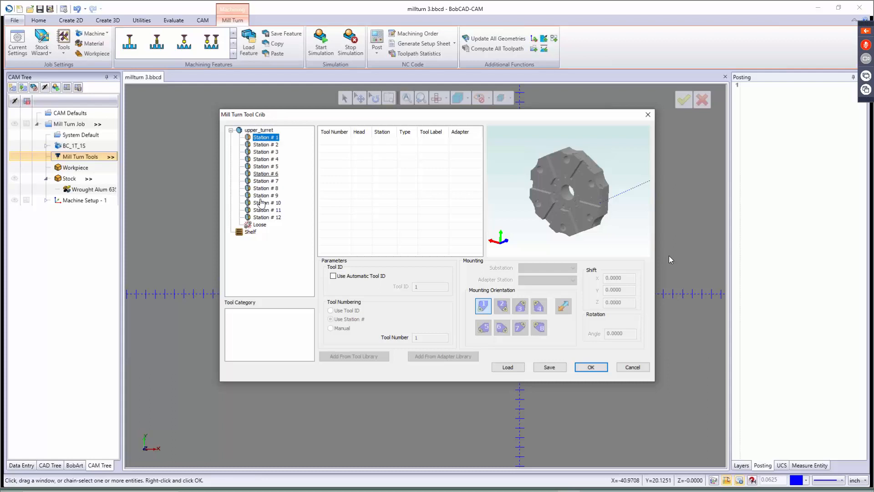
right_click(262, 140)
click(291, 144)
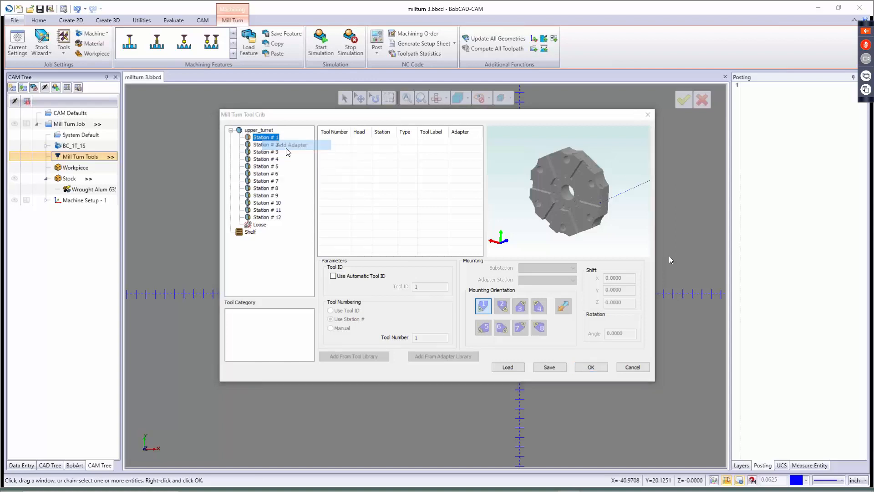
click(476, 175)
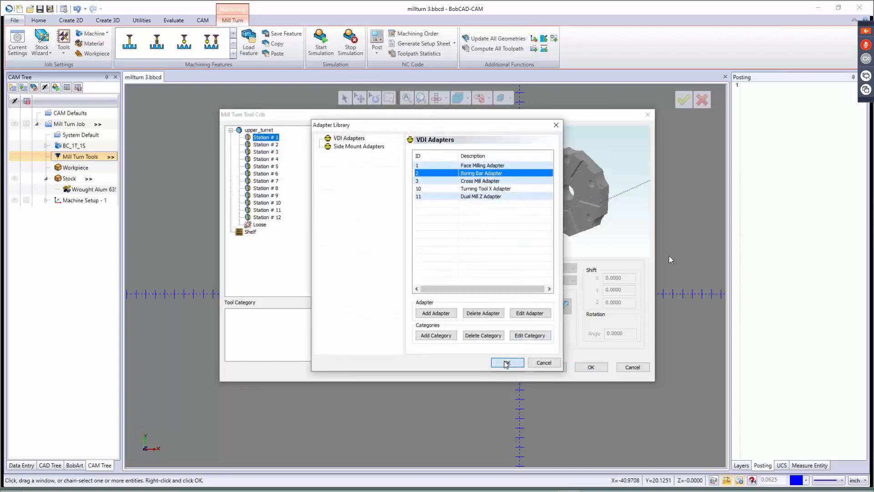
click(508, 363)
middle_drag(606, 214, 530, 206)
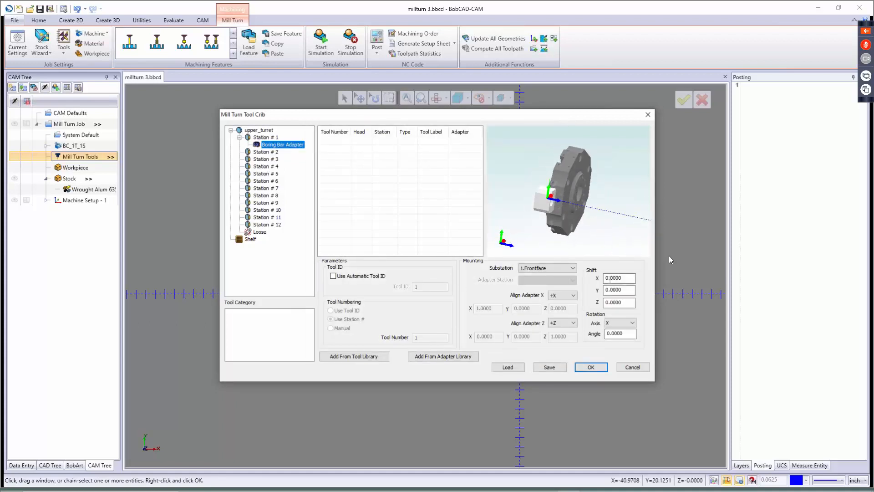
double_click(627, 304)
key(Return)
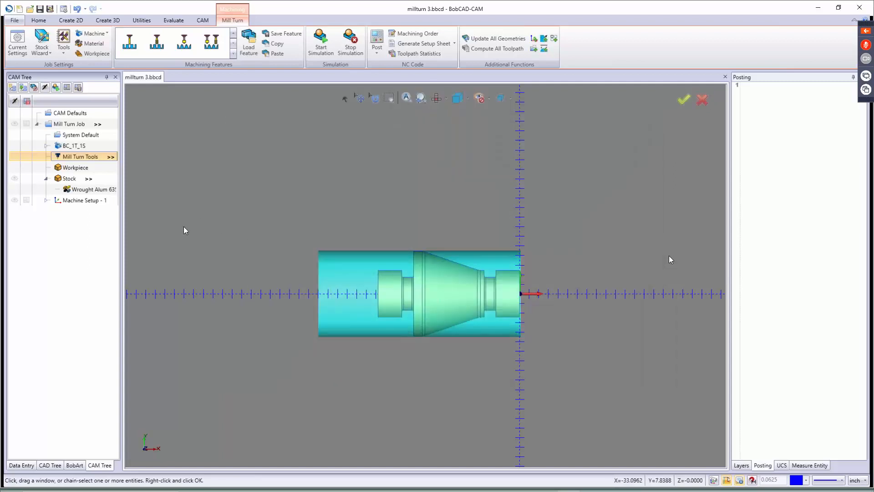
Reopen the tool crib and set the Z shift of Station # 1's Boring Bar Adapter to 2.
click(63, 56)
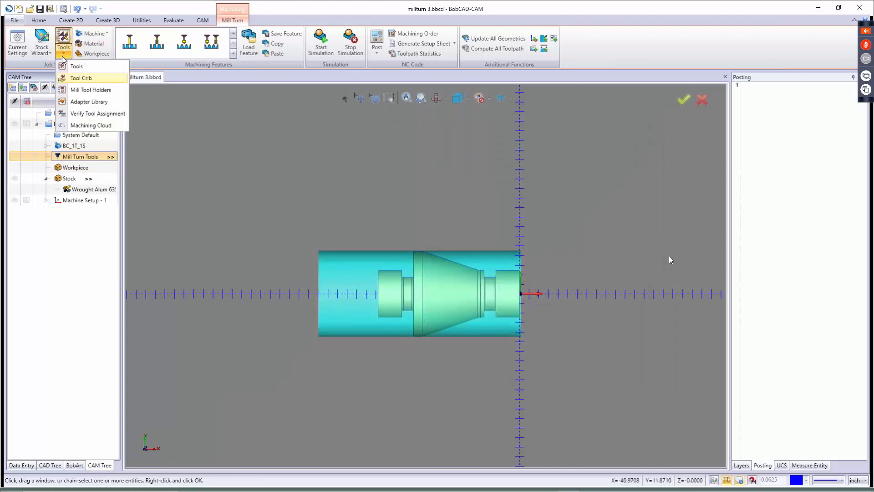
click(85, 78)
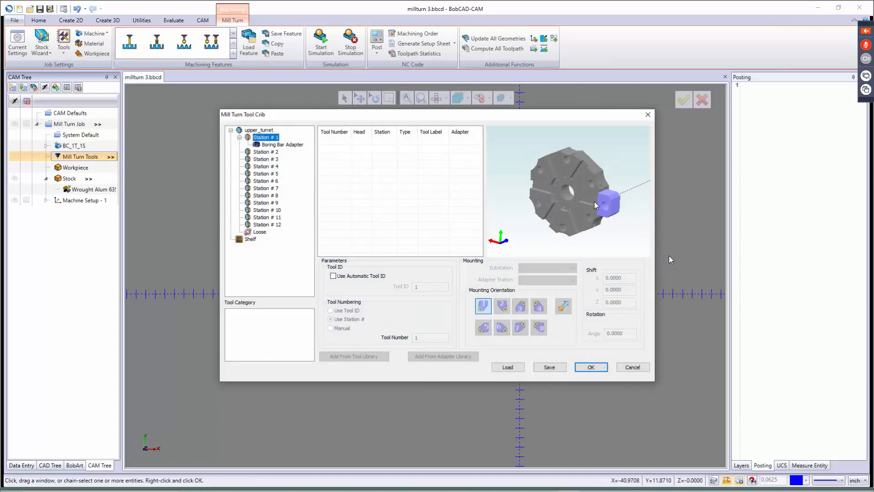
click(283, 145)
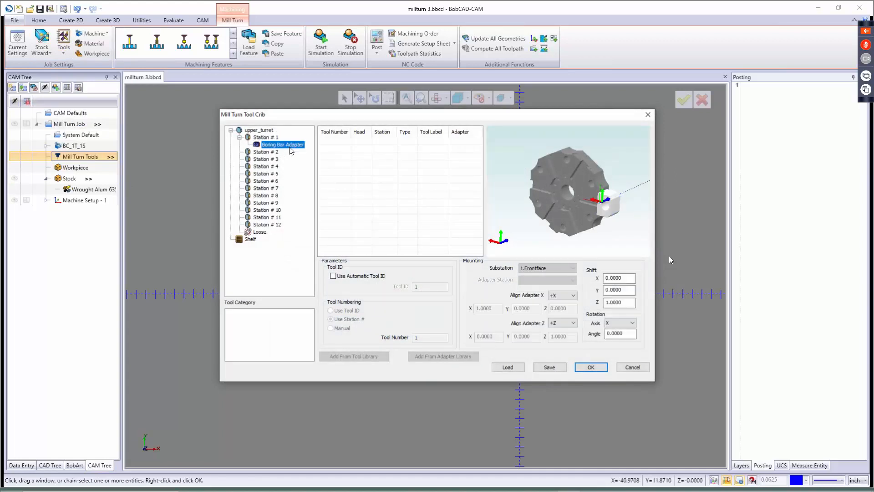
middle_drag(588, 191, 514, 191)
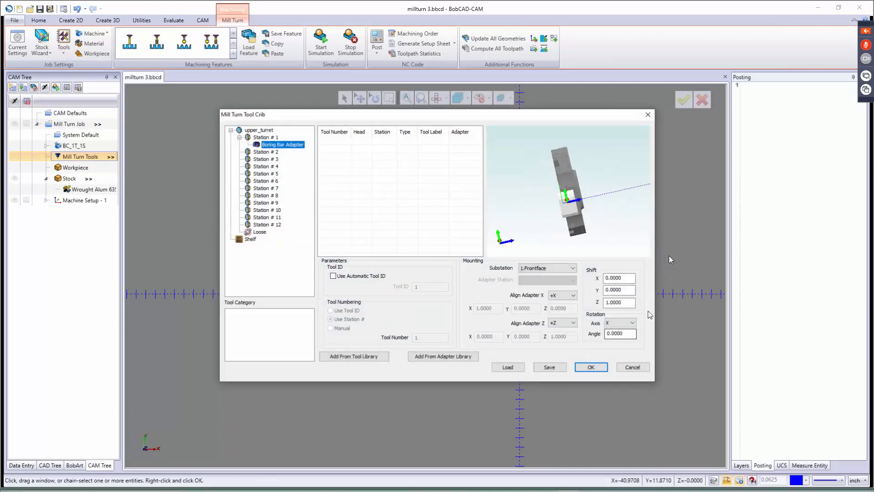
click(623, 302)
drag(623, 302, 583, 299)
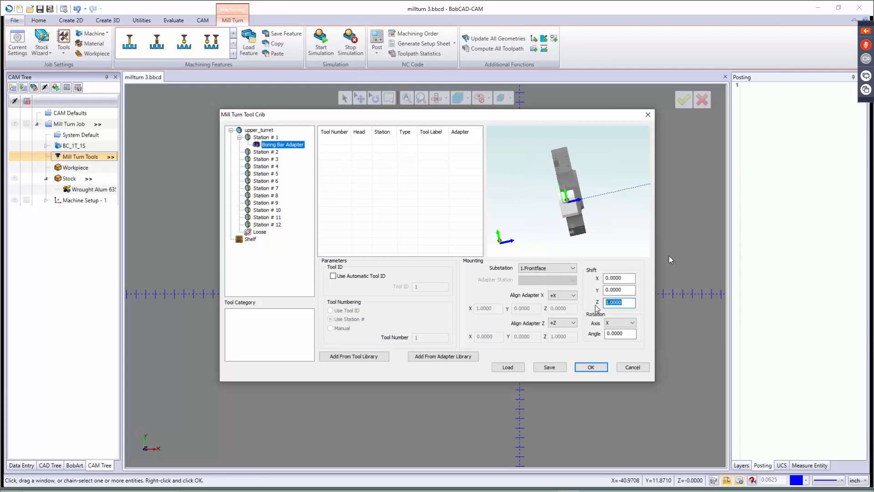
text(2)
click(627, 292)
middle_drag(586, 215, 625, 213)
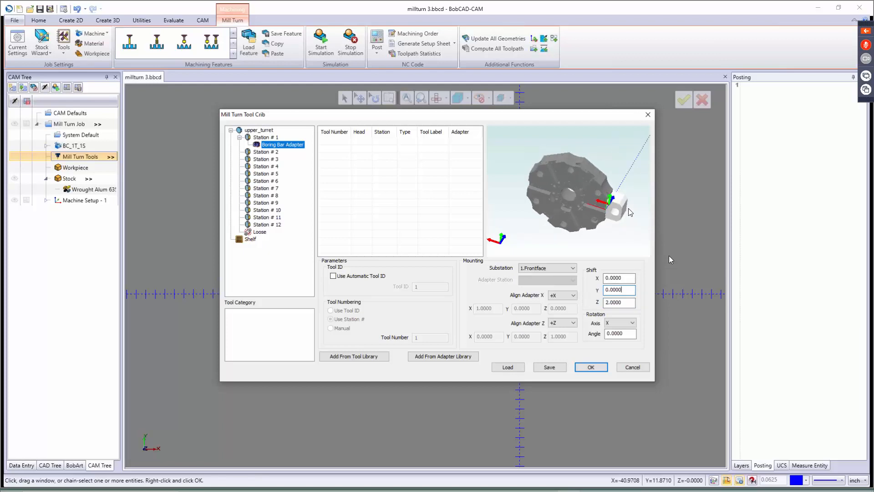
Add the lathe boring tool CNMG- 1/32 RAD .750 BORING BAR to the Boring Bar Adapter on Station # 1.
right_click(273, 149)
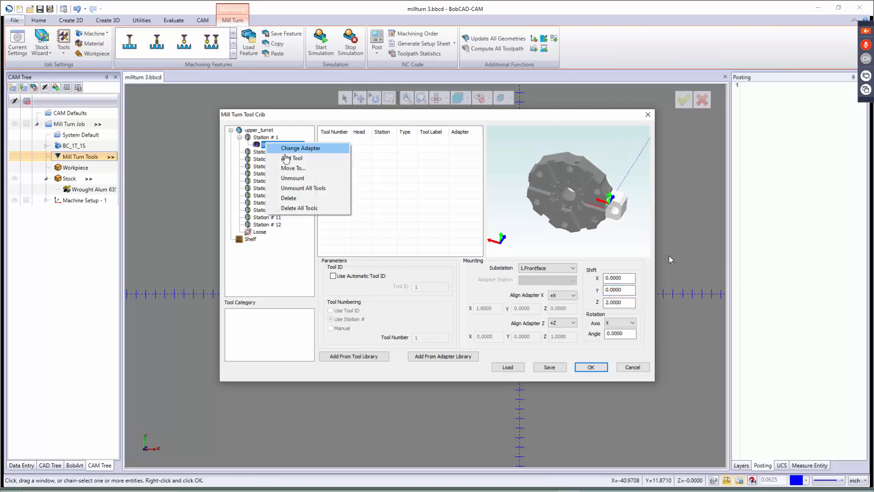
click(291, 158)
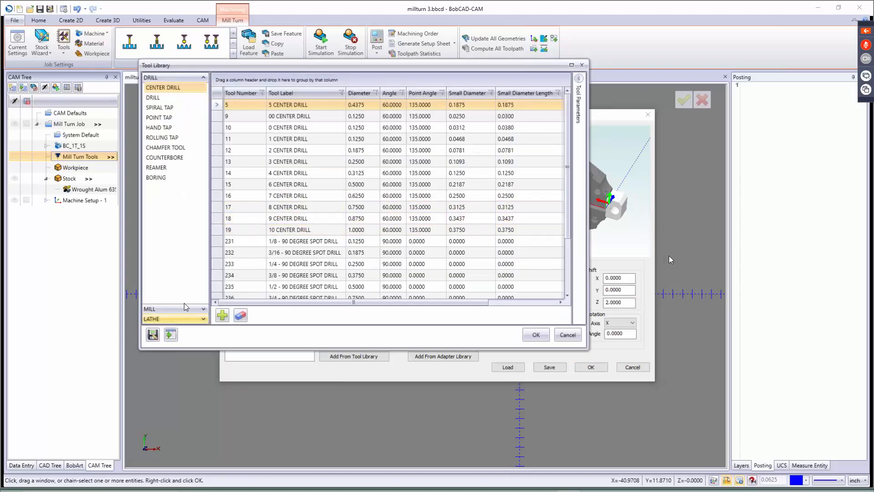
click(172, 319)
click(156, 148)
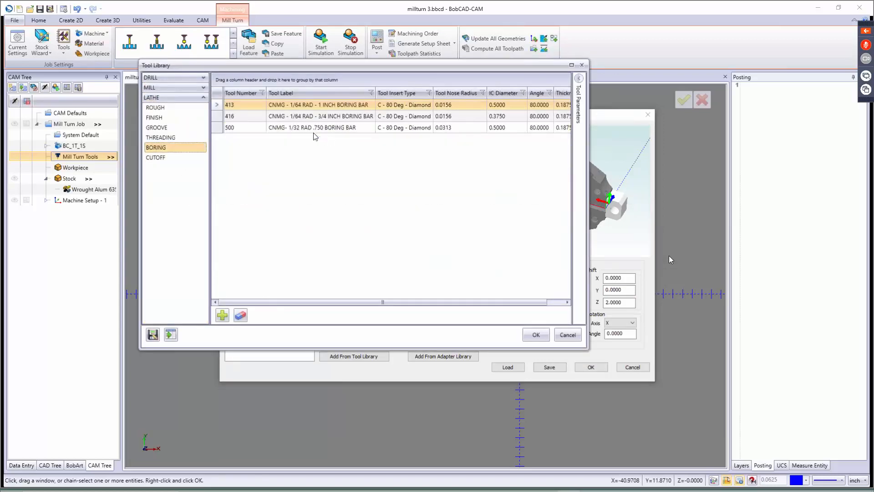
click(313, 128)
click(536, 336)
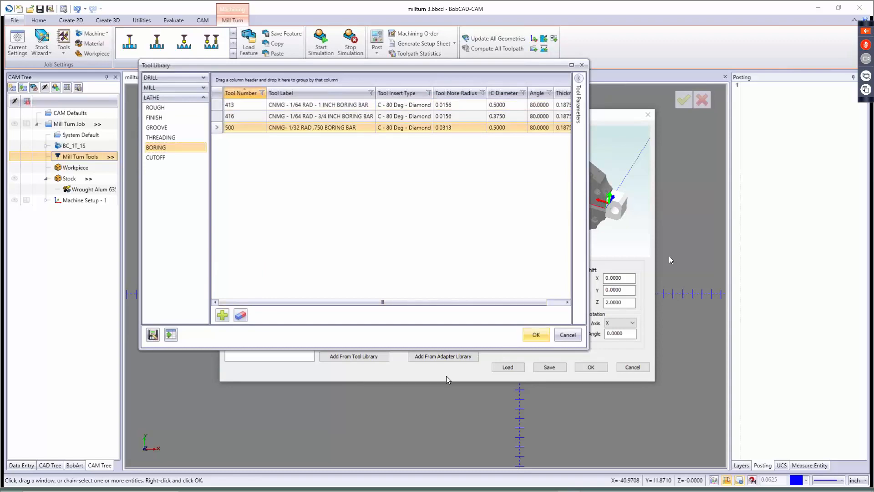
Set the boring bar's X shift to -6 and inspect its fit in the adapter from several angles.
scroll(609, 209, up, 3)
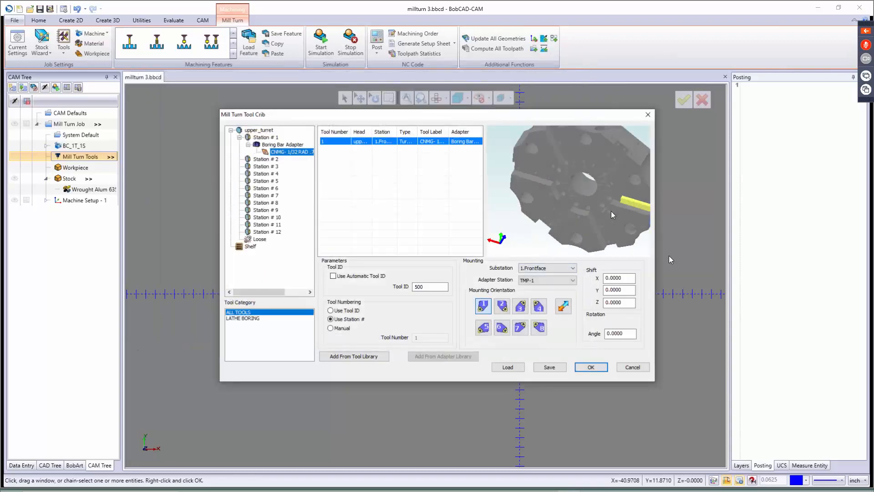
scroll(611, 211, down, 5)
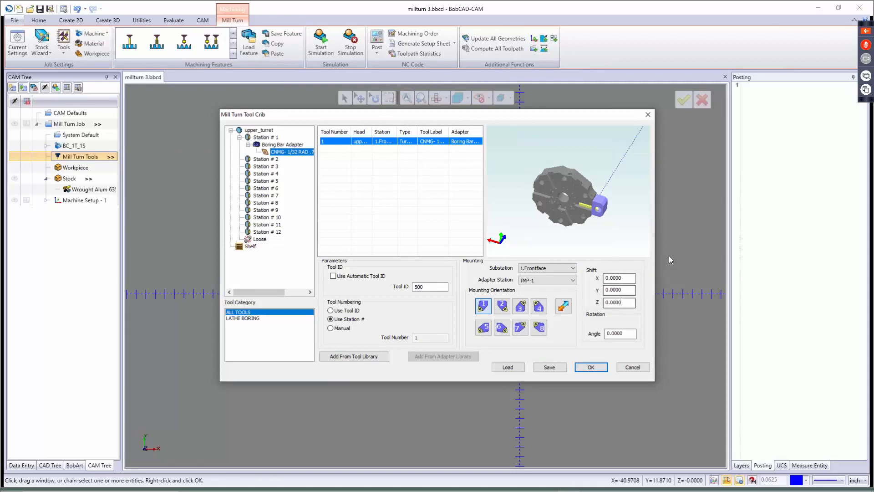
drag(627, 278, 554, 282)
text(-6)
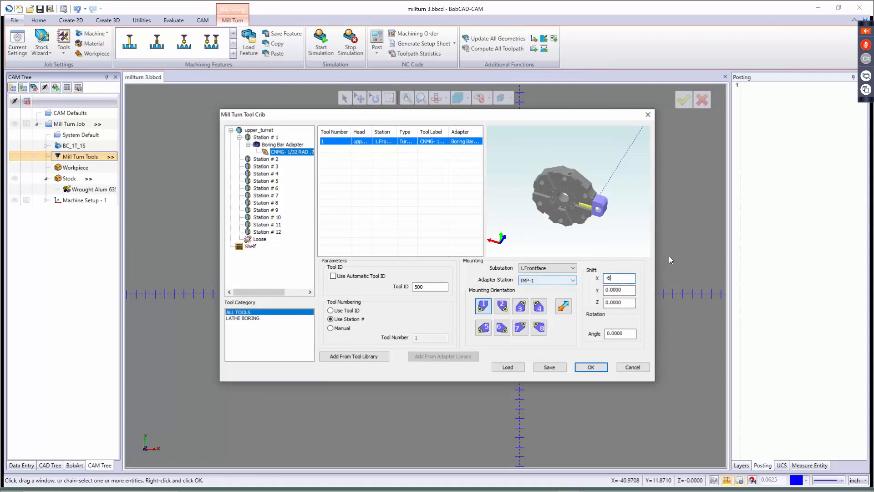
key(Tab)
scroll(606, 217, down, 3)
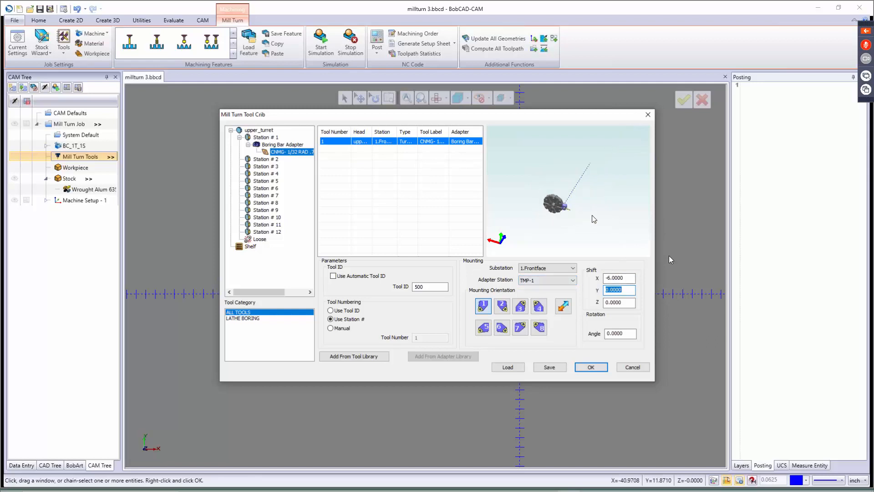
scroll(605, 213, up, 4)
middle_drag(612, 210, 538, 194)
right_click(524, 193)
click(539, 182)
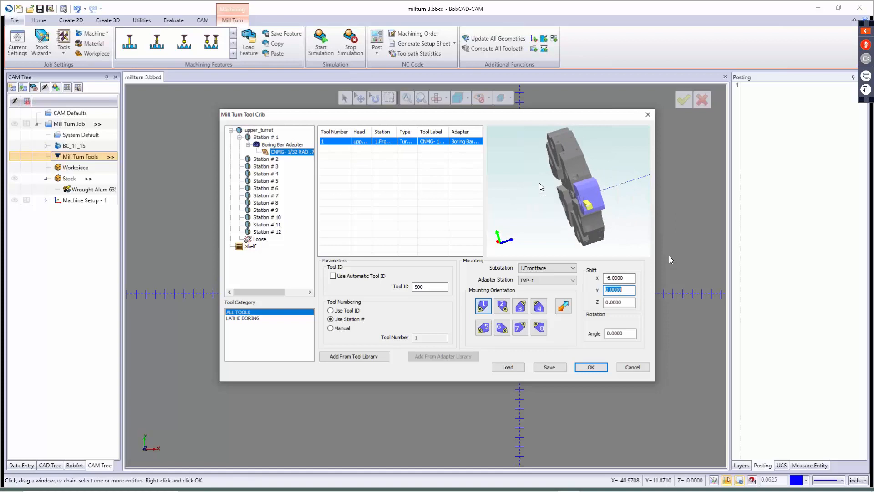
middle_drag(530, 182, 590, 195)
scroll(572, 184, up, 5)
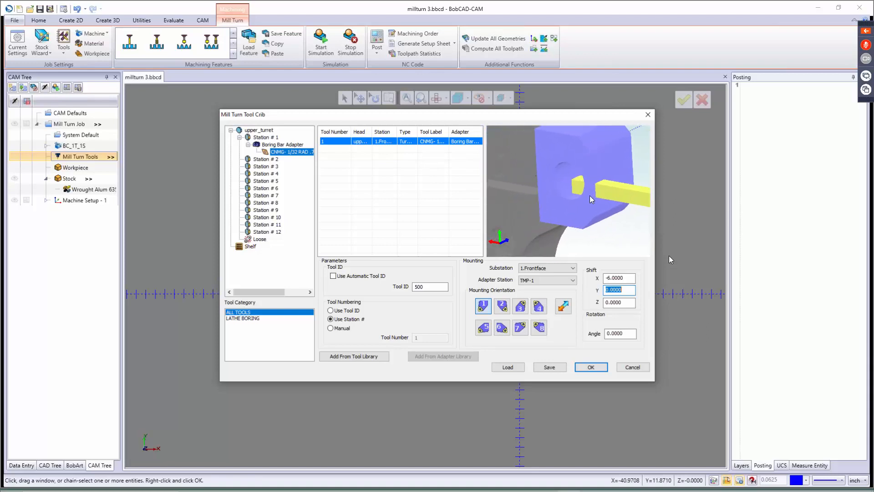
Try mounting orientations 2 through 8 on the boring bar, then restore orientation 1 and keep the 1.Frontface substation.
click(502, 306)
click(521, 306)
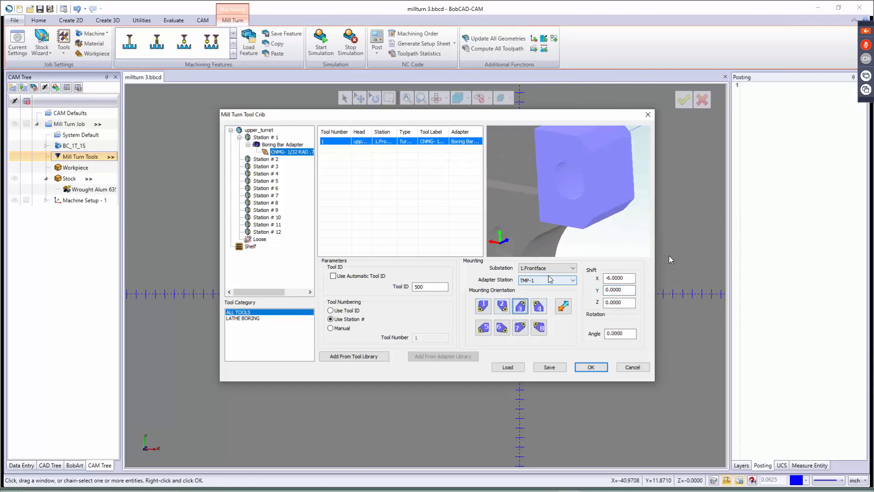
scroll(554, 202, up, 3)
scroll(555, 207, down, 5)
scroll(555, 210, down, 3)
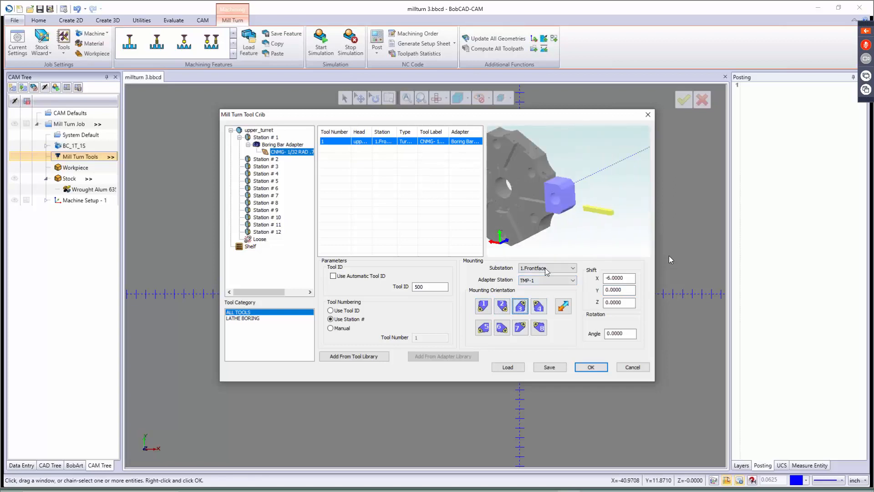
click(539, 306)
click(537, 331)
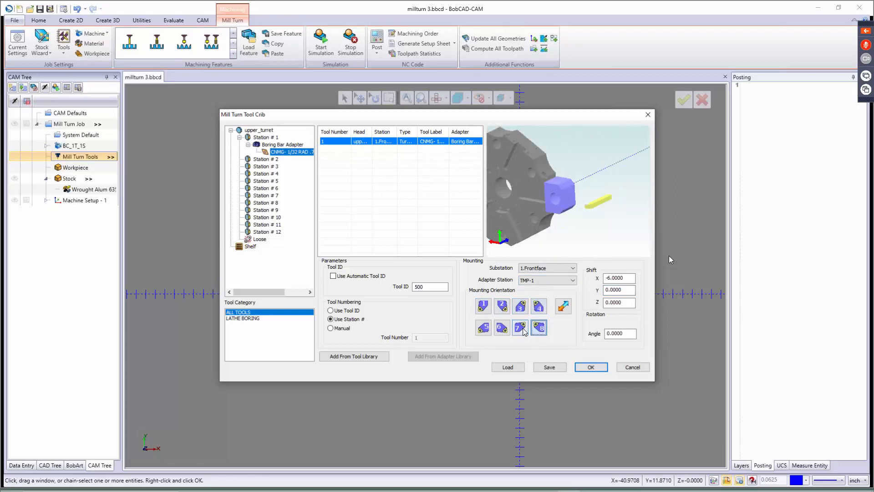
click(519, 330)
click(503, 330)
click(480, 328)
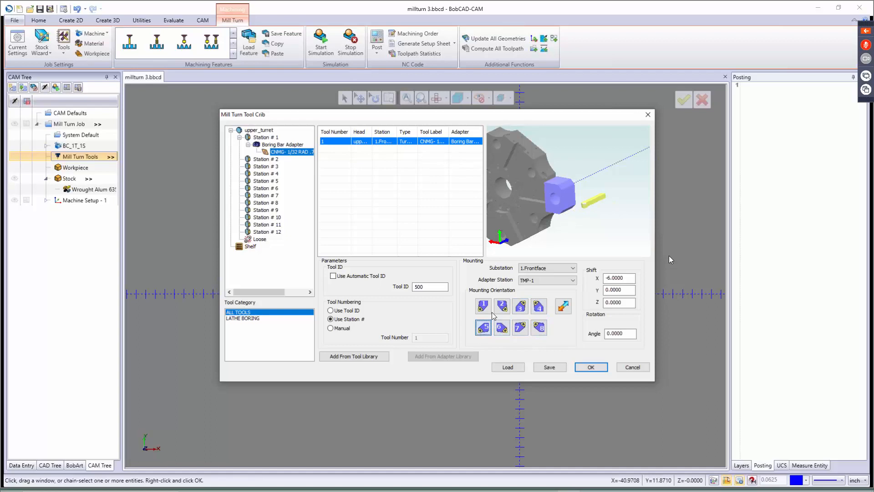
click(484, 307)
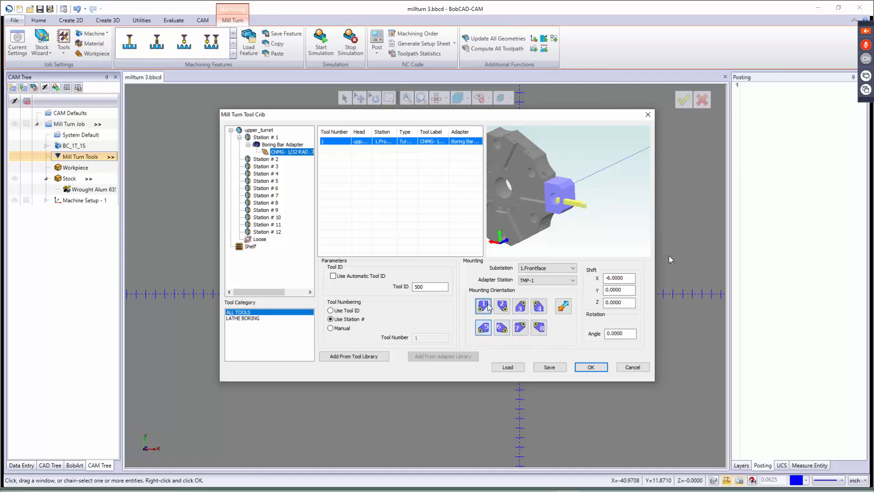
click(553, 267)
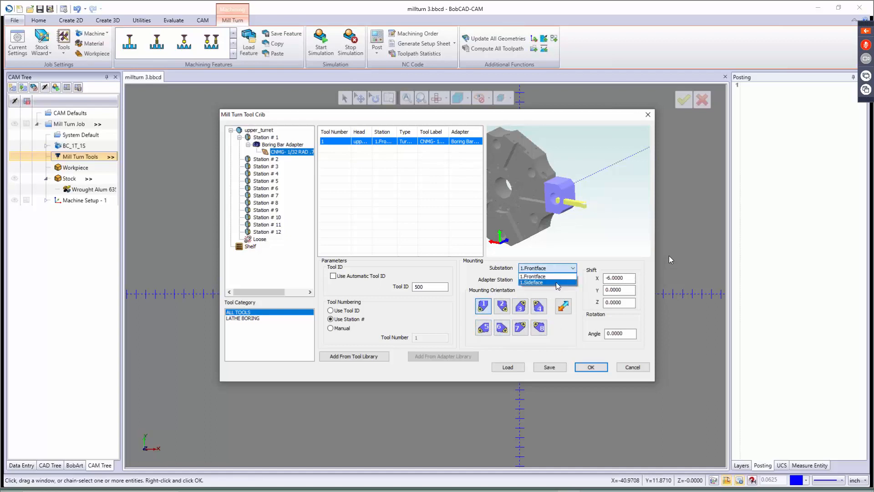
click(554, 276)
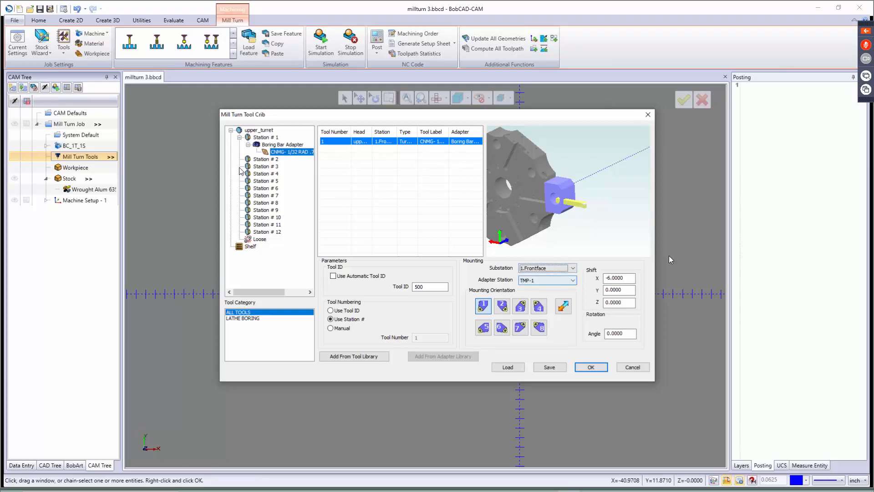
Delete the Boring Bar Adapter with its tool from Station # 1 and accept the tool crib.
right_click(285, 146)
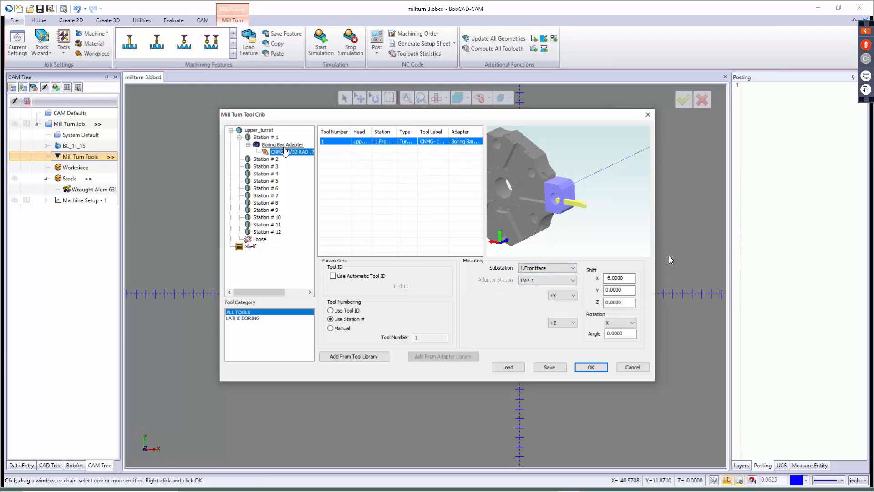
click(305, 204)
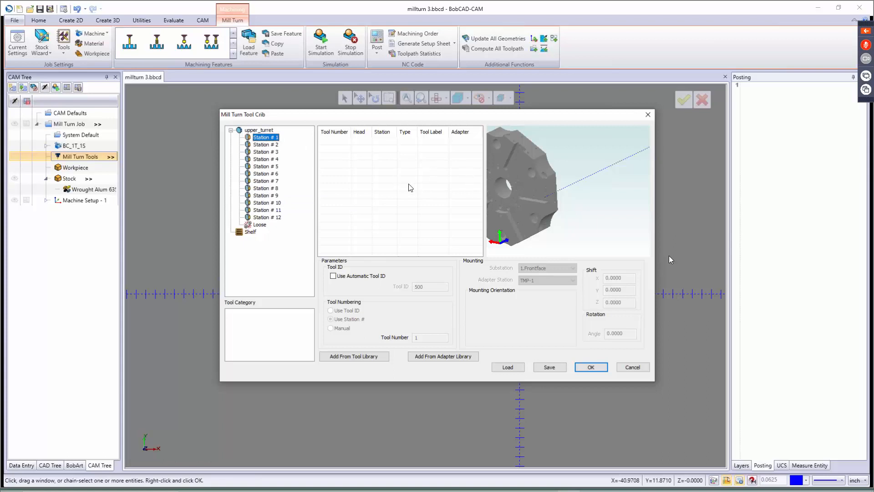
click(588, 368)
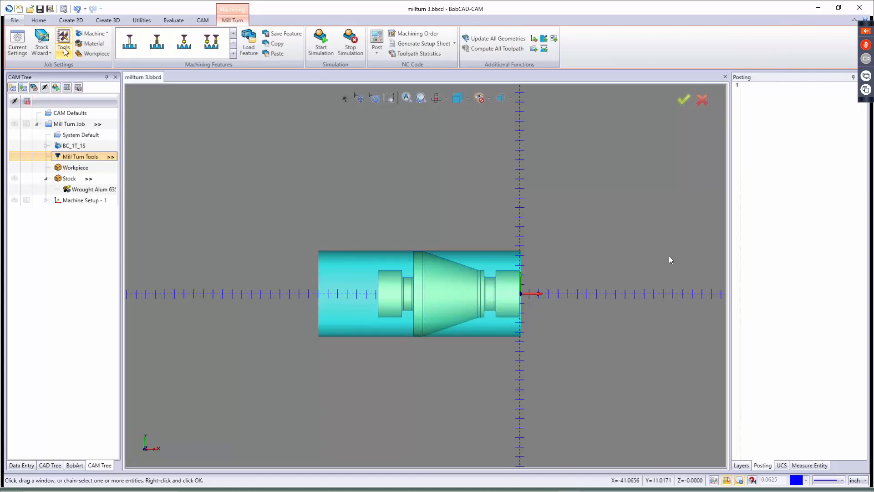
View the empty tool crib, close it without changes, and open it again from the job's Mill Turn Tools.
click(64, 54)
click(76, 80)
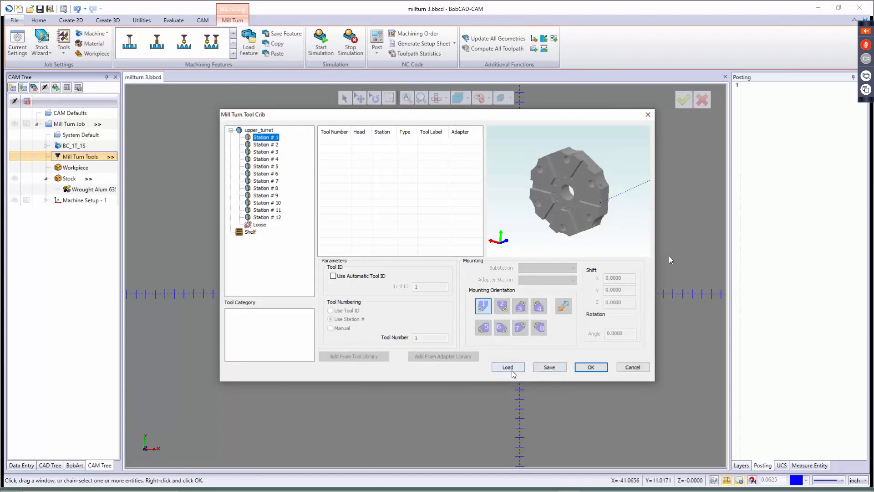
click(631, 368)
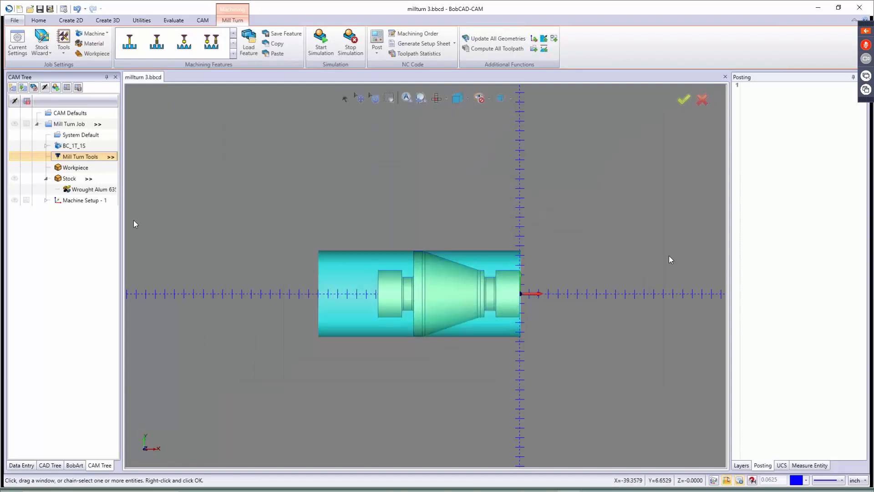
right_click(70, 158)
click(86, 175)
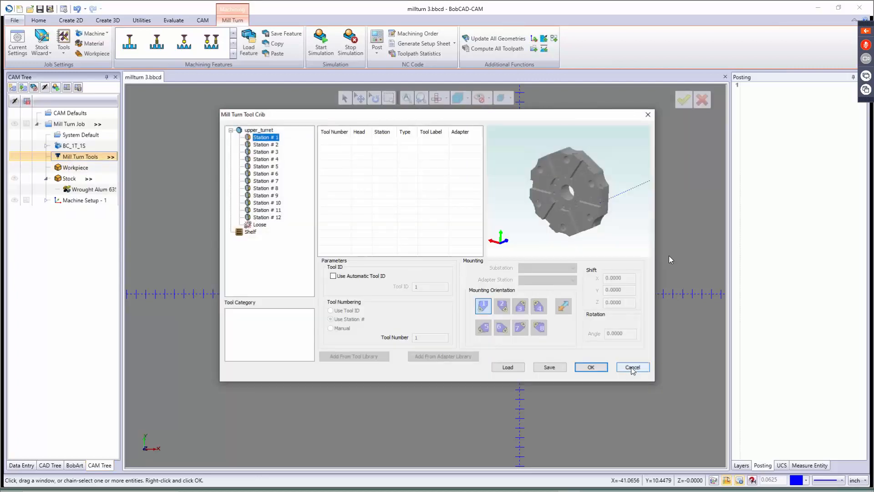
Close the tool crib without changes and change the stock color to pink (Red 255, Green 128, Blue 192).
click(631, 367)
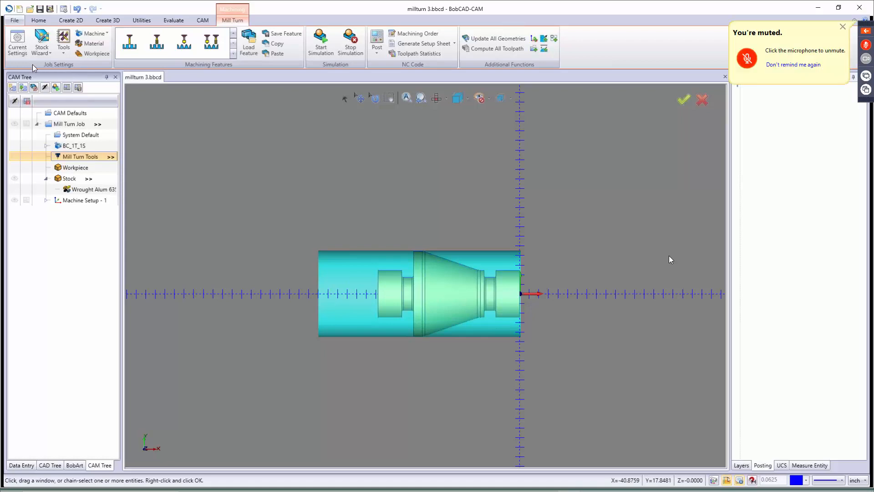
click(36, 52)
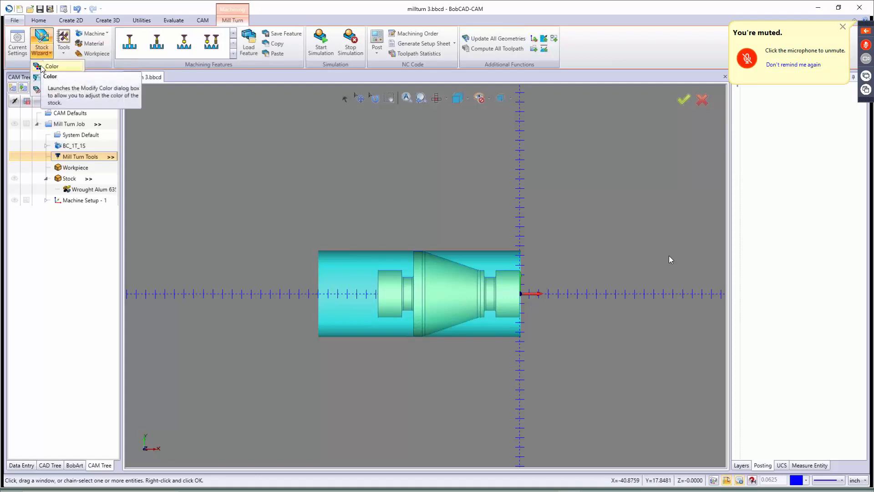
click(51, 69)
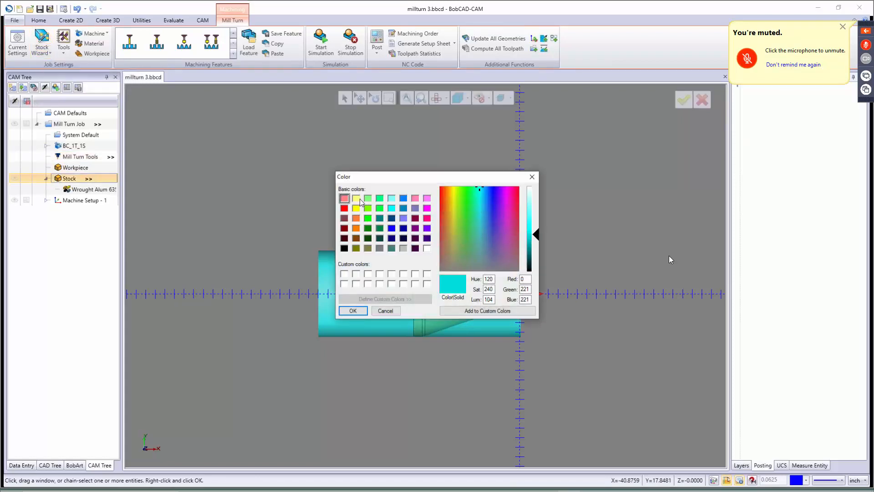
click(416, 198)
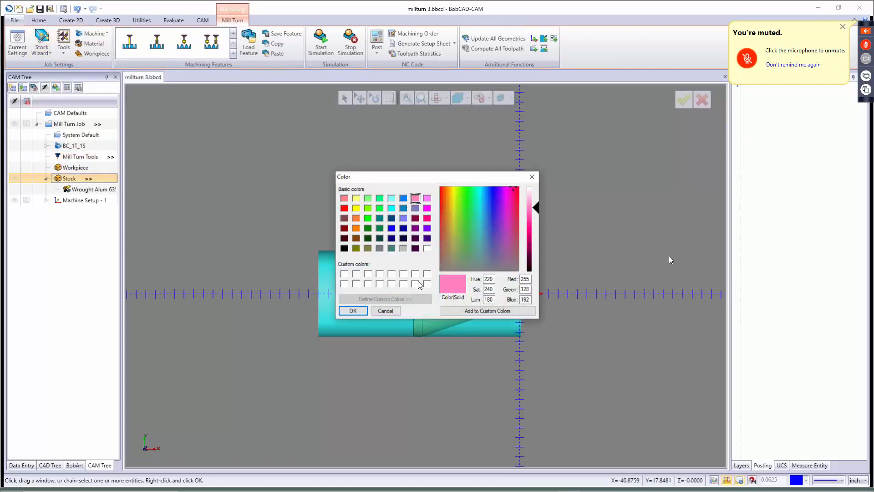
click(357, 311)
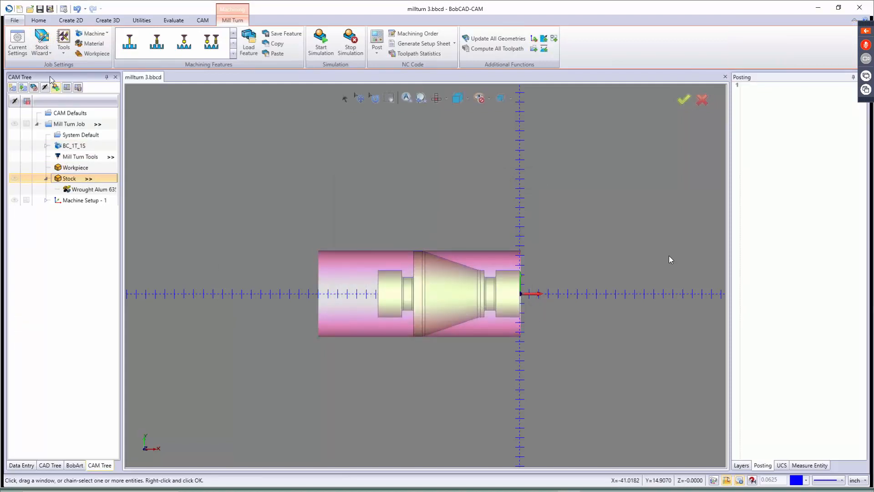
Set the stock transparency to the lowest level and view the opaque stock from an angle.
click(40, 53)
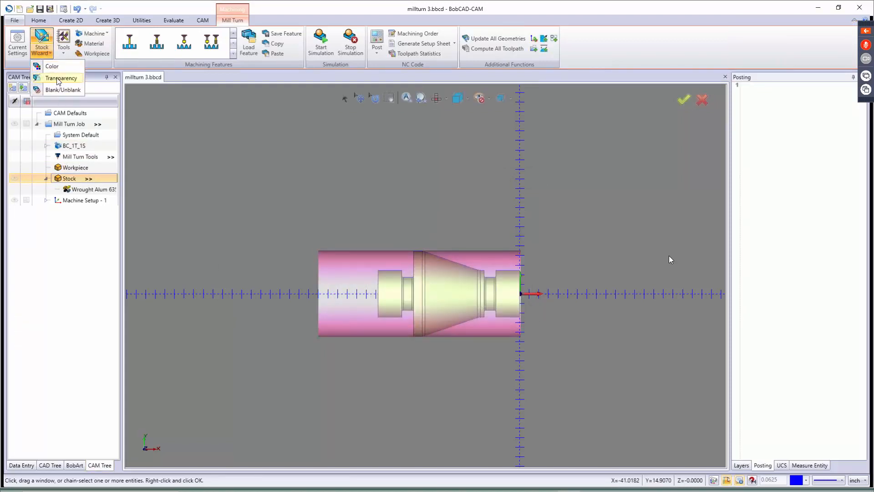
click(58, 79)
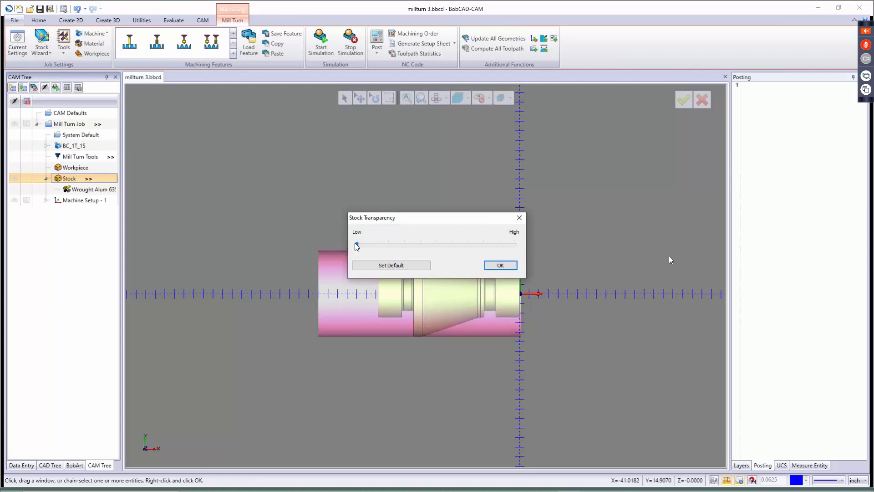
click(487, 268)
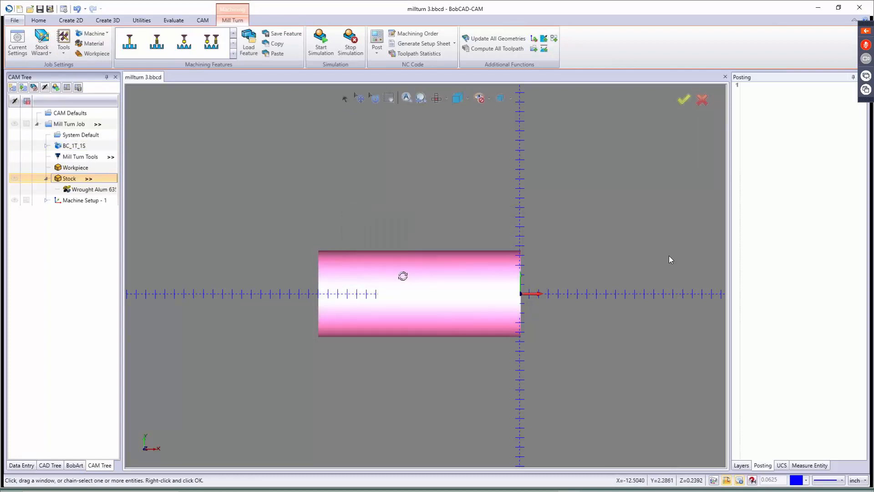
mouse_move(404, 275)
middle_down()
mouse_move(323, 274)
mouse_move(316, 289)
mouse_move(378, 308)
mouse_move(433, 262)
mouse_move(404, 283)
mouse_move(401, 259)
middle_up()
Set the stock transparency to the highest level, inspect the part from an angle, and return to the top view.
click(41, 51)
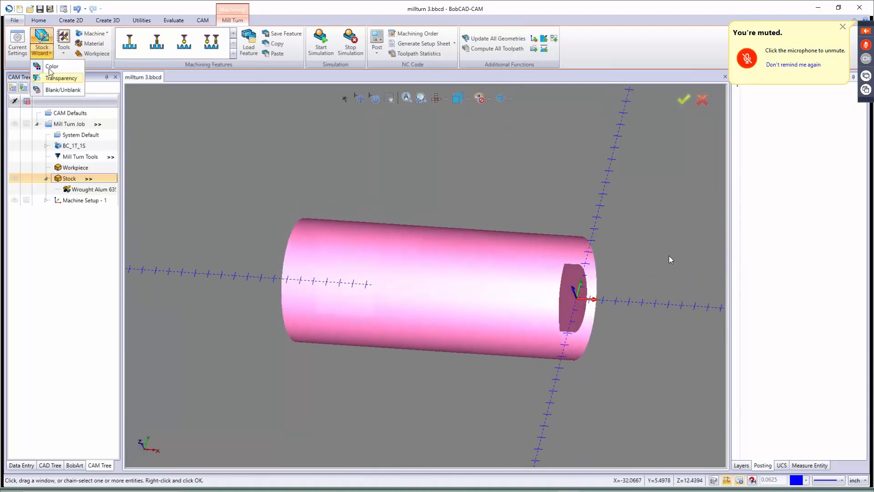
click(61, 78)
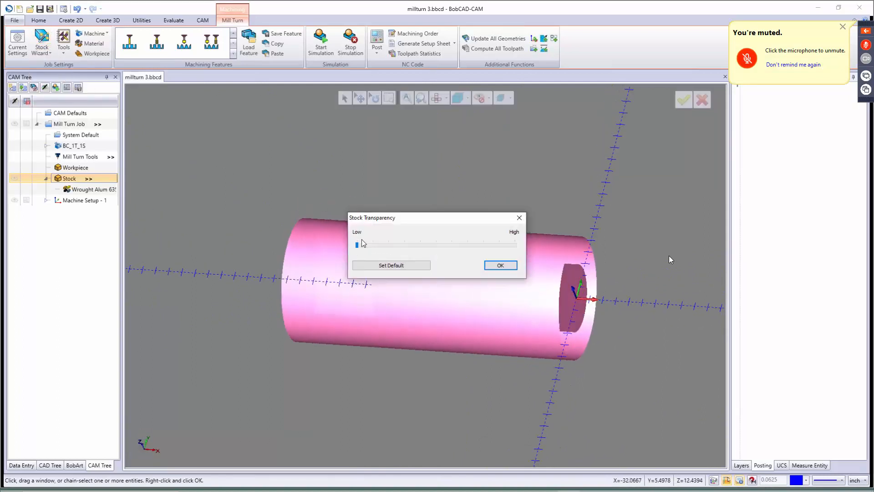
drag(358, 248, 516, 248)
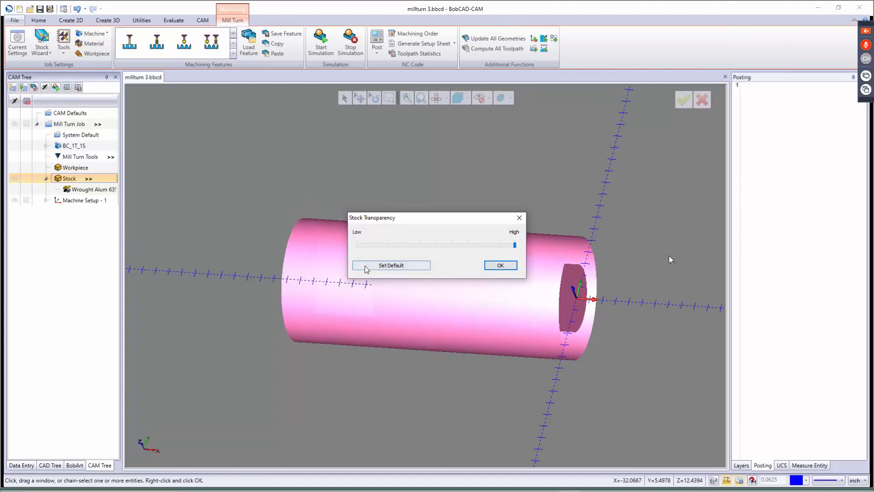
click(503, 268)
middle_drag(492, 276, 528, 249)
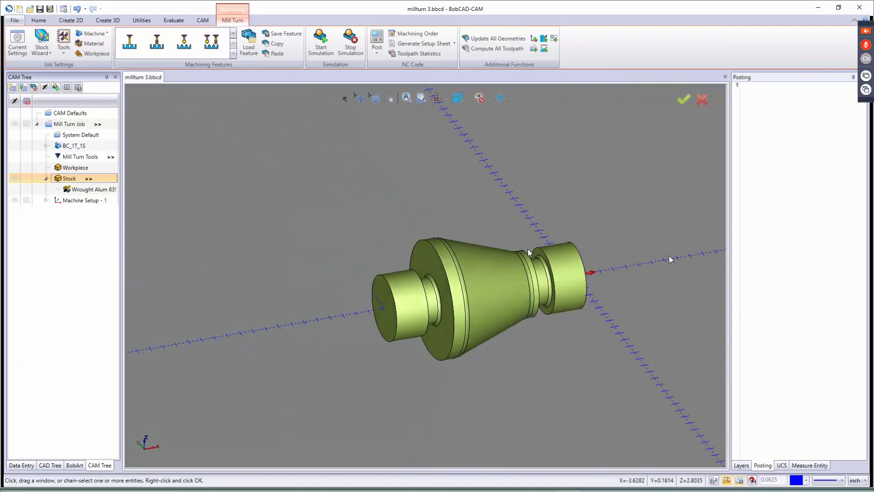
key(t)
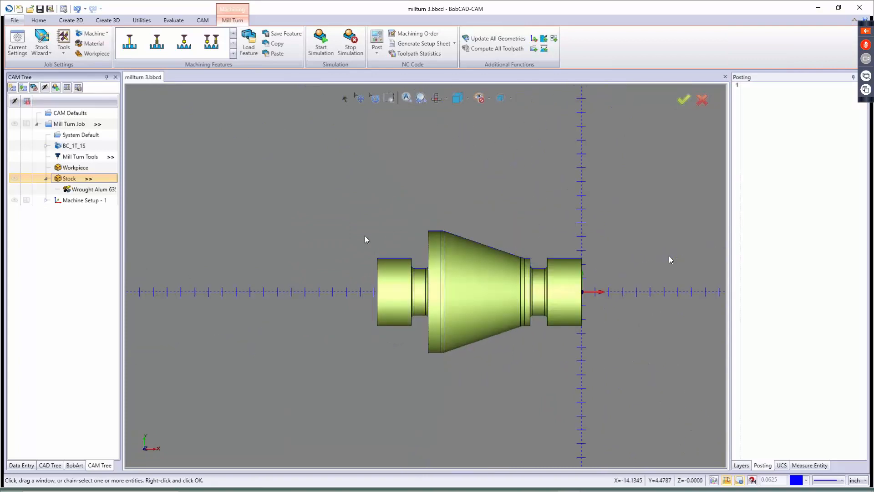
Reset the stock transparency to its default level.
click(45, 53)
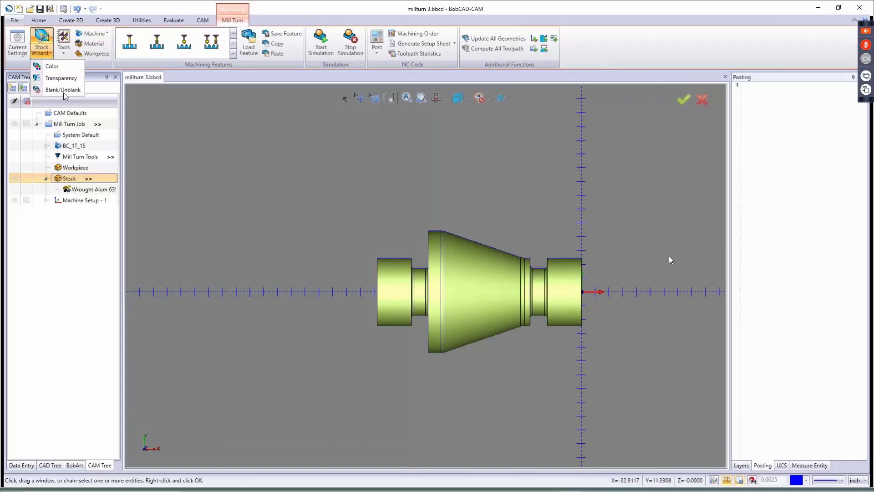
click(62, 78)
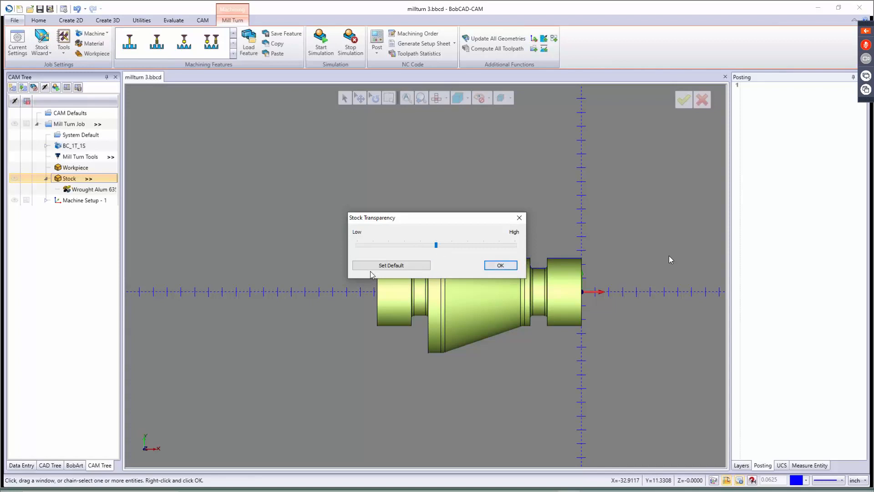
click(392, 267)
click(393, 268)
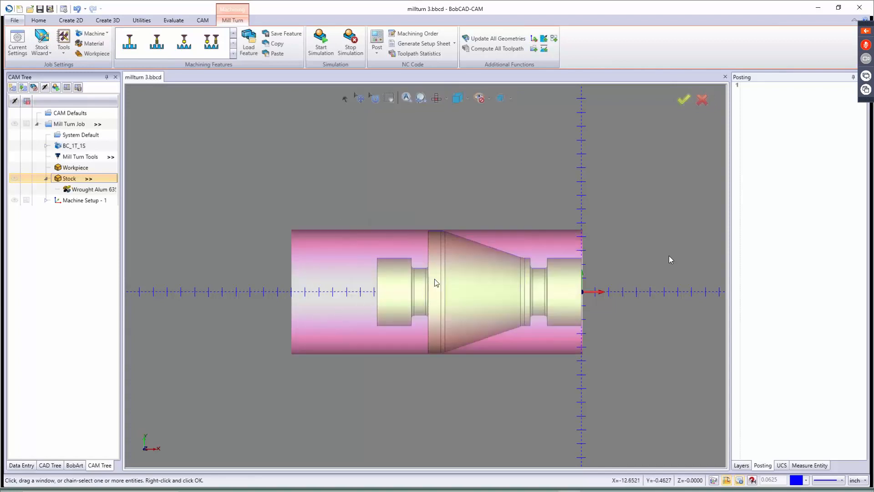
Blank the stock, toggle its visibility on and off from the job's Stock item, and leave it hidden.
click(41, 51)
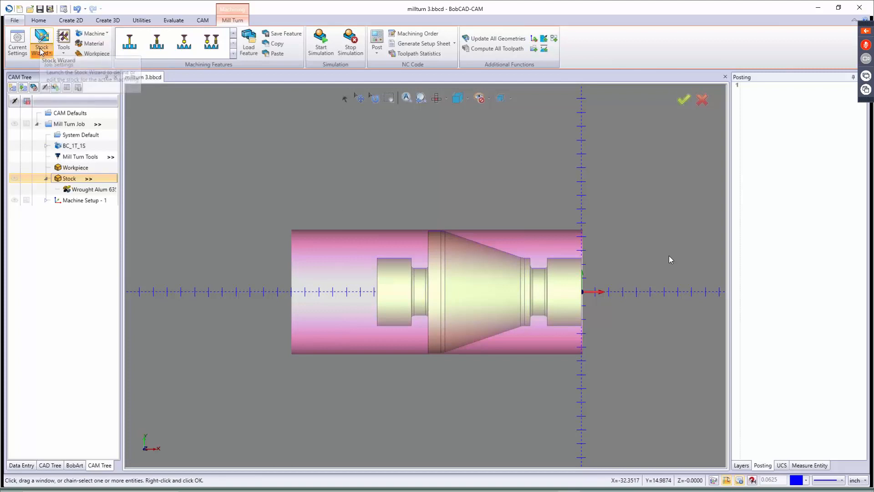
click(54, 90)
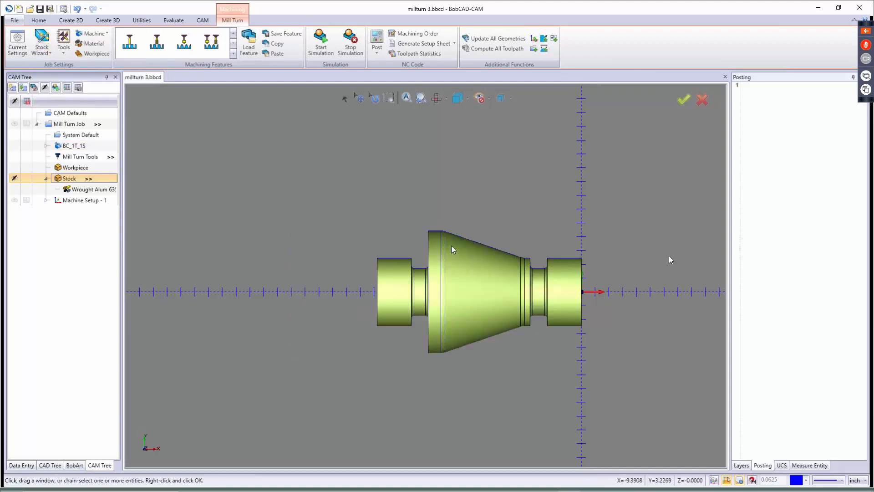
click(61, 179)
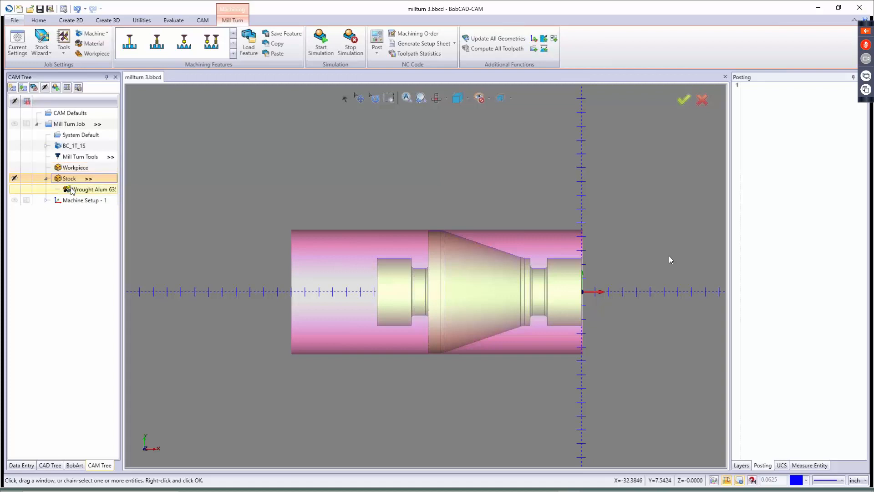
click(72, 190)
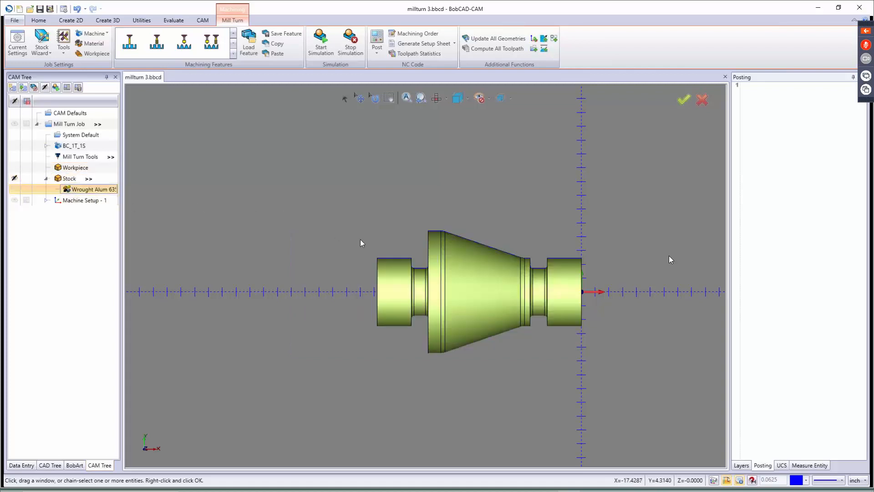
click(15, 179)
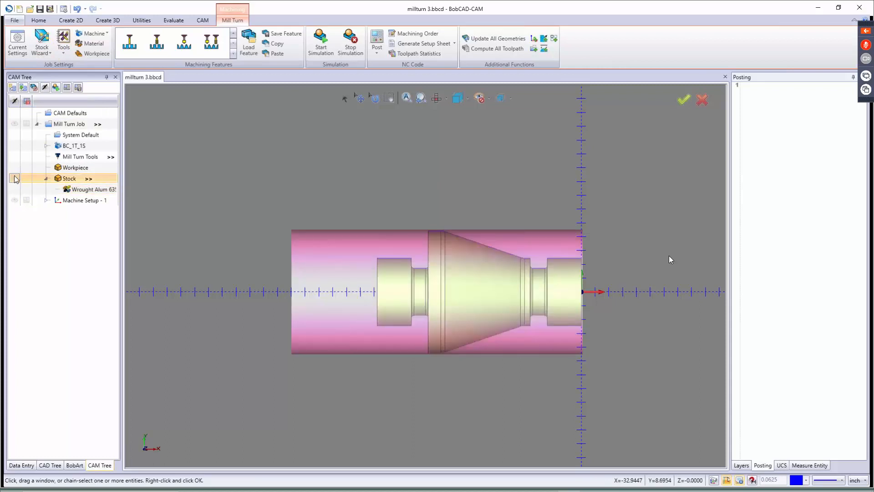
click(15, 179)
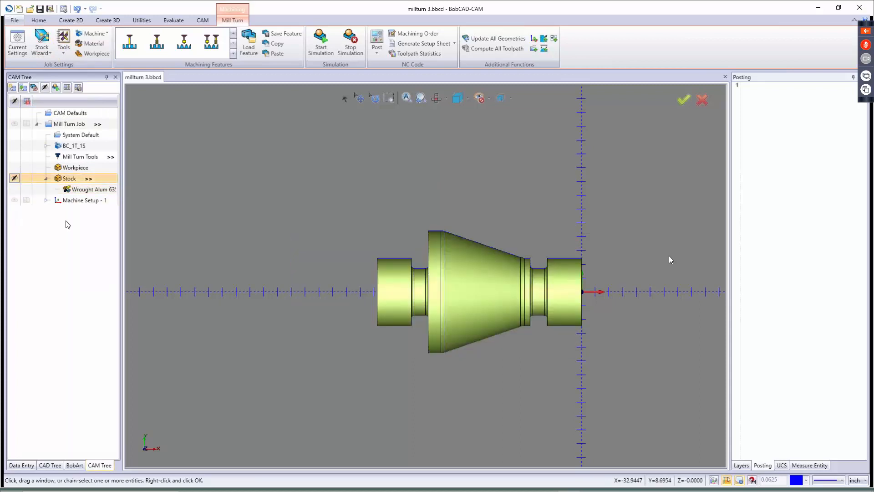
Review the job's current settings for Machine Parameters, Posting, Multiaxis Posting and Comments, and close them without changes.
click(19, 46)
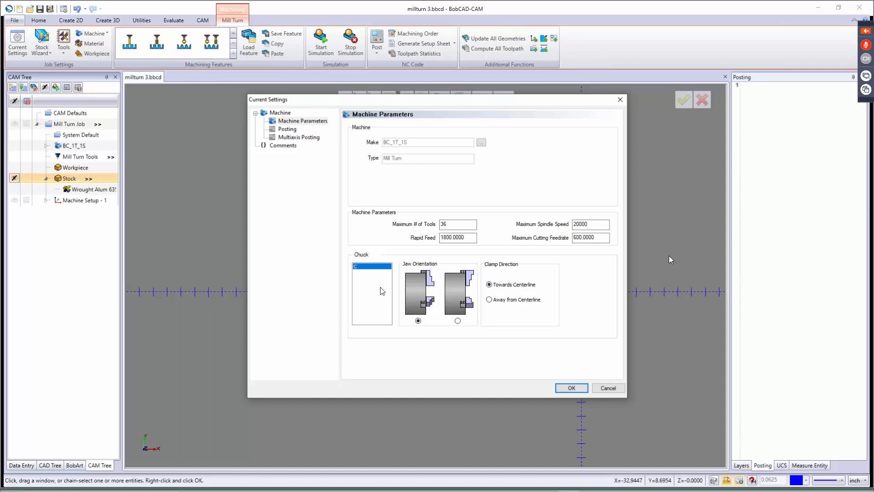
click(292, 130)
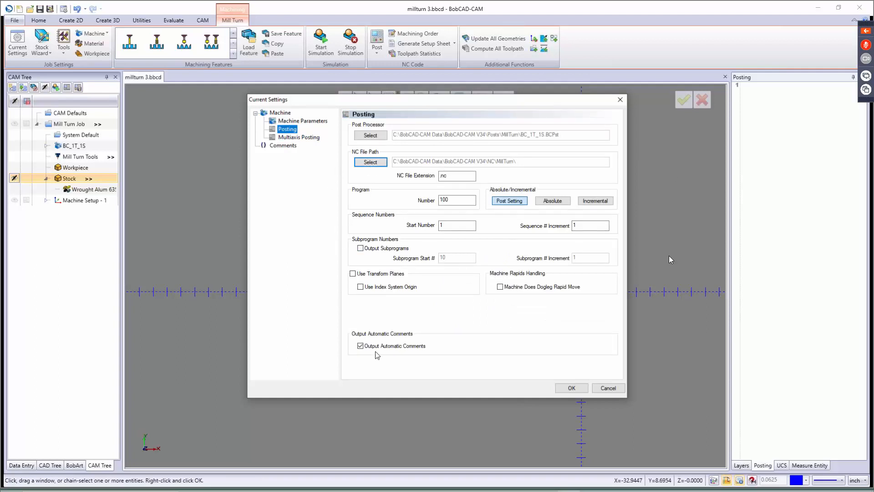
click(297, 137)
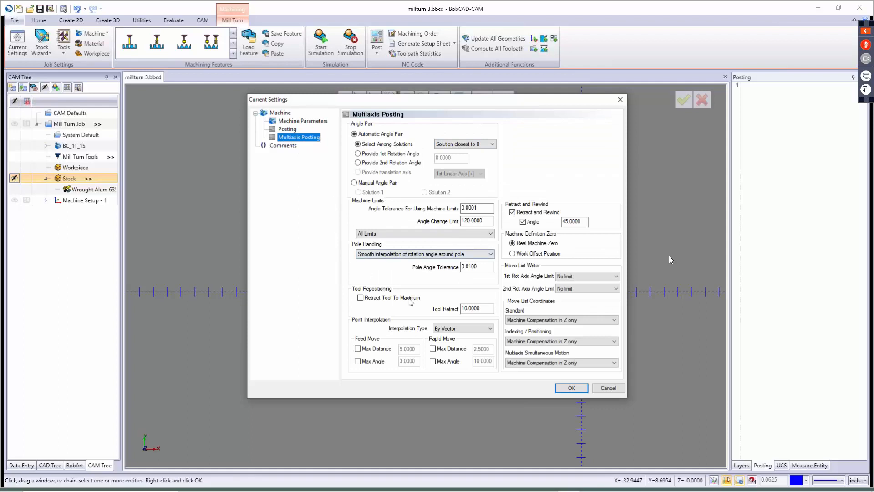
click(279, 148)
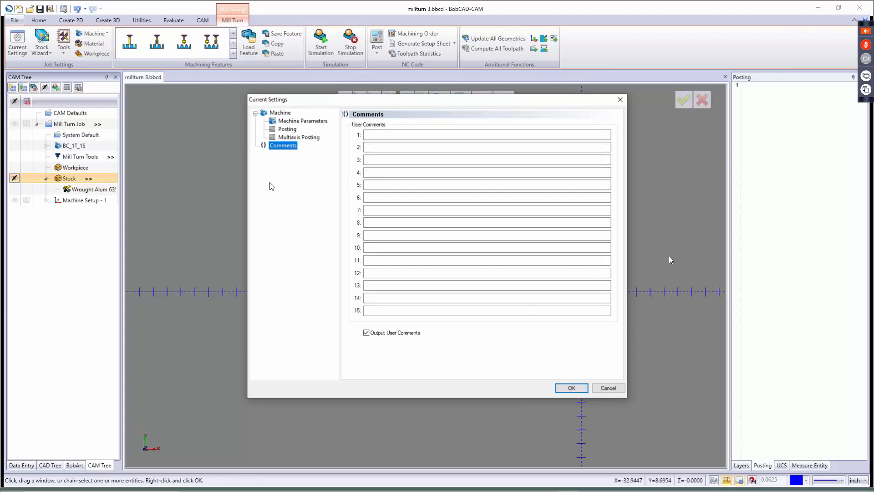
click(390, 135)
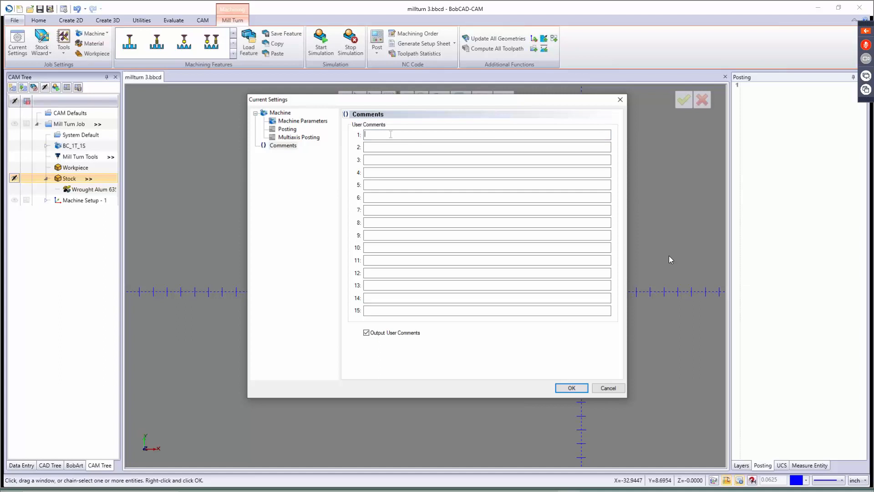
click(409, 150)
click(398, 173)
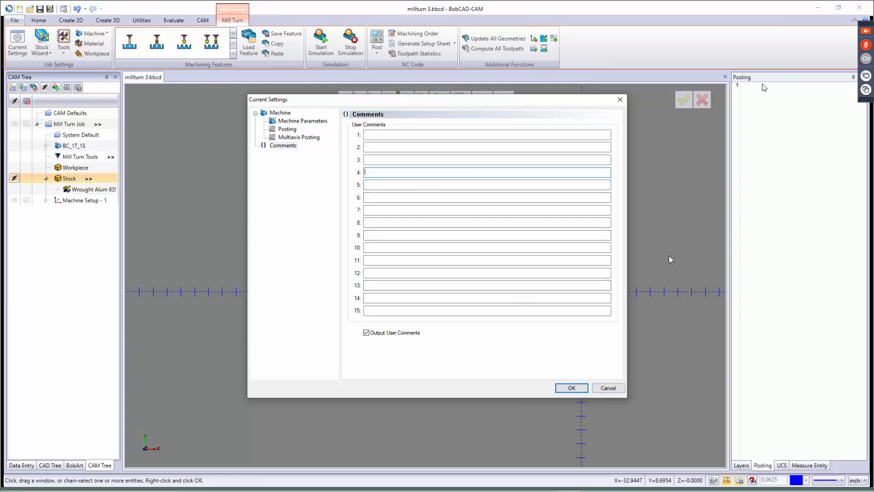
click(770, 201)
click(608, 388)
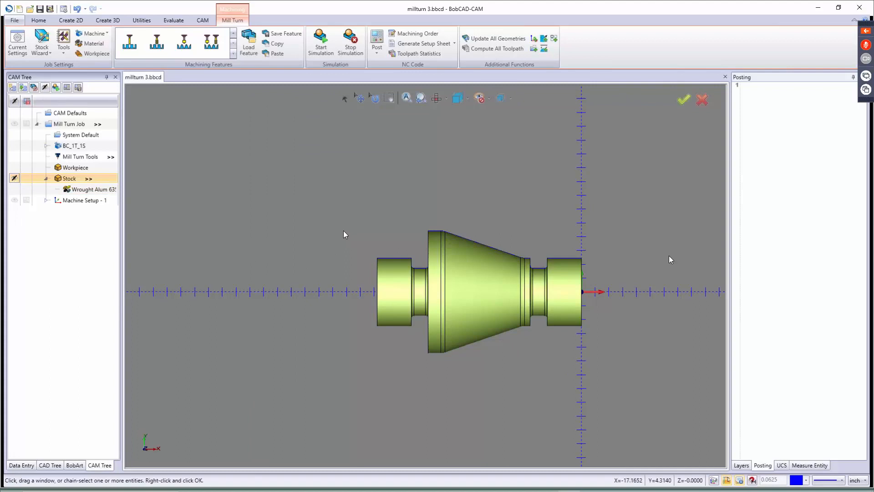
Make the CAD layer active and hide the soild layer so only the turning profile wireframe is shown.
scroll(321, 281, down, 4)
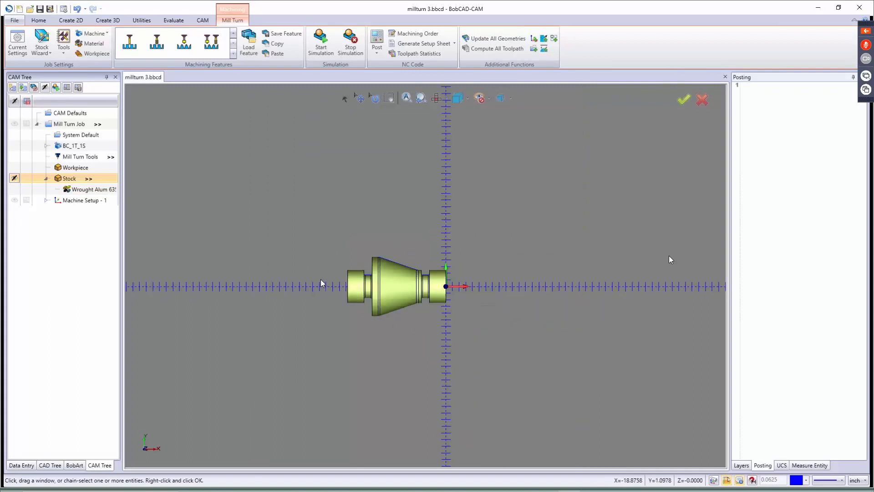
scroll(356, 264, up, 4)
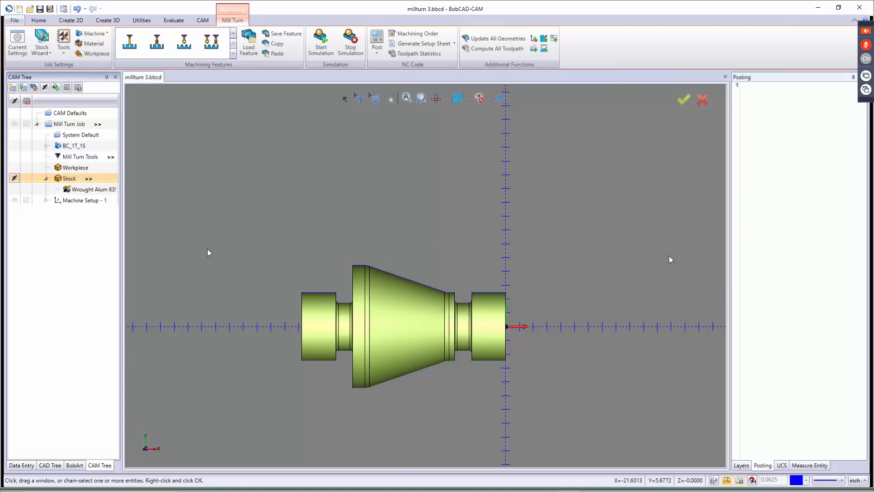
click(742, 465)
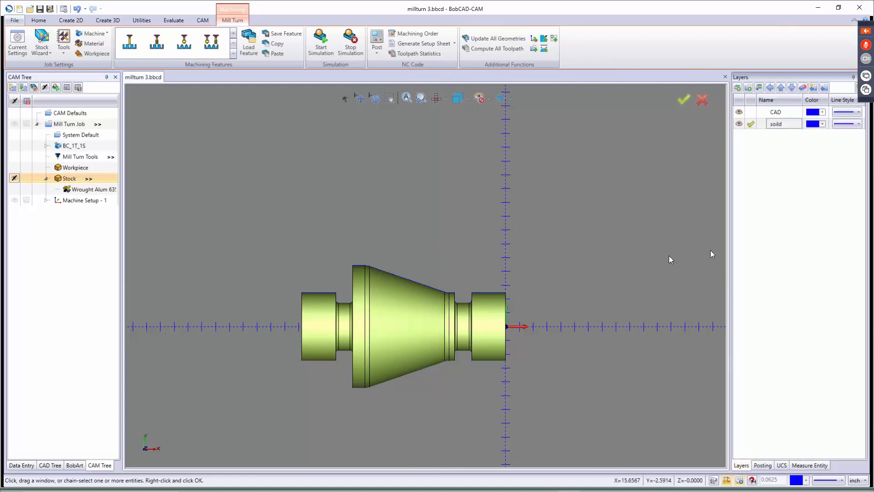
click(750, 112)
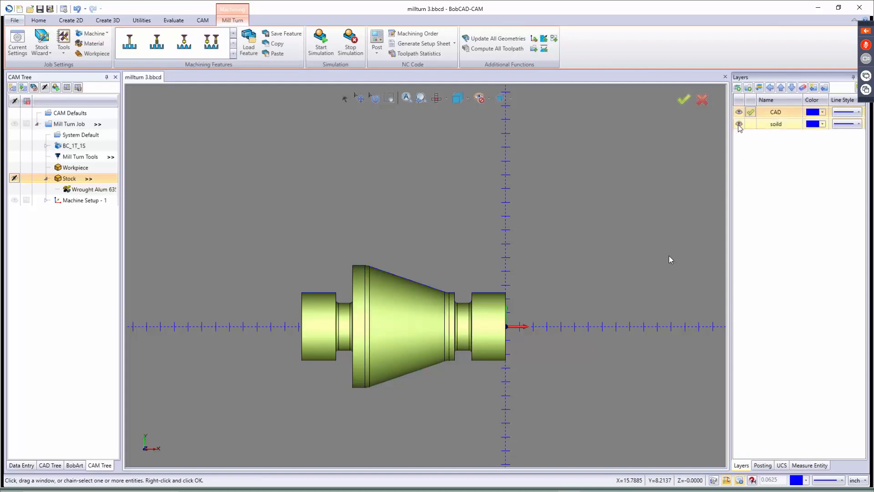
click(739, 124)
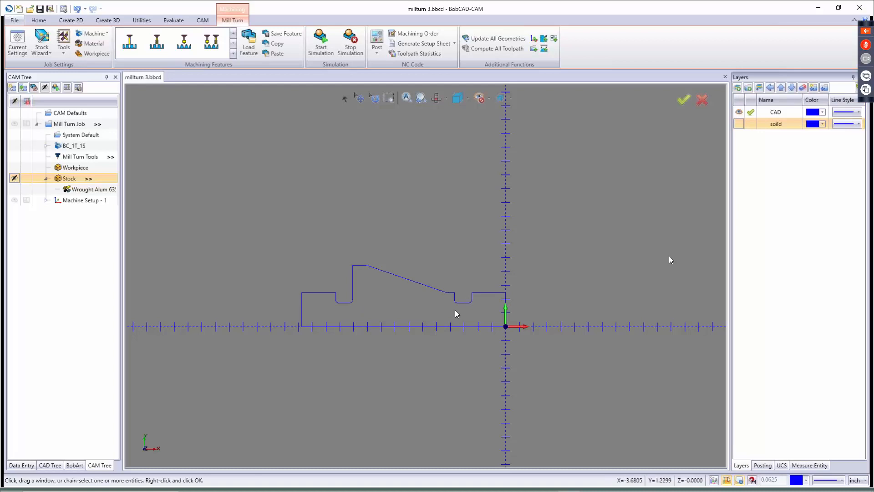
scroll(399, 301, up, 2)
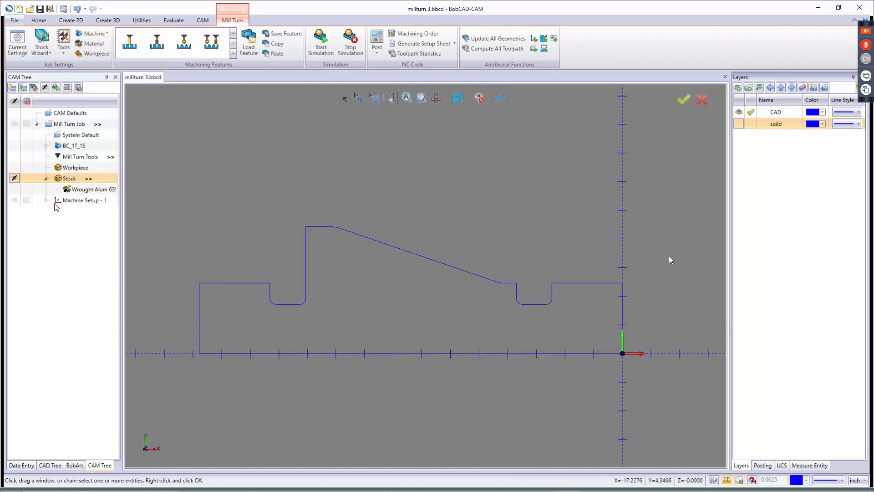
Add a Lathe End Face feature to Machine Setup - 1 using the profile's vertical line at the origin, and proceed to its feature parameters.
right_click(66, 204)
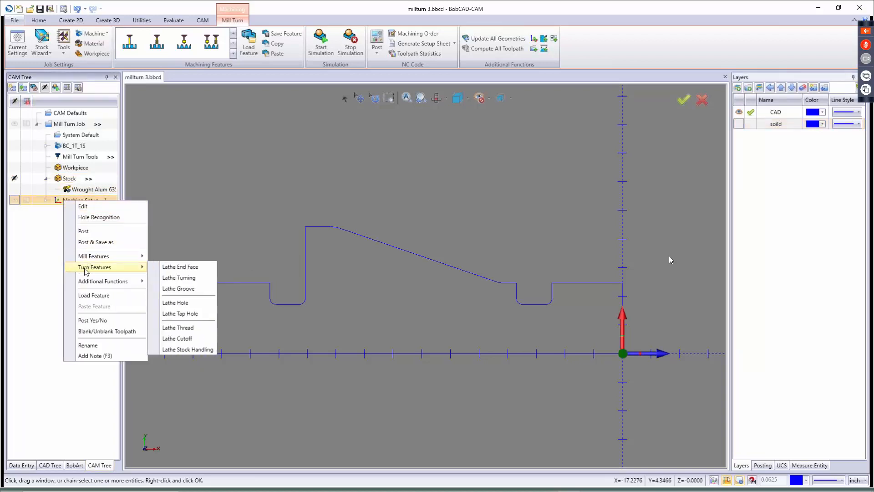
mouse_move(92, 257)
click(178, 271)
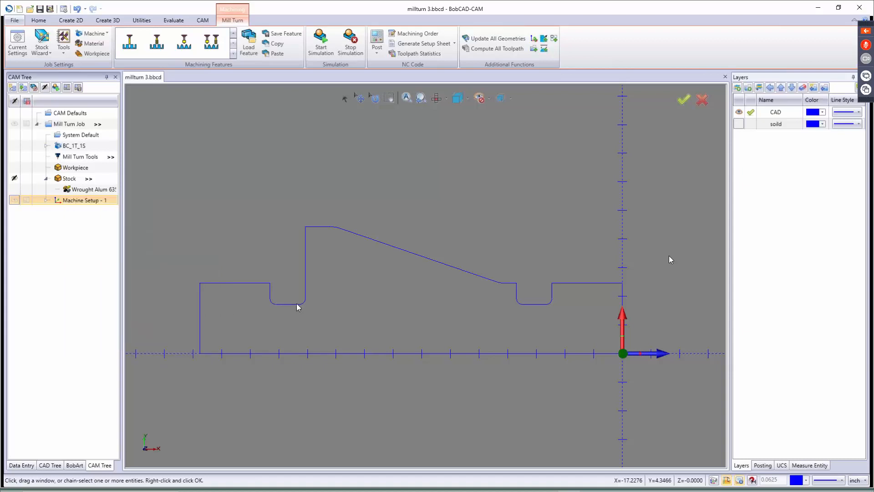
click(397, 157)
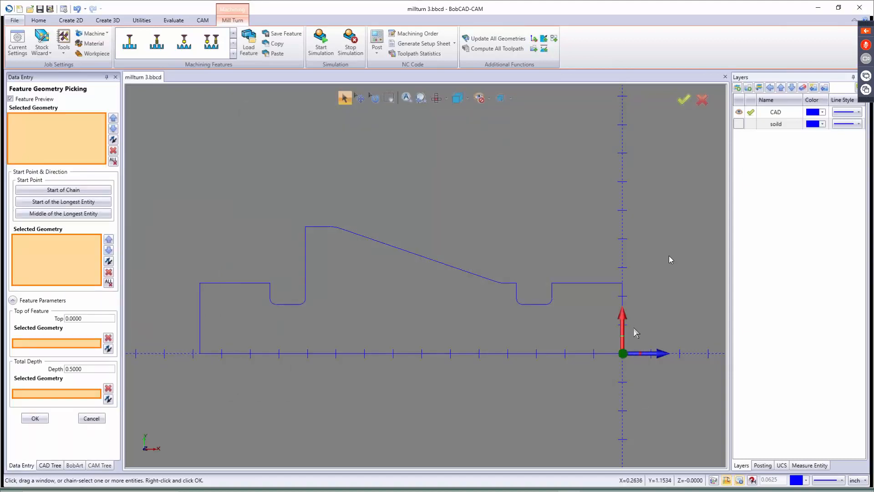
click(642, 304)
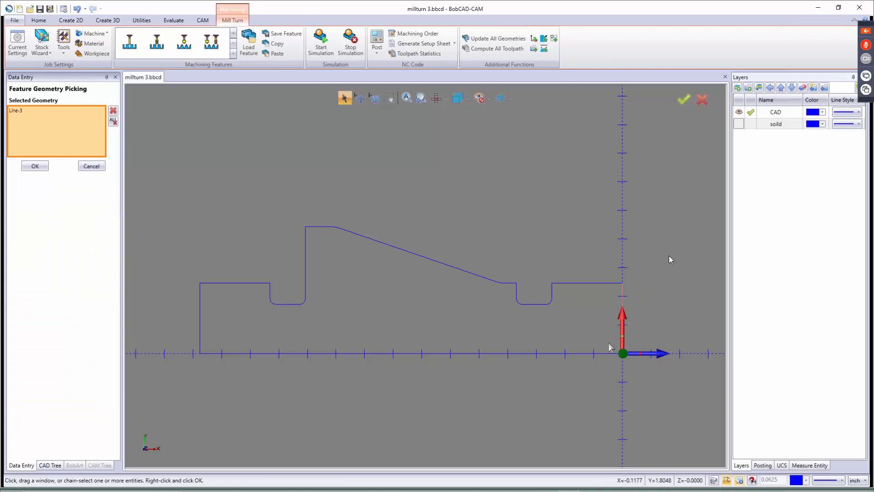
click(34, 167)
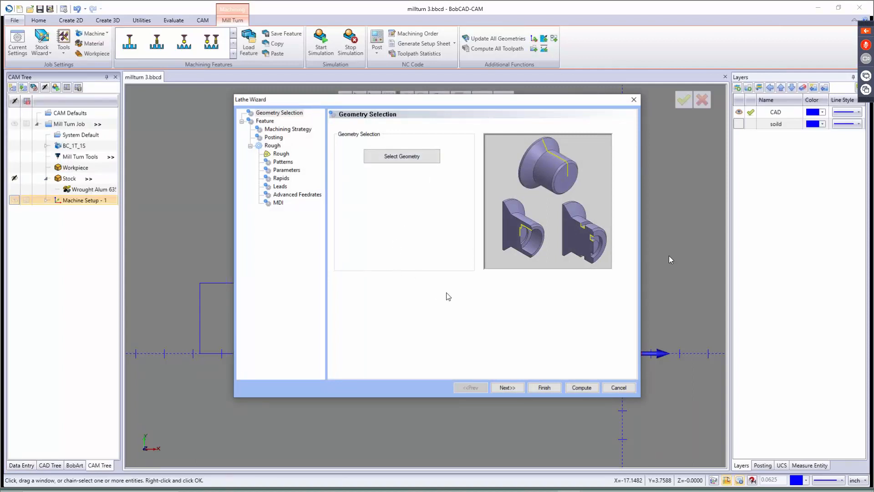
click(514, 387)
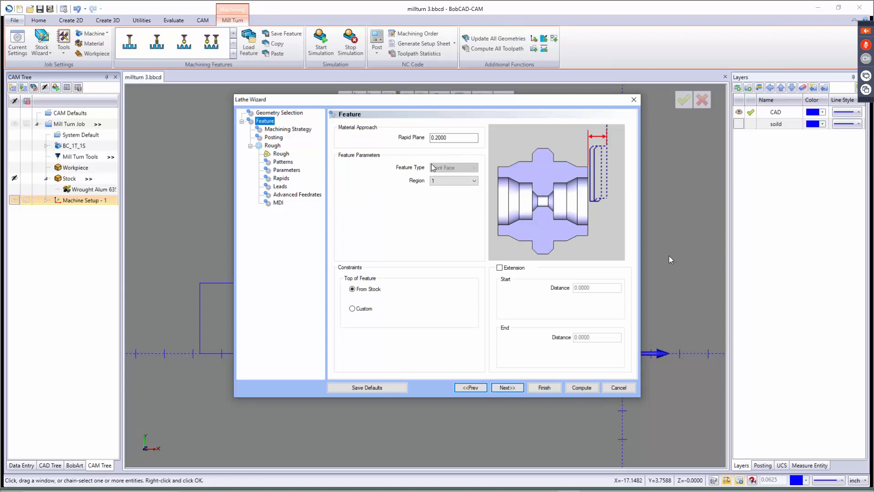
Compare regions 1 and 2 for the end face feature, and return the region to 1.
click(455, 180)
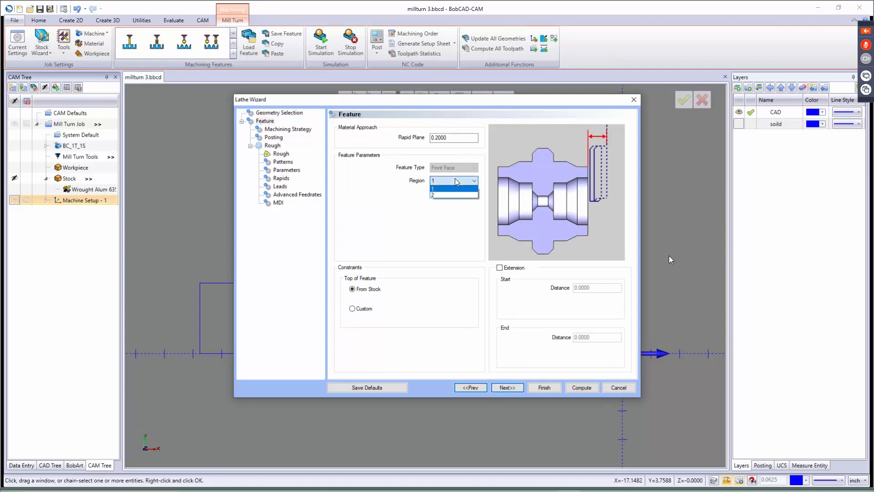
click(455, 188)
click(455, 180)
click(454, 194)
click(456, 181)
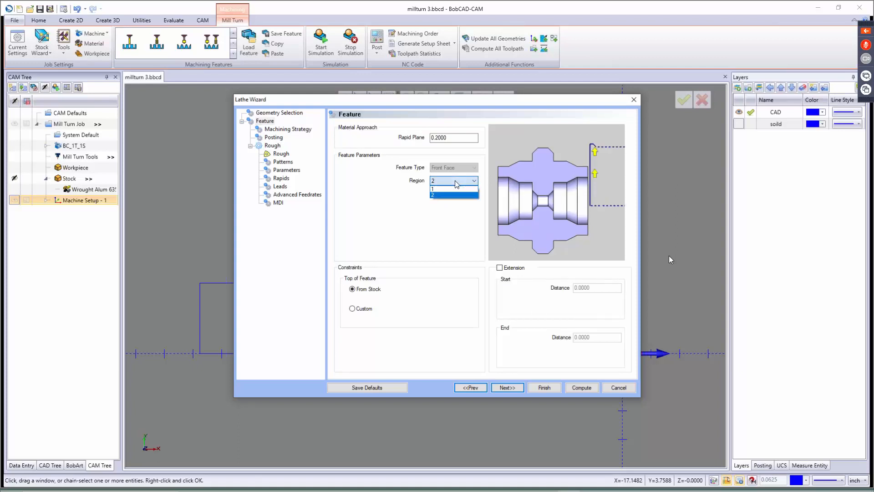
click(455, 189)
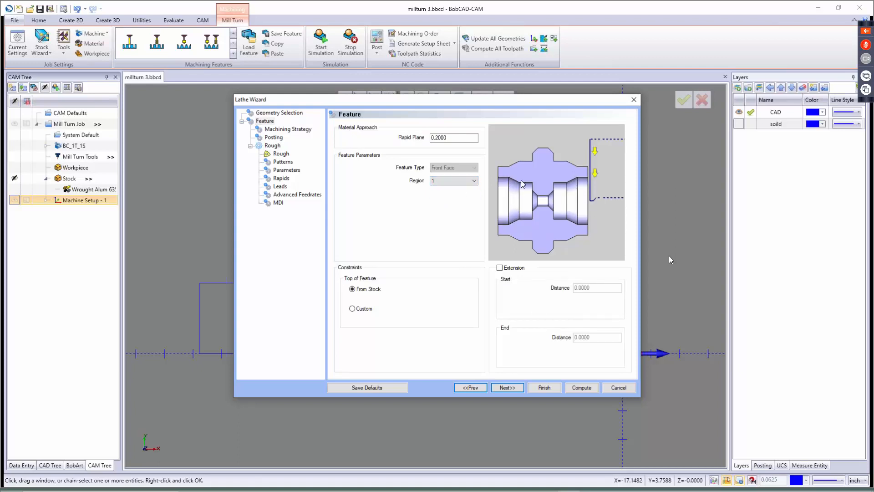
Try a custom top of feature for the front face and return it to From Stock.
click(368, 290)
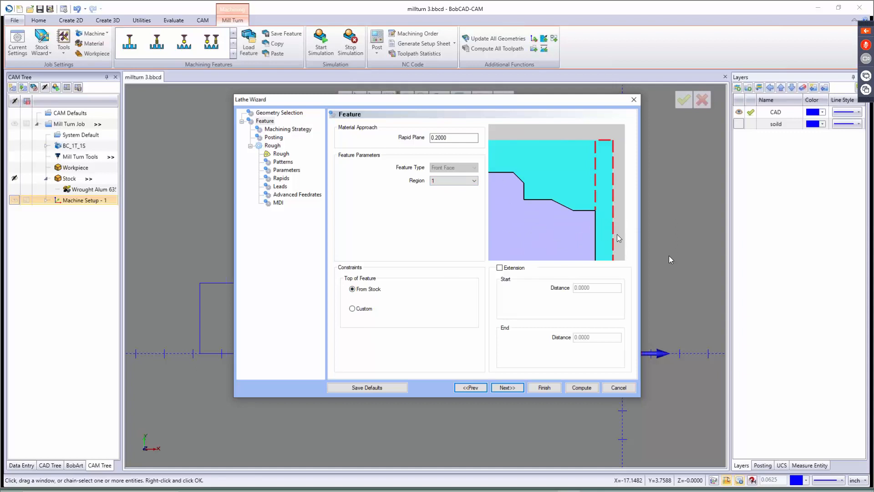
click(354, 312)
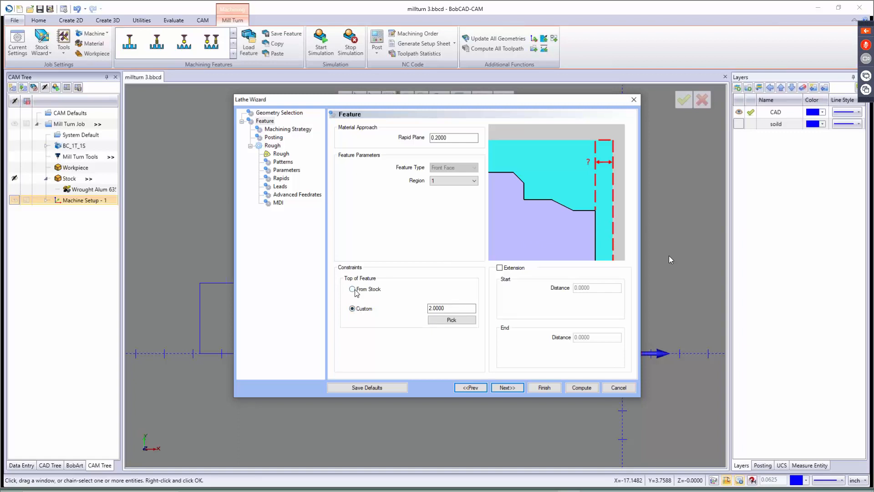
click(353, 290)
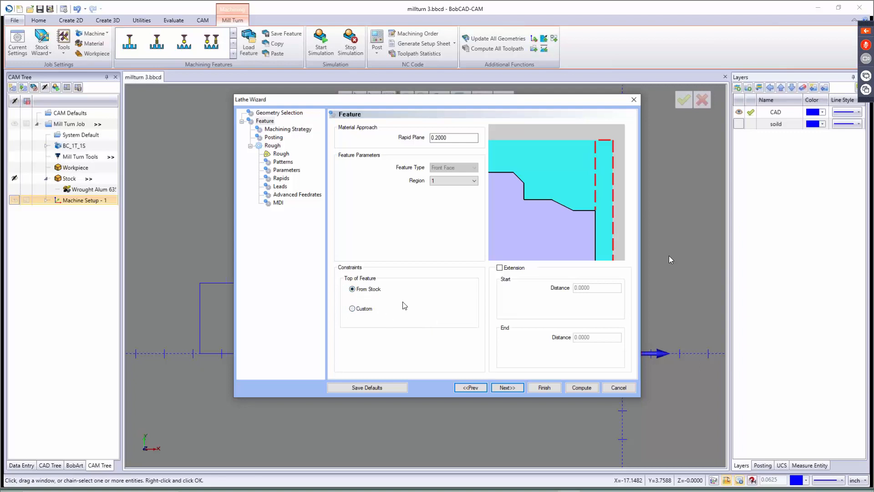
Enable the feature extension and set its end distance to .05.
click(500, 269)
click(592, 289)
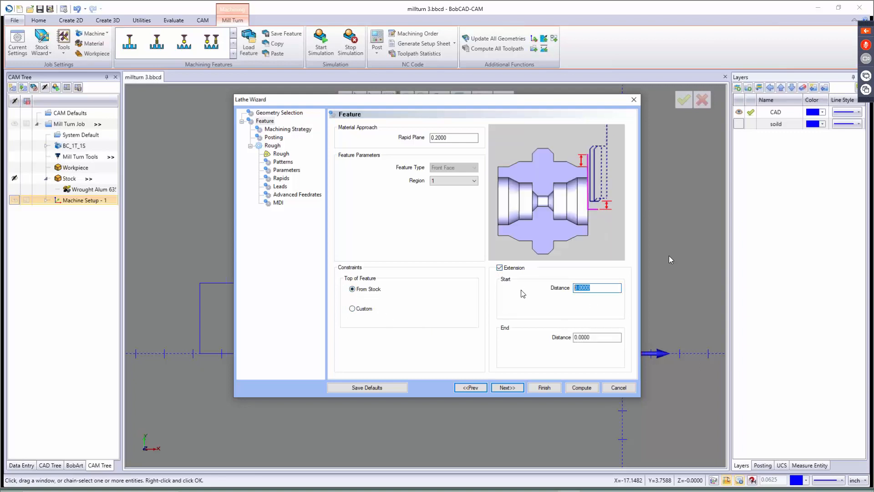
click(595, 337)
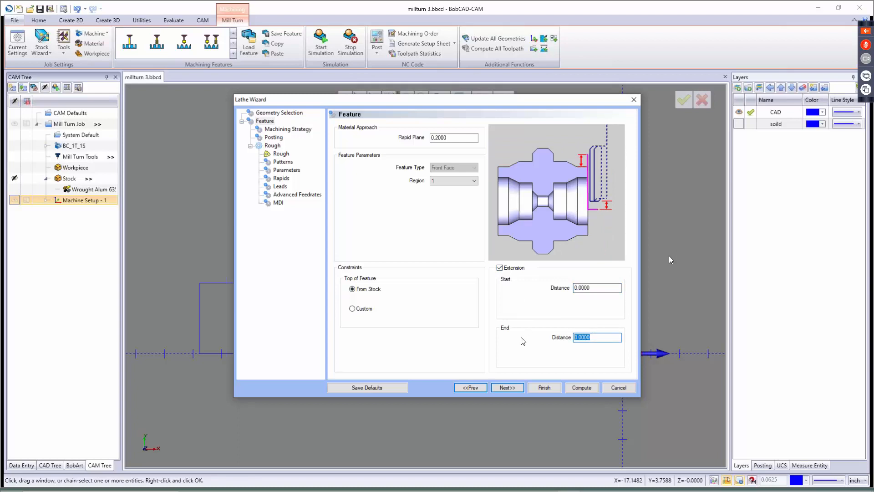
text(.05)
click(506, 388)
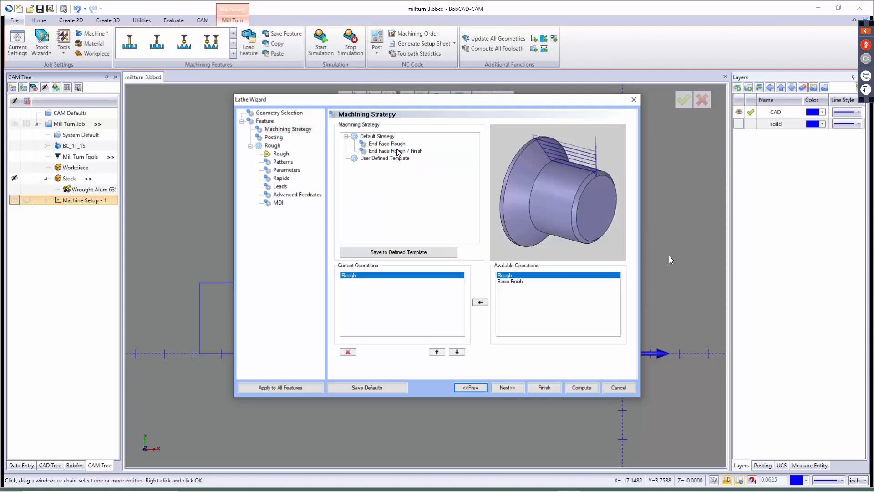
Use the End Face Rough / Finish strategy and keep the posting set to Separate Moves.
click(390, 152)
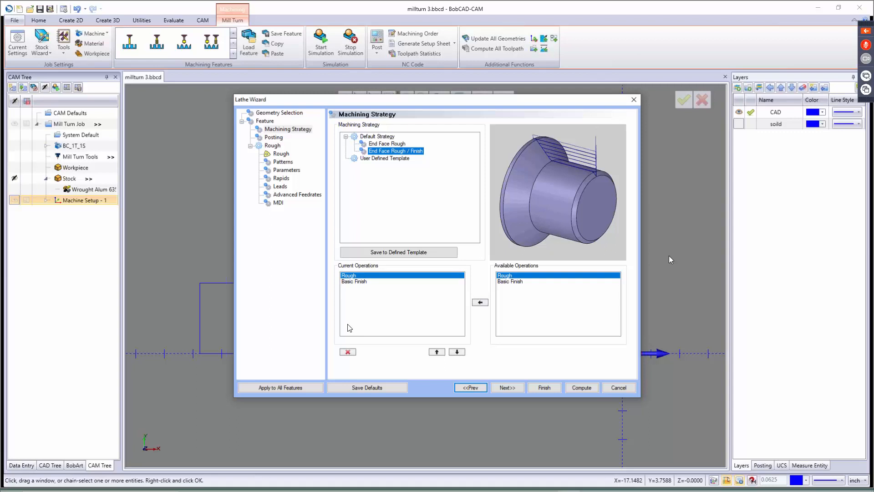
click(511, 387)
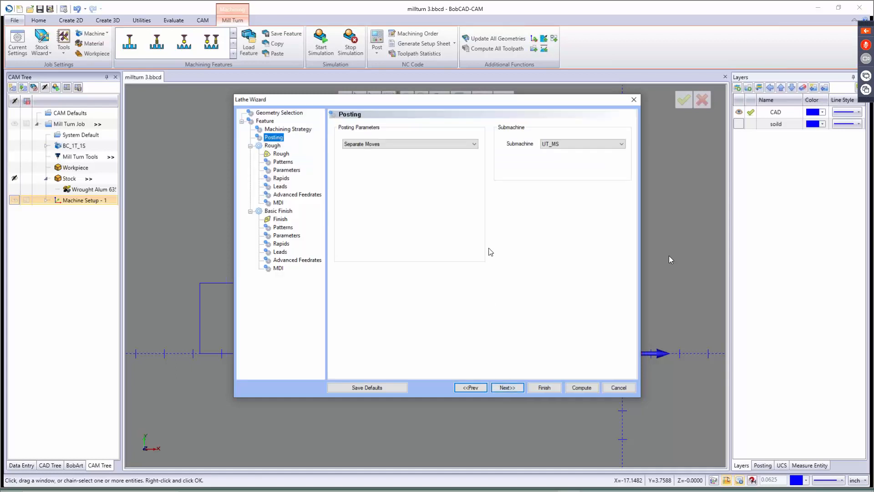
click(466, 145)
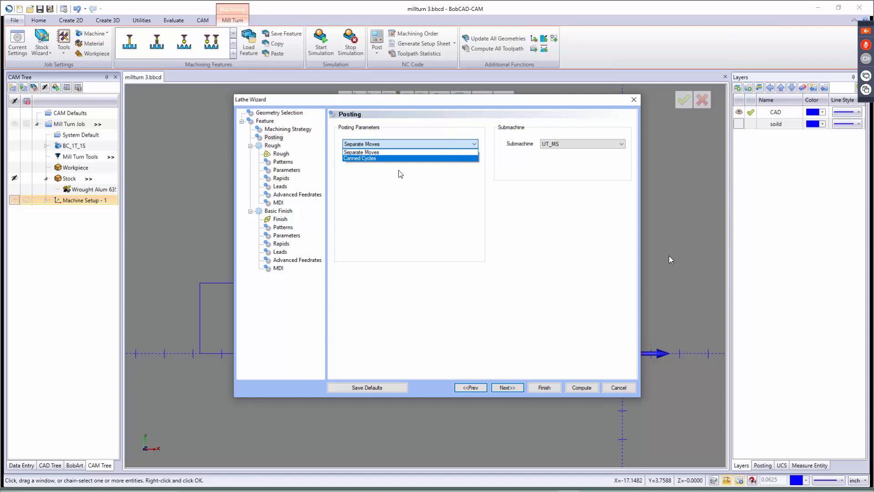
click(410, 153)
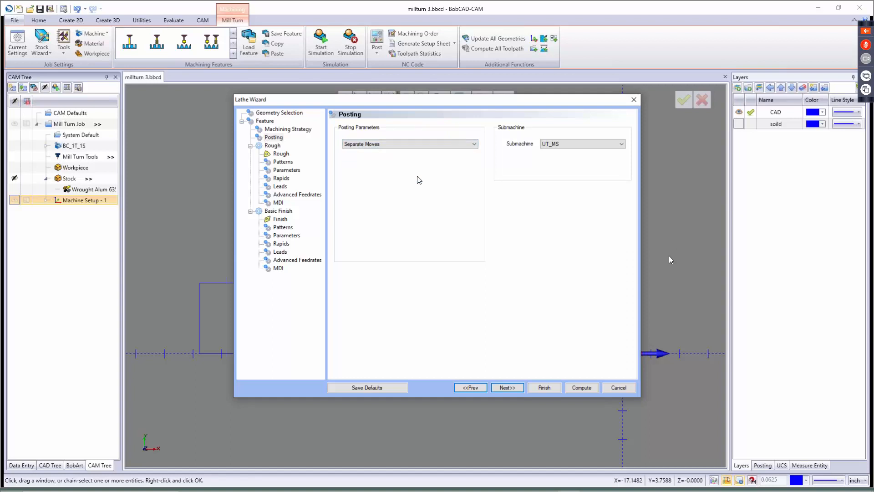
click(508, 387)
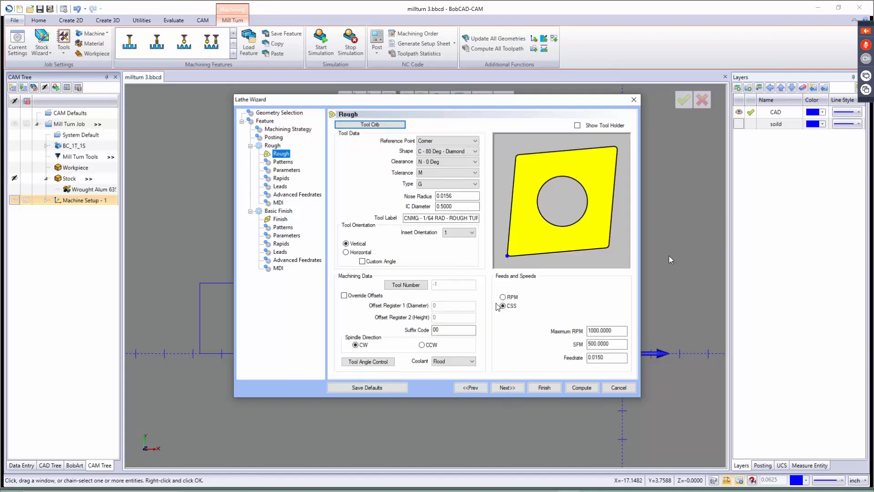
Show the roughing tool's holder and mount the loose CNMG 1/64 rough turning tool in Station # 1 of the upper turret.
click(577, 125)
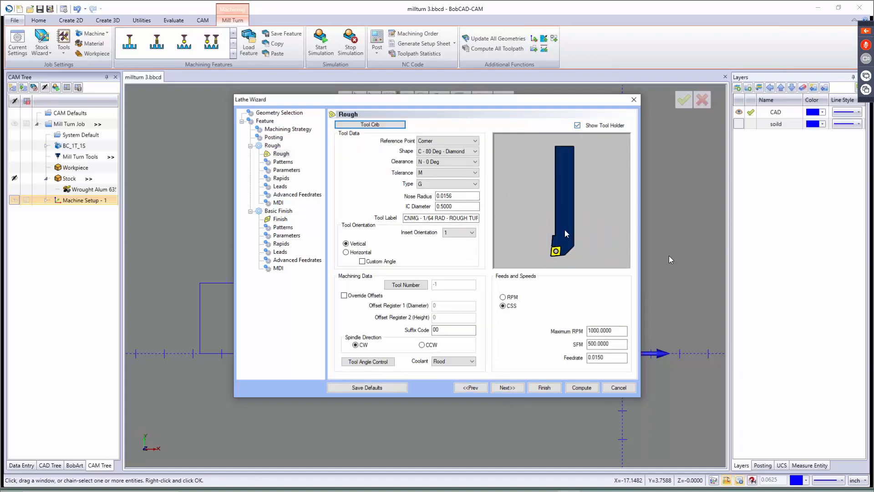
click(369, 124)
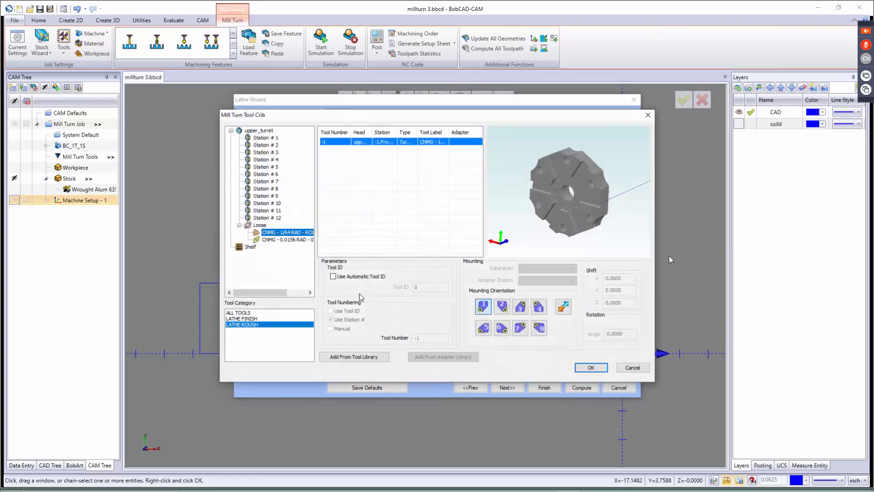
click(283, 233)
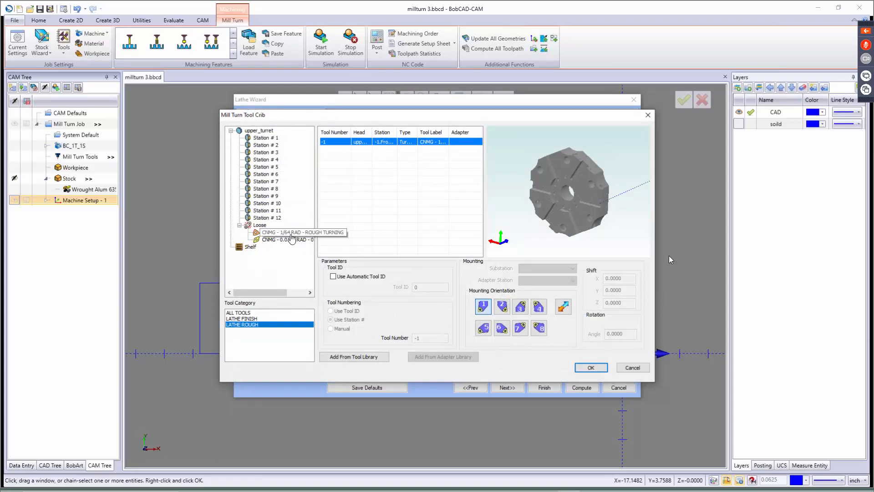
drag(291, 237, 262, 139)
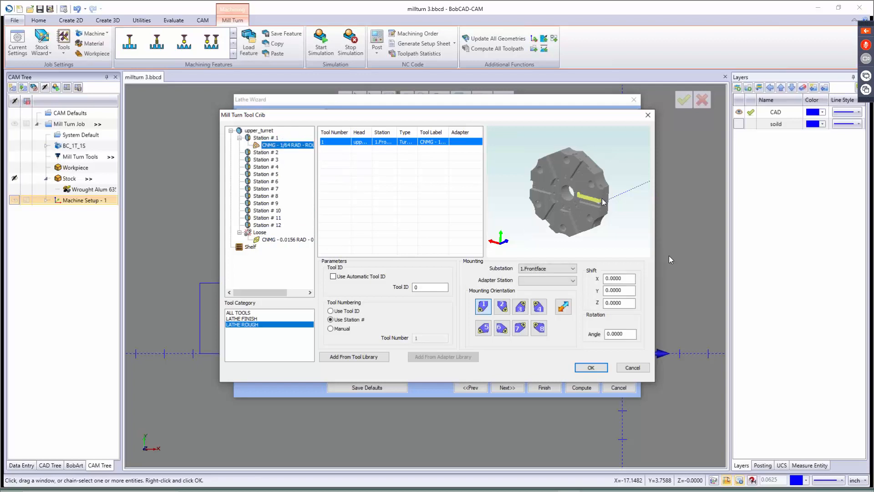
Replace the Station # 1 tool with the library's DNMG - 3/64 RAD - ROUGH TURNING tool in all operations that use it.
right_click(289, 148)
click(303, 152)
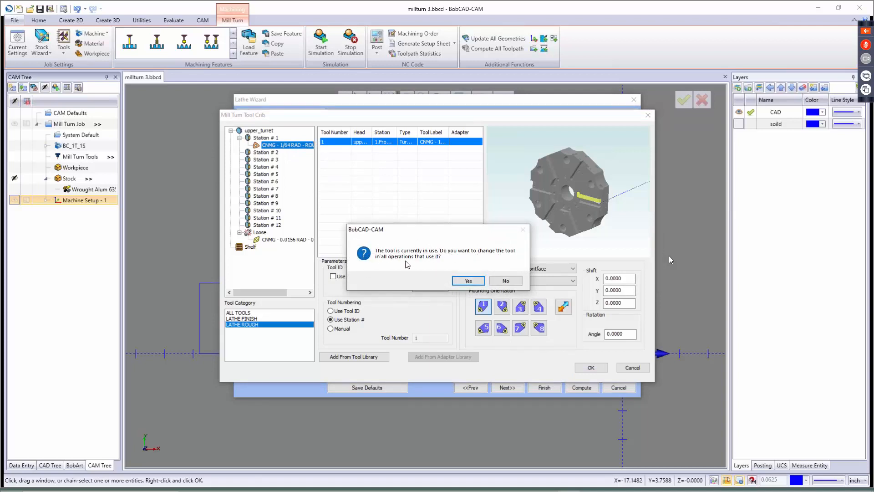
click(472, 281)
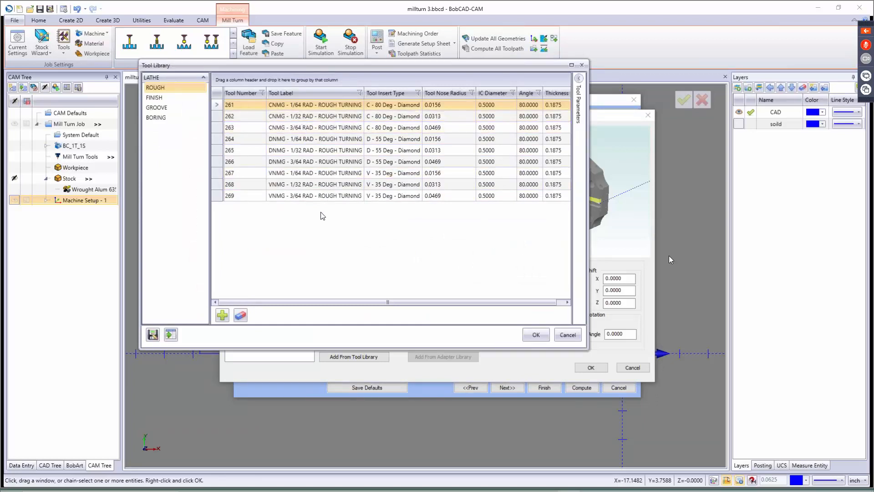
click(305, 161)
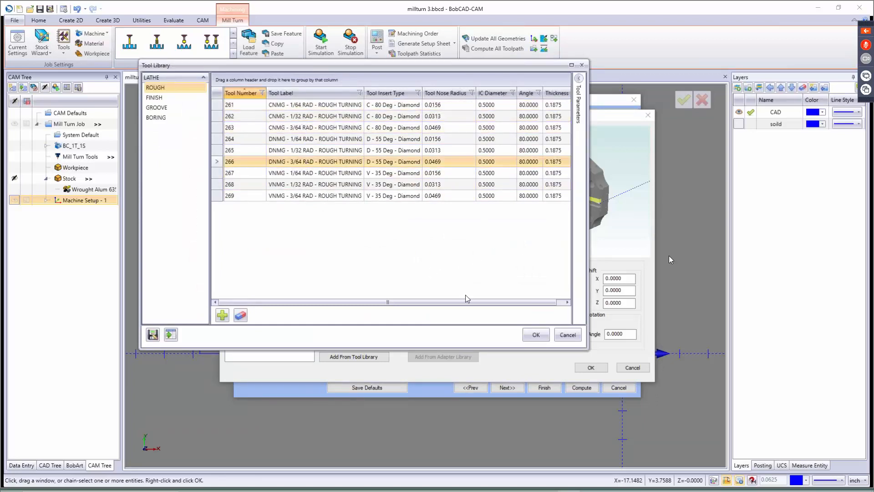
click(536, 335)
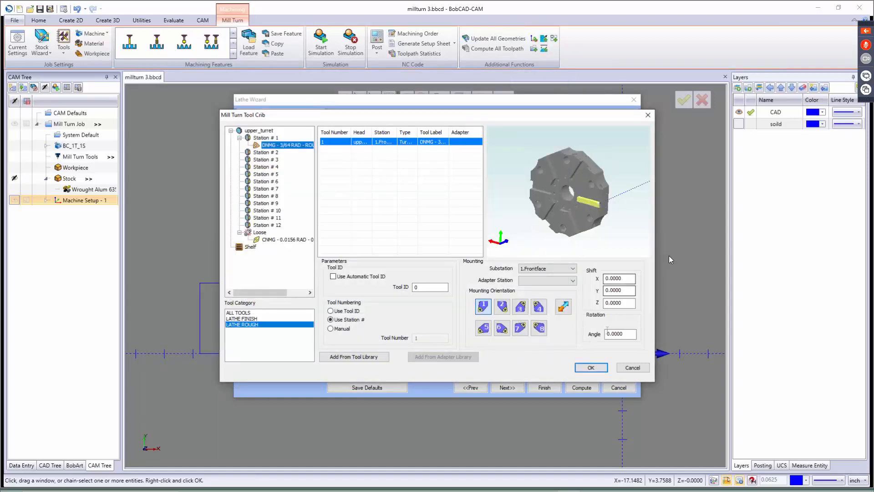
Set the mounted tool's X shift to -6, inspect its position on the turret and accept the roughing tool setup.
text(-6)
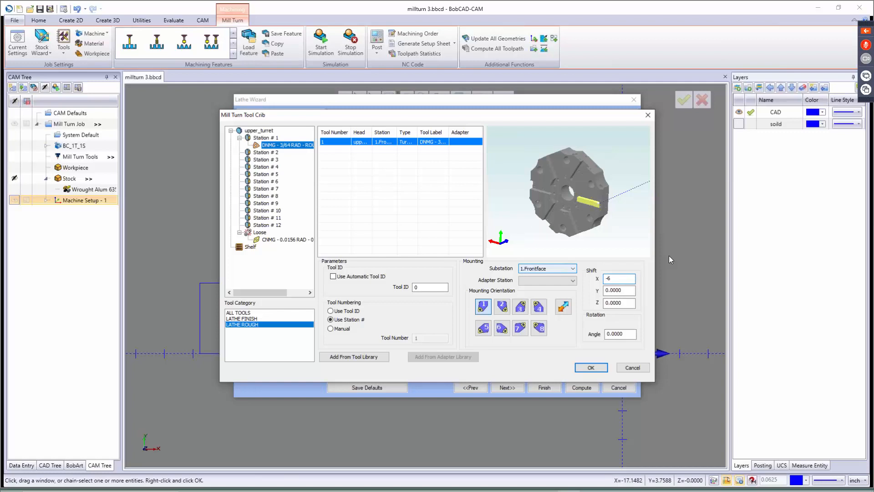
key(Tab)
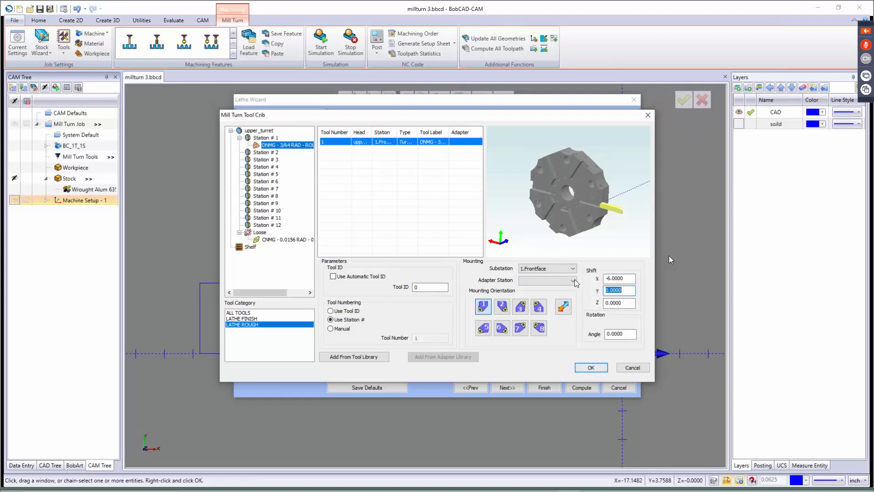
scroll(615, 211, down, 3)
scroll(625, 211, up, 8)
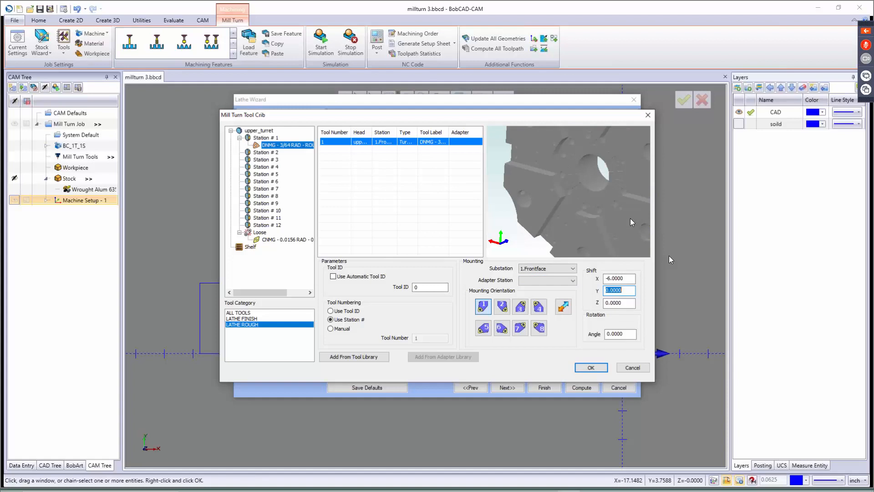
middle_drag(631, 218, 594, 198)
scroll(605, 206, up, 3)
scroll(606, 205, down, 3)
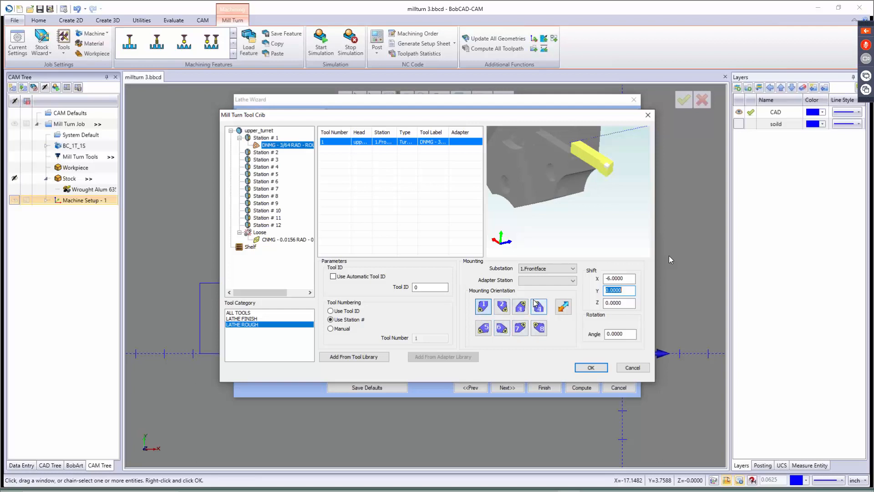
click(591, 366)
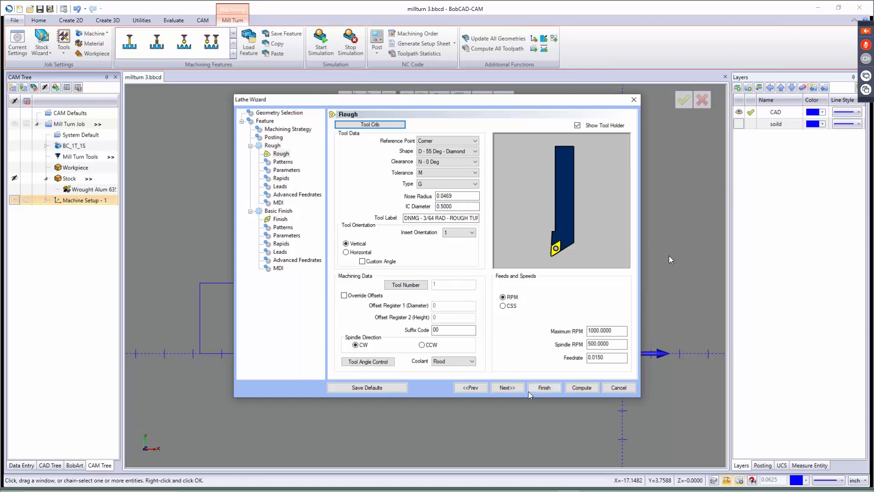
click(507, 388)
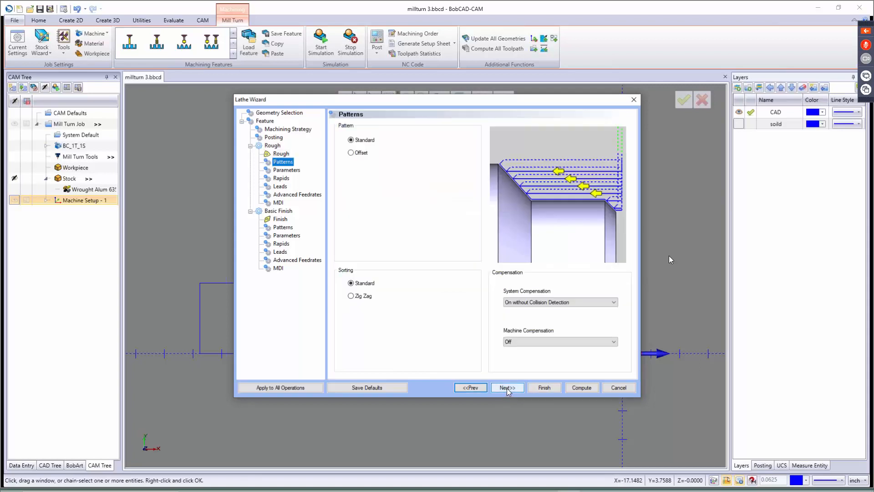
Try the Offset pattern and Zig Zag sorting for the roughing operation, returning both to Standard.
click(360, 142)
click(351, 153)
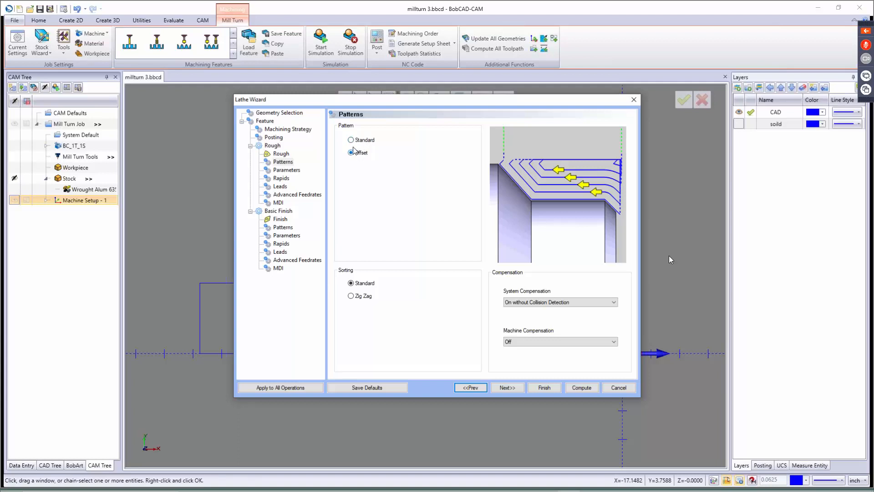
click(364, 145)
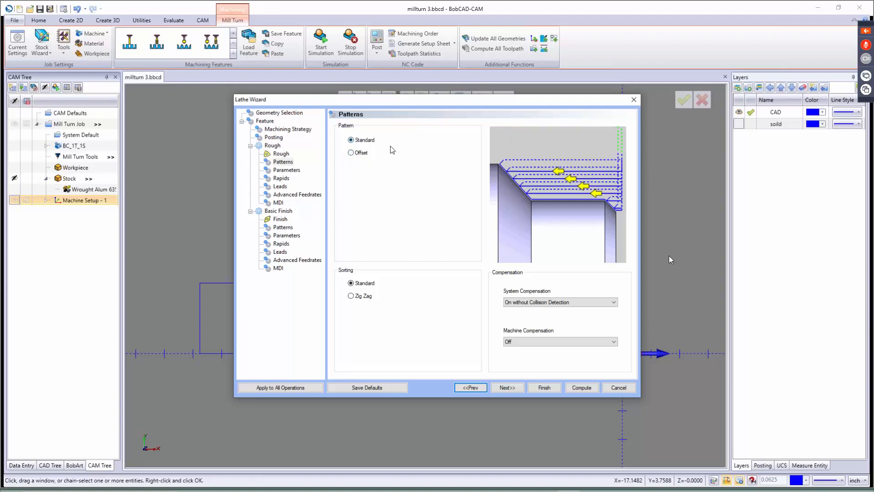
click(358, 153)
click(360, 141)
click(358, 296)
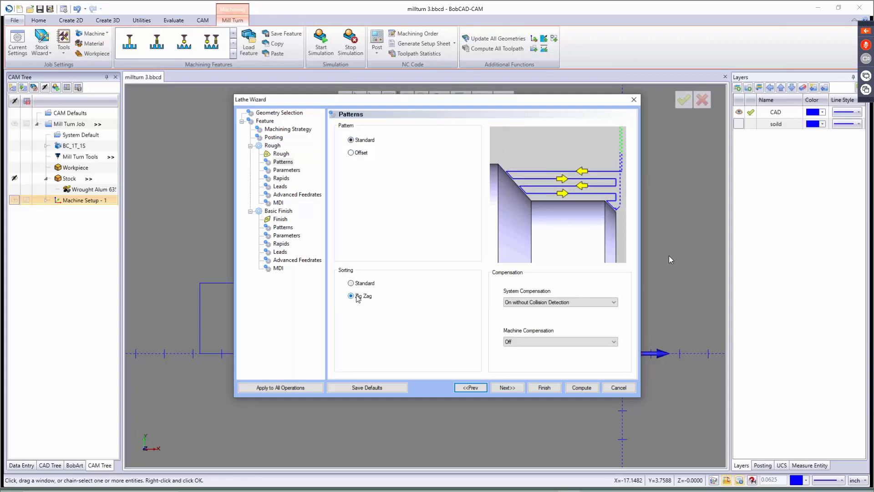
click(363, 284)
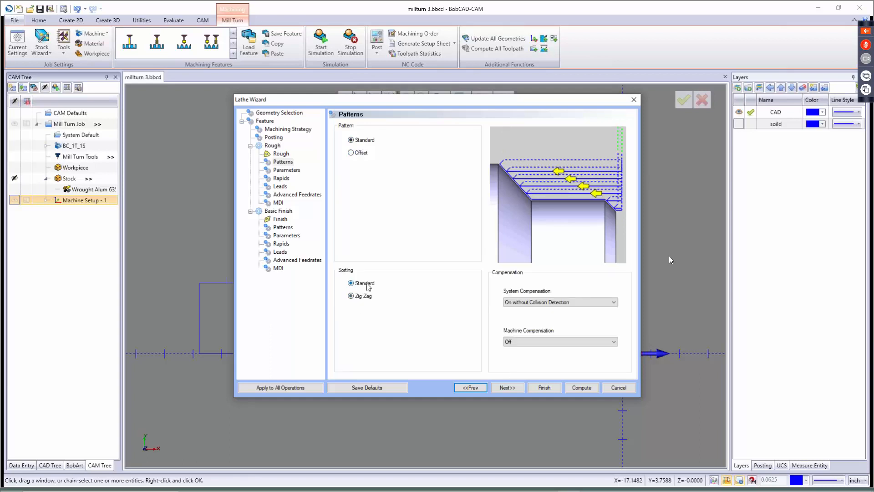
Set the roughing system compensation to On with Collision Detection using the tool holder, and leave machine compensation Off.
click(558, 302)
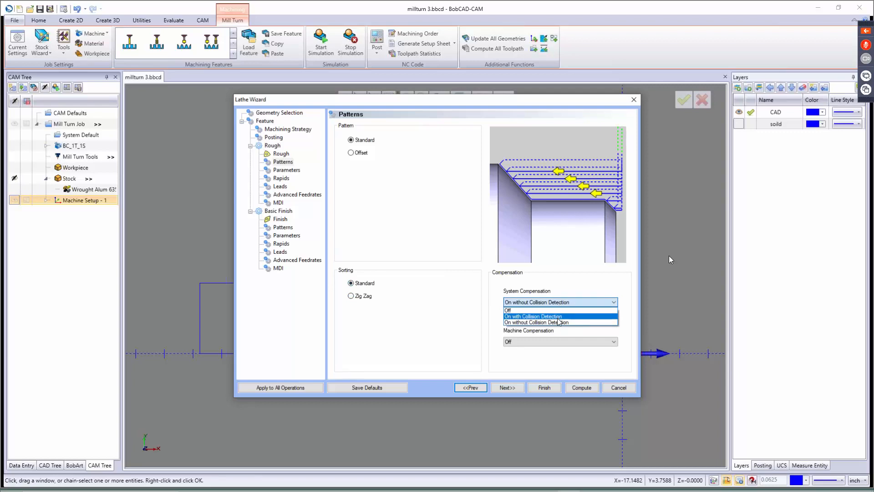
click(559, 316)
click(523, 314)
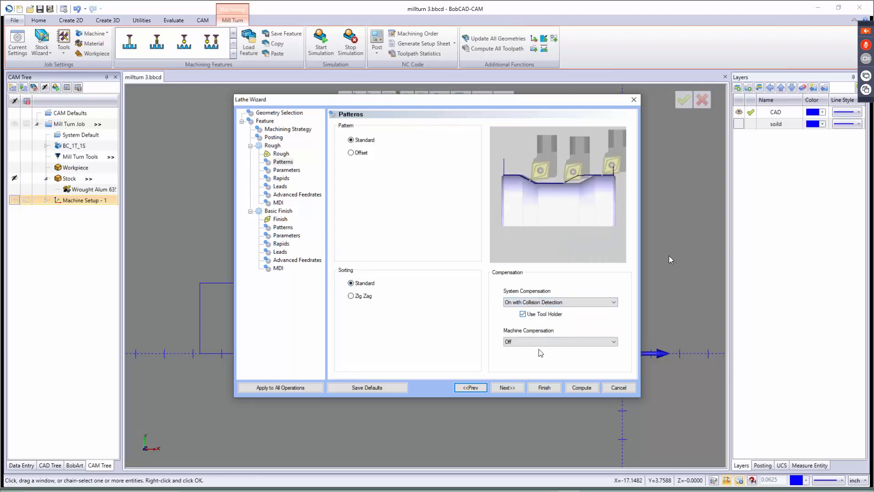
click(538, 341)
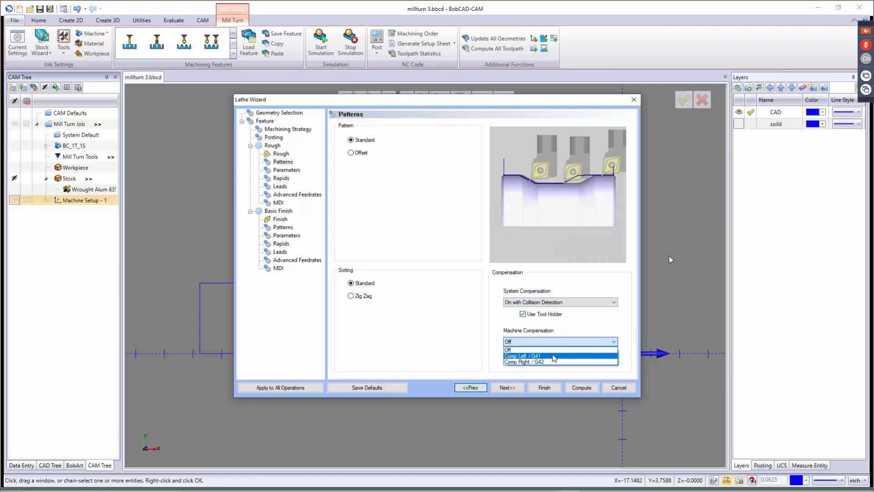
click(559, 330)
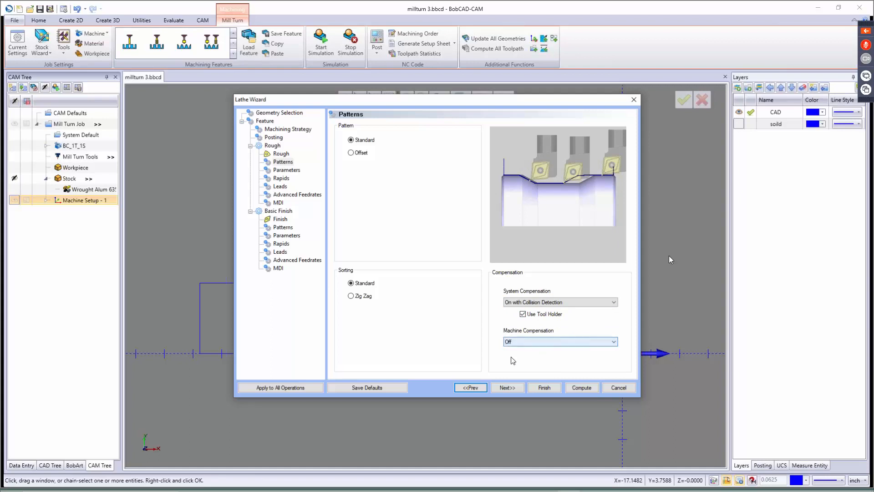
click(507, 388)
Set the roughing depth of cut to 0.02 and check the finish allowances in Z and X.
click(433, 139)
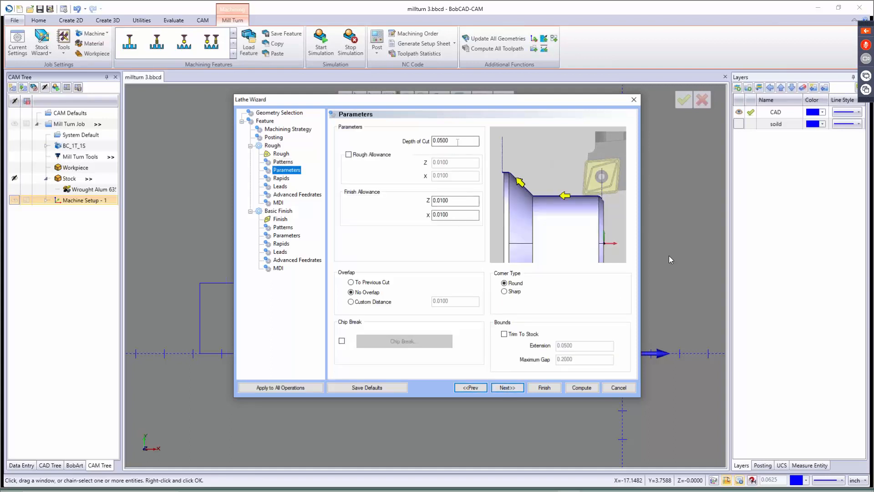
key(BackSpace)
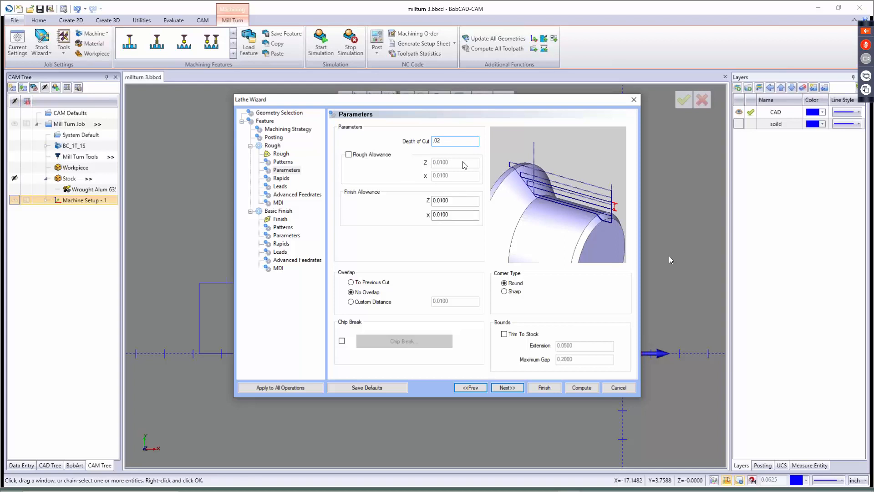
click(460, 200)
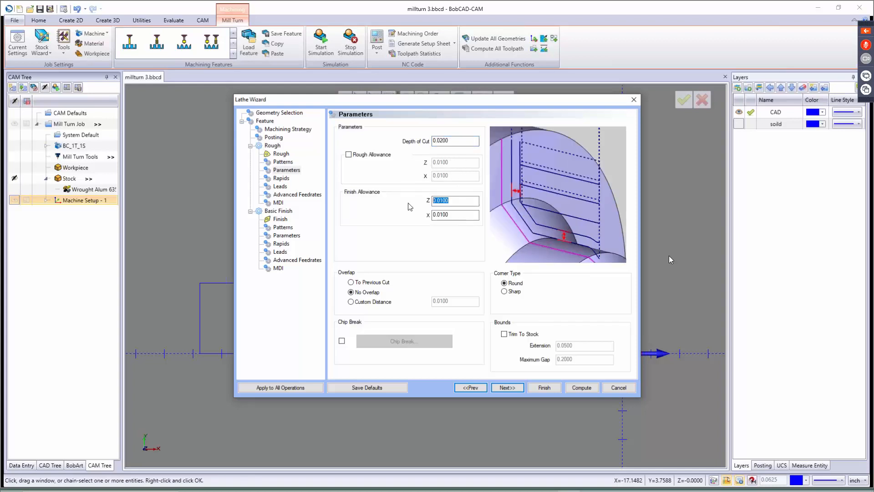
click(462, 214)
Compare the roughing overlap options, choose To Previous Cut with Round corners, and enable Trim To Stock.
click(367, 283)
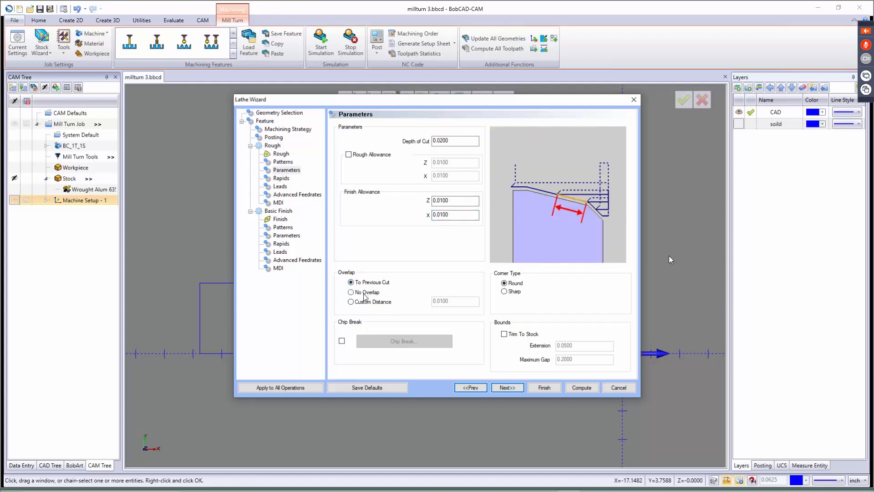
click(365, 294)
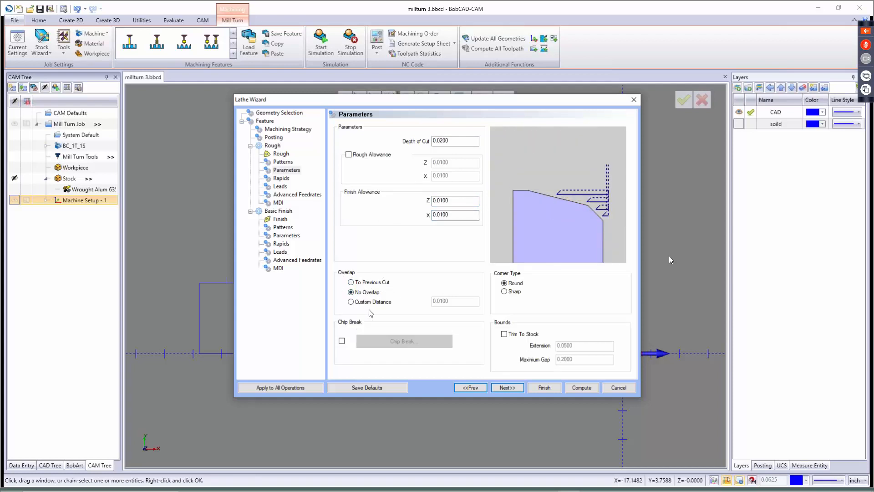
click(371, 302)
click(370, 283)
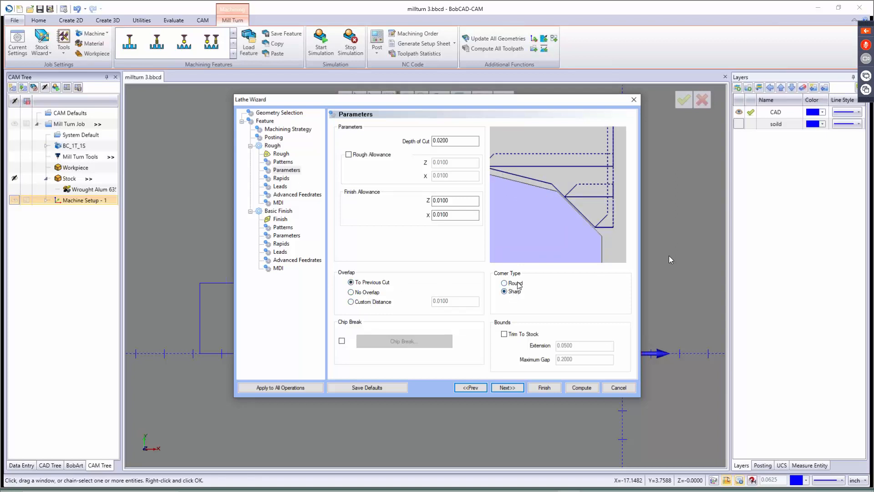
click(529, 335)
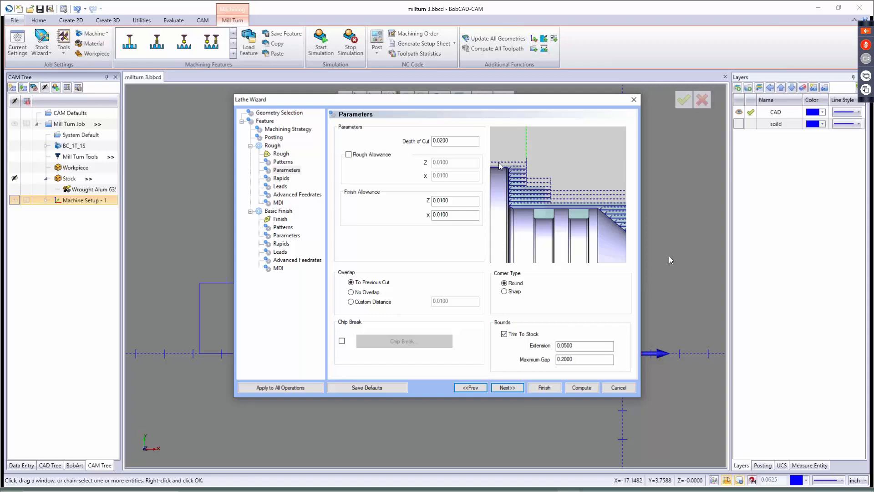
click(504, 334)
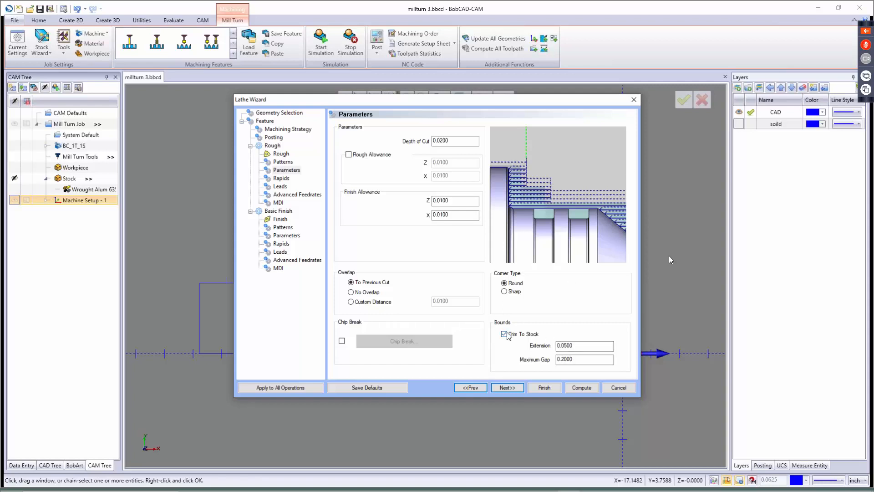
Review the roughing rapids, keeping the default approach and exit, and set the lead-in to Horizontal and the lead-out to Vertical.
click(508, 387)
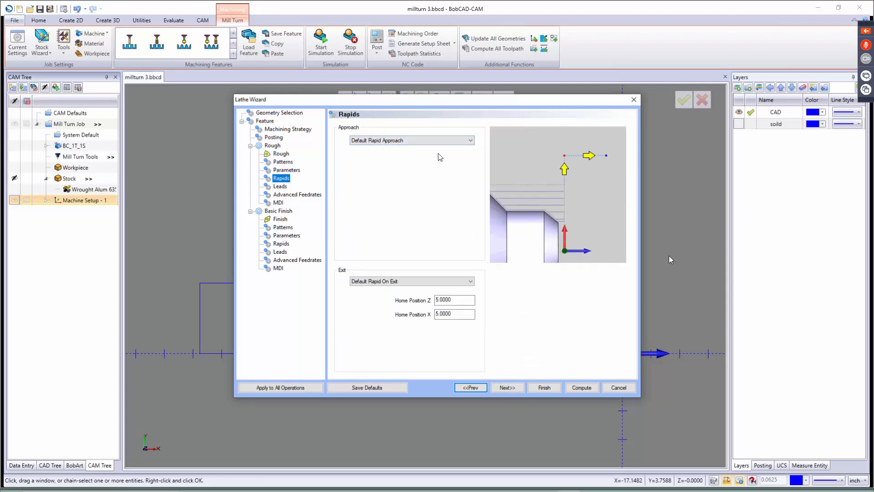
click(435, 142)
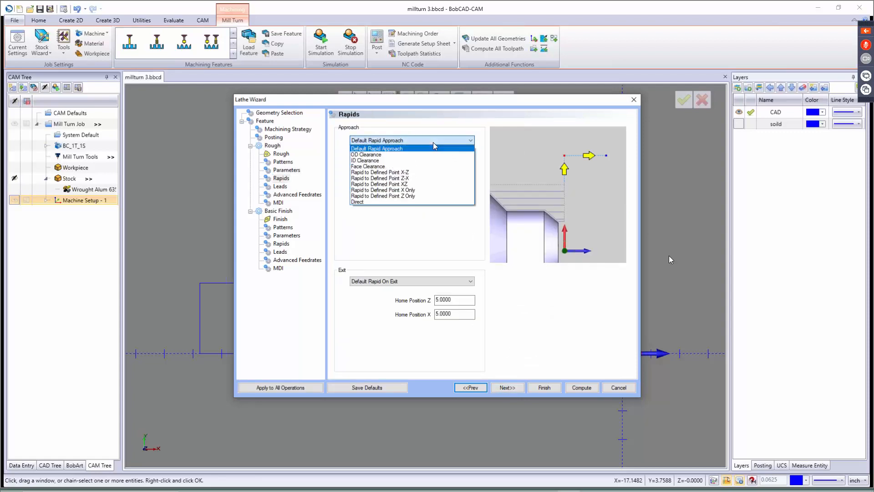
click(433, 142)
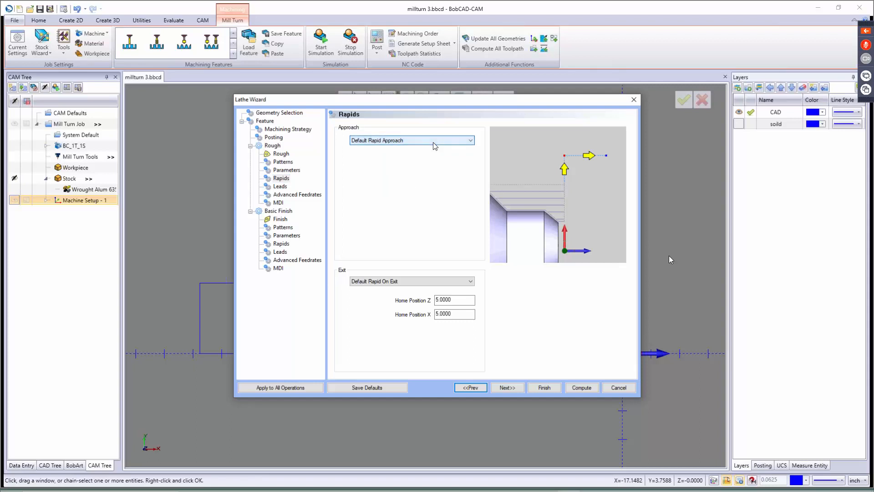
click(435, 282)
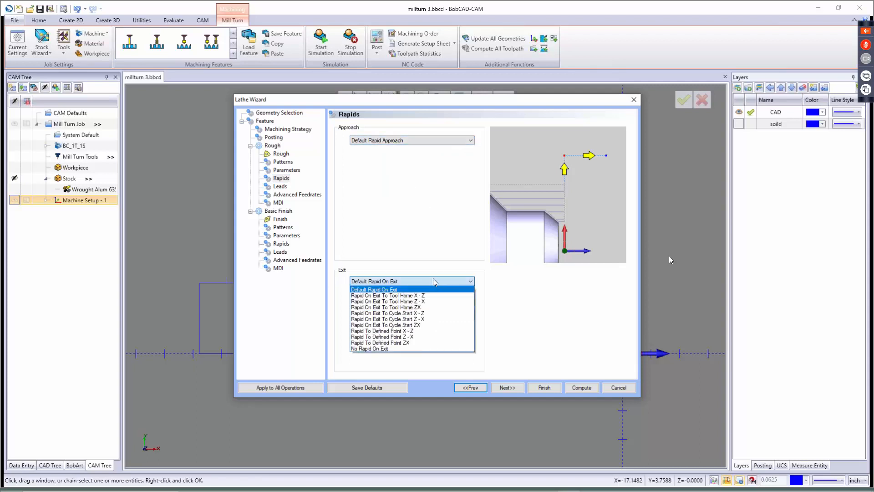
click(425, 282)
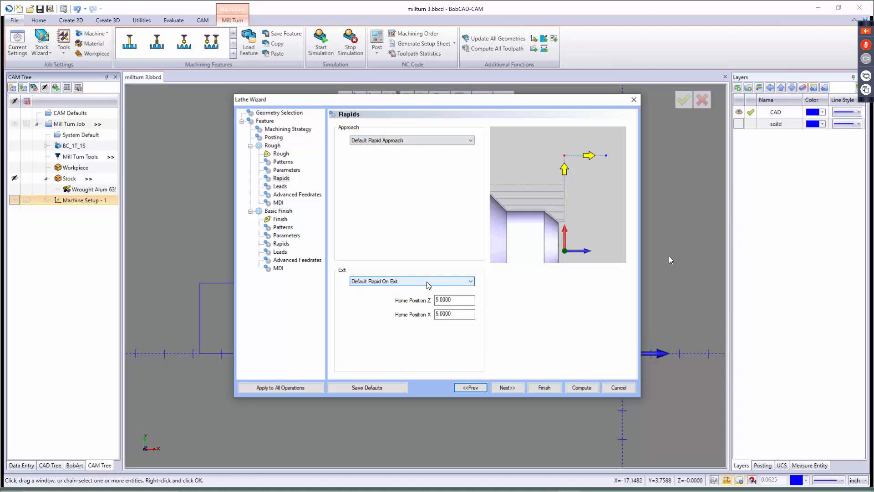
click(508, 387)
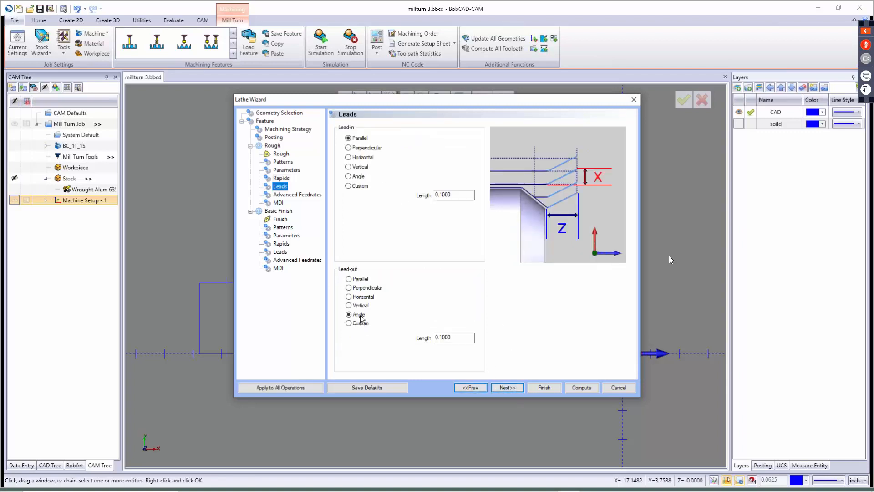
click(360, 305)
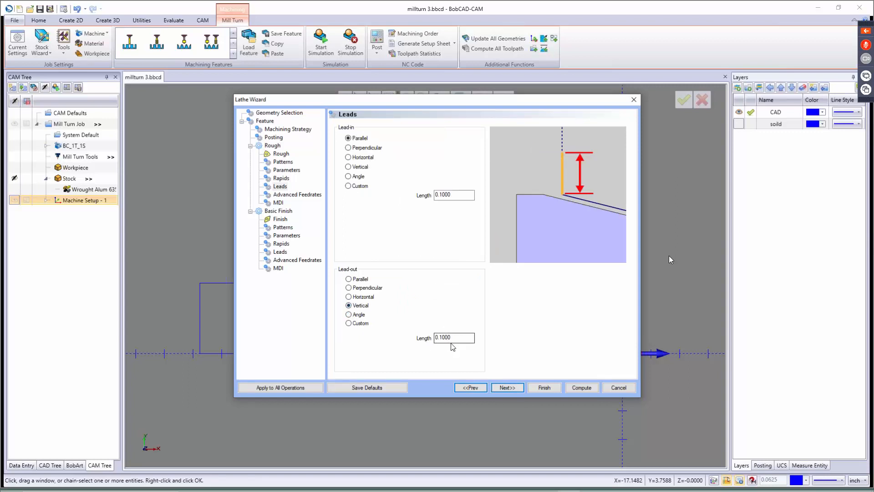
double_click(461, 338)
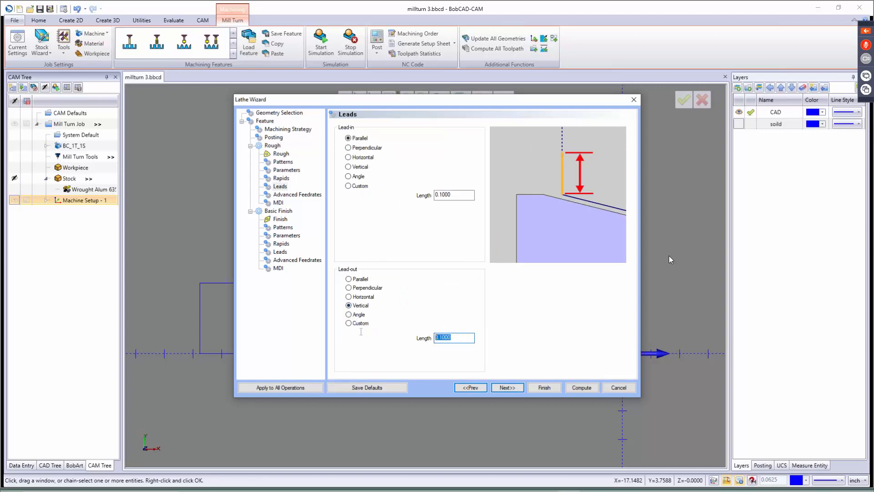
double_click(459, 194)
click(348, 186)
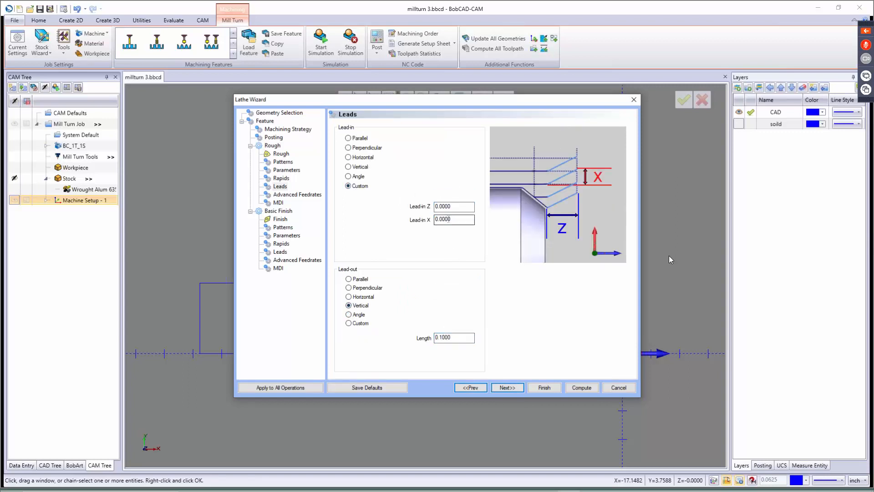
click(349, 158)
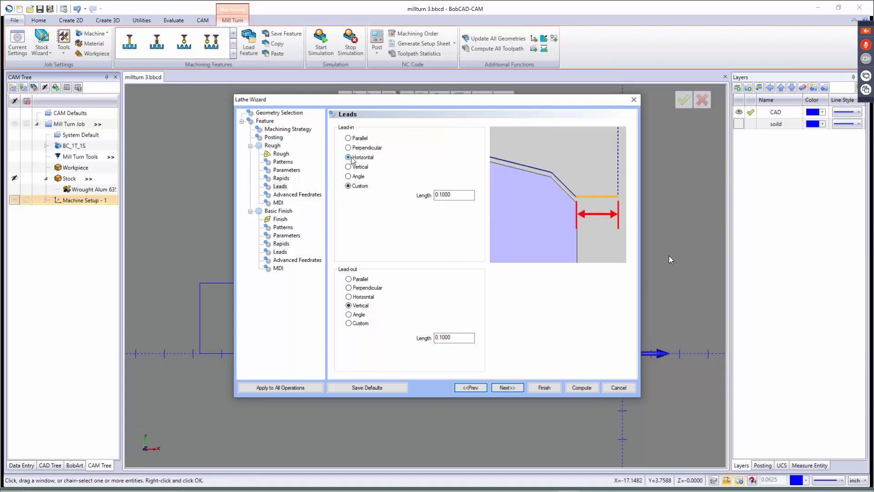
drag(469, 195, 411, 197)
Pass the roughing advanced feedrates and MDI settings, then assign Station # 1's DNMG - 3/64 RAD roughing tool to Basic Finish and show its holder.
click(514, 388)
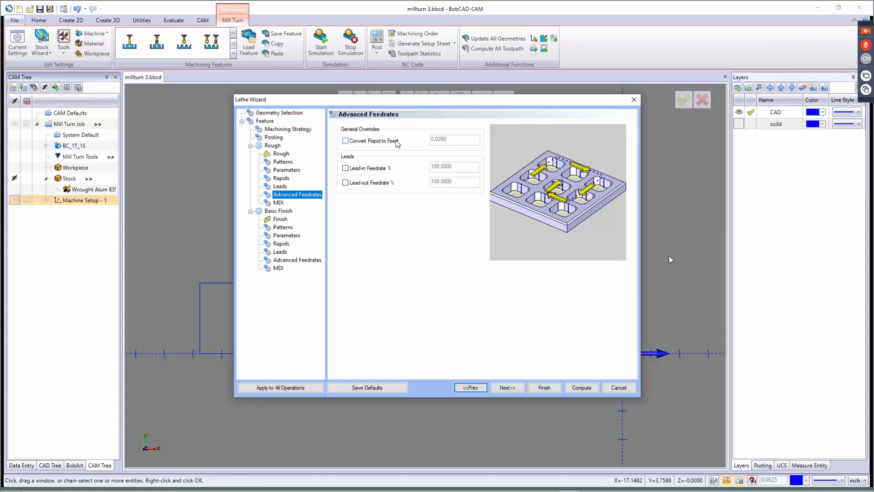
click(512, 388)
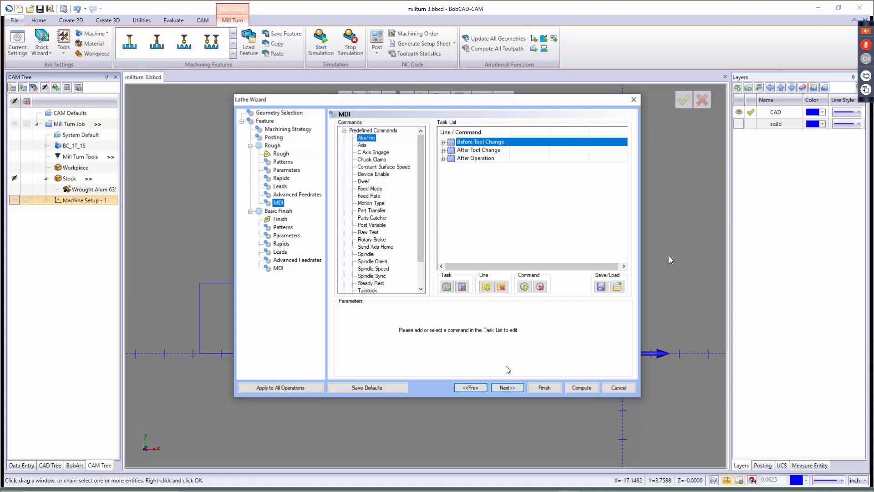
click(508, 387)
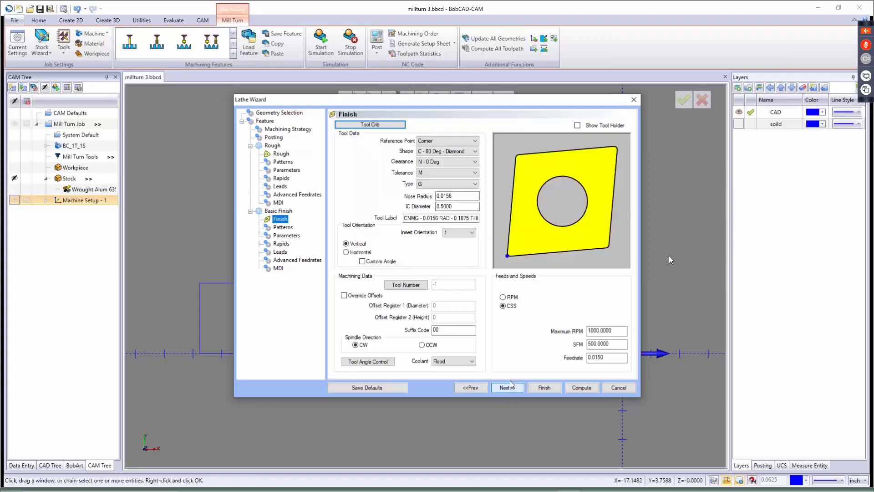
click(370, 124)
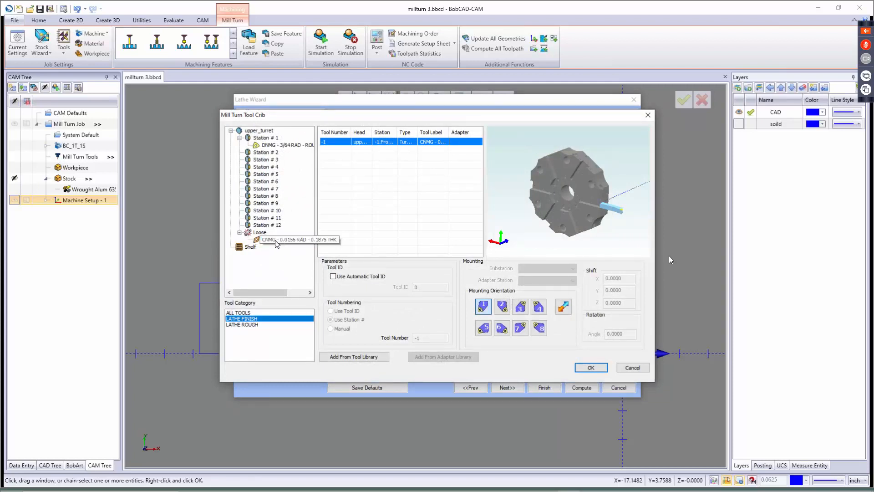
click(278, 240)
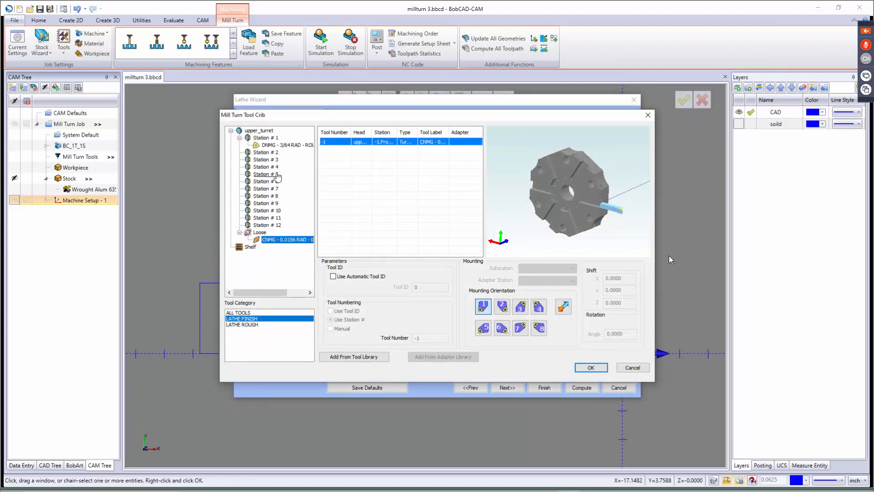
click(286, 146)
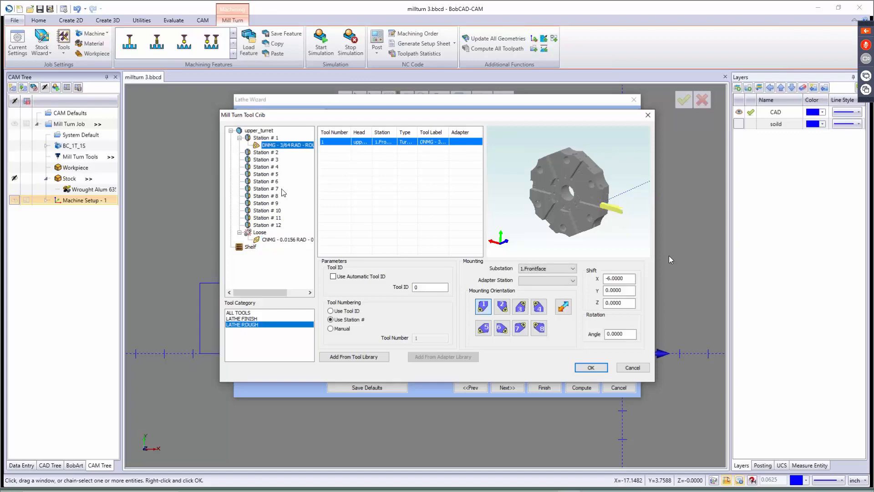
click(591, 367)
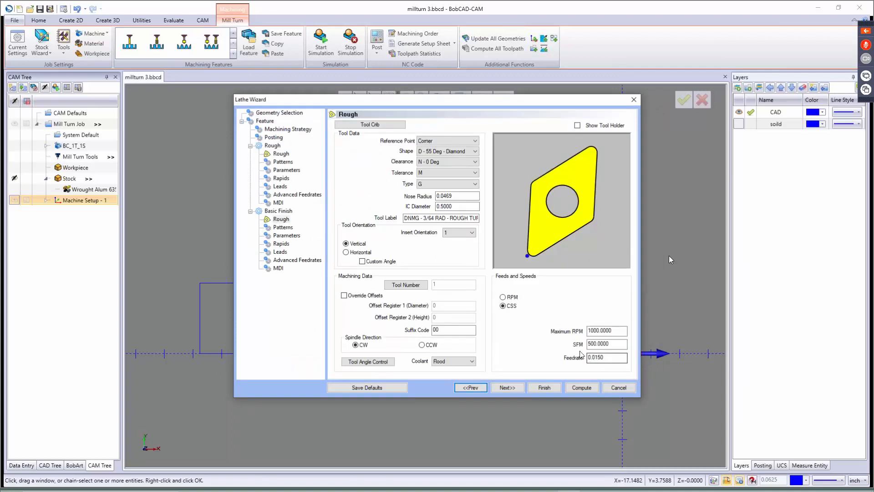
click(578, 126)
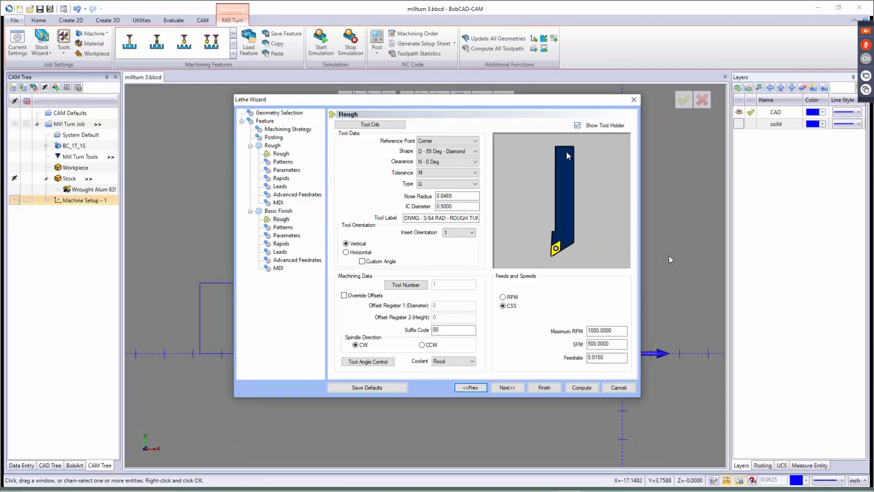
Try the Alternate finish pattern with Face Vertical Only, Turn Diameter Only and angled walls toggled, returning to Continuous.
click(509, 388)
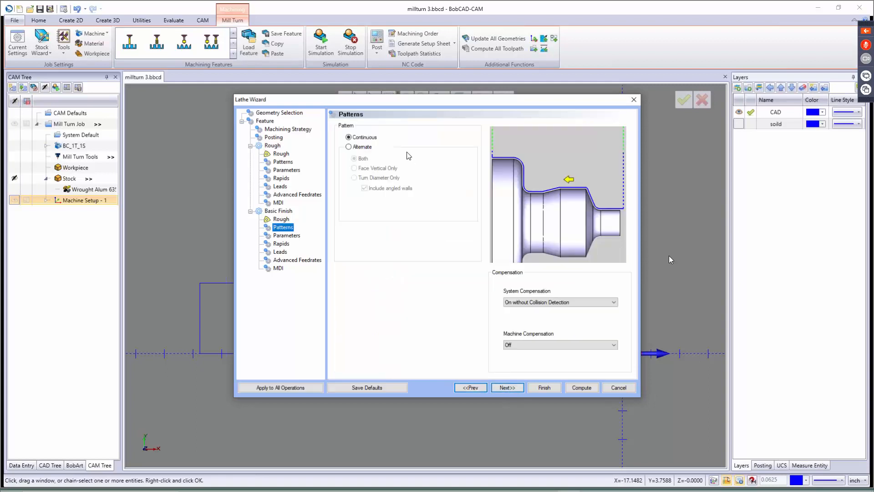
click(360, 138)
click(349, 147)
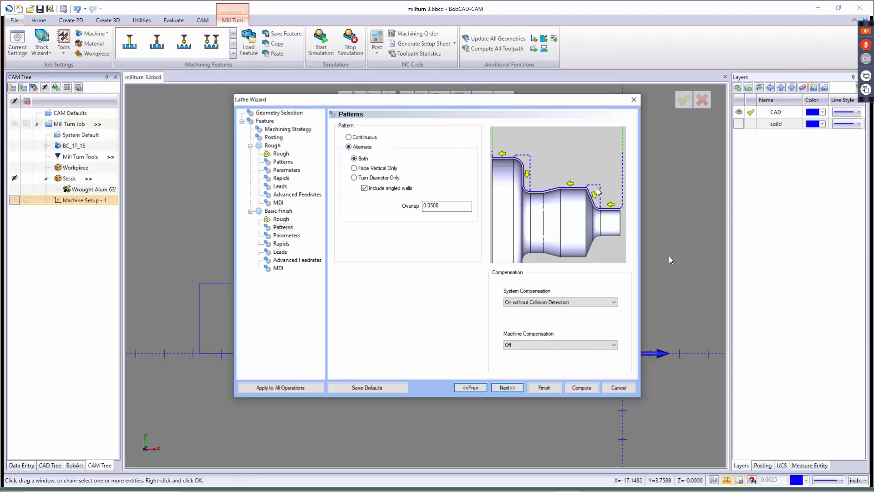
click(367, 168)
click(369, 178)
click(370, 189)
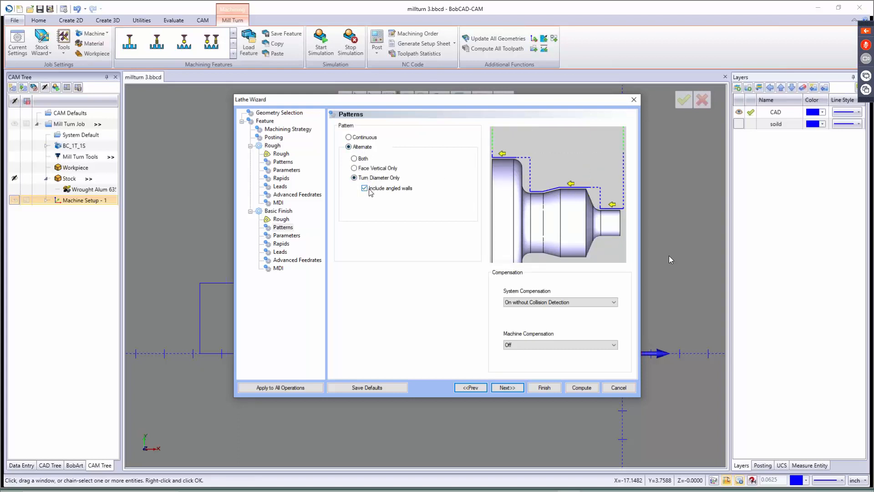
click(369, 189)
click(356, 138)
Set the finish system compensation to On with Collision Detection using the tool holder, and leave machine compensation Off.
click(550, 302)
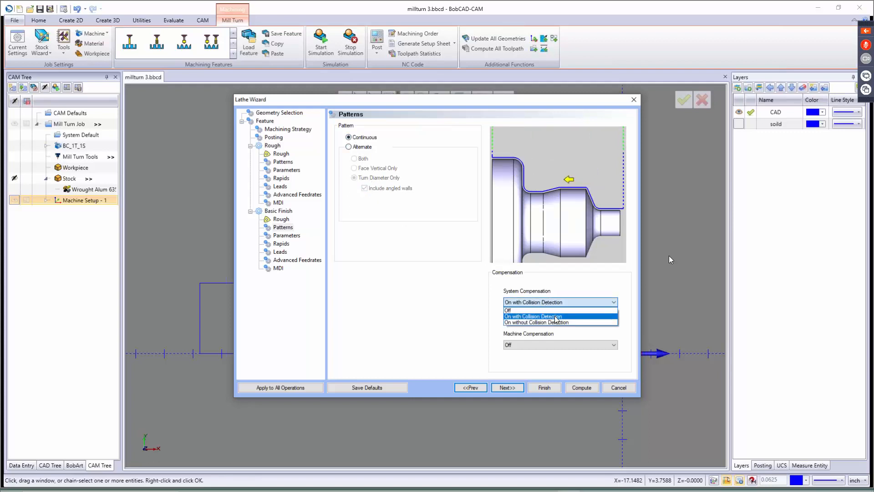
click(531, 317)
click(530, 317)
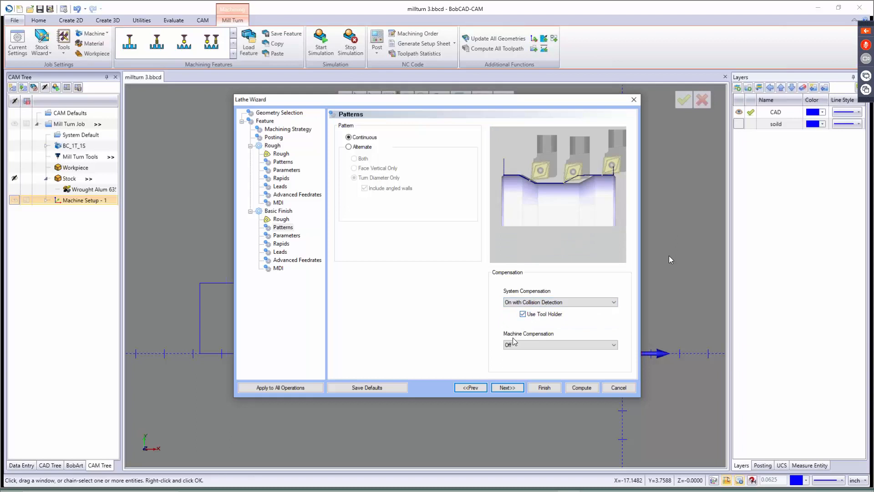
click(542, 346)
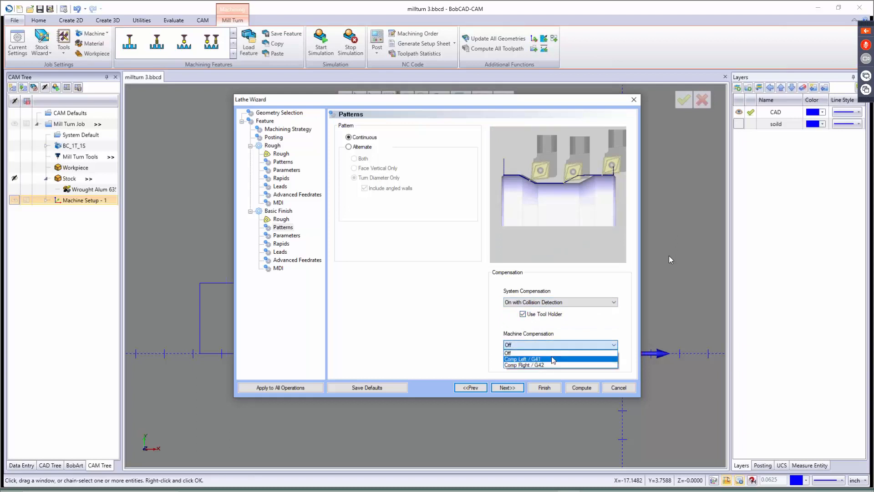
click(561, 339)
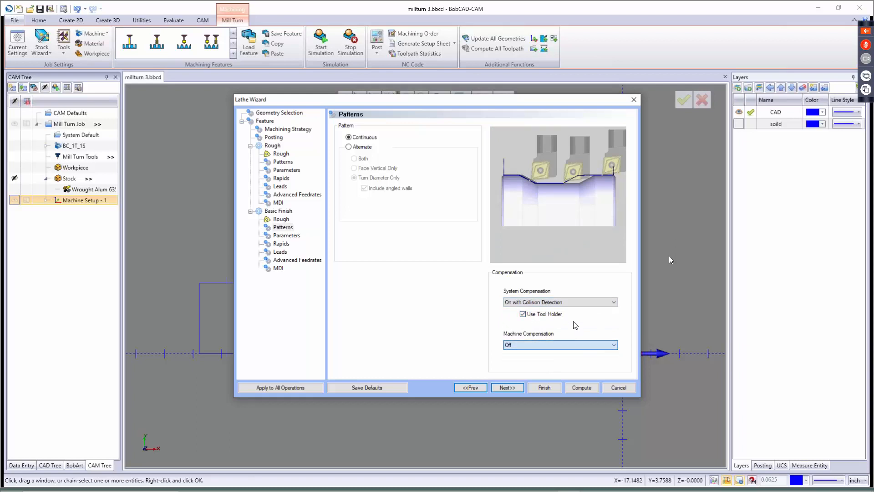
Set the finish corner type to Sharp, trying Trim To Stock but leaving it off.
click(515, 386)
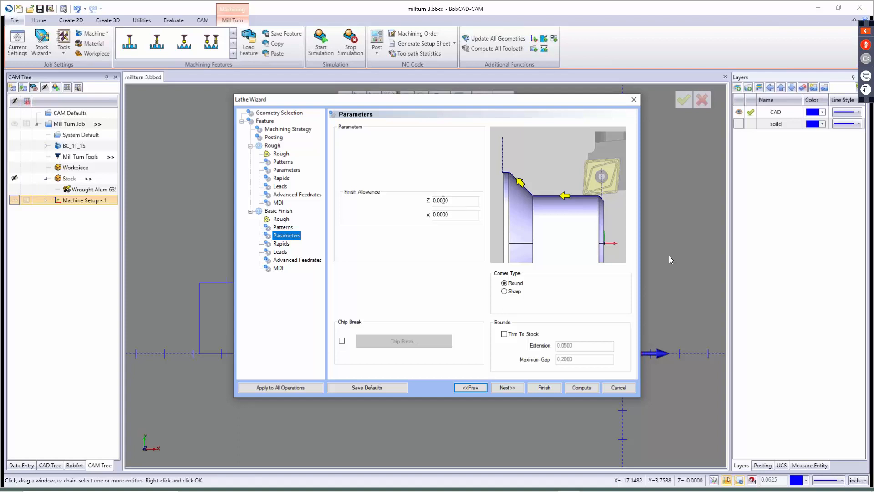
click(516, 291)
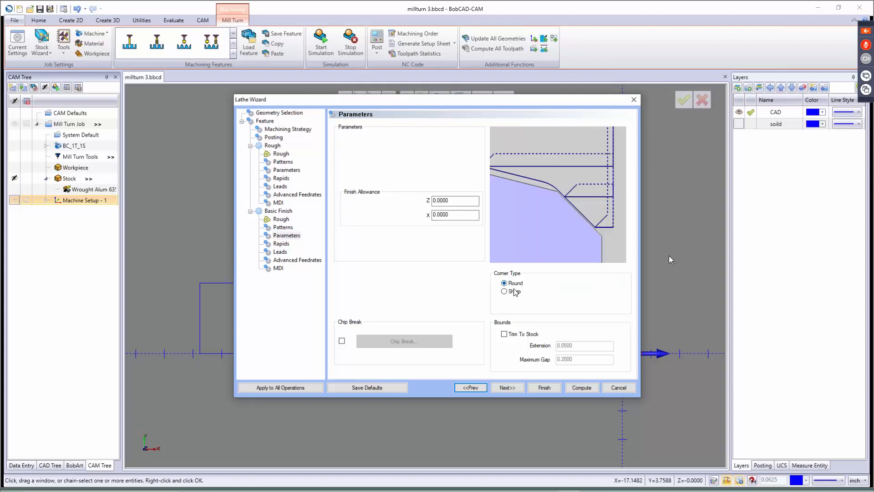
click(504, 334)
click(504, 336)
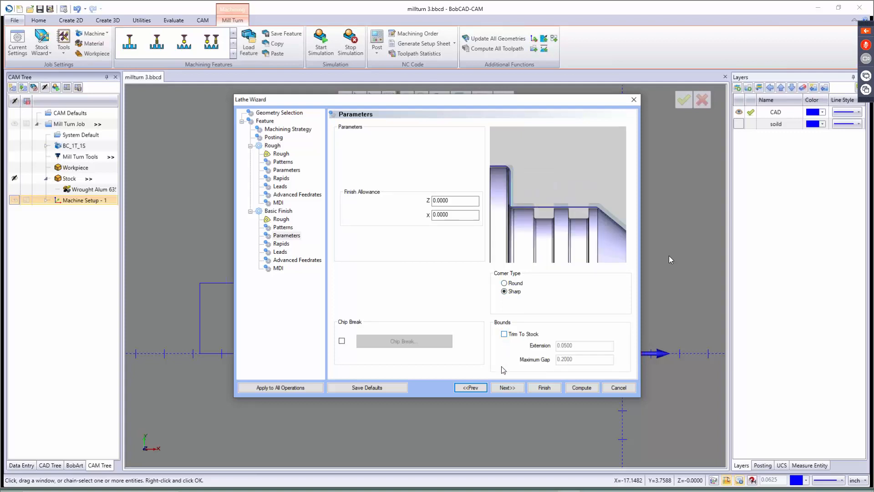
Keep the default finish rapids and set the finish lead-out to Vertical.
click(504, 388)
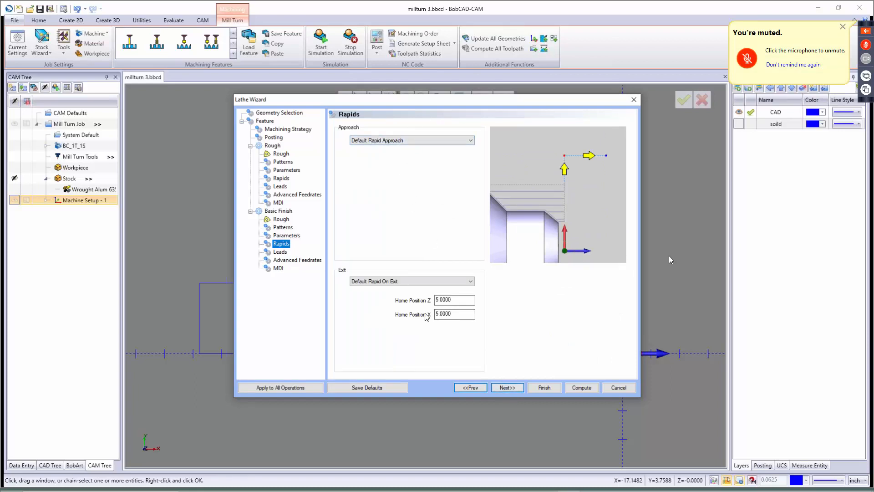
click(516, 388)
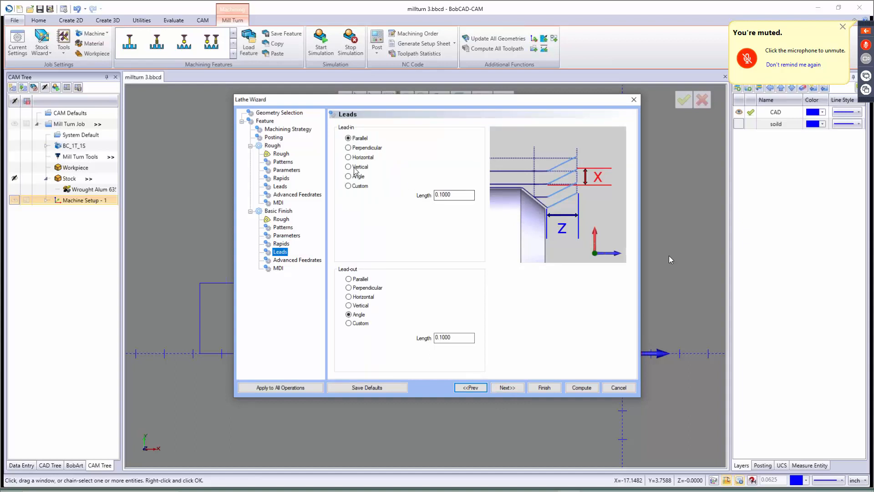
click(353, 306)
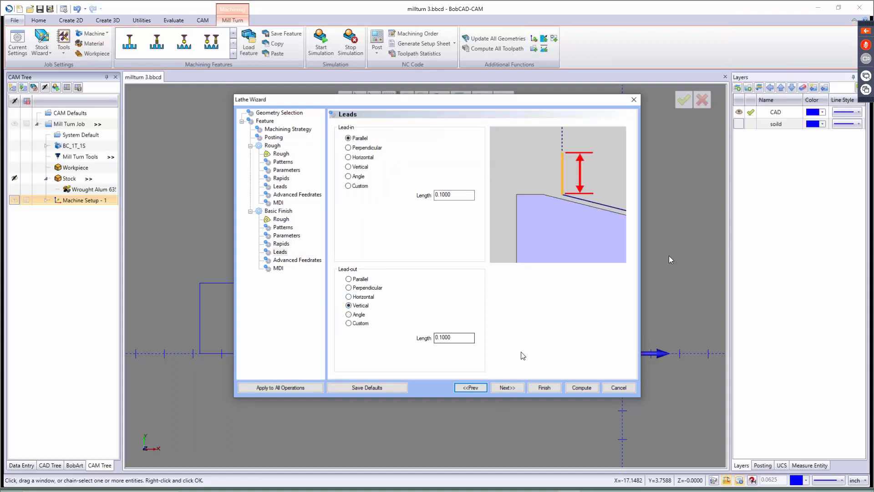
Pass the finish advanced feedrates and MDI settings and compute the end face toolpath.
click(507, 388)
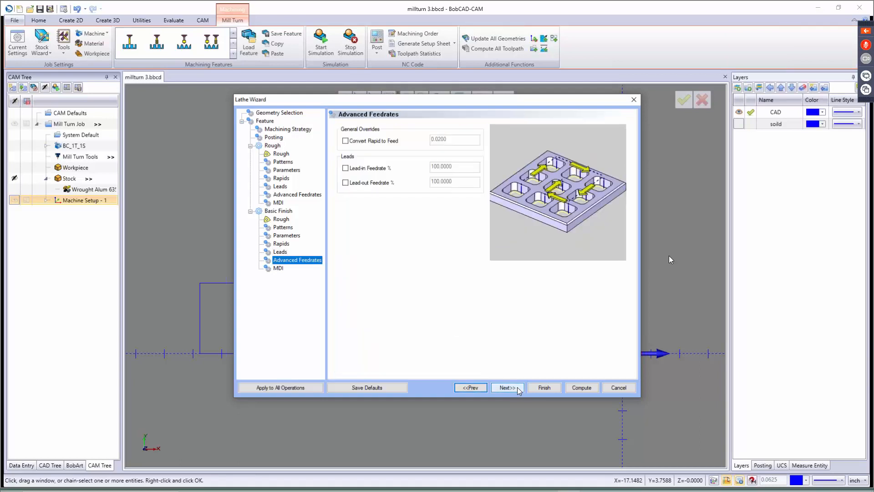
click(518, 388)
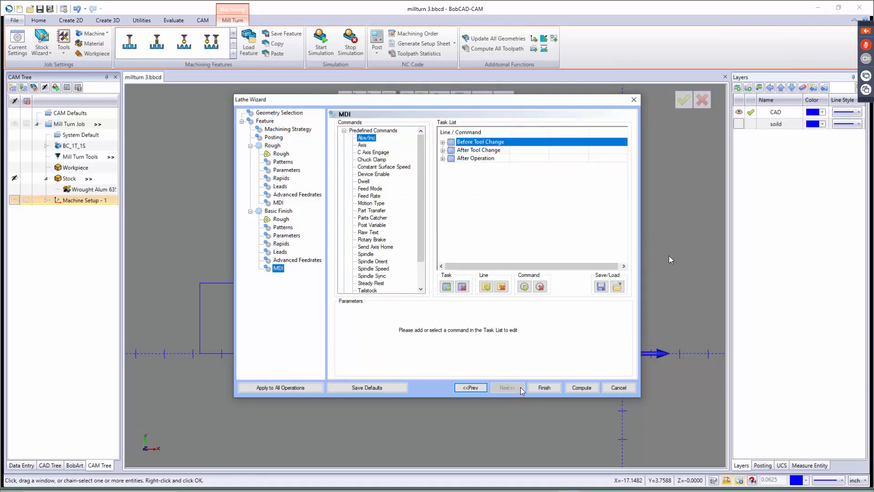
click(586, 387)
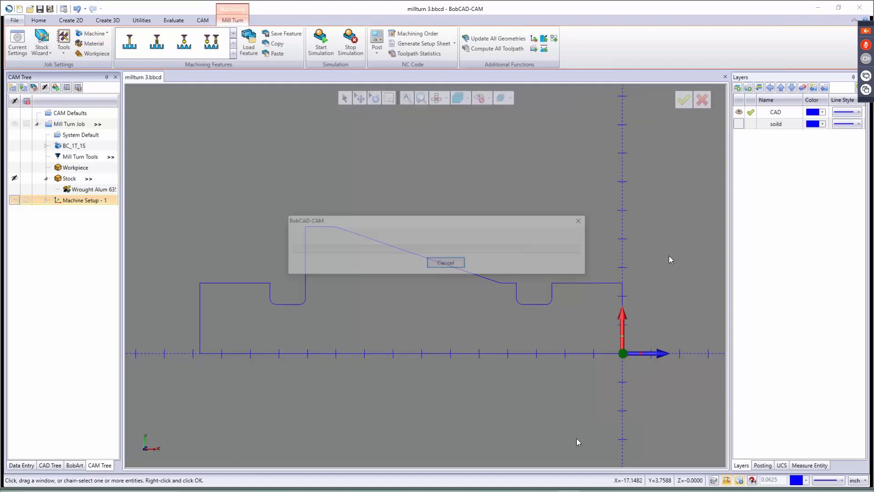
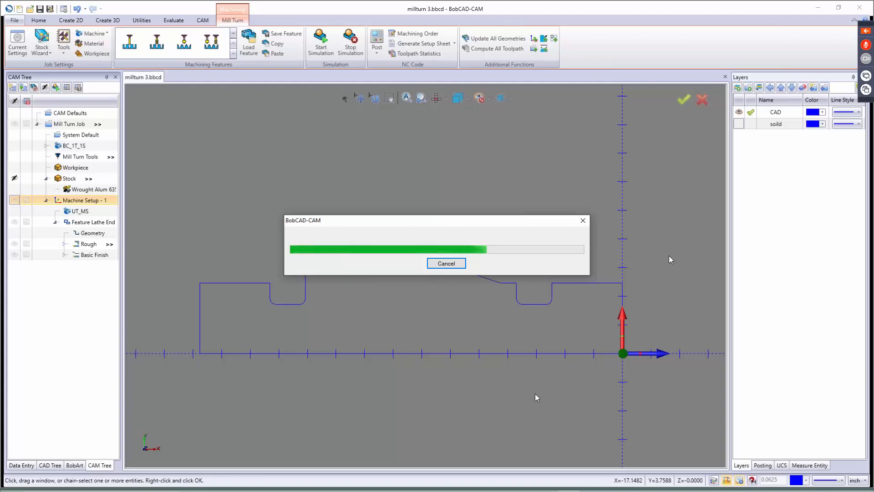
drag(455, 223, 441, 145)
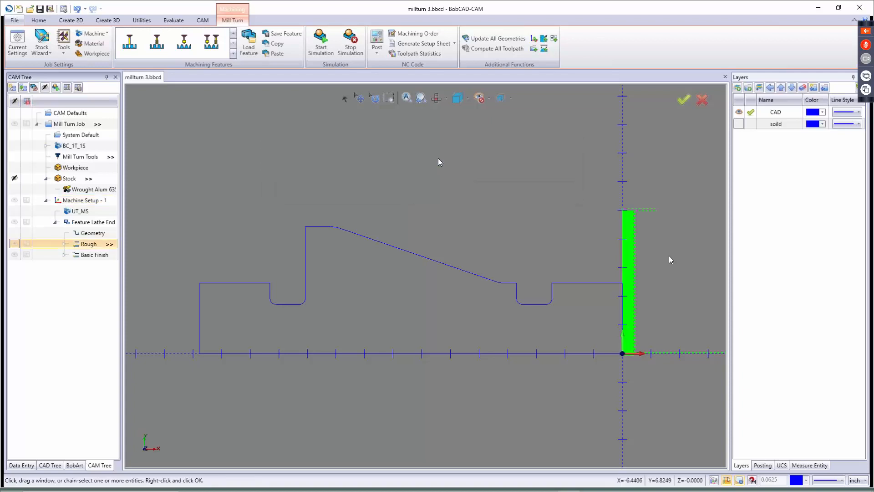
Blank the lathe end face feature's toolpath and collapse the feature in the CAM tree.
scroll(633, 321, up, 2)
scroll(631, 321, up, 3)
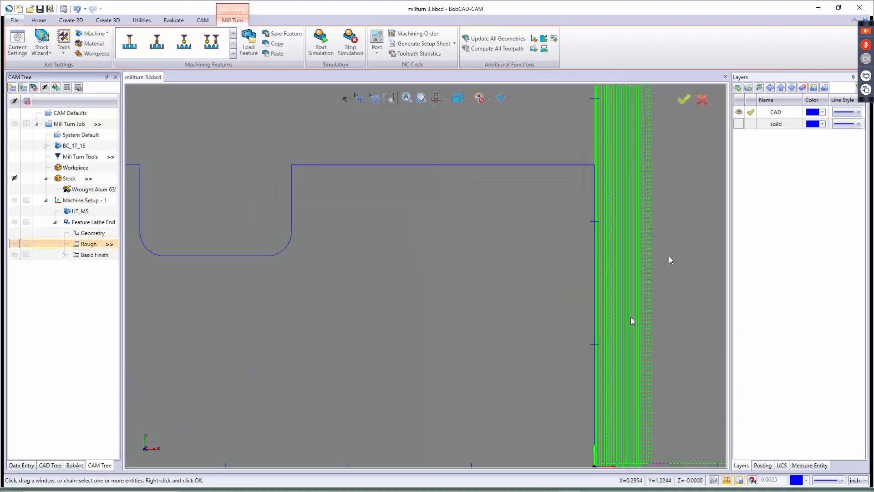
scroll(618, 317, down, 3)
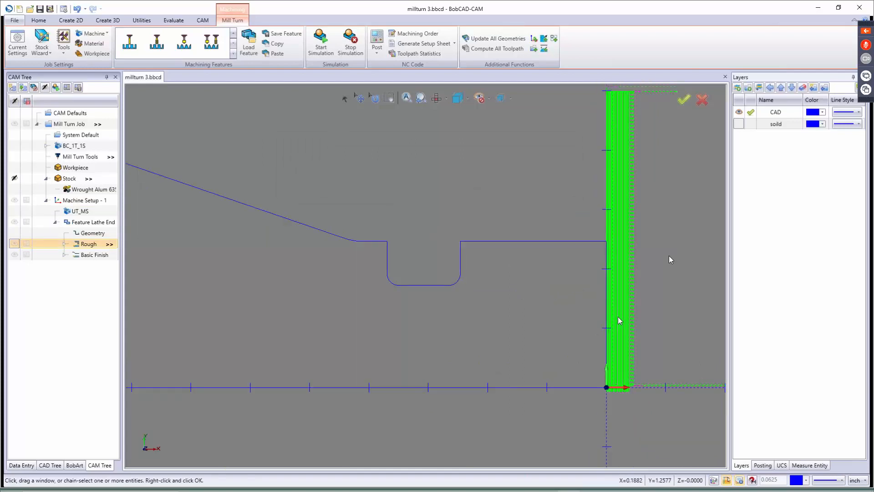
scroll(594, 339, up, 4)
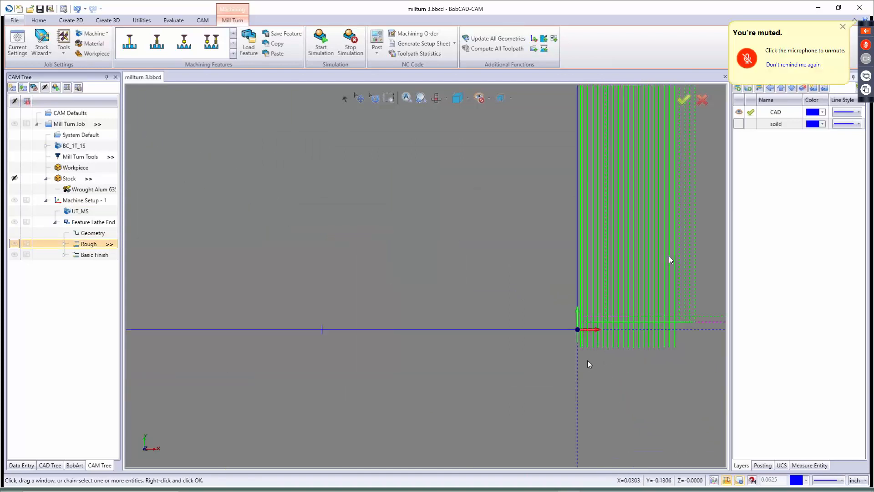
scroll(595, 356, down, 3)
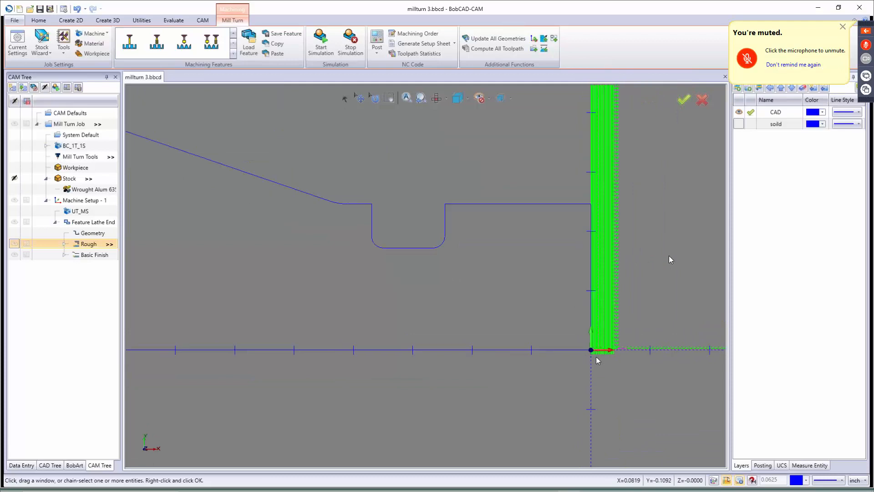
right_click(73, 222)
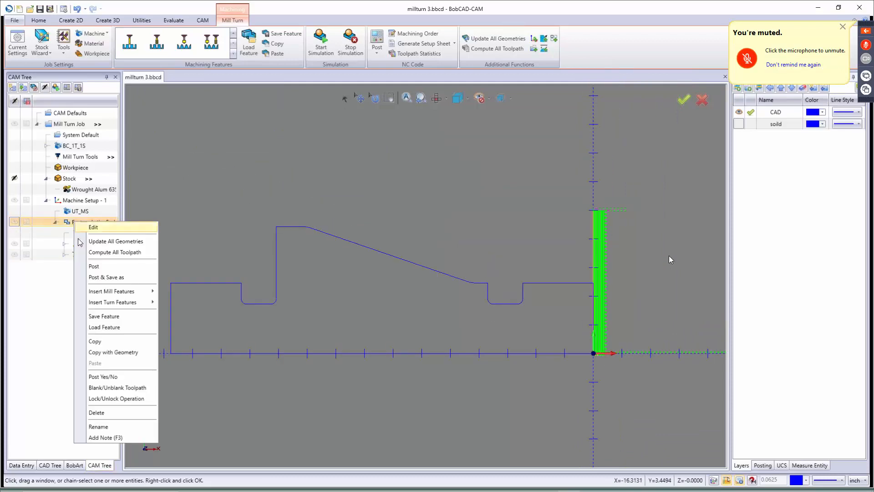
click(101, 388)
click(56, 223)
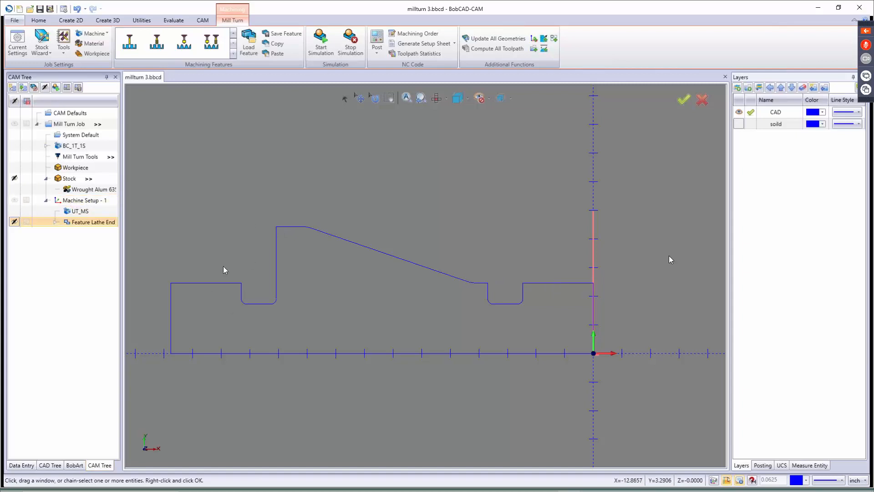
Add a Lathe Turning feature to Machine Setup - 1, using the outer profile from the front diameter through the groove and taper to the largest diameter.
right_click(85, 204)
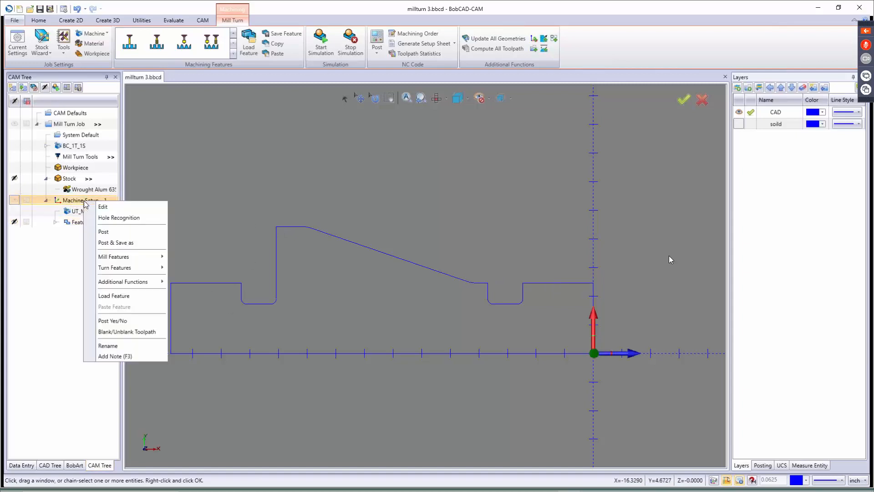
mouse_move(113, 271)
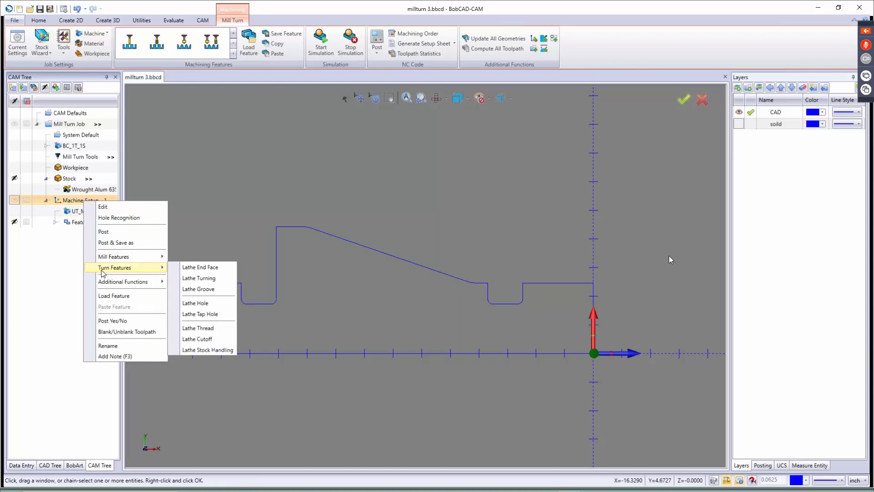
click(192, 278)
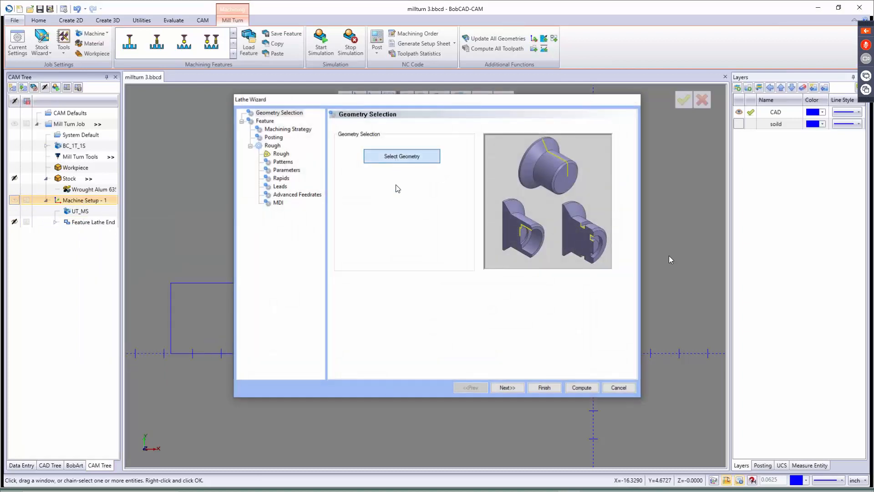
click(402, 156)
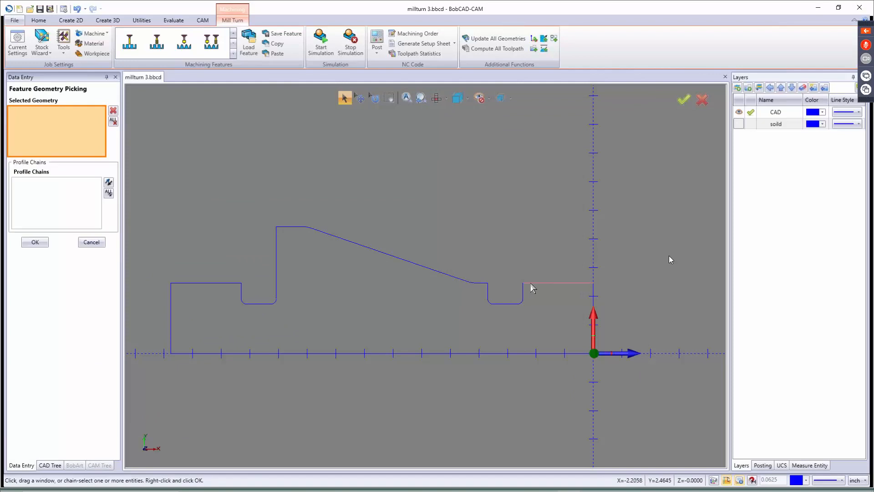
click(531, 283)
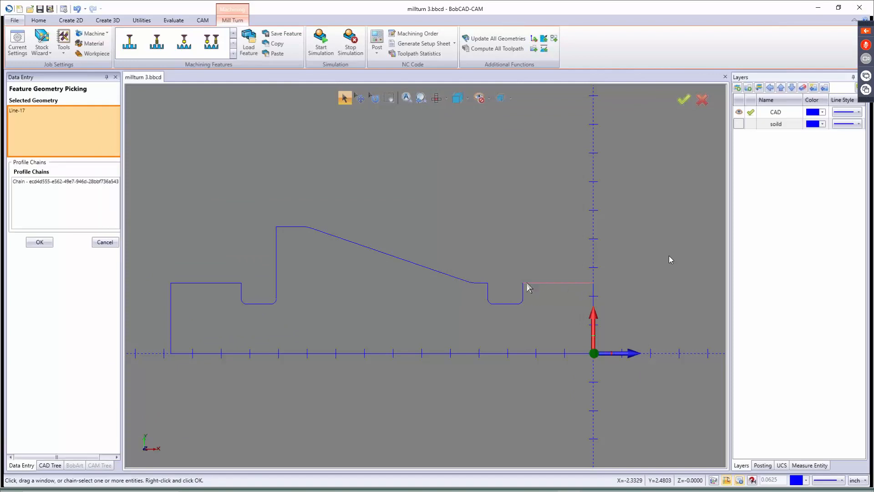
click(281, 227)
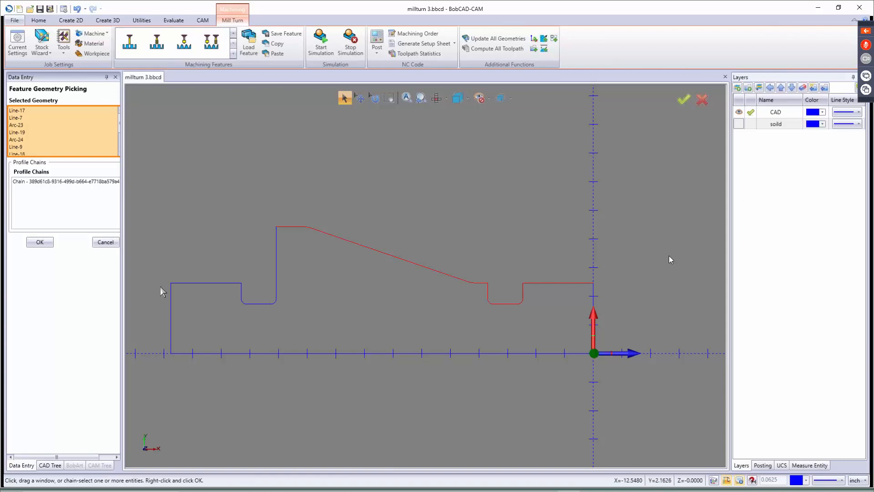
click(40, 242)
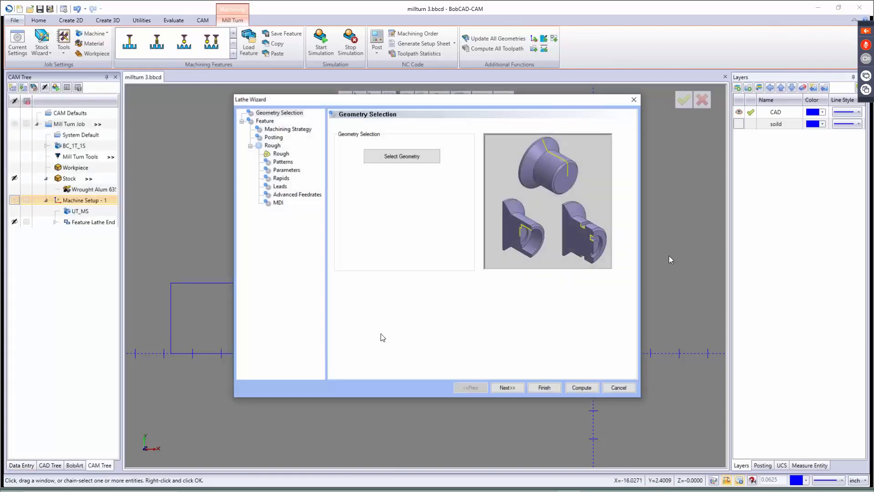
click(506, 388)
Try the ID feature type with Regions 1 and 2 and the Back face type, returning to OD in Region 1.
click(462, 168)
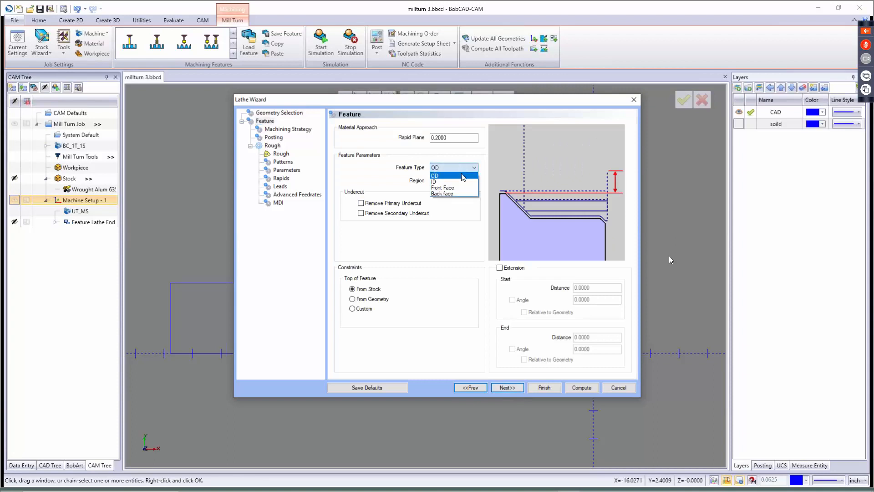
click(463, 182)
click(464, 181)
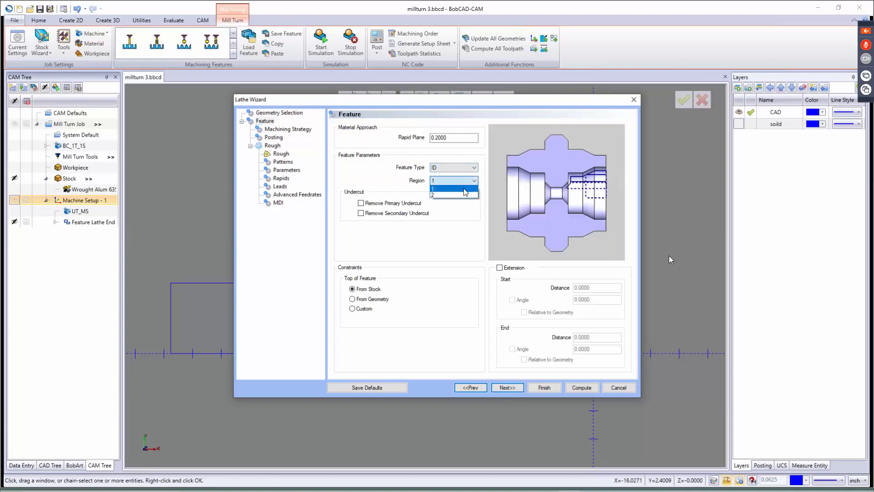
click(465, 194)
click(466, 181)
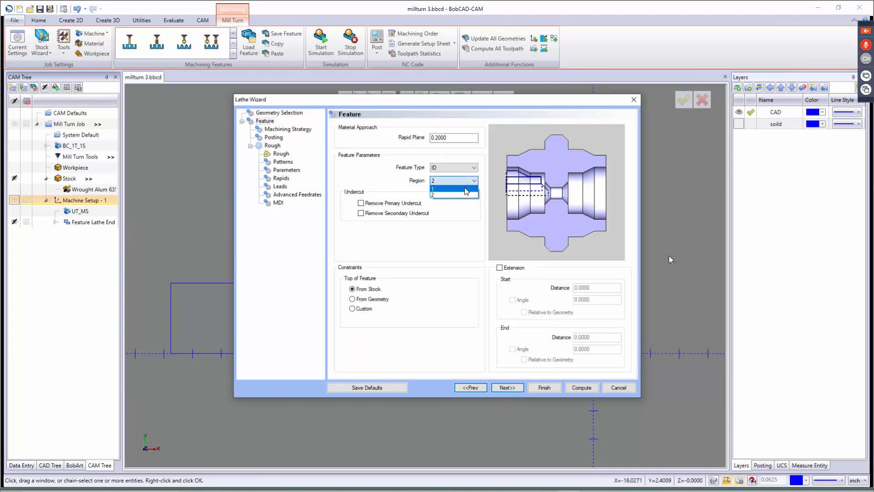
click(466, 189)
click(463, 168)
click(465, 194)
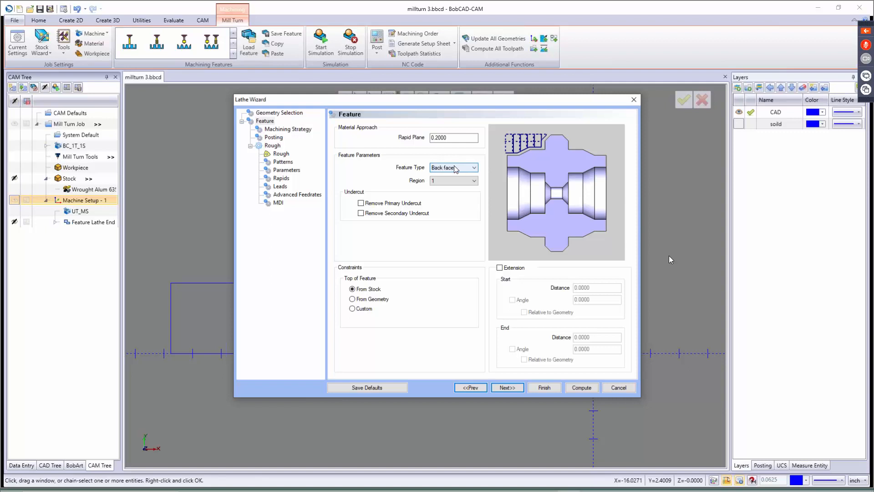
click(456, 169)
click(457, 176)
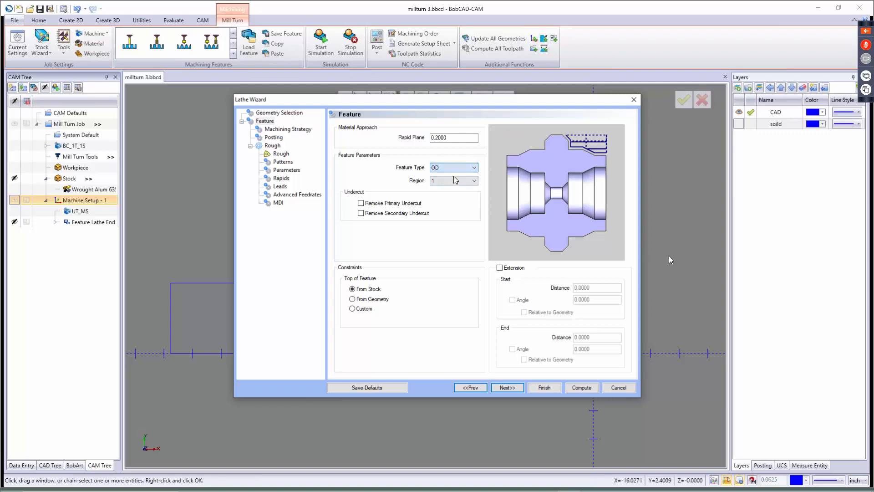
Turn on Remove Primary Undercut and check it against the part profile, leaving Remove Secondary Undercut off.
click(375, 206)
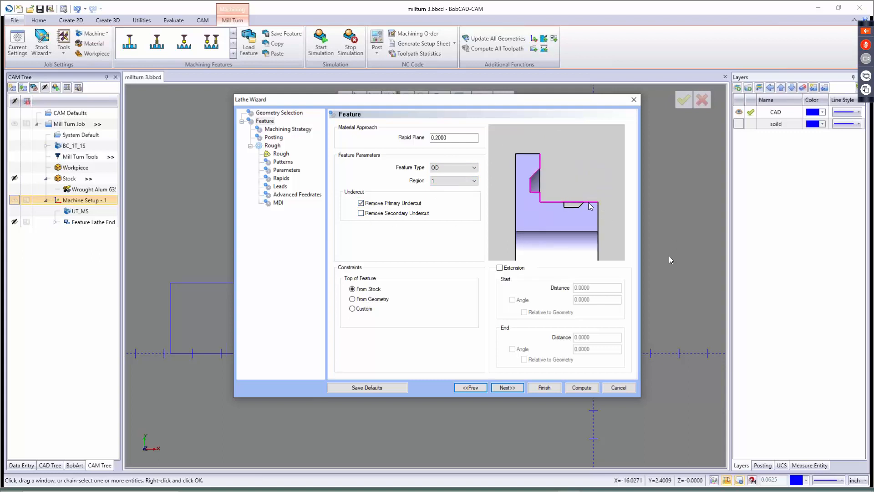
drag(438, 103, 453, 343)
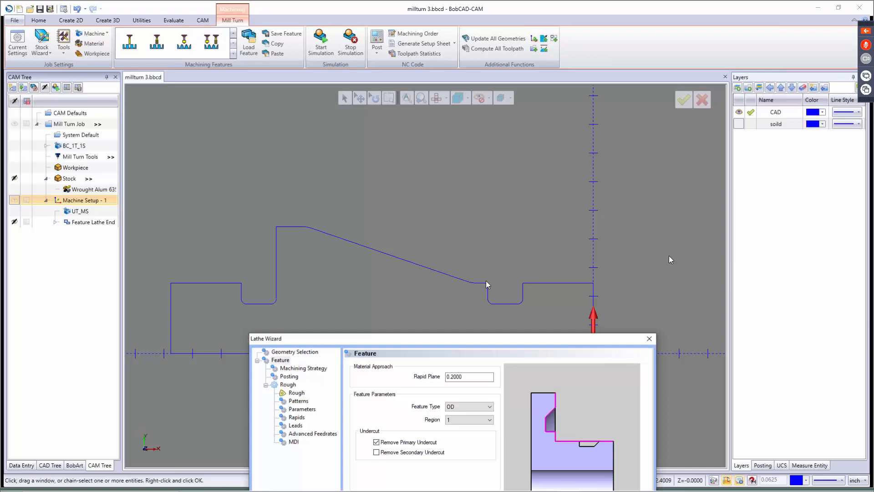
drag(502, 339, 482, 262)
drag(471, 126, 484, 112)
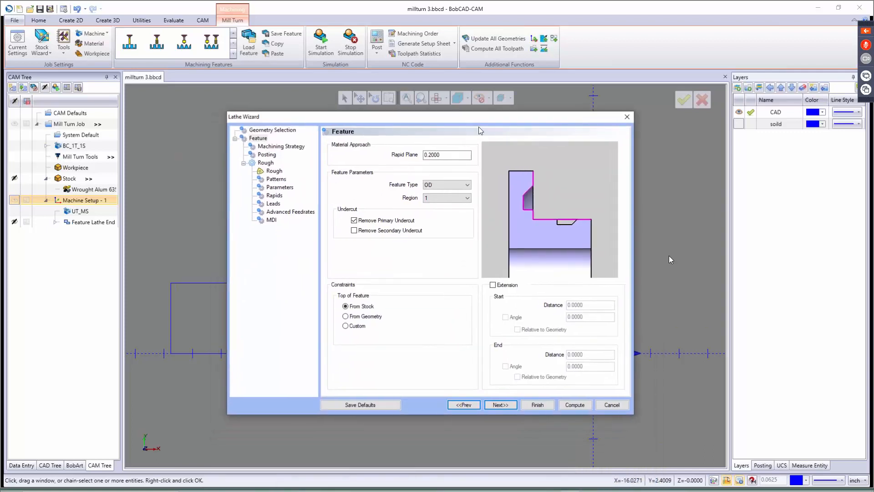
click(354, 230)
click(362, 230)
Compare the From Stock and From Geometry options for the top of feature, switching to Custom.
click(358, 306)
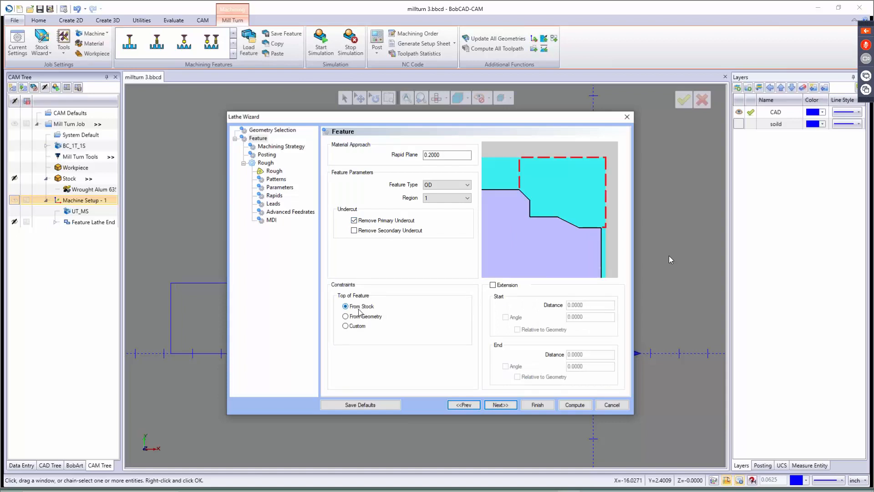
click(360, 317)
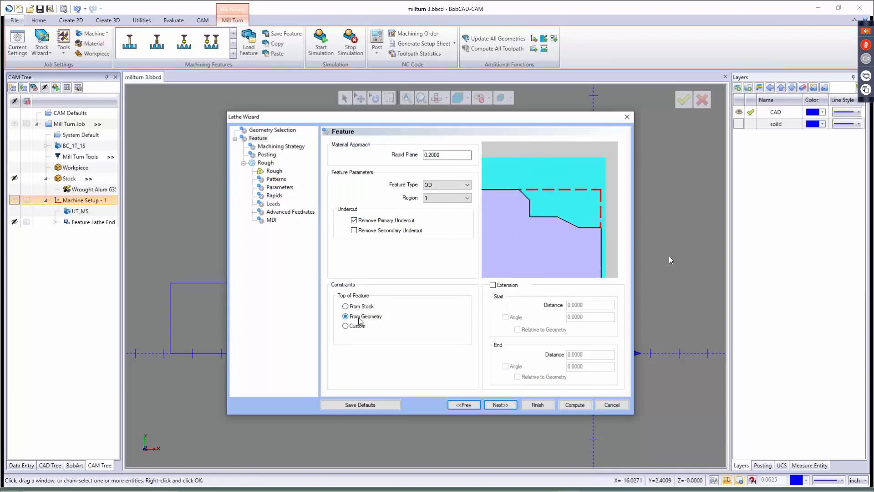
click(354, 326)
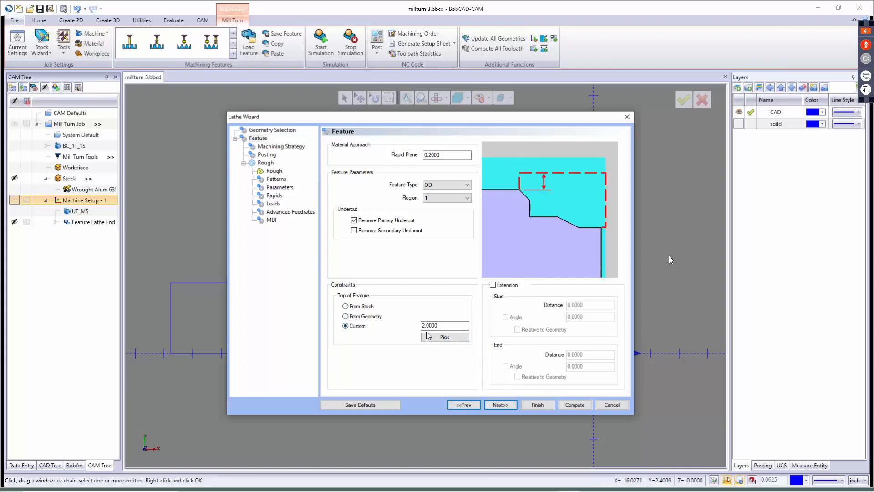
Set the top of feature to From Stock and enable an end extension of 5.0000 with its angle relative to geometry.
click(356, 308)
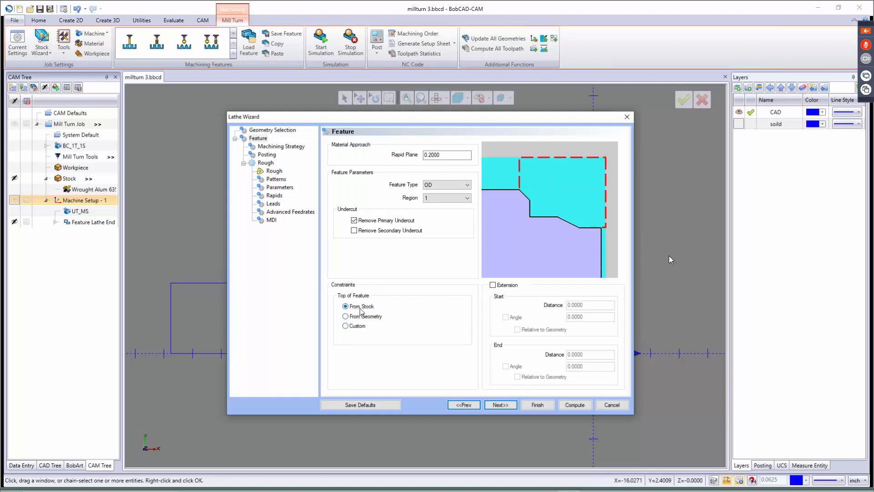
click(492, 285)
drag(596, 355, 534, 357)
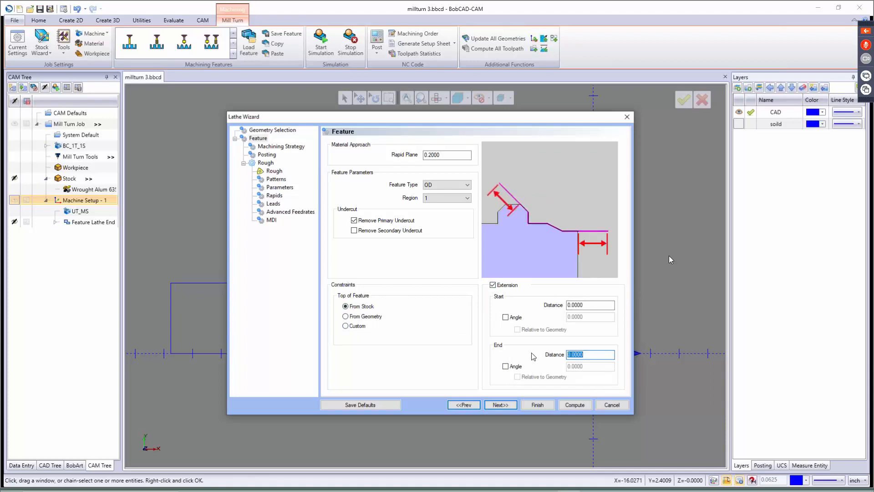
text(5)
key(Tab)
click(505, 366)
click(517, 377)
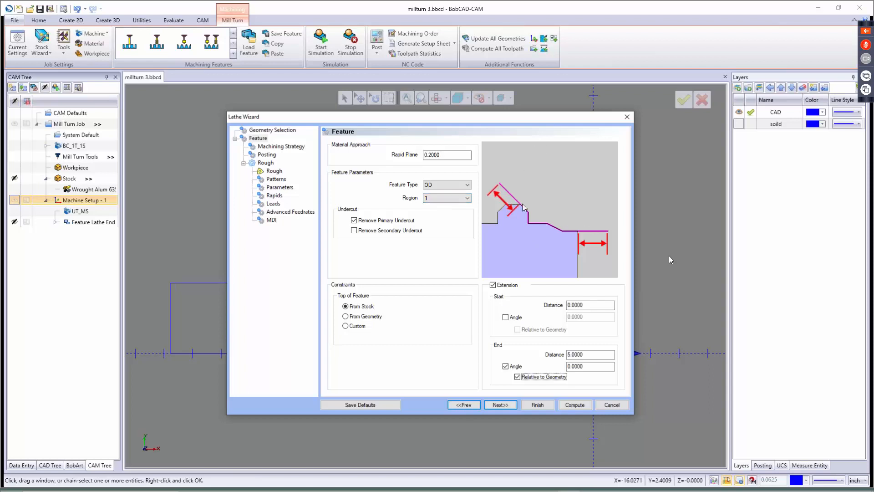
Compare the Pattern Repeat / Finish strategy and choose Rough / Finish as the machining strategy.
click(501, 405)
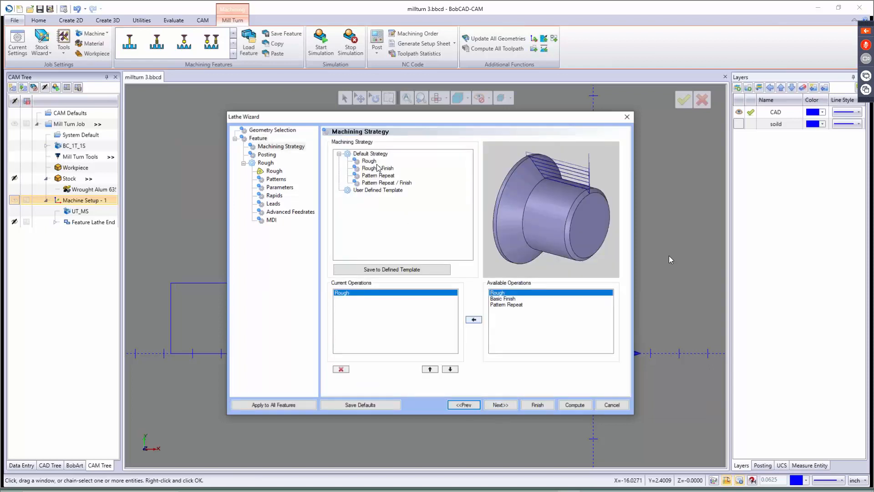
click(379, 169)
click(386, 183)
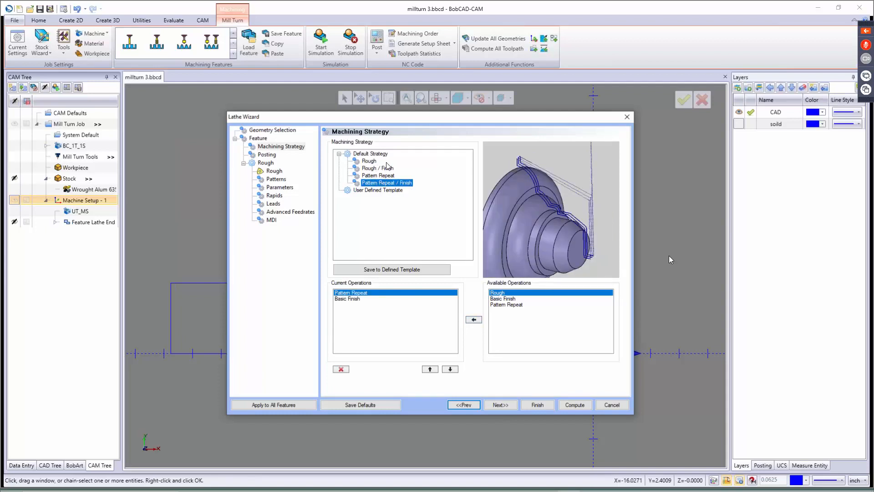
click(387, 168)
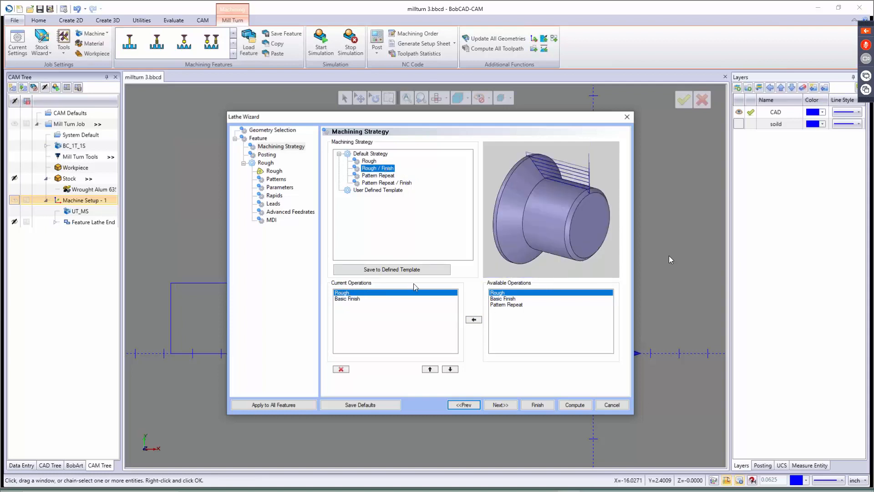
click(511, 299)
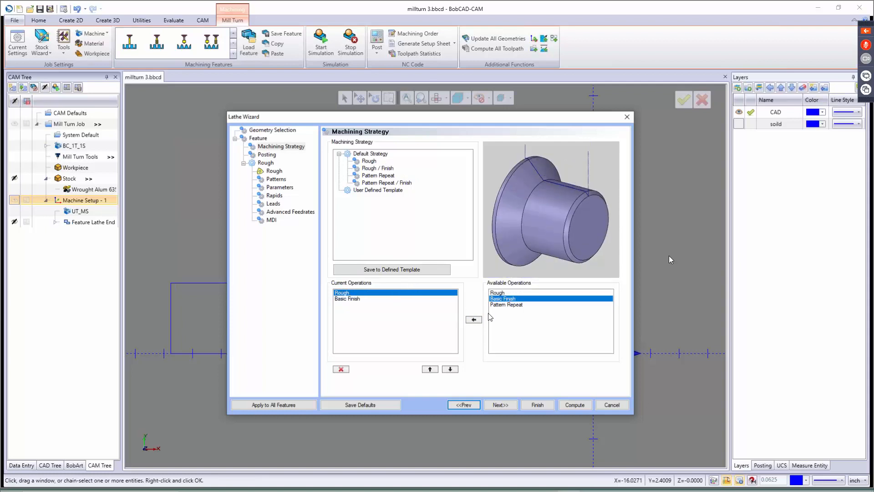
click(474, 320)
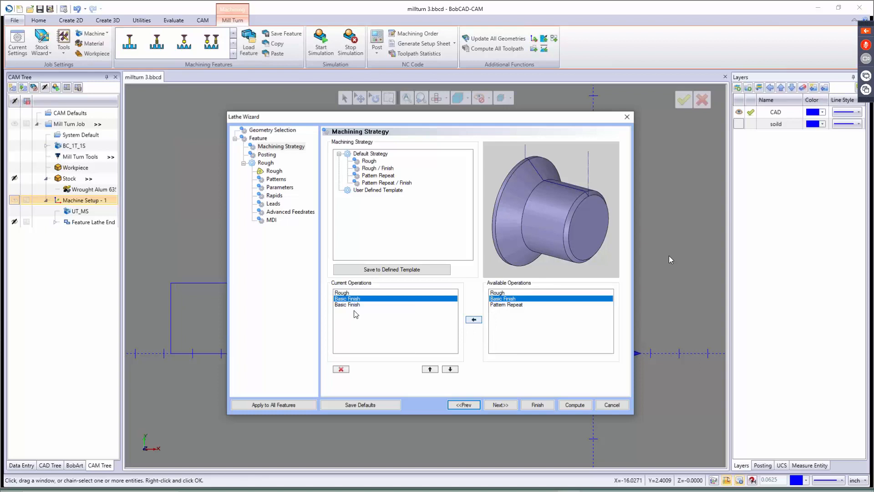
click(342, 370)
Review the posting parameter and submachine choices, keeping Separate Moves and UT_MS.
click(499, 405)
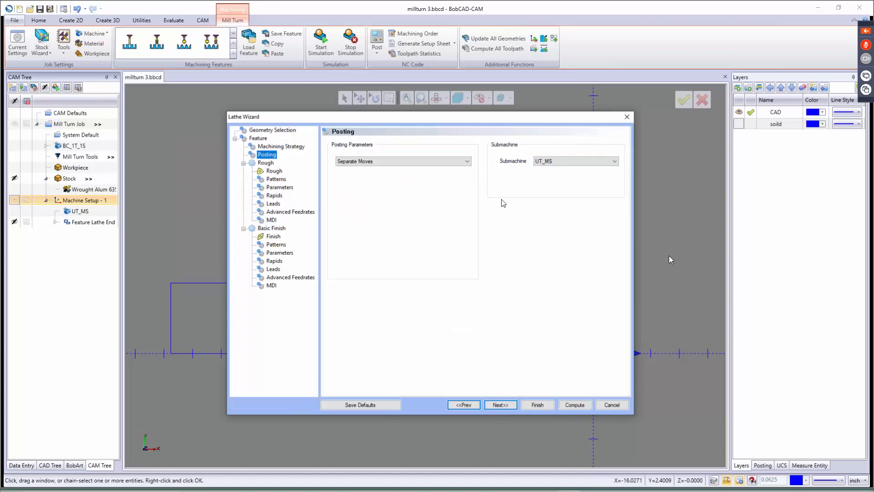
click(420, 162)
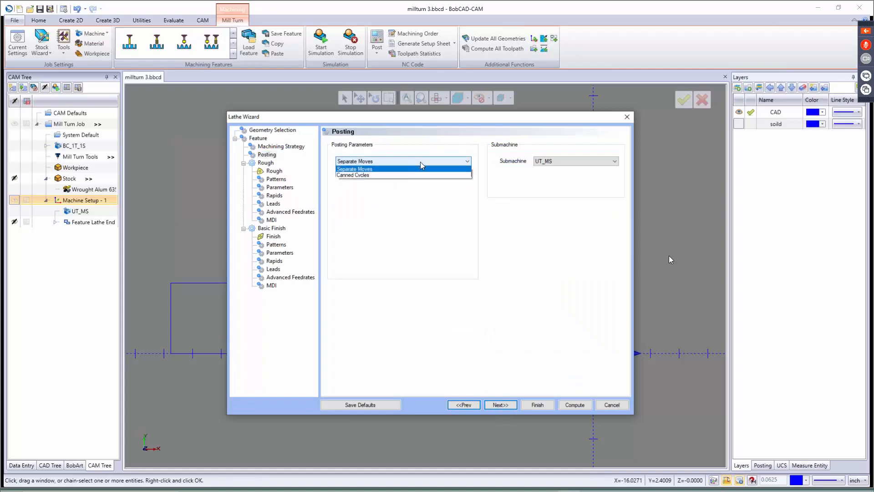
click(420, 162)
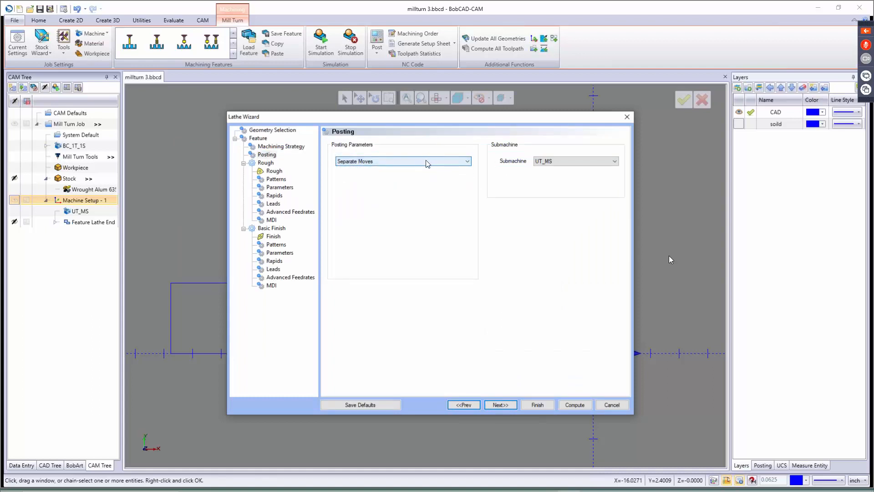
click(578, 160)
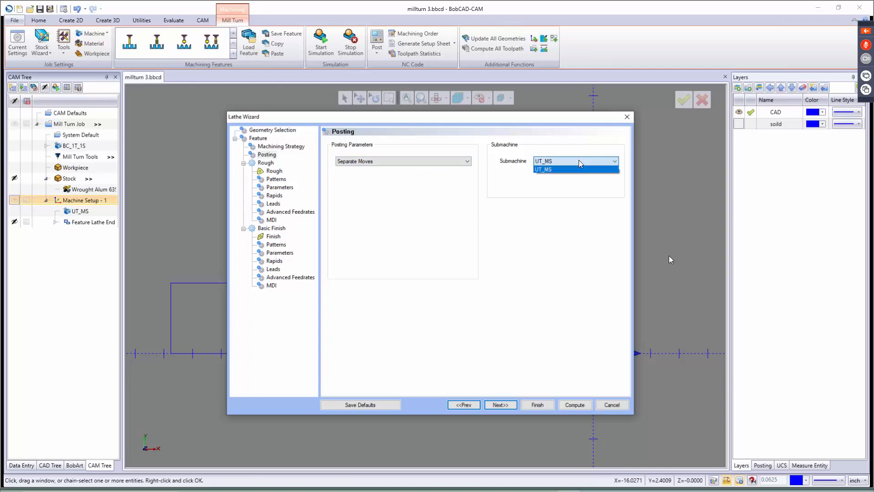
click(578, 160)
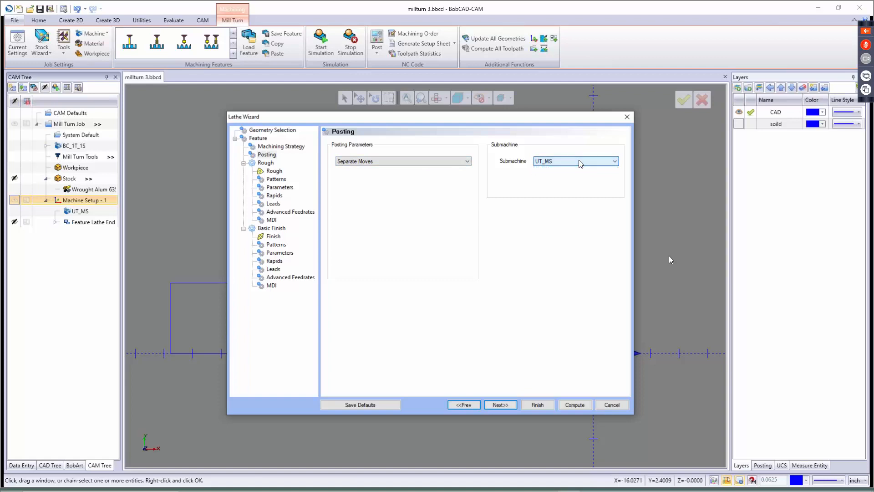
Assign the DNMG - 3/64 RAD rough turning tool from Station # 1 to the Rough operation.
click(502, 406)
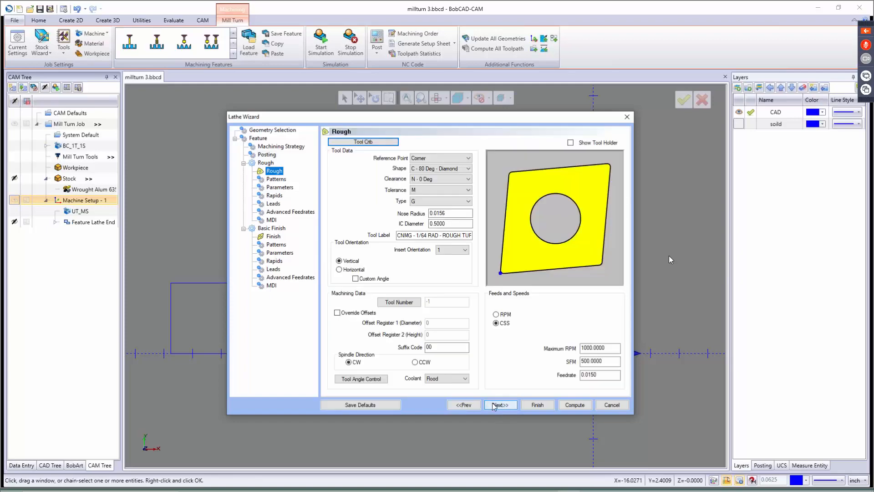
click(363, 141)
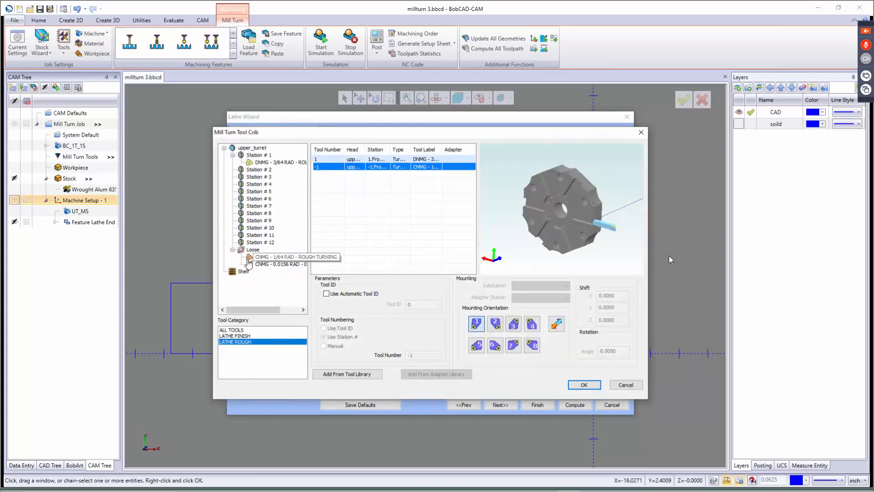
click(273, 162)
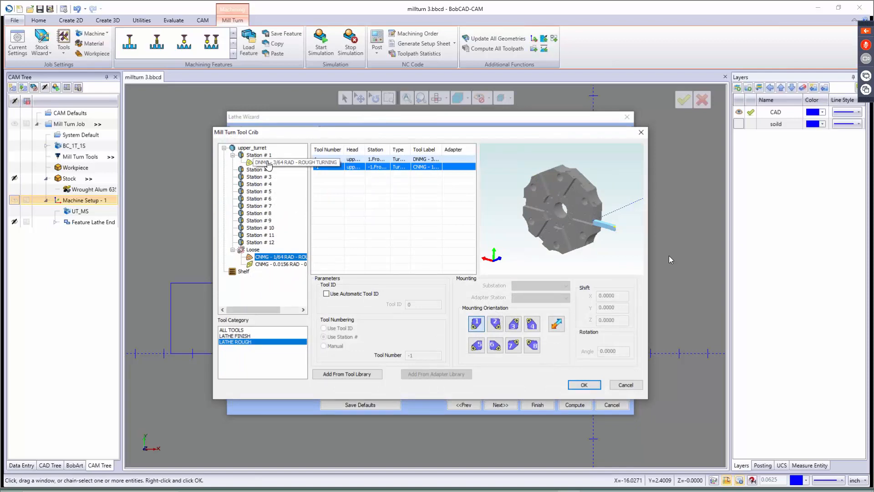
click(583, 385)
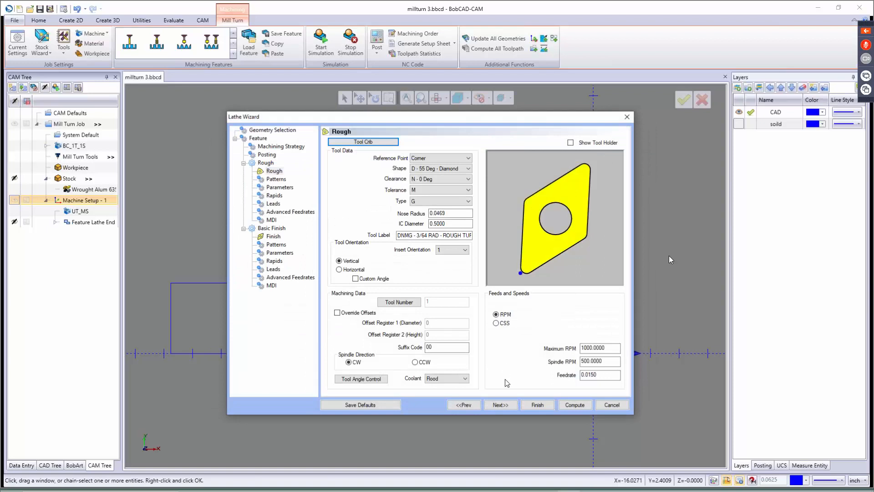
Set the roughing system compensation to On with Collision Detection and include the tool holder.
click(501, 405)
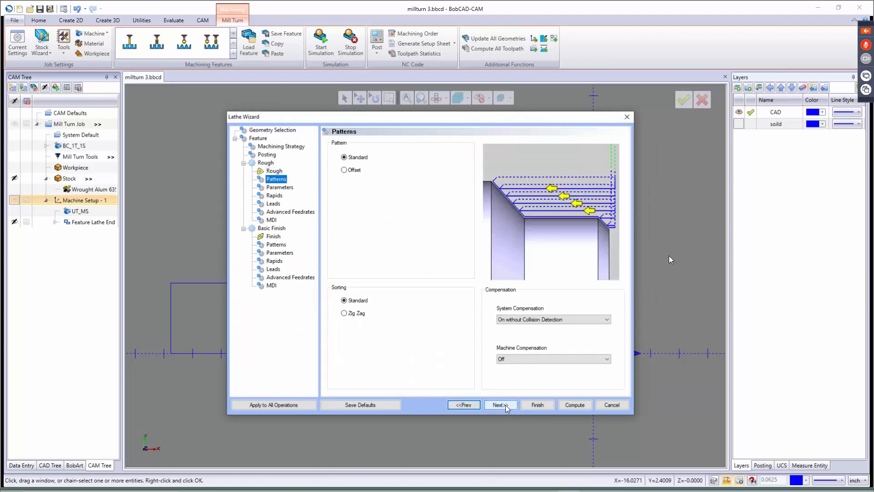
click(537, 320)
click(535, 338)
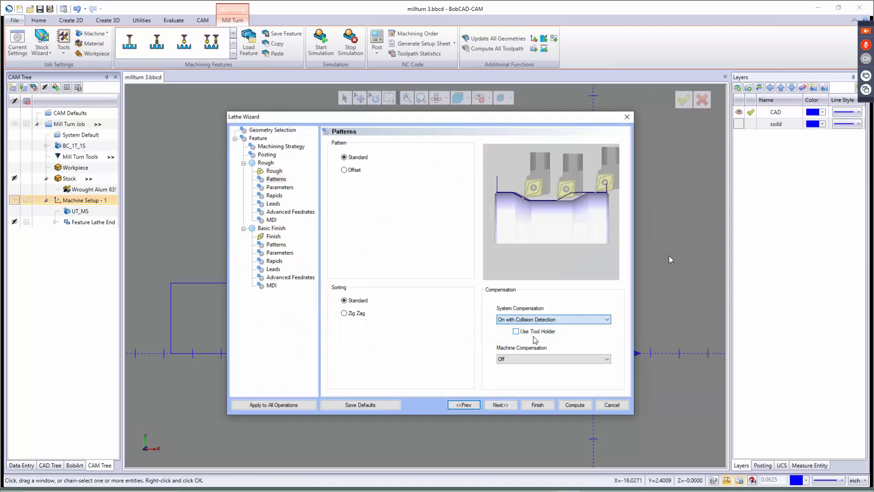
click(525, 332)
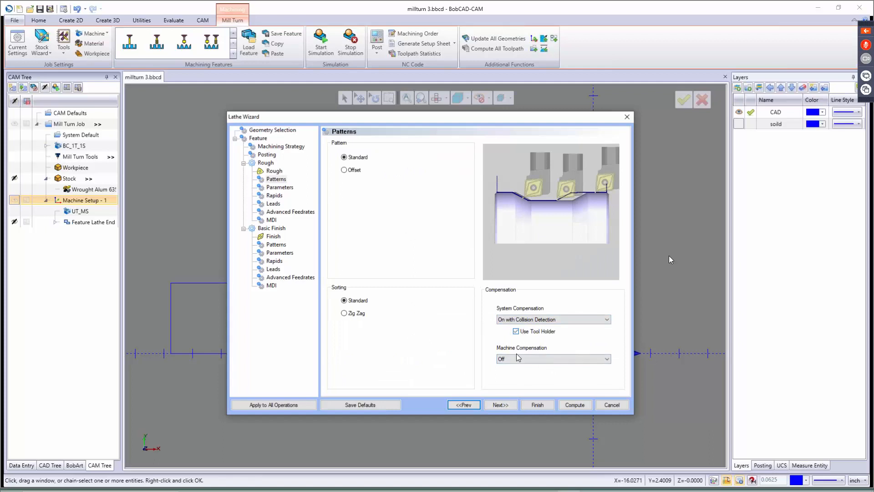
Set the roughing depth of cut to 0.0200 and the corner type to Sharp.
click(501, 405)
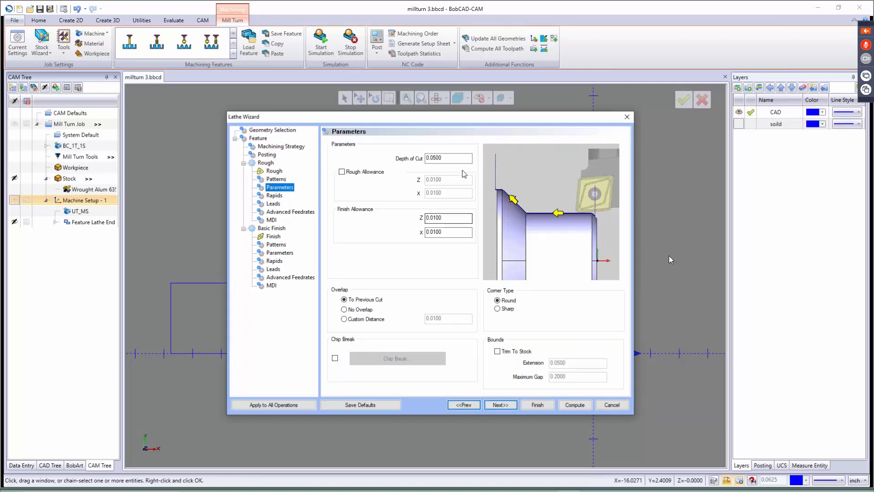
click(432, 158)
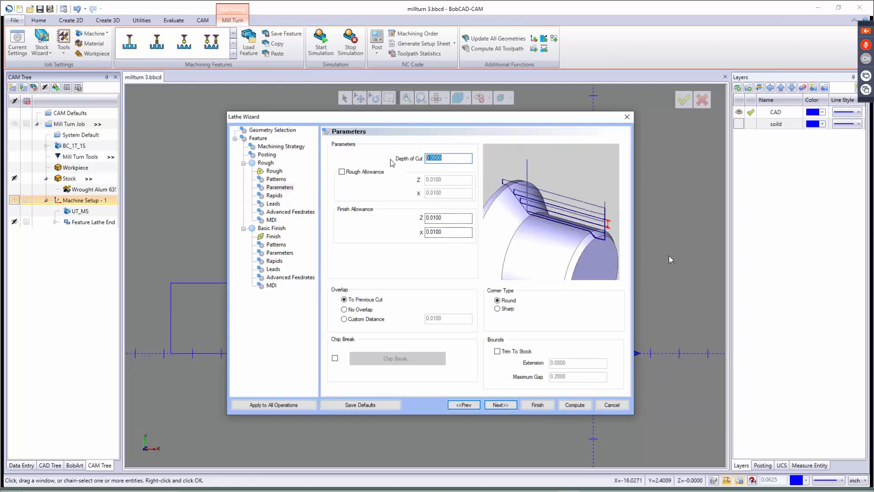
key(BackSpace)
text(.02)
key(Tab)
click(505, 310)
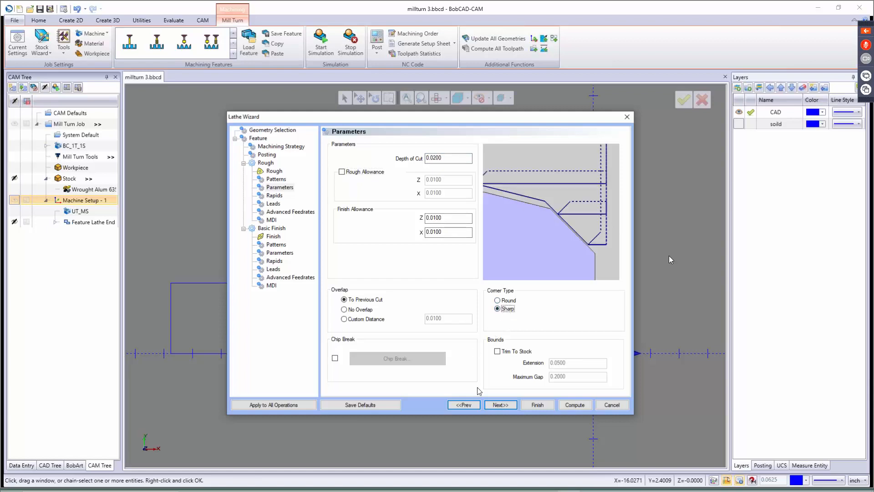
Change the roughing lead-out to Vertical and apply the lead settings to all operations, keeping the default rapids.
click(501, 407)
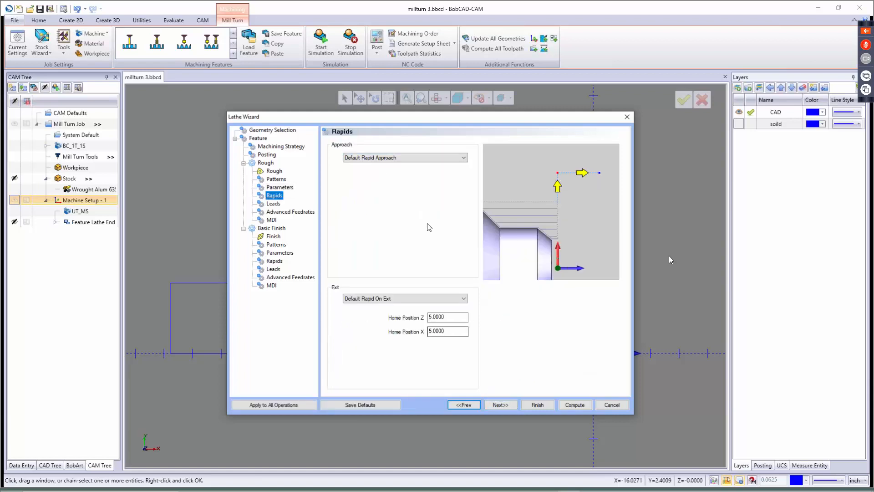
click(500, 406)
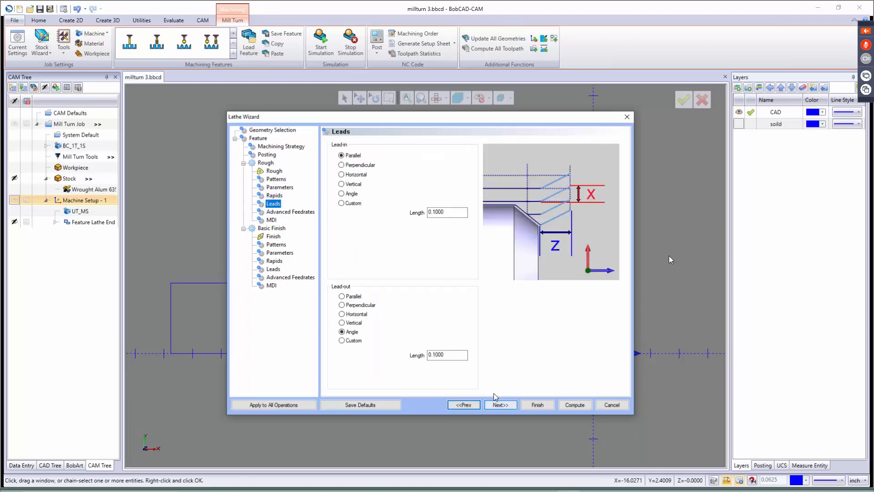
click(343, 323)
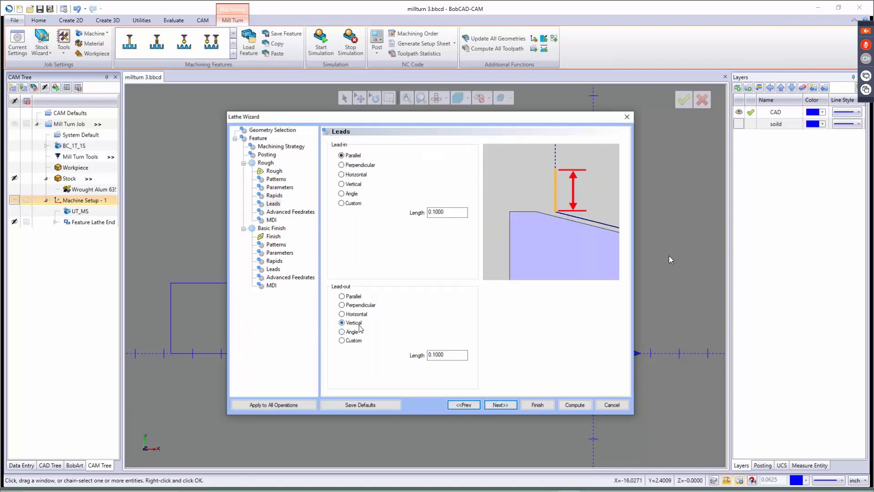
click(504, 406)
click(288, 406)
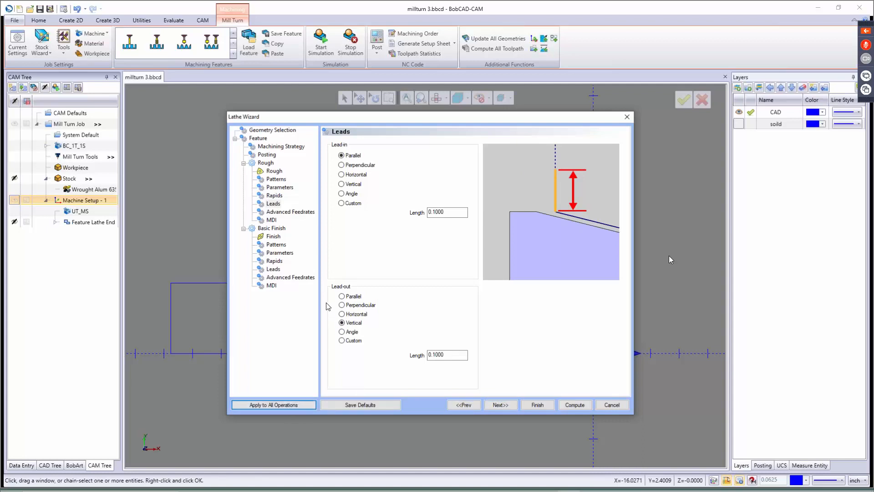
click(274, 270)
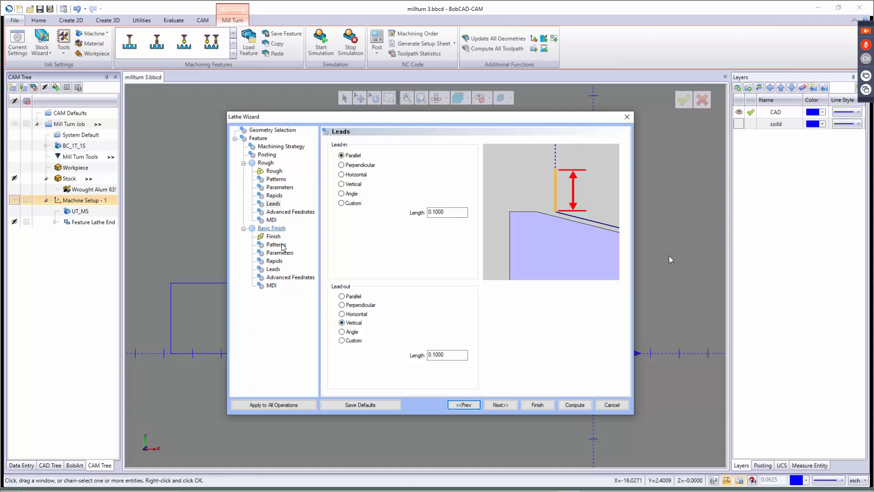
click(276, 205)
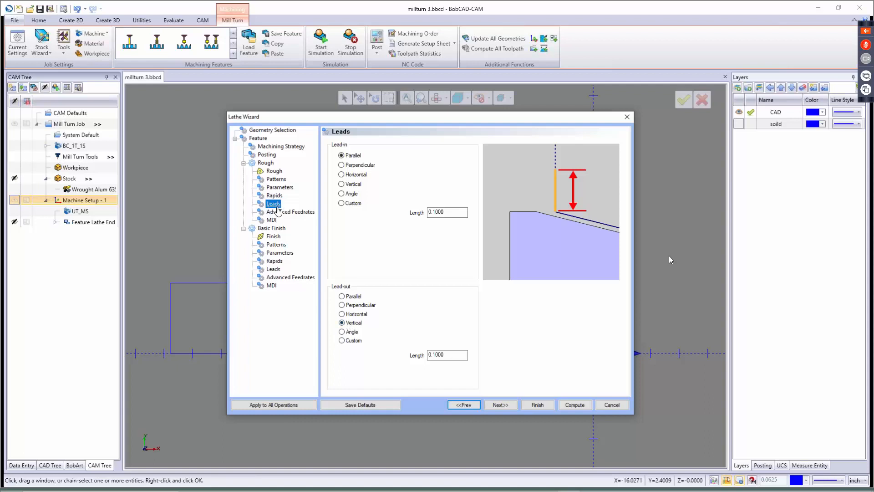
Assign the DNMG - 3/64 RAD rough turning tool from Station # 1 to the Basic Finish operation as well.
click(496, 407)
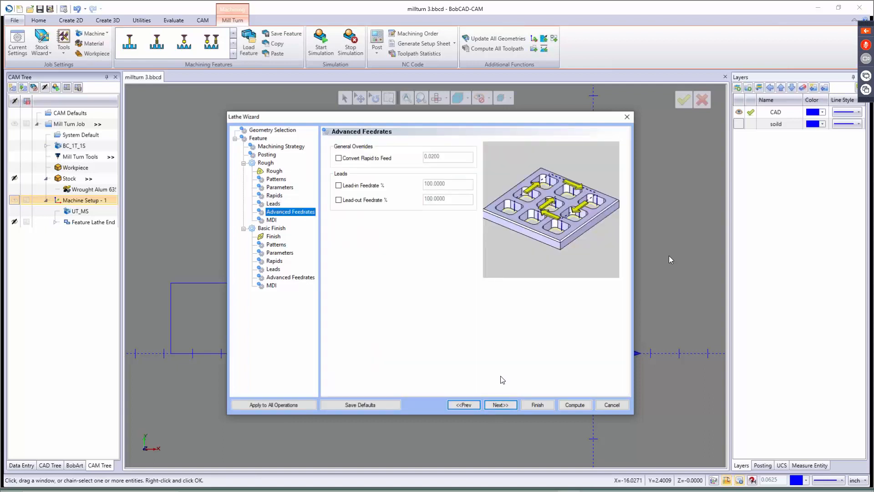
click(495, 407)
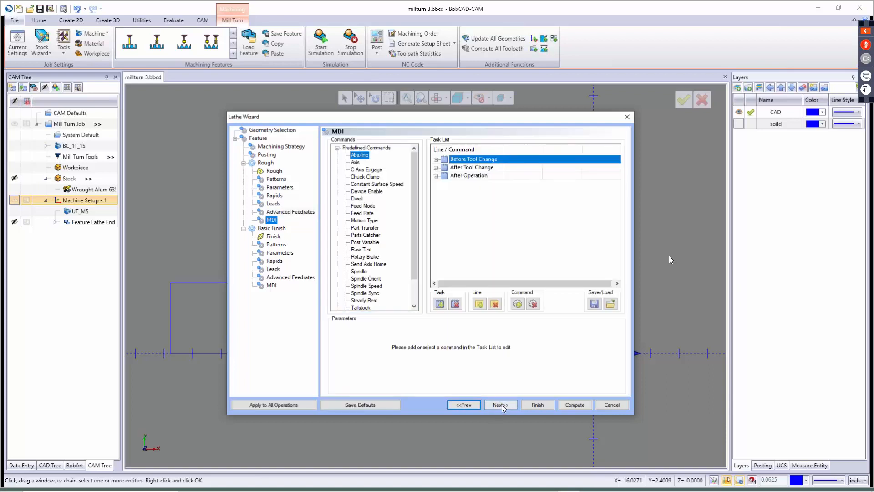
click(501, 405)
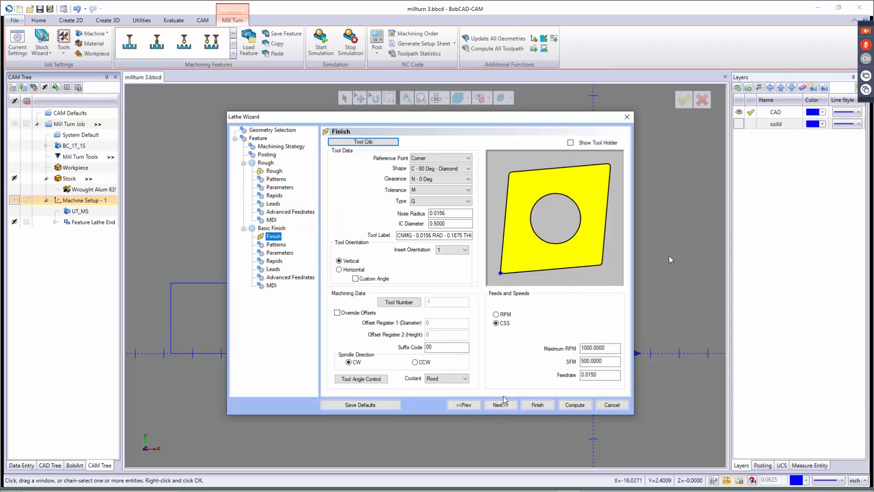
click(360, 143)
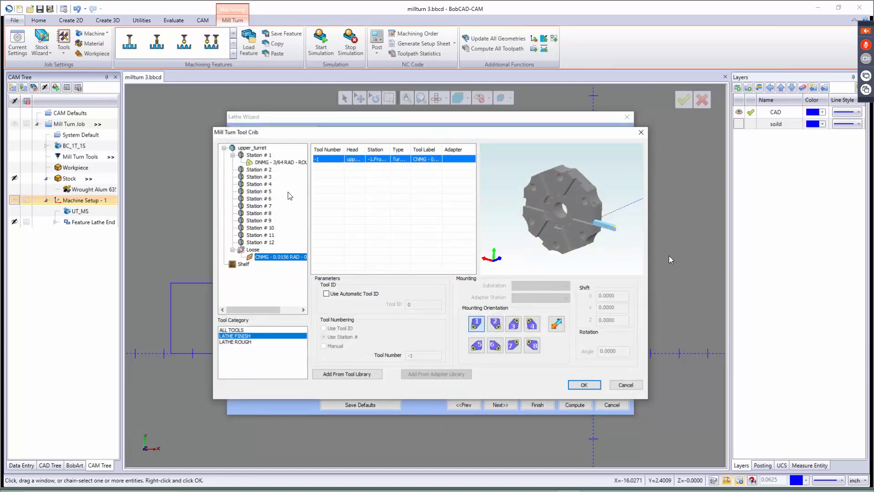
click(286, 163)
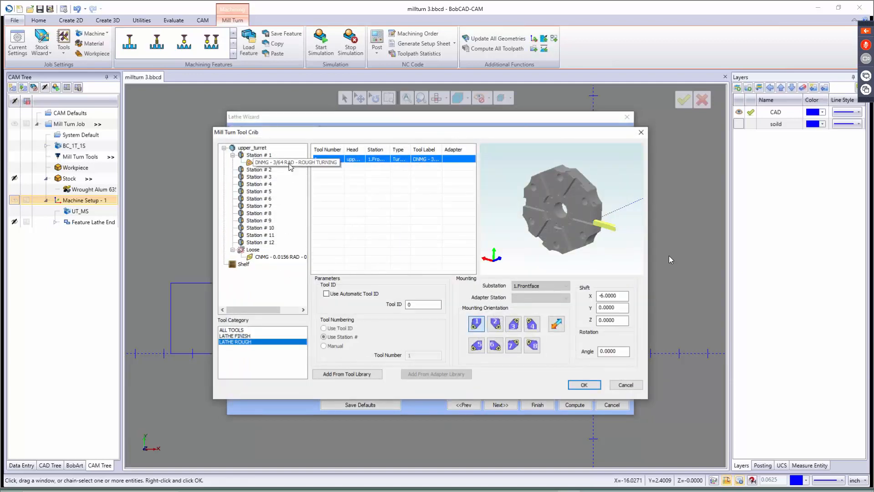
click(584, 385)
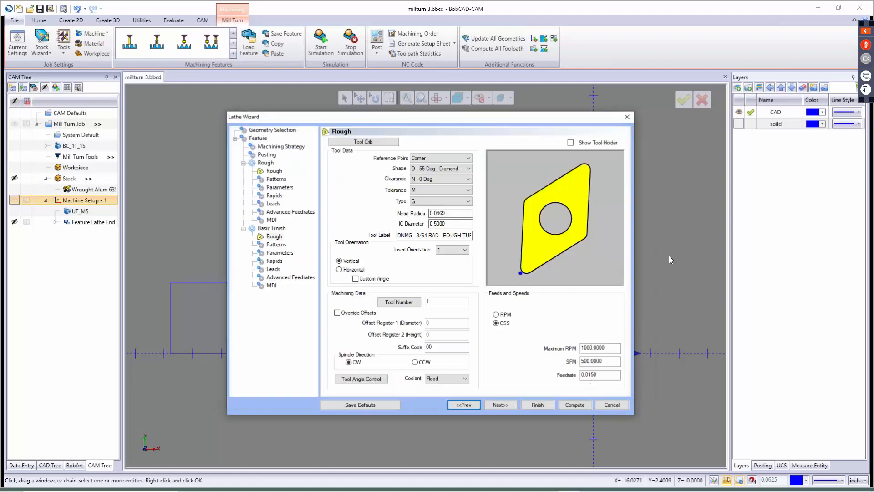
Set the Basic Finish system compensation to On with Collision Detection, include the tool holder, and keep machine compensation Off.
click(506, 405)
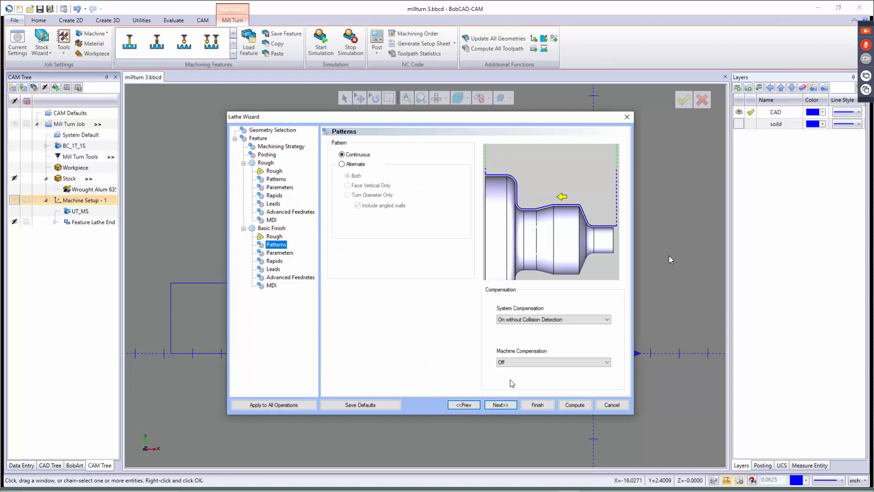
click(545, 320)
click(530, 334)
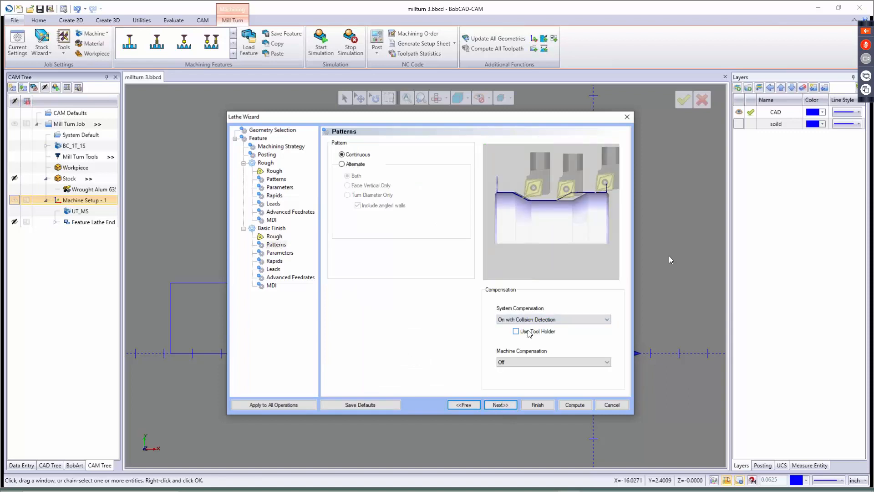
click(530, 333)
click(542, 321)
click(542, 327)
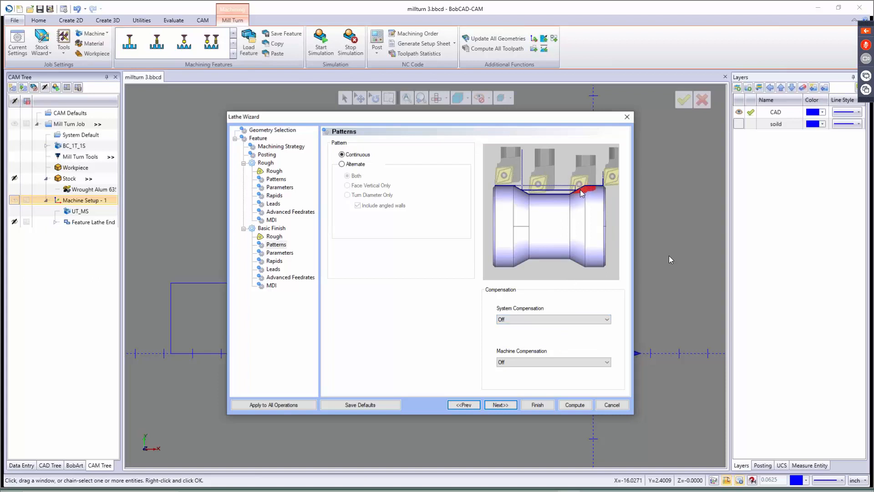
click(529, 319)
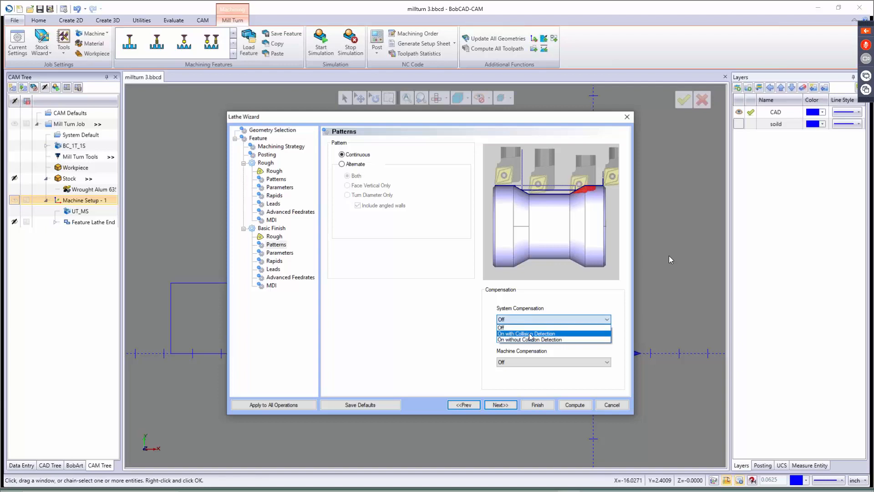
click(530, 334)
click(524, 331)
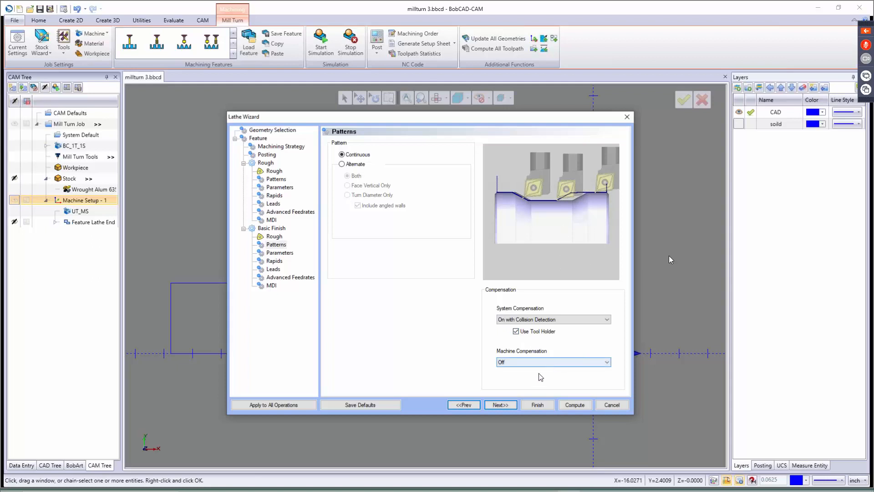
Complete the remaining Basic Finish settings with default rapids, Parallel lead-in and Vertical lead-out, and compute the turning toolpath.
click(501, 405)
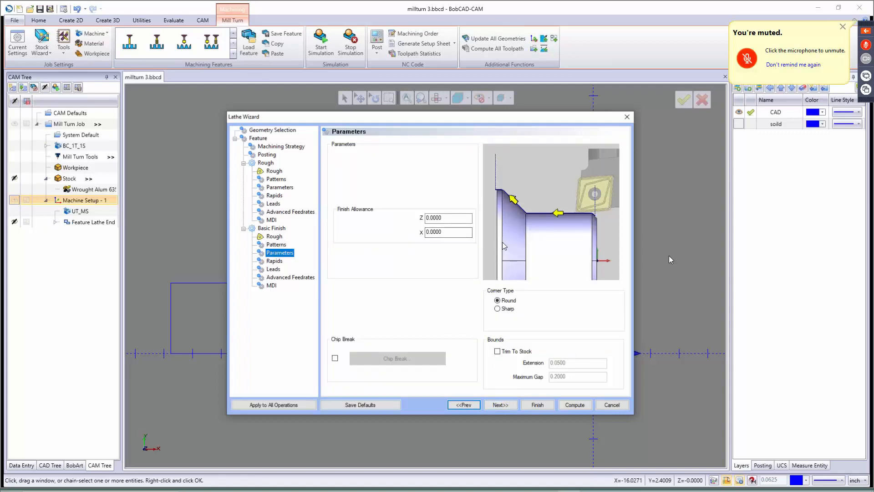
click(509, 308)
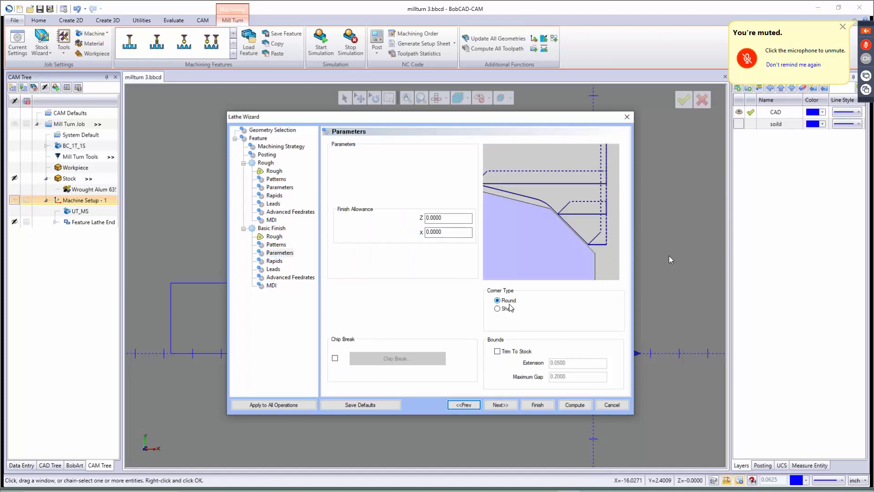
click(505, 404)
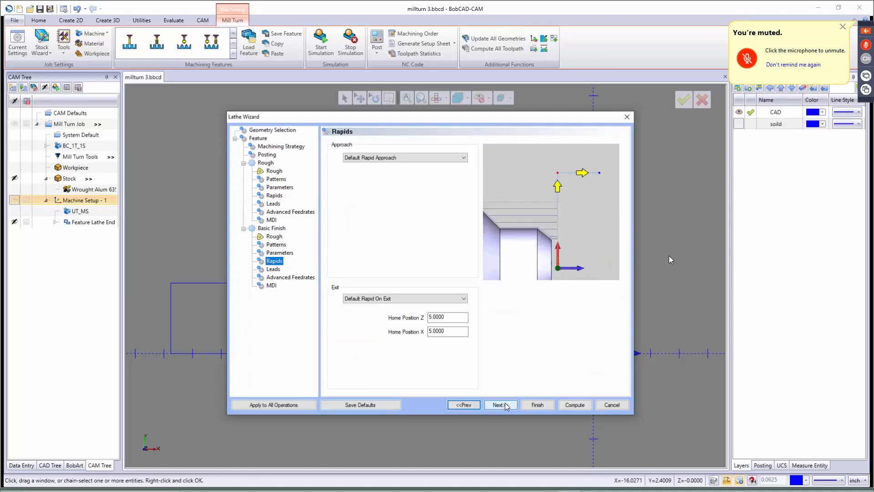
click(505, 405)
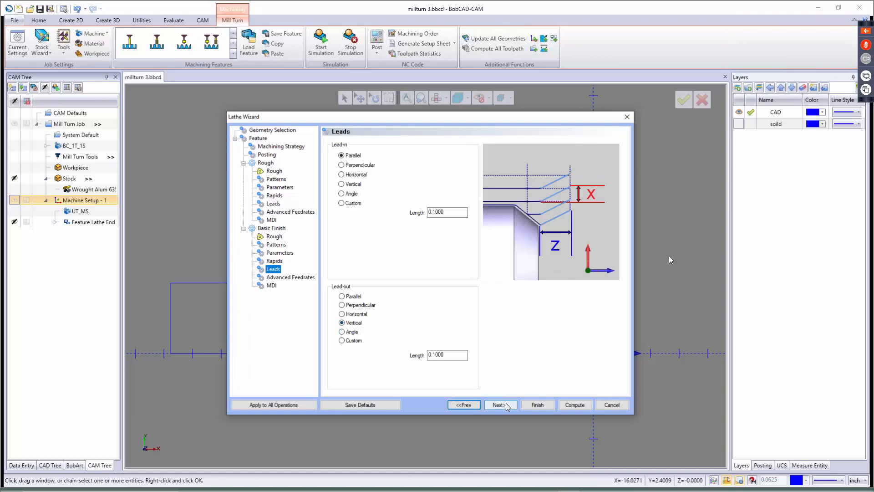
click(504, 404)
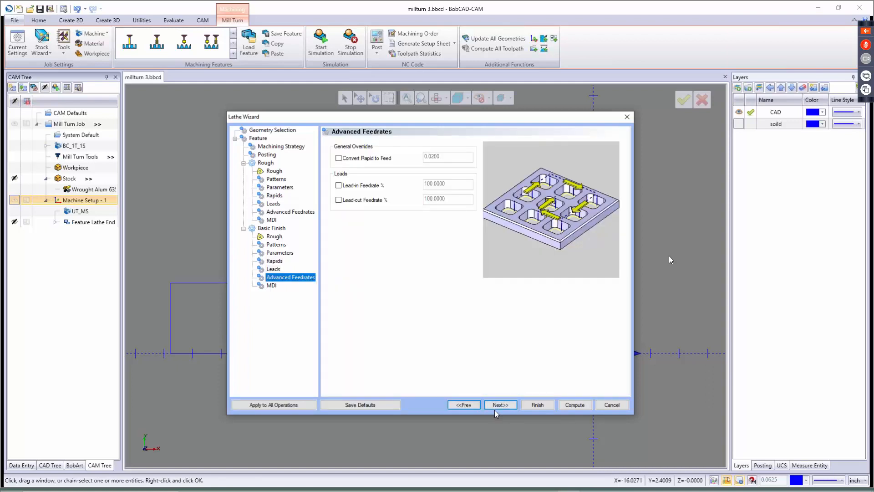
click(495, 412)
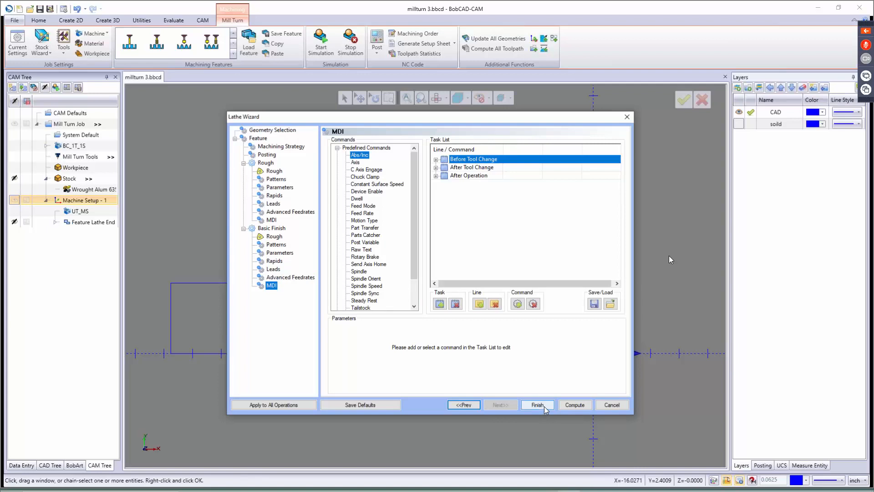
click(577, 406)
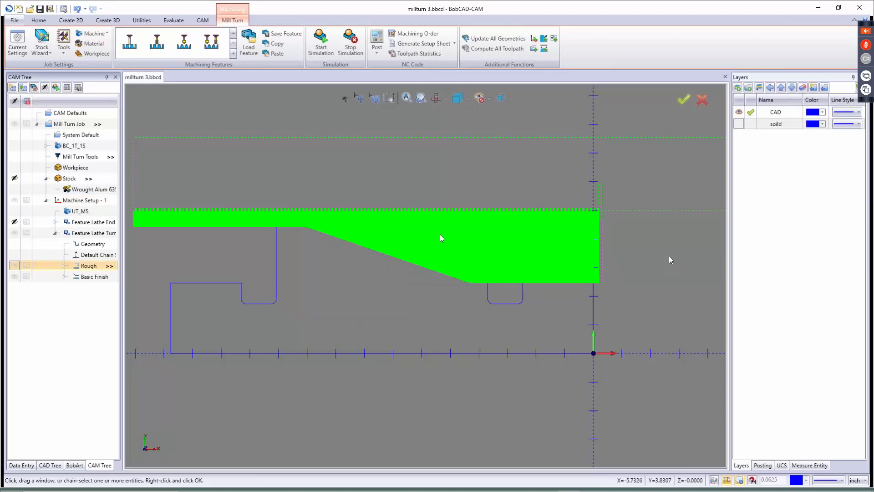
Edit the lathe turning feature to set its end extension distance to 3 and recompute the toolpath.
scroll(442, 230, up, 5)
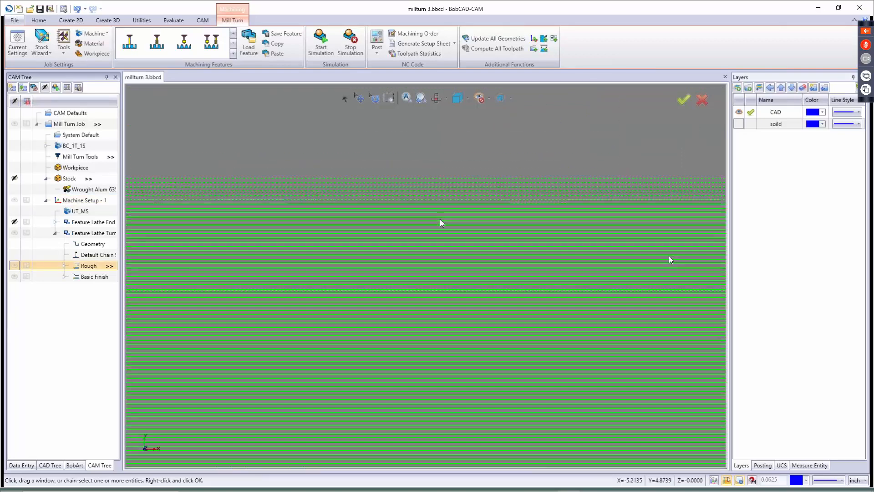
scroll(437, 224, down, 5)
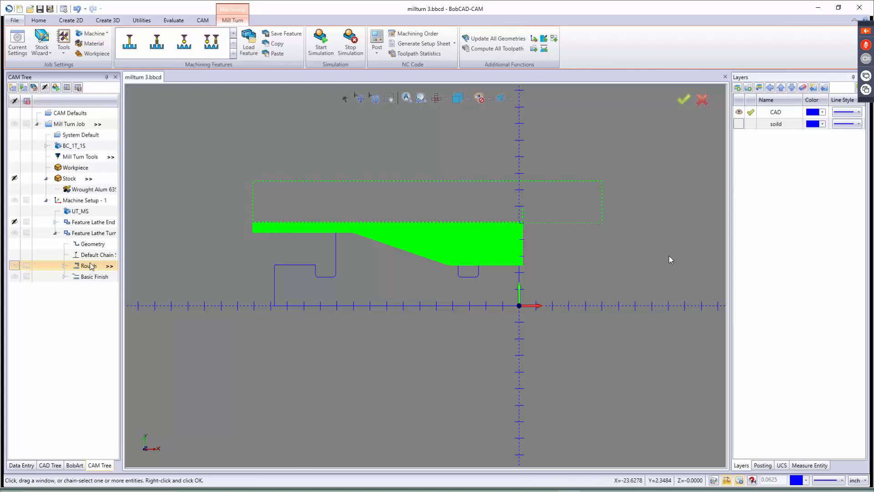
right_click(96, 233)
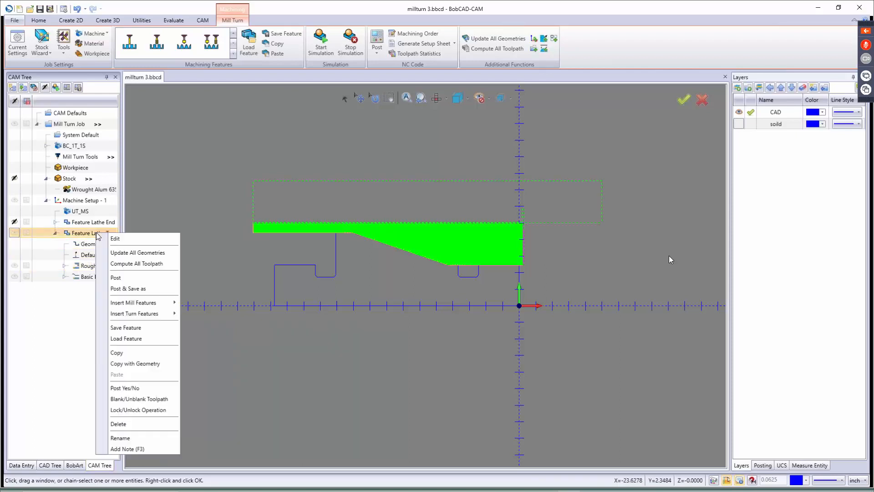
click(167, 208)
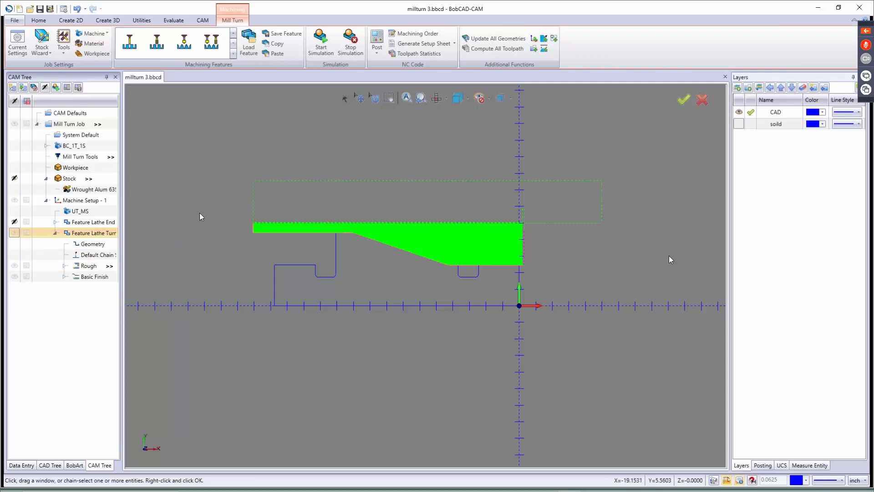
right_click(93, 234)
click(109, 237)
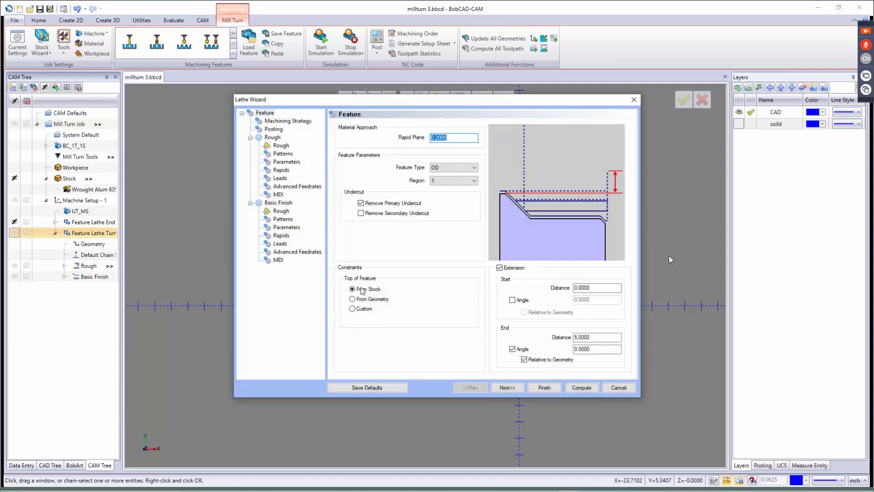
click(575, 337)
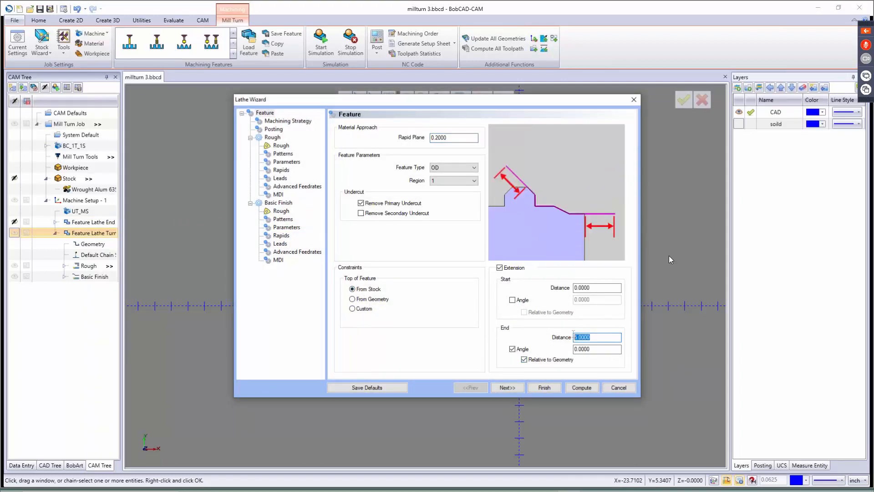
text(3)
click(585, 387)
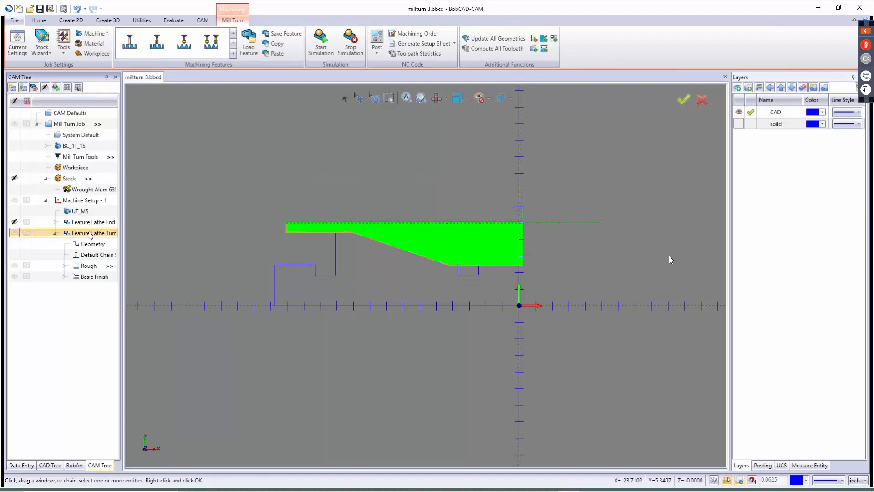
Blank the lathe turning feature's toolpath and collapse the feature in the CAM tree.
right_click(90, 234)
click(117, 398)
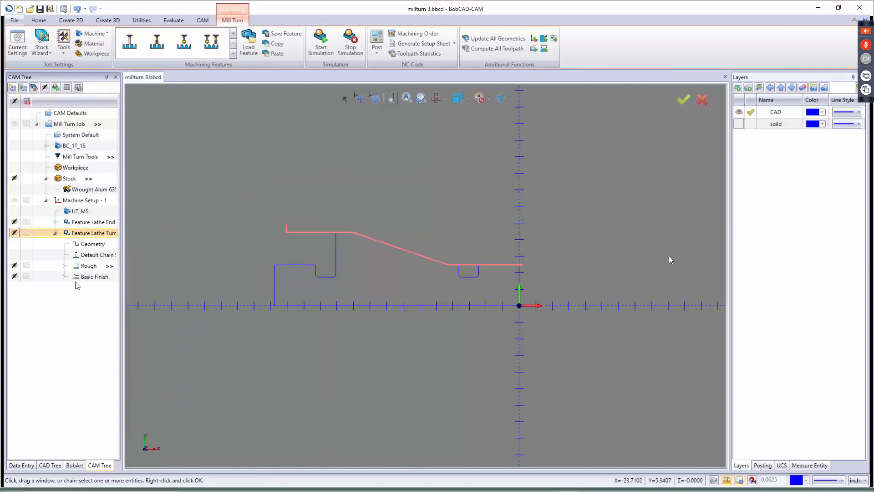
click(56, 233)
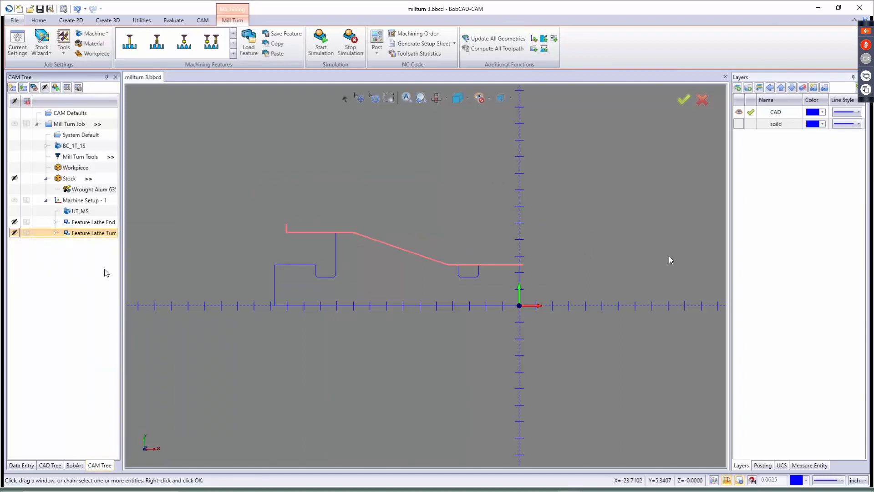
Add a Lathe Groove feature to Machine Setup - 1 using the walls, floor and corner arcs of the groove nearest the origin.
right_click(85, 202)
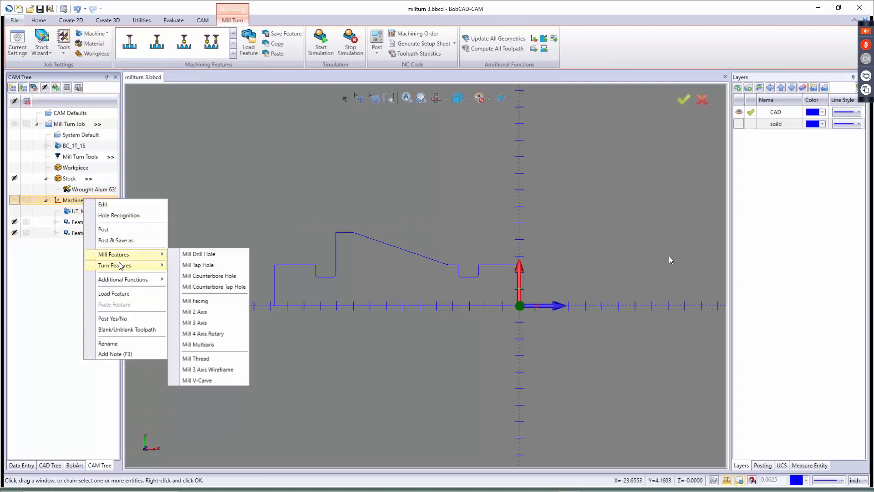
mouse_move(121, 266)
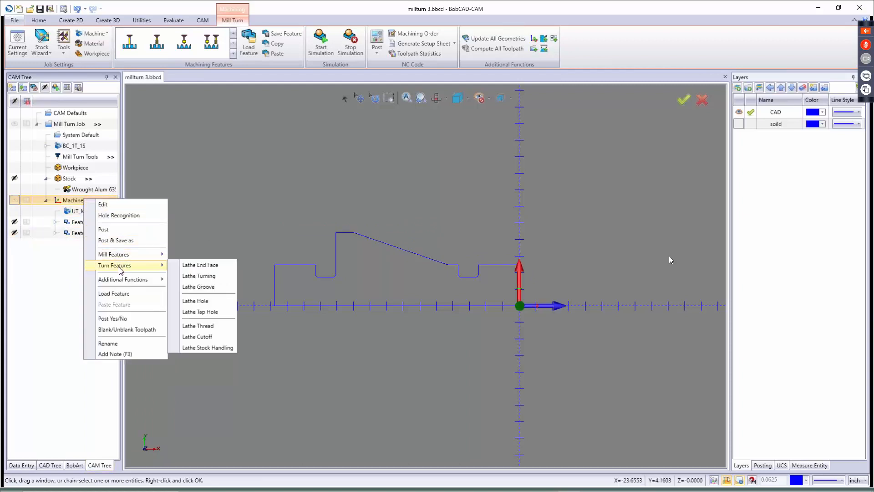
click(206, 289)
click(400, 157)
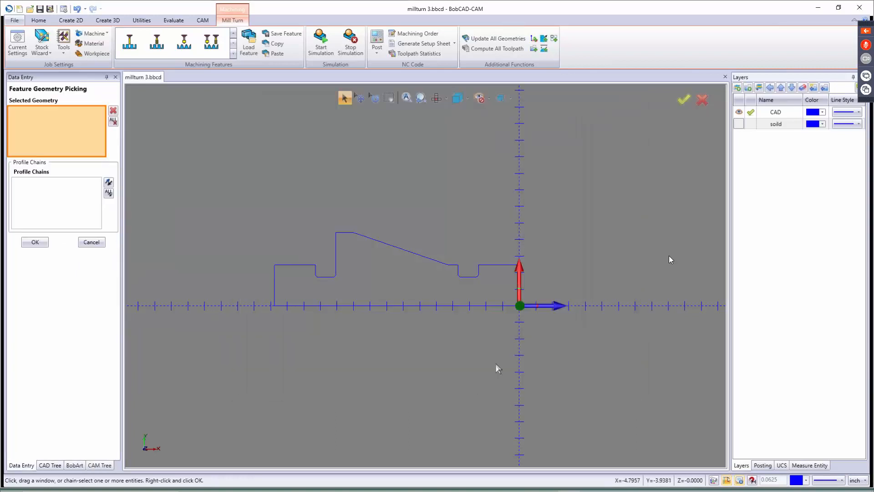
scroll(470, 279, up, 5)
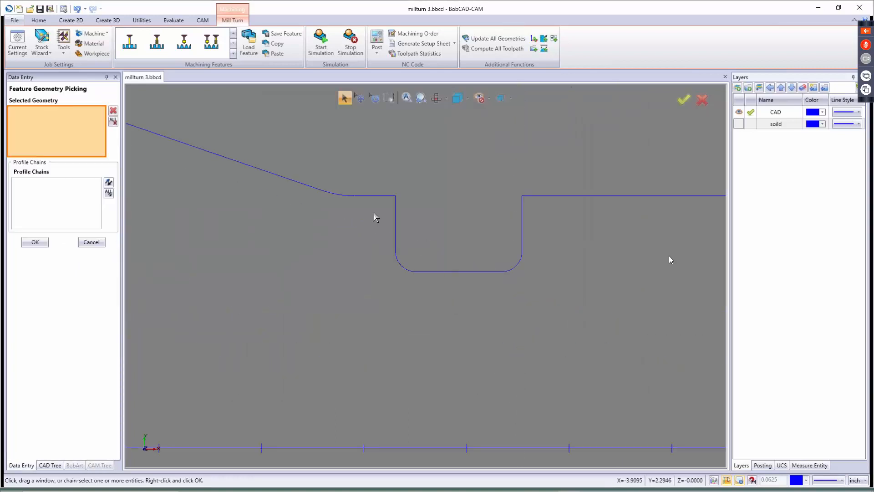
drag(374, 212, 540, 340)
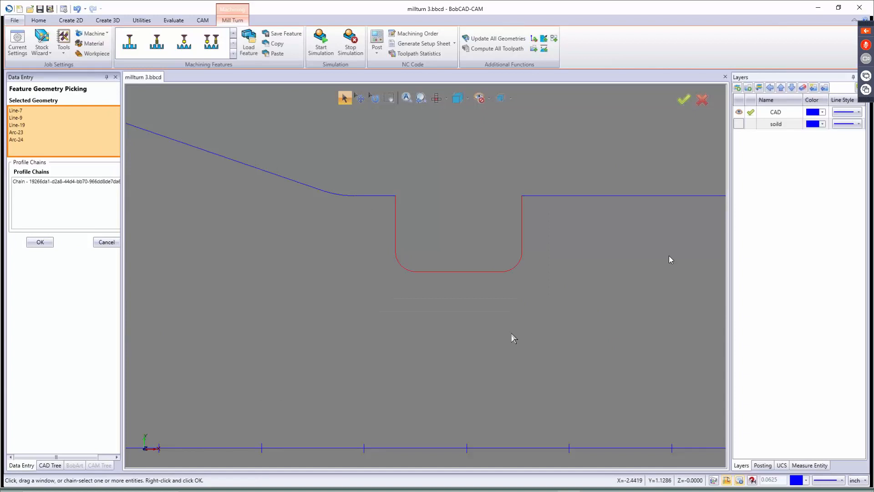
click(41, 243)
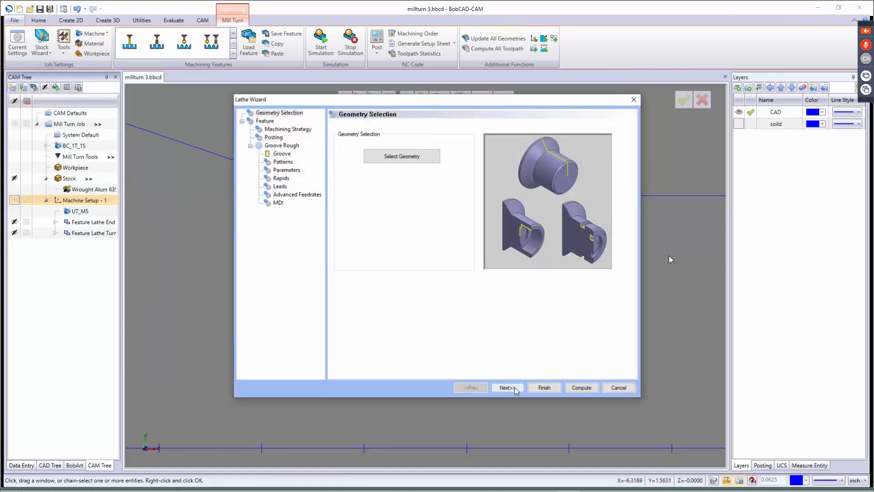
Set the groove's top of feature to From Geometry, keeping the feature type OD and region 1.
click(514, 388)
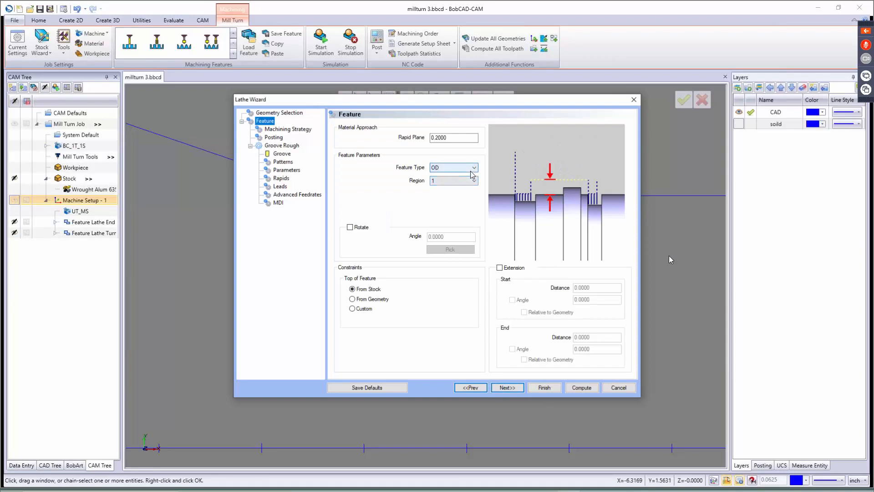
click(365, 300)
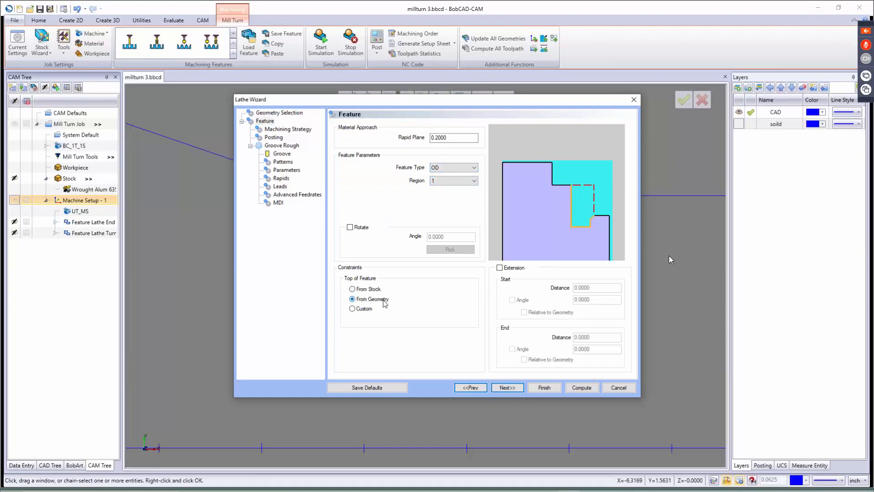
click(465, 164)
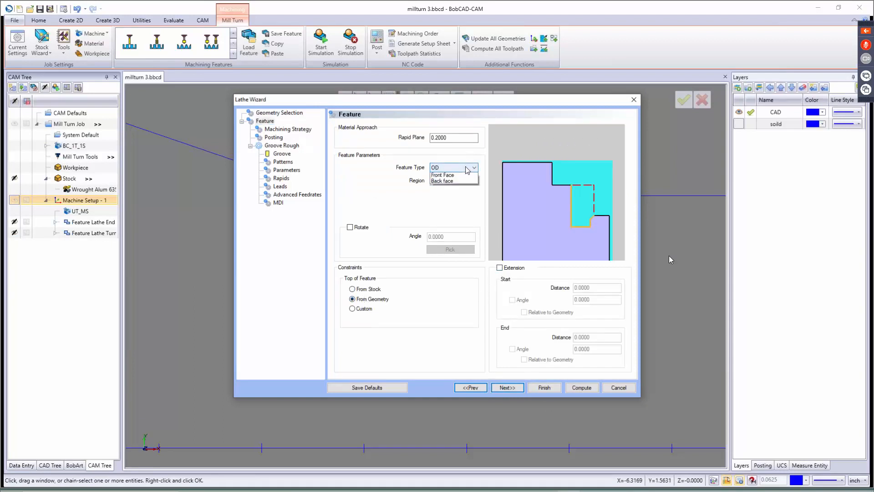
click(464, 179)
click(464, 180)
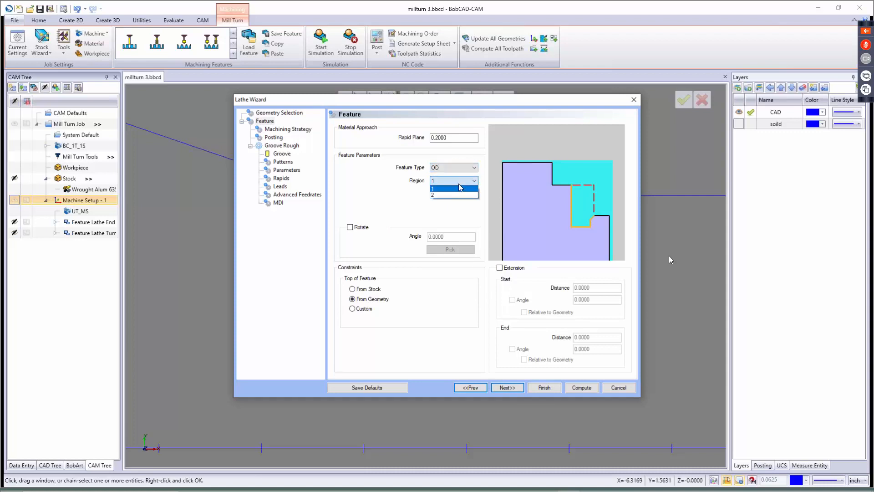
click(458, 185)
Choose the Groove Rough/Finish machining strategy, keeping Separate Moves posting and the UT_MS submachine.
click(508, 387)
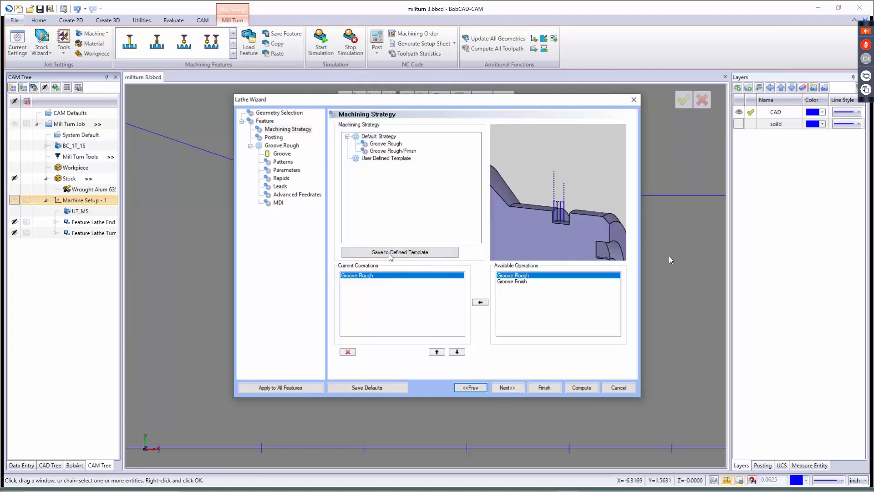
click(380, 151)
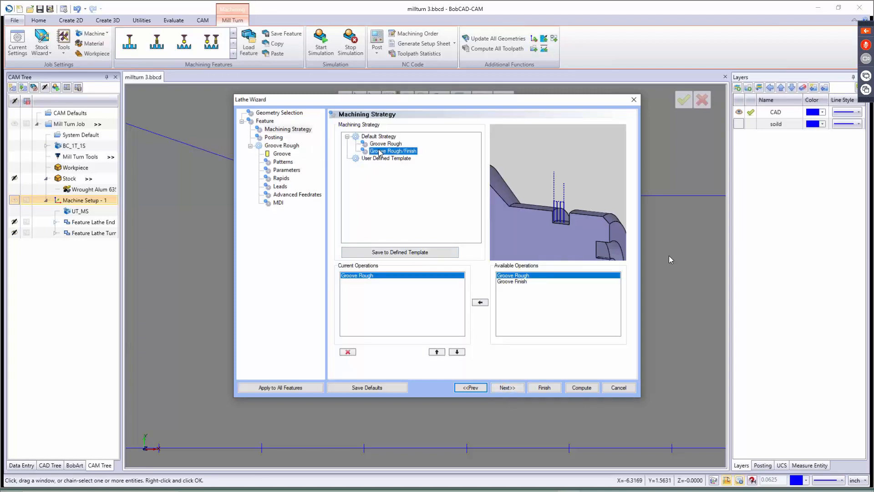
click(507, 387)
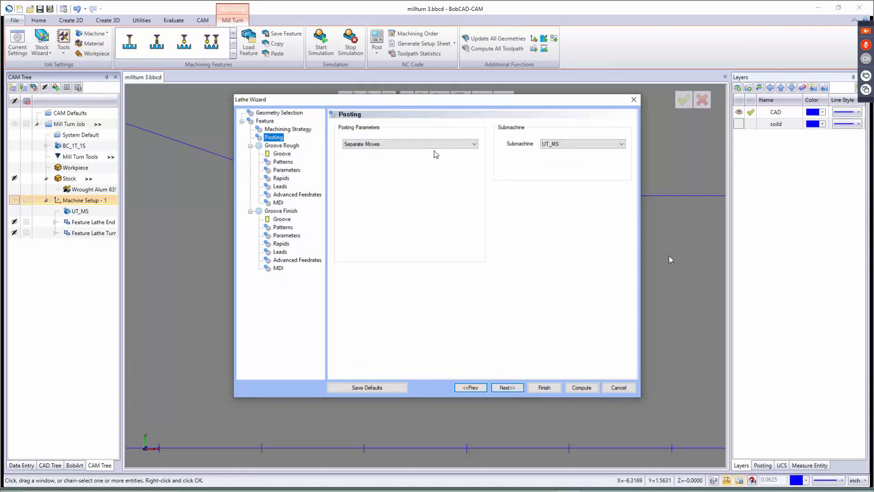
click(556, 144)
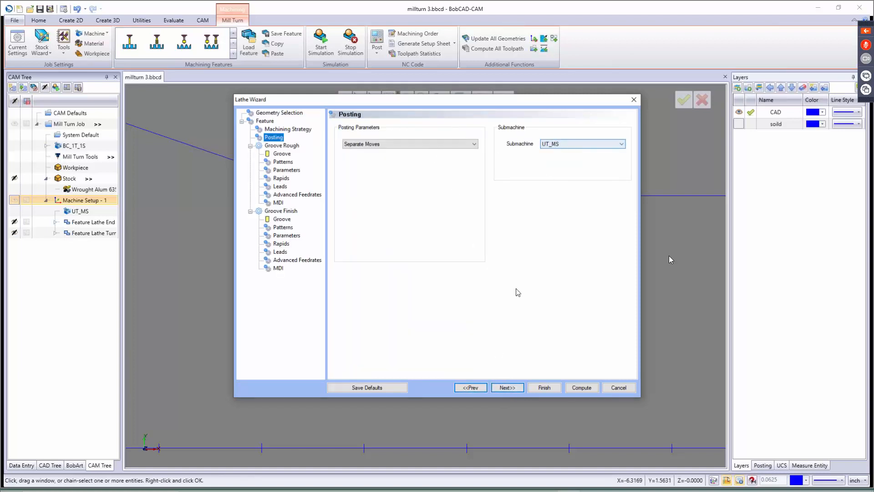
Mount the loose 1/8 wide face groove tool for Groove Rough in station 3 of the upper turret.
click(507, 387)
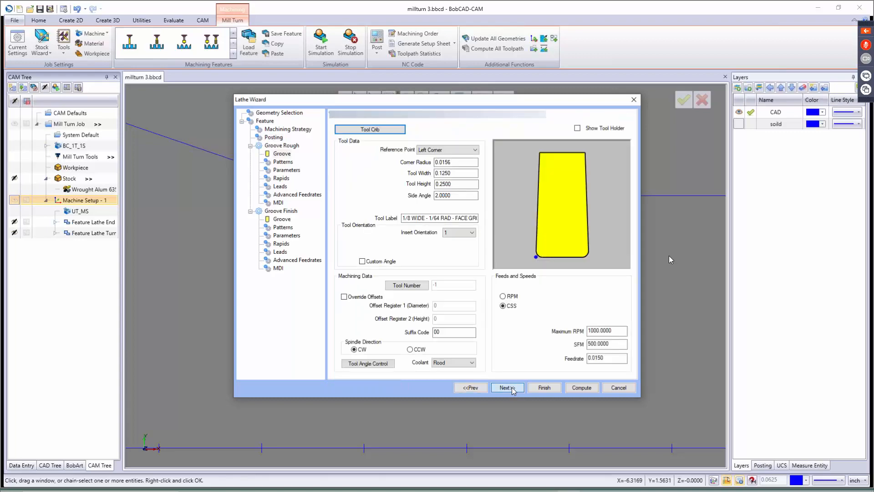
click(374, 130)
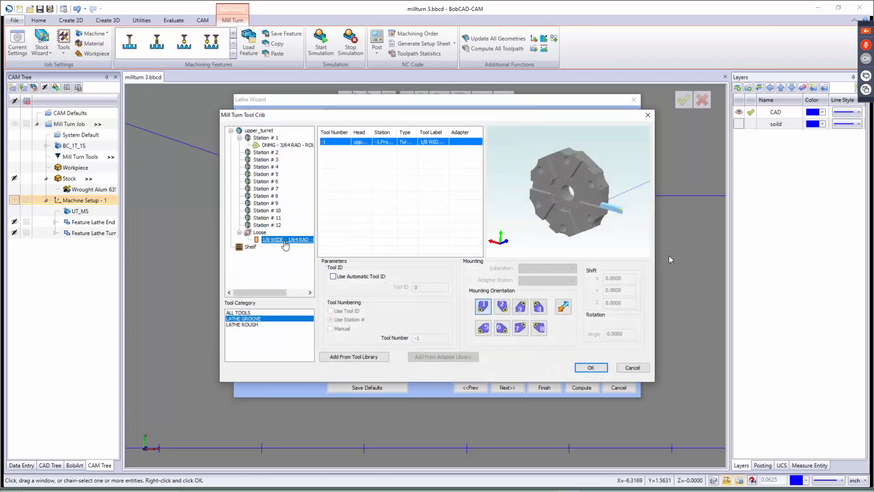
drag(285, 244, 269, 164)
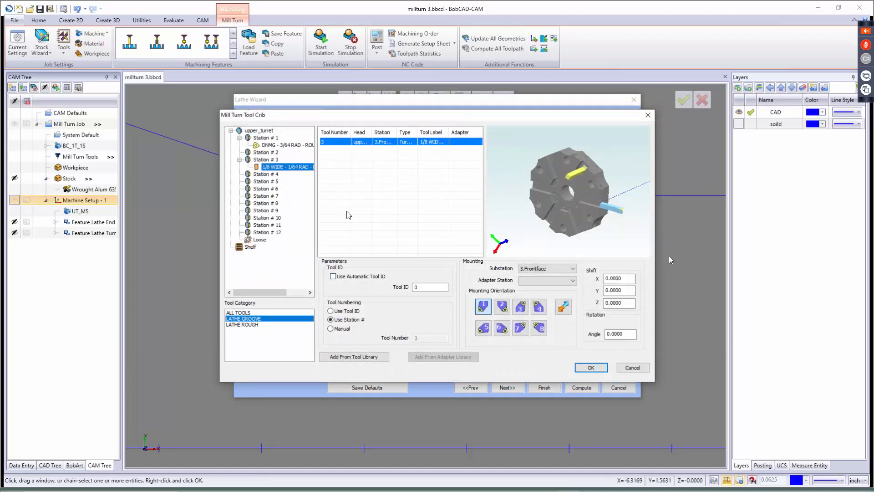
Replace the station 3 tool with library tool 281, 1/8 WIDE - 1/64 RAD - OD GROOVE, in all operations that use it.
right_click(271, 168)
click(281, 175)
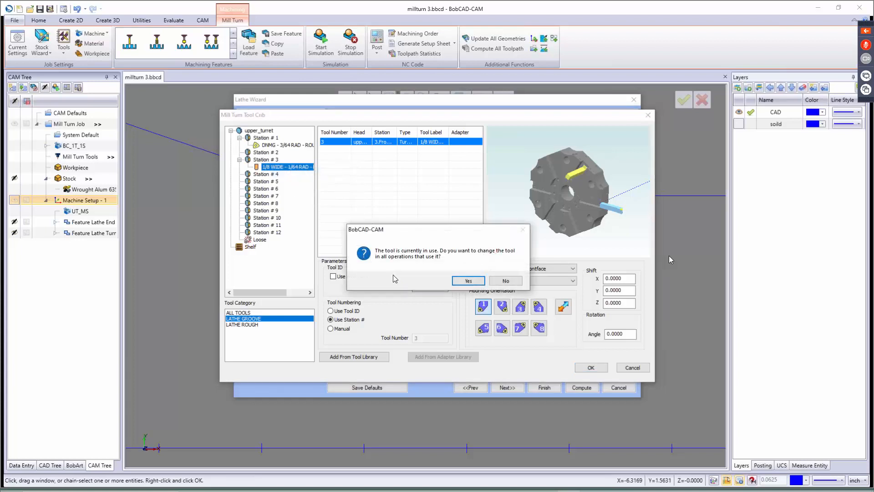
click(464, 281)
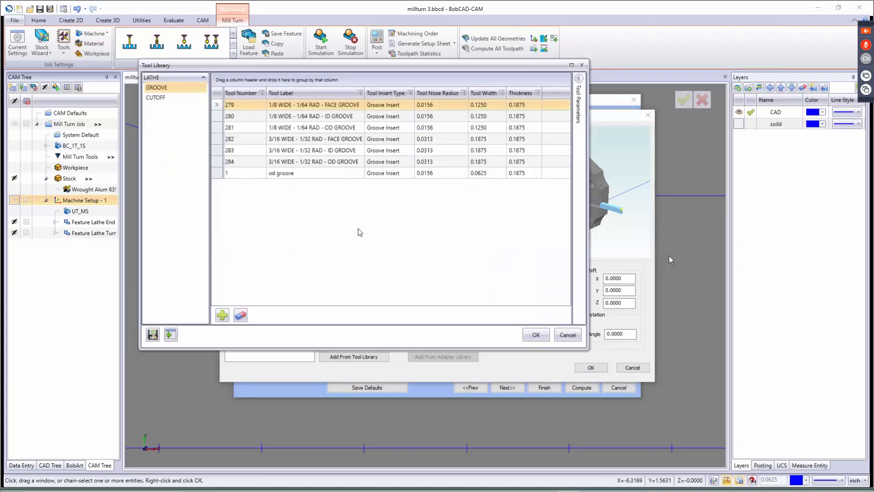
click(334, 128)
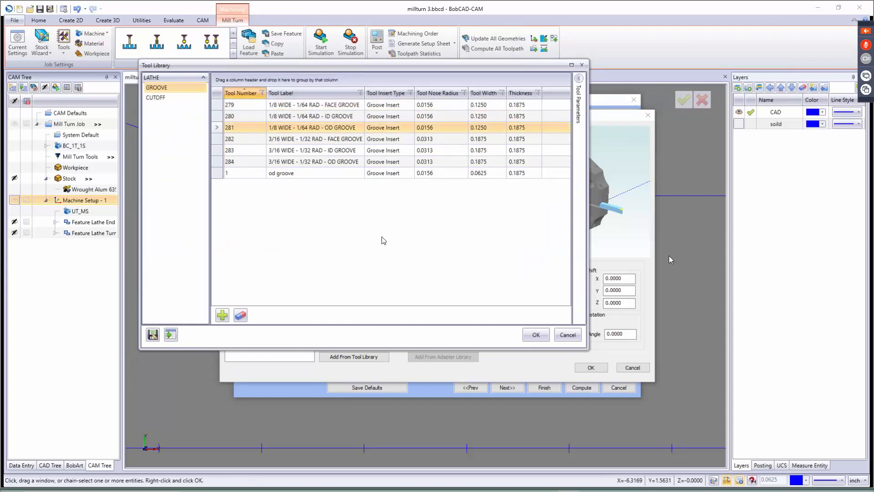
click(537, 336)
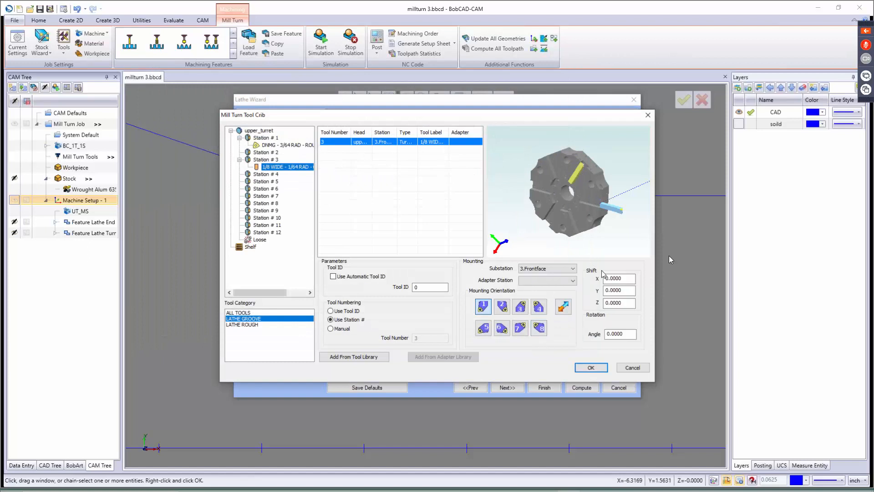
Shift the station 3 groove tool's mounting to X -6 and accept the tool crib.
drag(625, 279, 608, 278)
text(-6)
key(Tab)
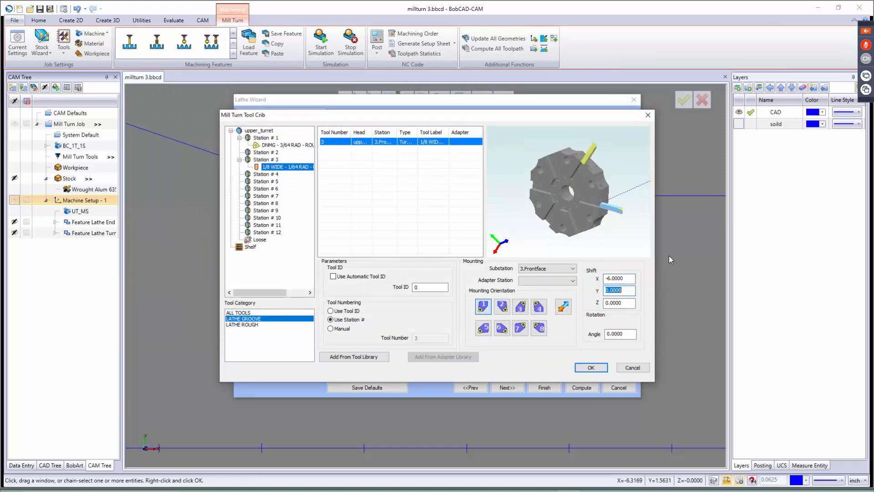
click(591, 368)
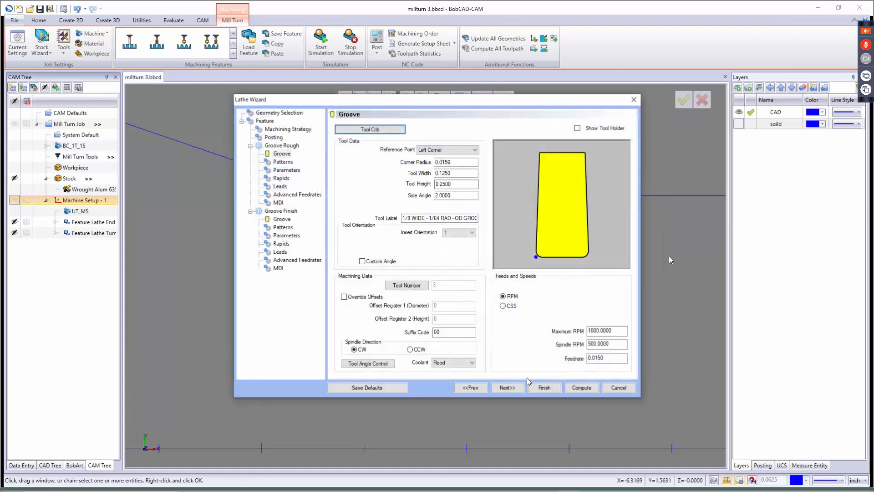
Try the Single Pass pattern for Groove Rough and look through its pass position options.
click(518, 388)
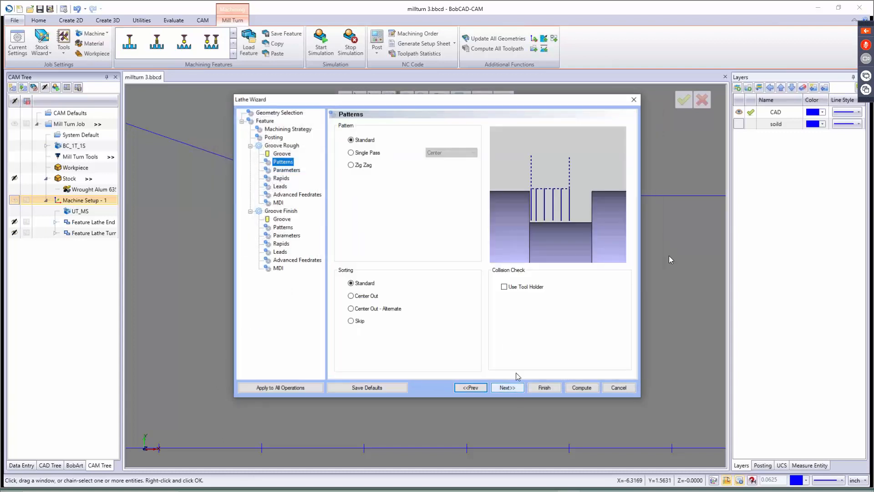
click(368, 140)
click(367, 153)
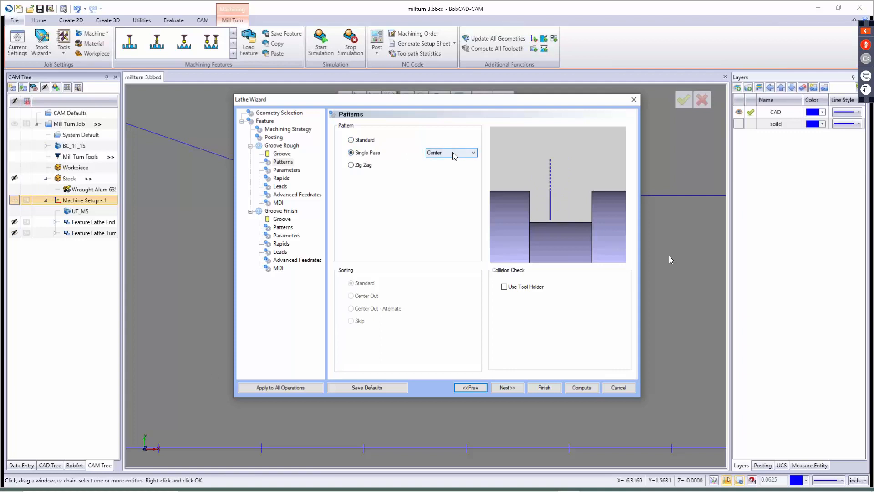
click(452, 153)
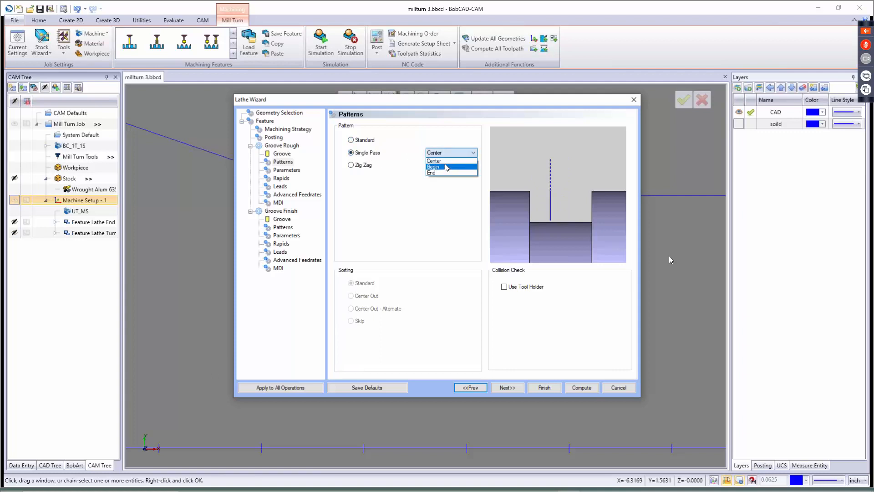
click(401, 240)
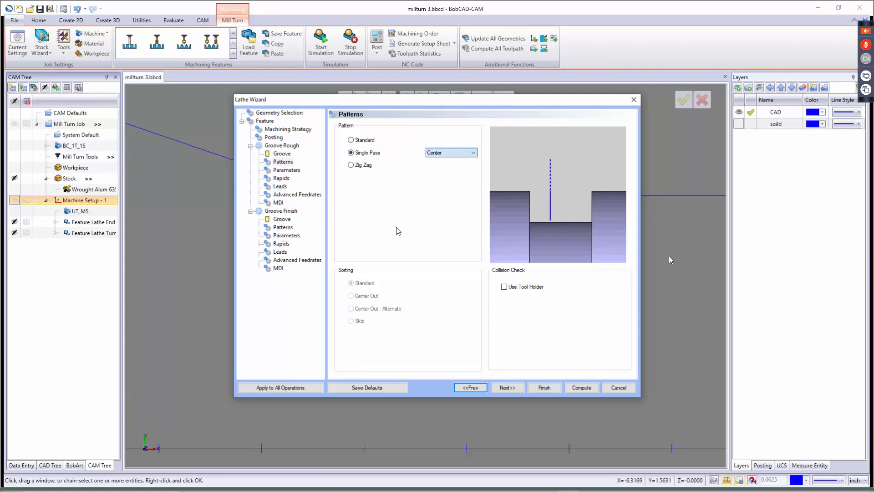
Try Tip as the groove tool's reference point, then restore Left Corner.
click(284, 156)
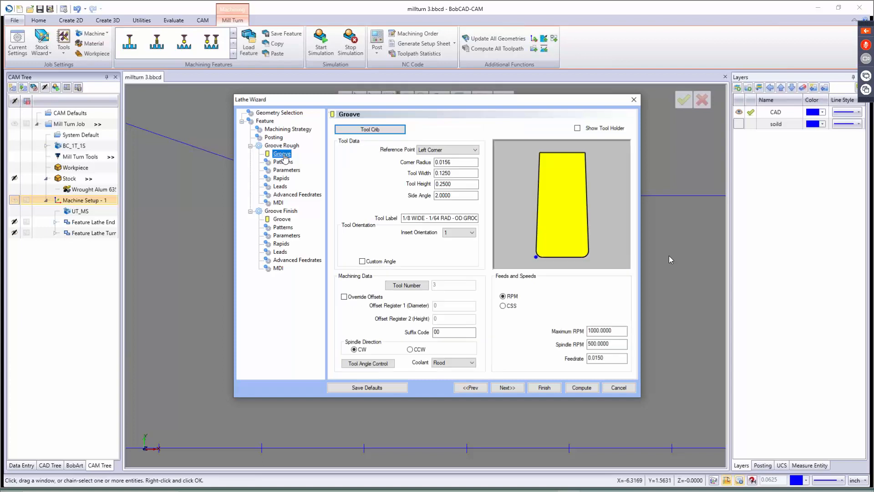
click(440, 151)
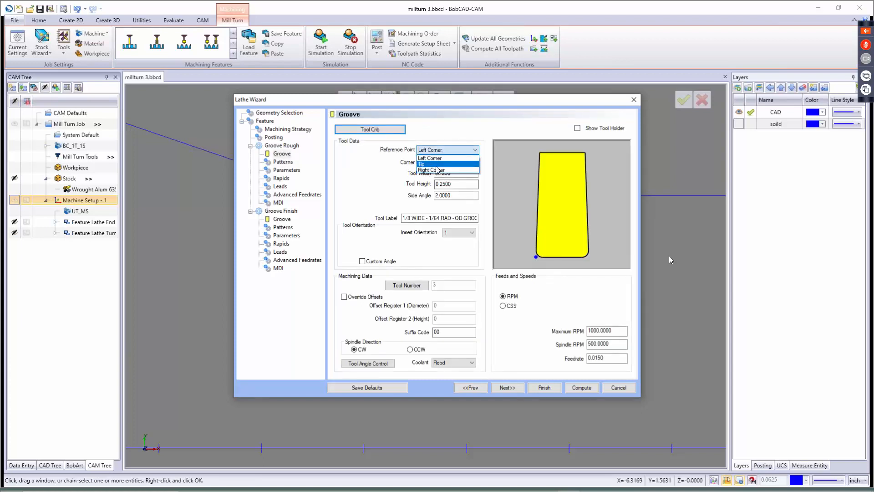
click(437, 165)
click(441, 150)
click(443, 158)
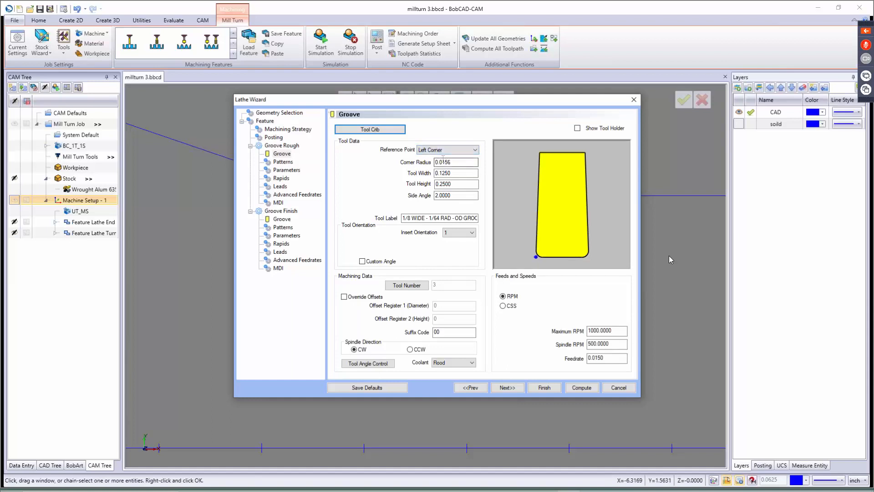
Compare the Standard, Single Pass and Zig Zag patterns for Groove Rough.
click(283, 162)
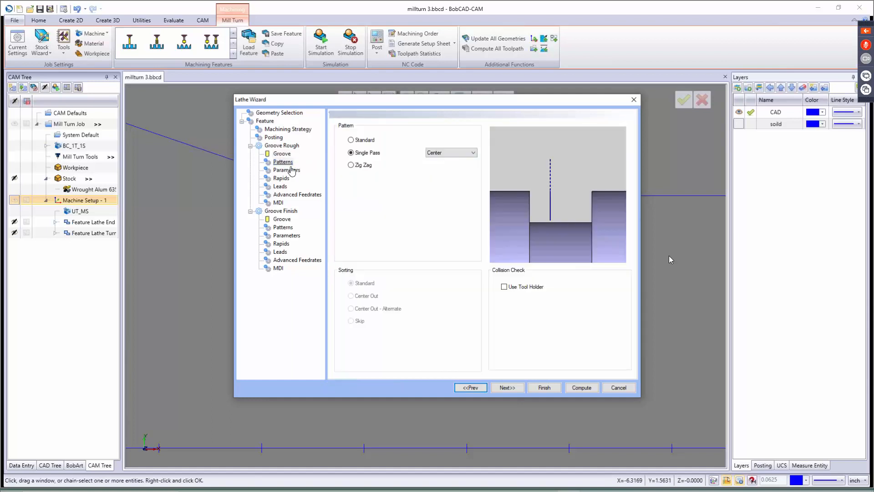
click(433, 153)
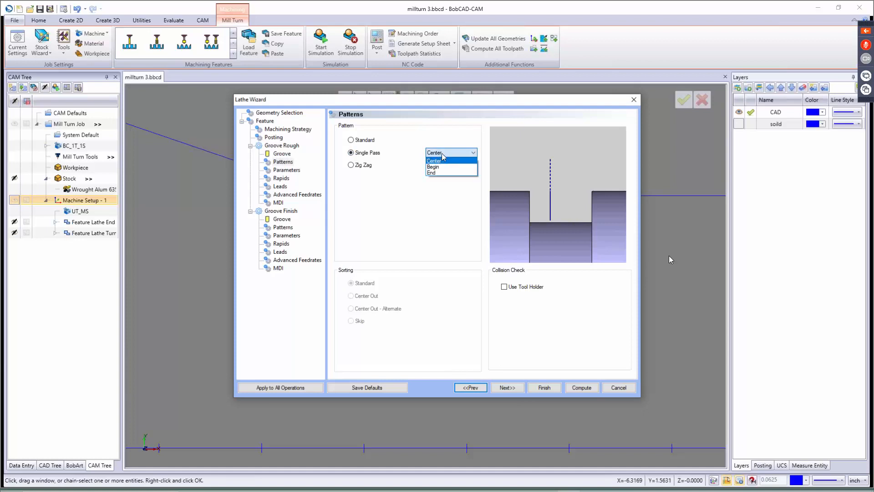
click(442, 153)
click(364, 140)
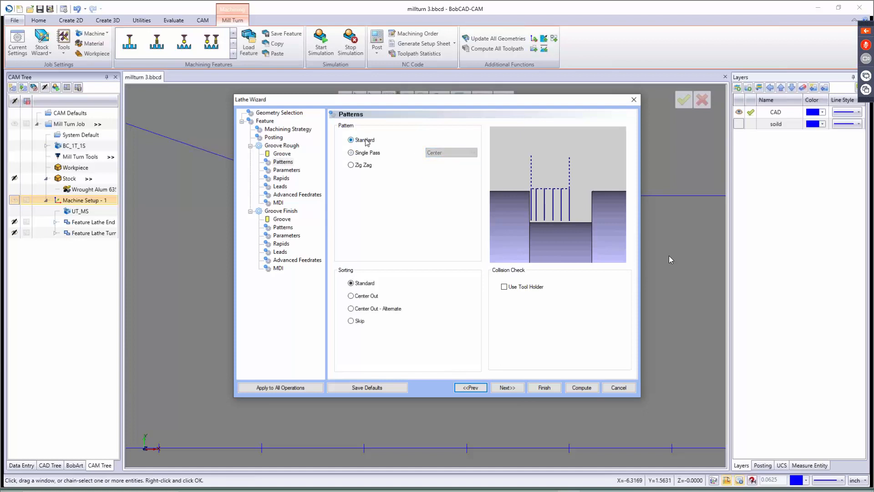
click(366, 167)
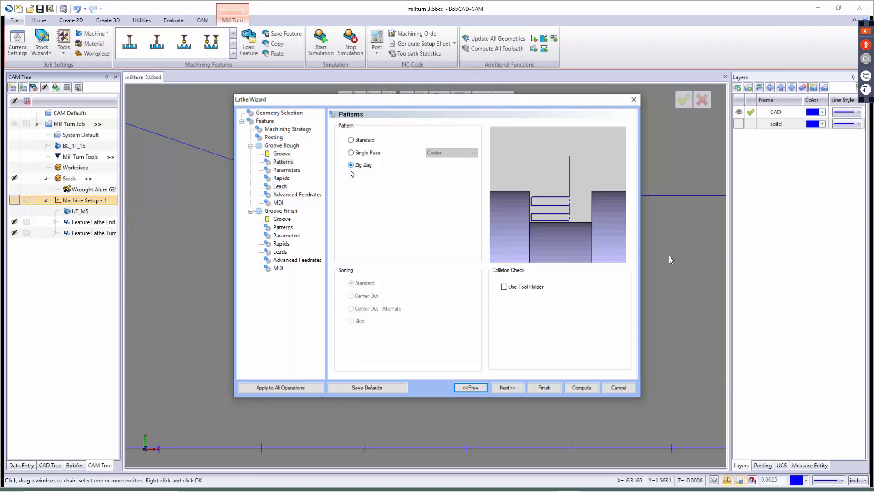
click(351, 140)
click(364, 154)
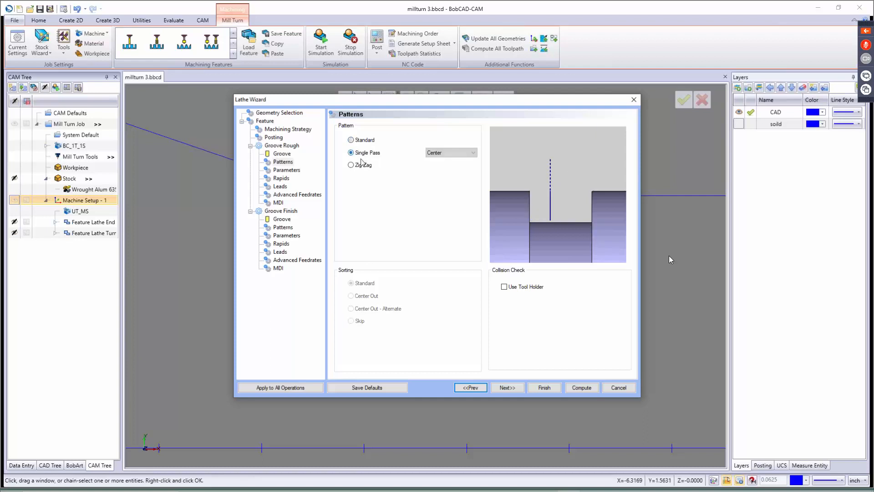
click(361, 166)
Set the Groove Rough pattern to Standard with Center Out - Alternate sorting and the Use Tool Holder collision check.
click(364, 141)
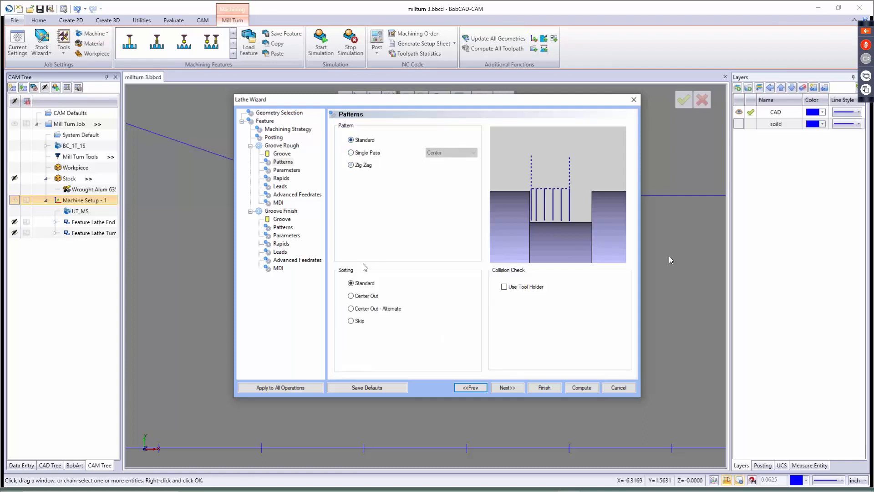
click(367, 297)
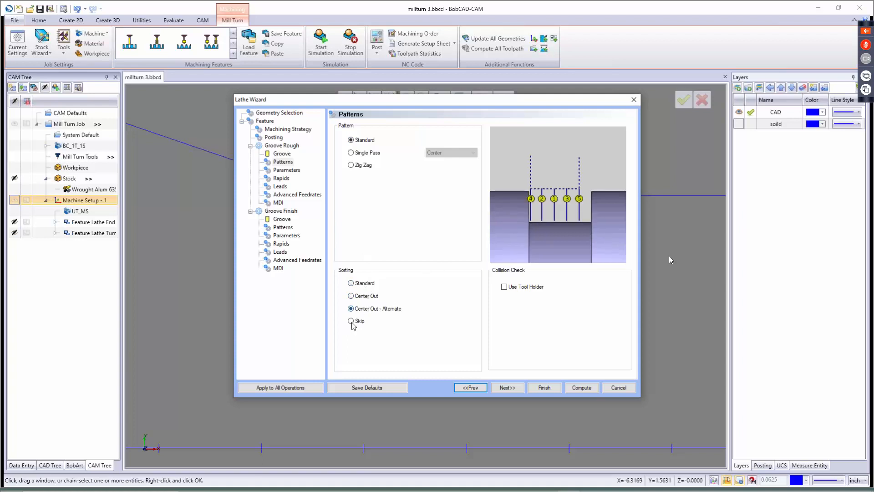
click(504, 286)
click(509, 385)
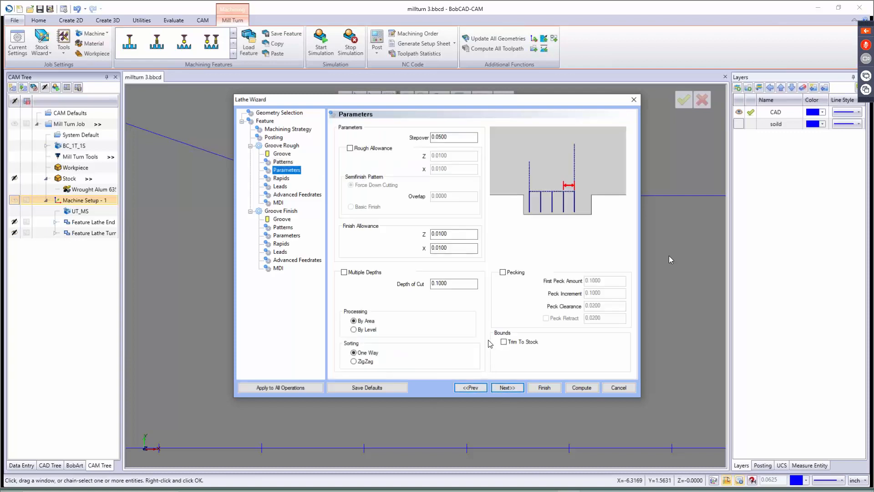
Try Rough Allowance in the Groove Rough parameters, turn it off again and go through the Finish Allowance values.
key(Tab)
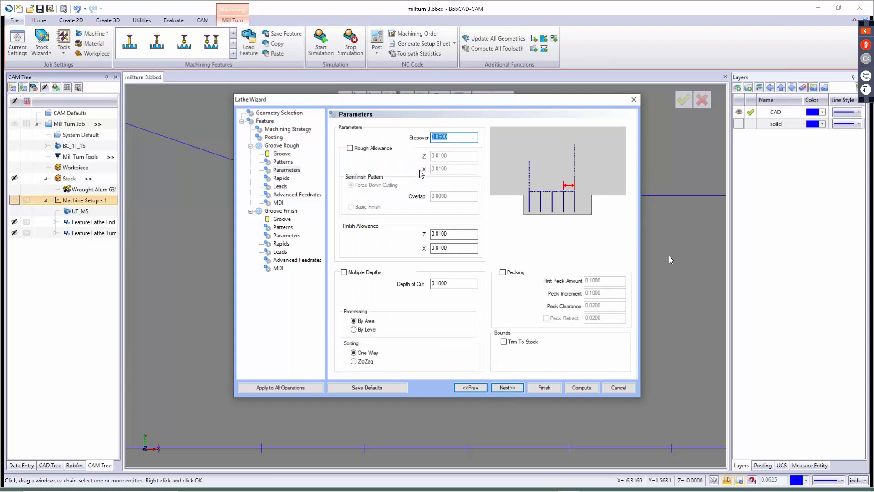
click(351, 148)
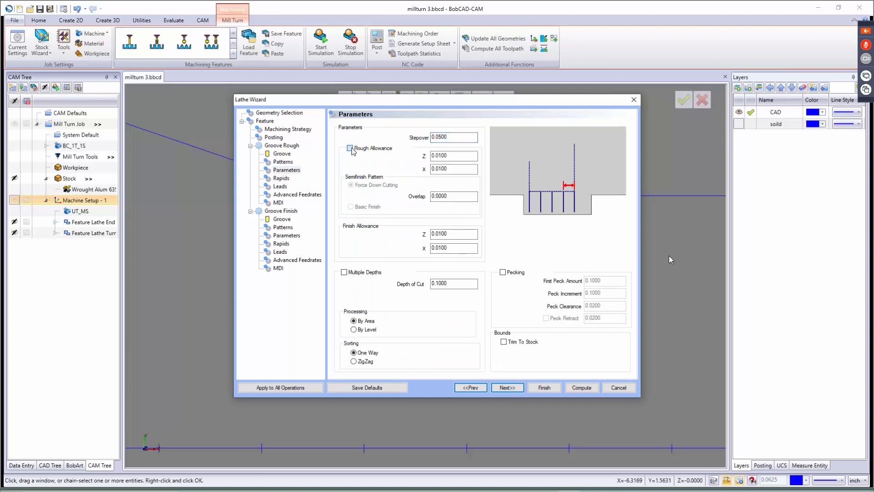
click(459, 197)
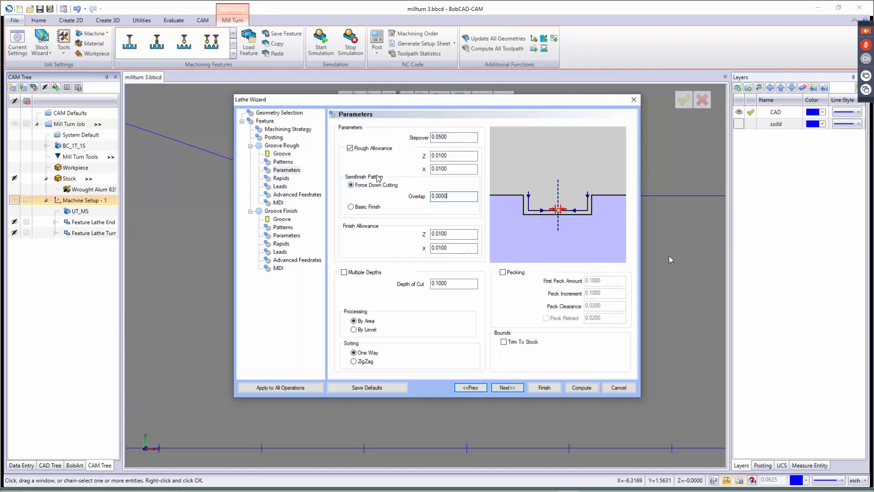
click(350, 148)
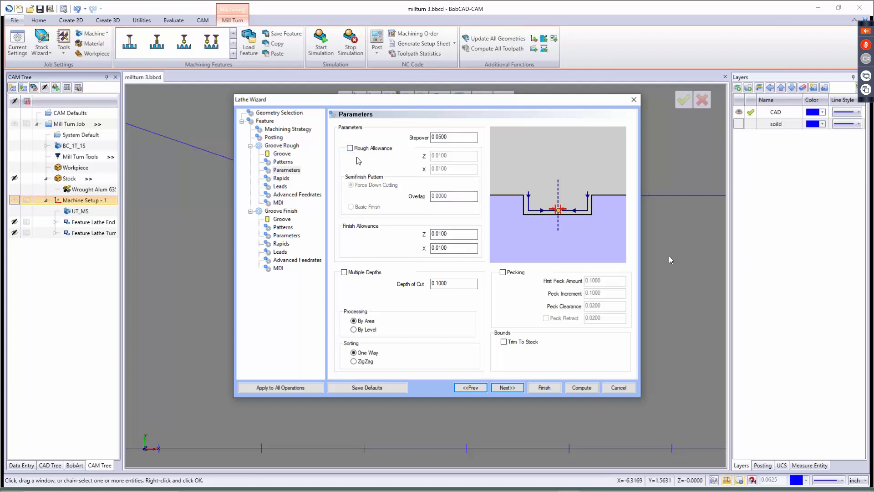
key(Tab)
key(Tab)
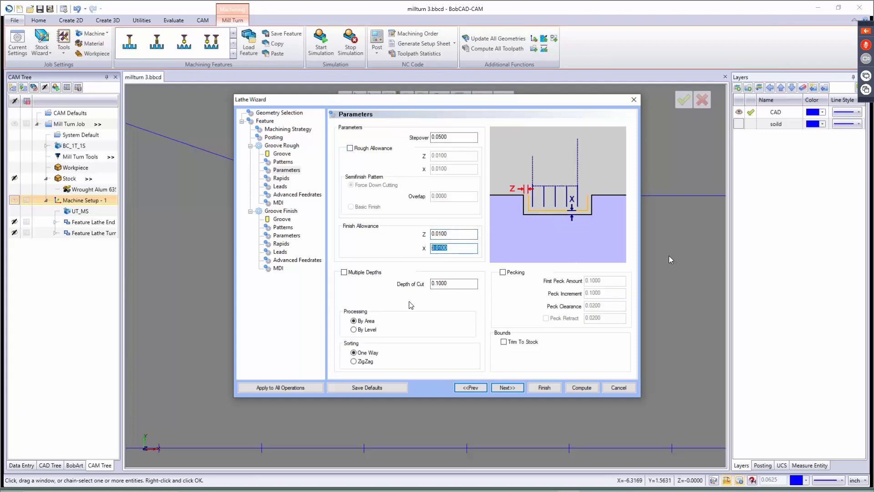
Try the Pecking option for Groove Rough with its First Peck Amount, then turn it off.
click(503, 272)
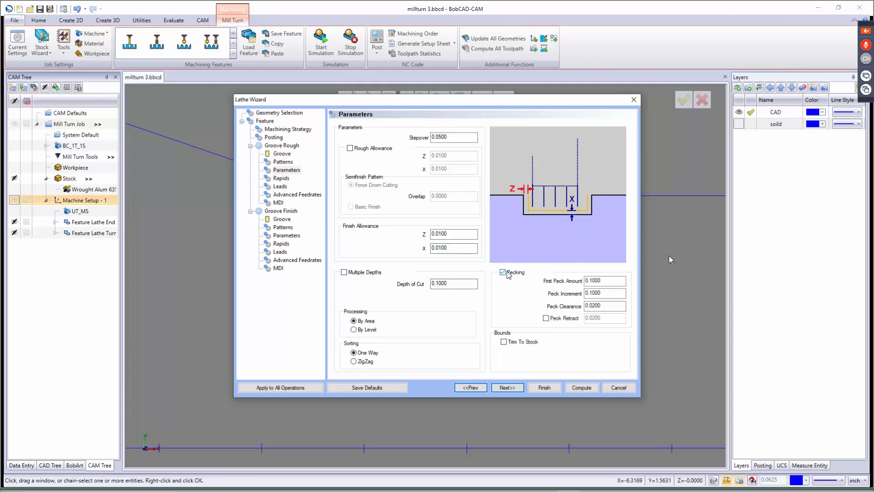
click(609, 281)
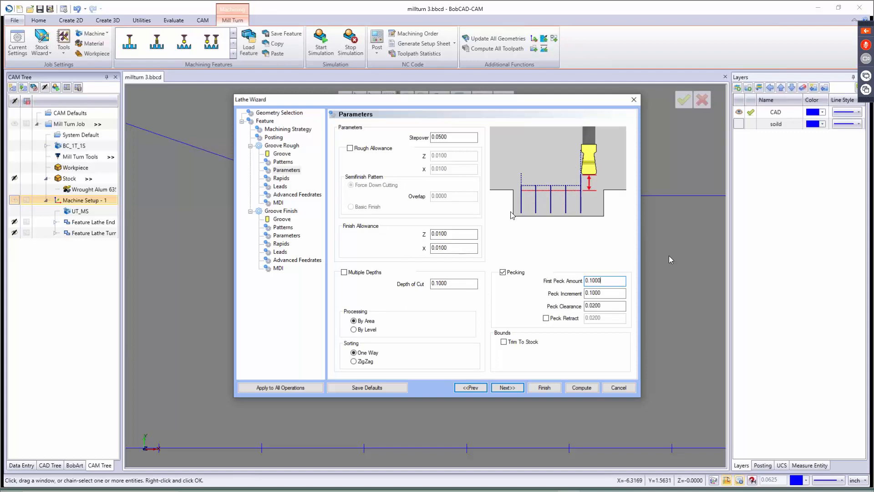
click(504, 273)
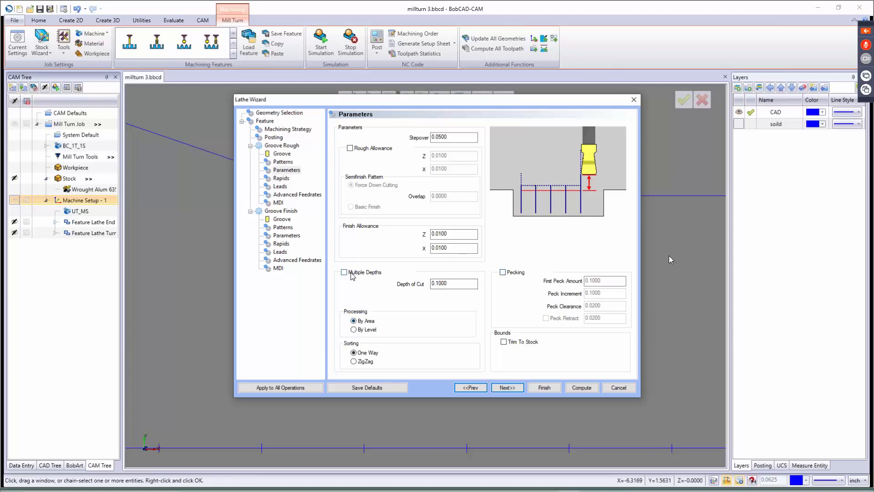
Compare the processing and sorting options, keep By Area and One Way, and proceed to the Groove Rough rapids settings.
click(361, 320)
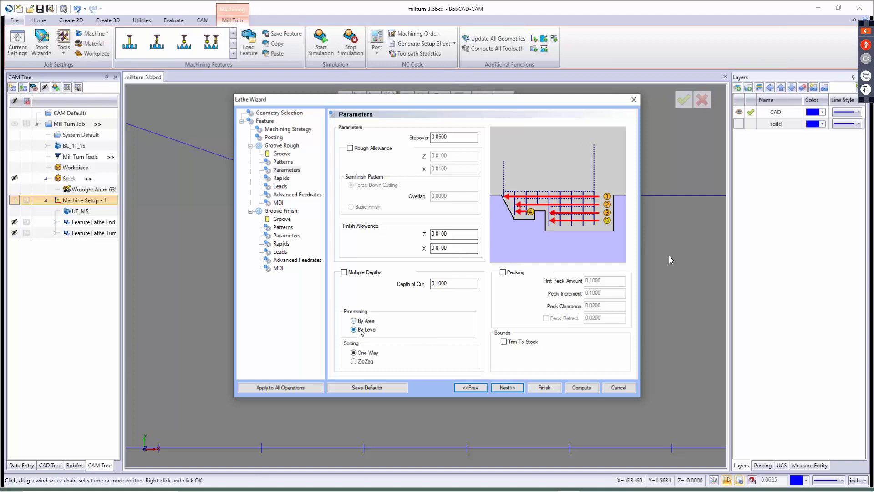
click(361, 321)
click(363, 353)
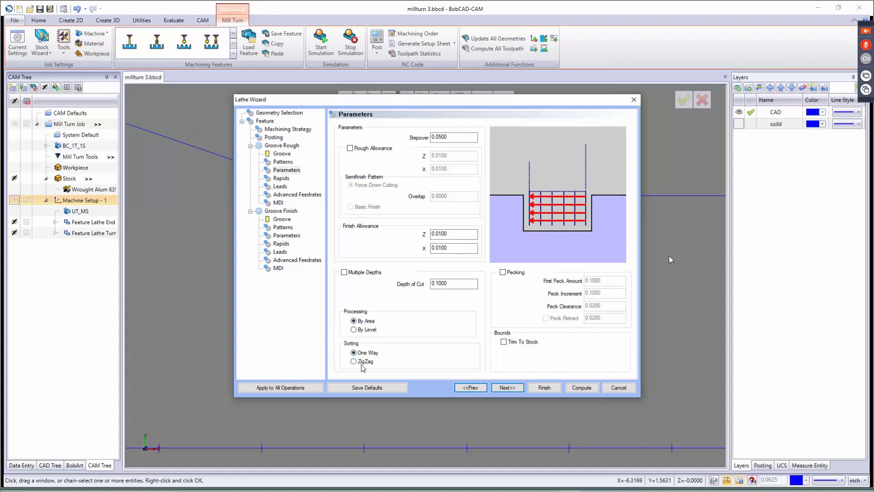
click(361, 362)
click(363, 352)
click(507, 388)
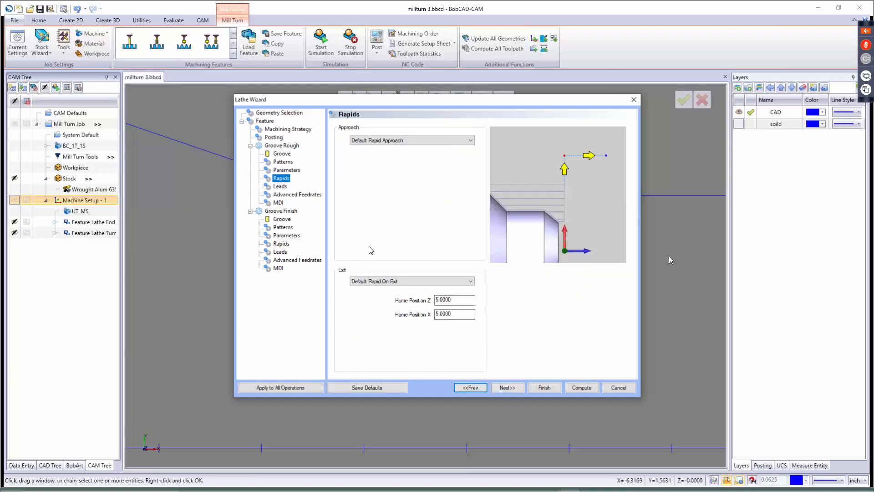
Check the Groove Rough and Groove Finish leads, then apply the rough Parallel lead-in and lead-out with 0.1000 lengths to all operations.
click(520, 388)
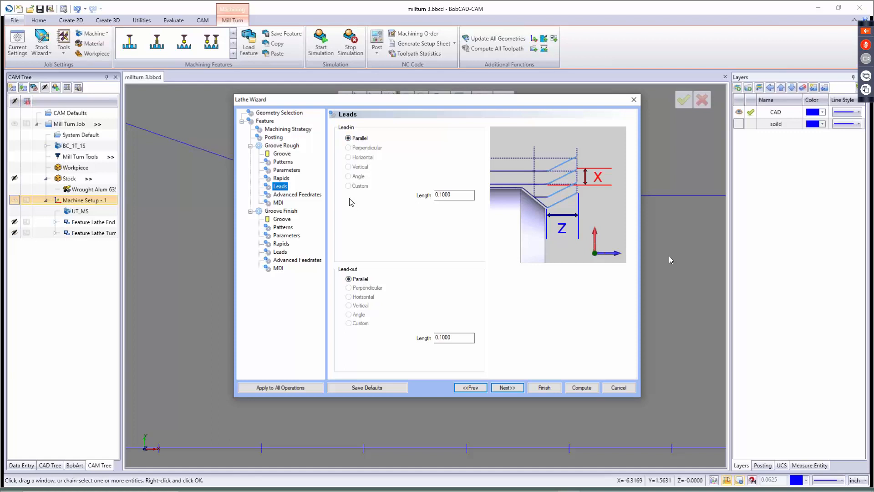
click(281, 252)
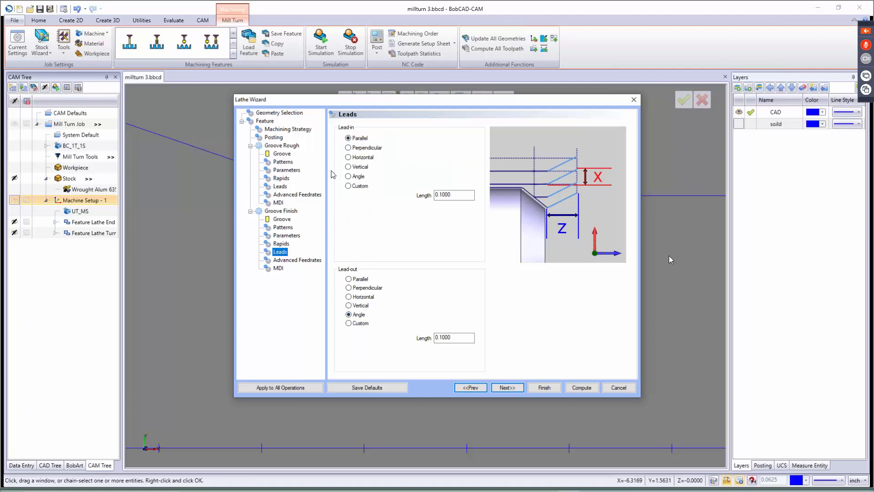
click(282, 388)
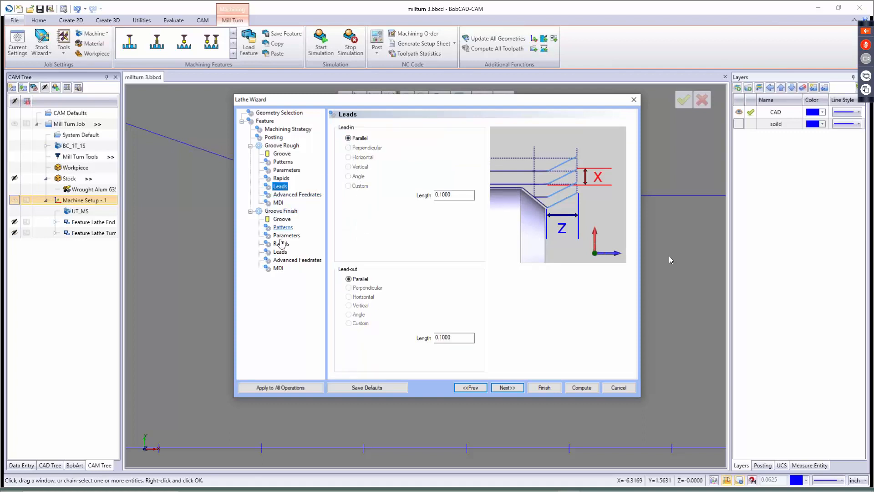
click(282, 387)
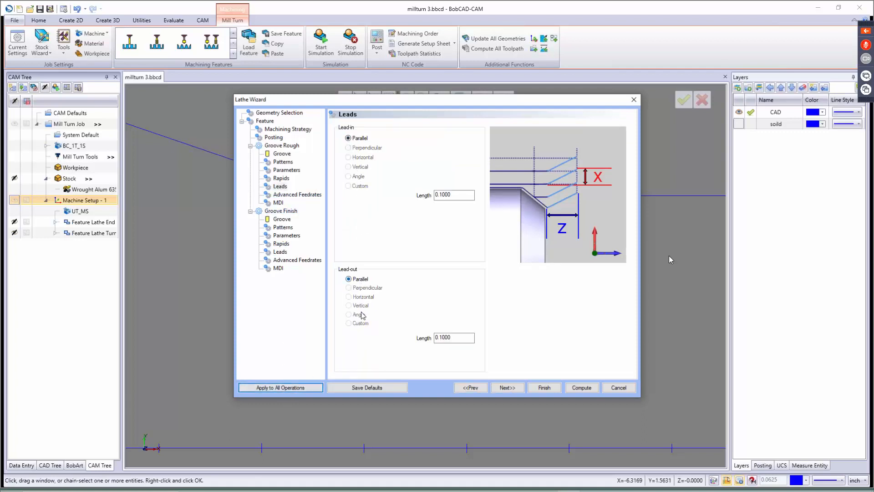
Keep the Groove Rough feedrate and MDI defaults and accept the station 3 1/8 WIDE - 1/64 RAD OD groove tool for Groove Finish.
click(507, 388)
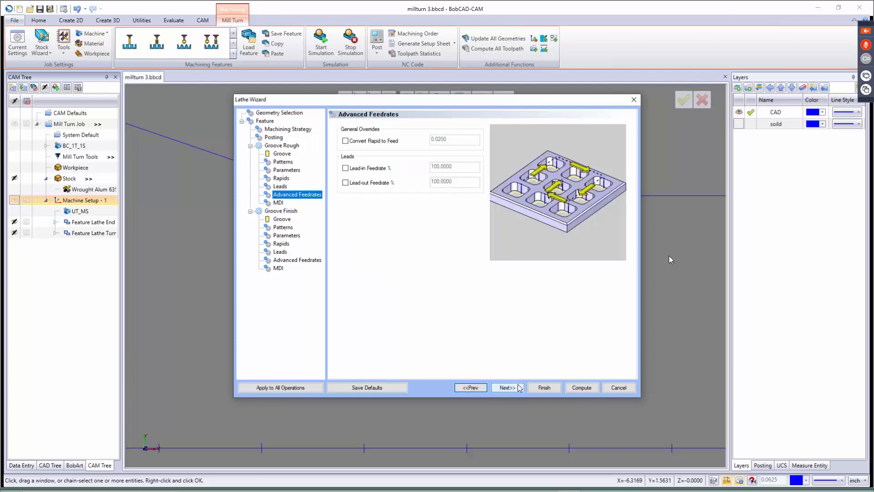
click(519, 385)
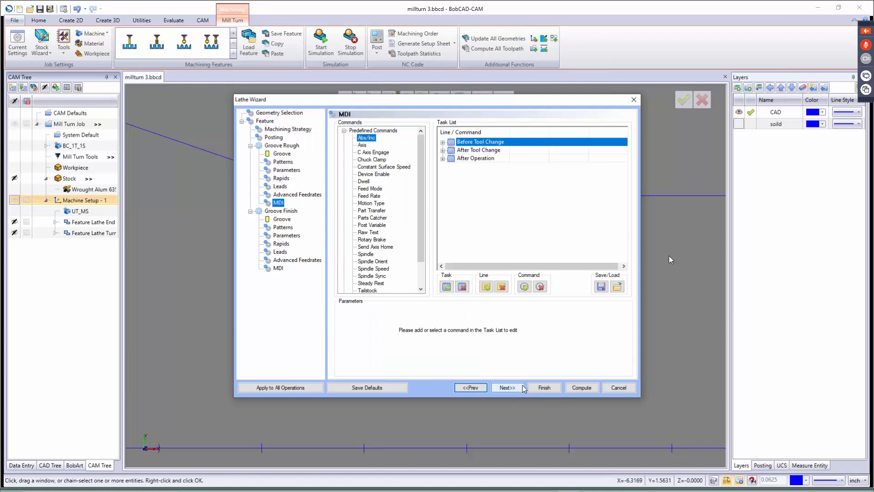
click(522, 385)
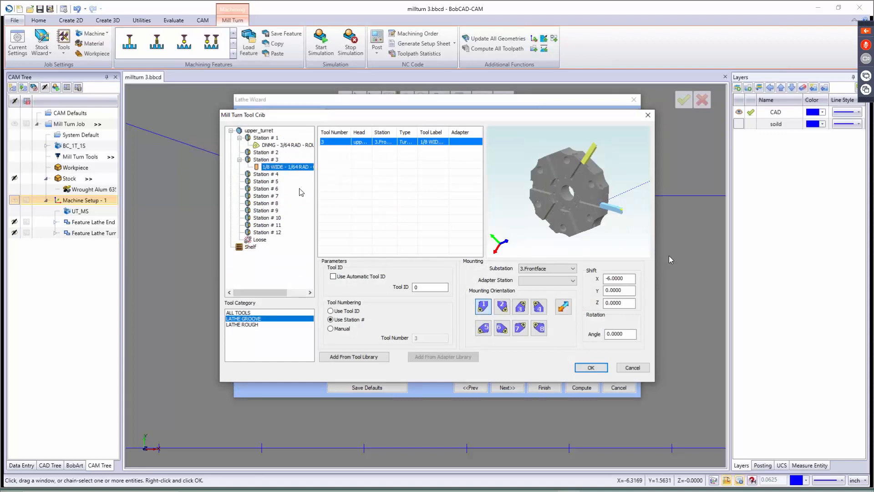
click(592, 367)
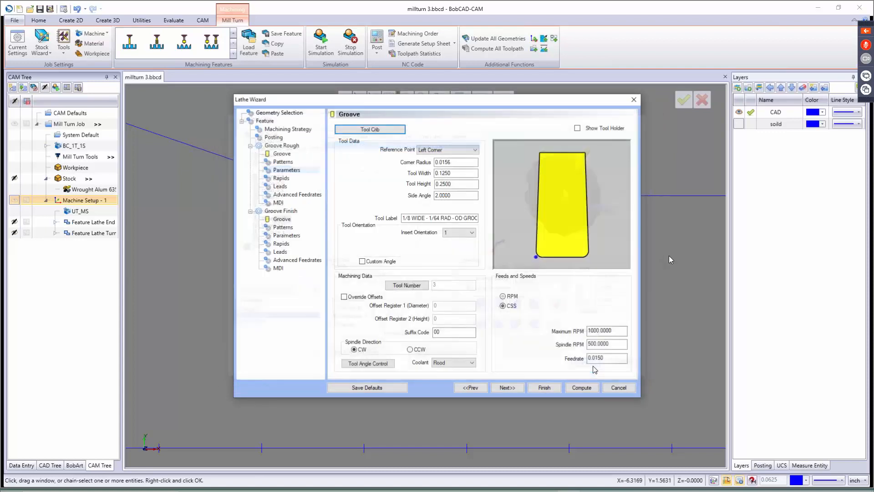
click(514, 388)
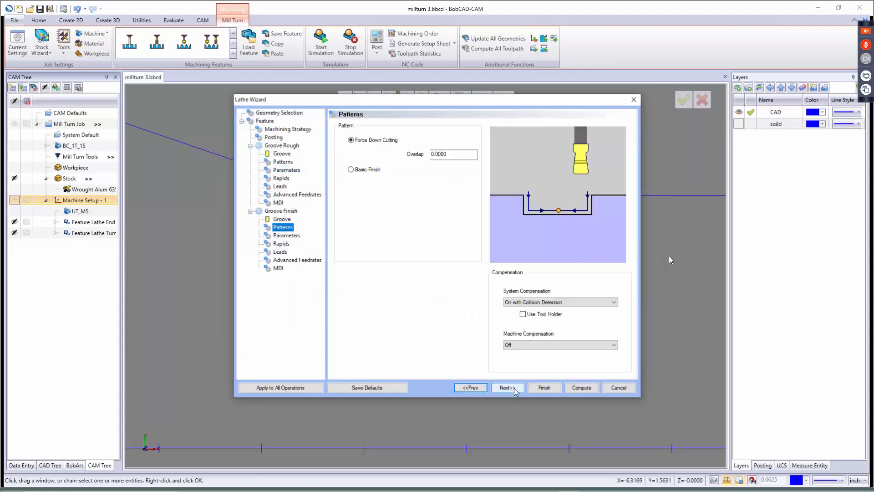
Set the Groove Finish pattern to Basic Finish with the Use Tool Holder collision check, keeping machine compensation Off.
click(448, 154)
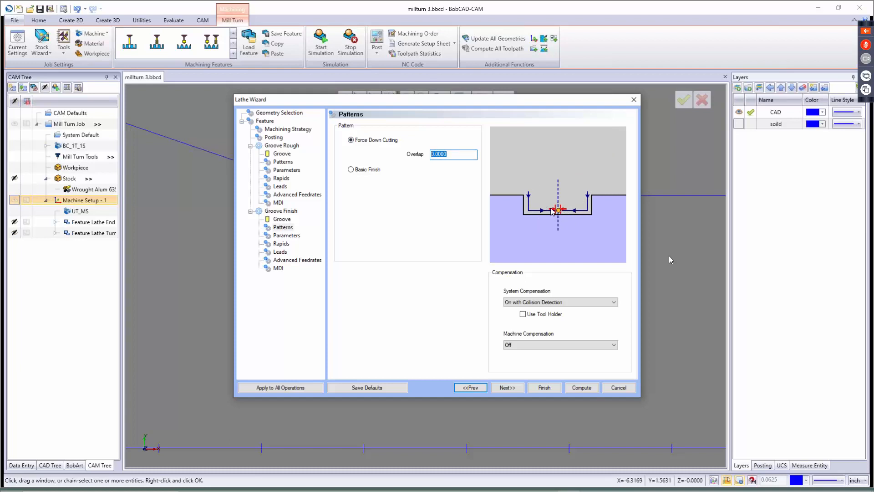
click(360, 170)
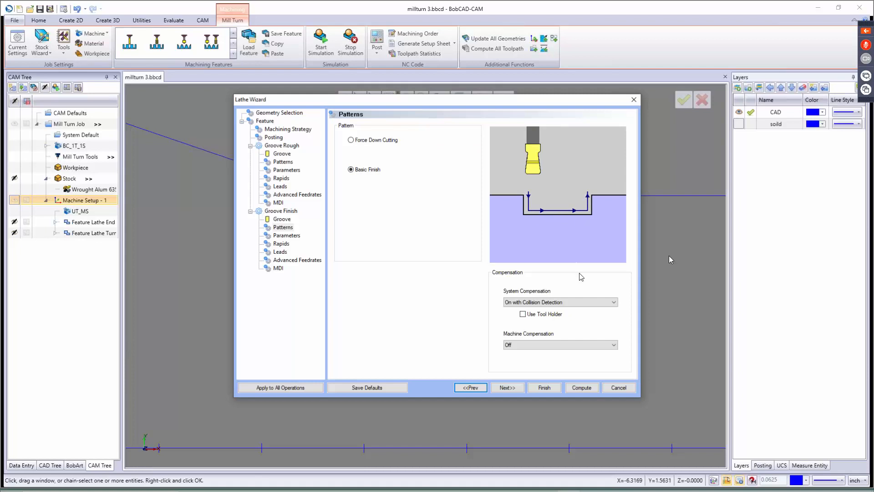
click(542, 303)
click(543, 316)
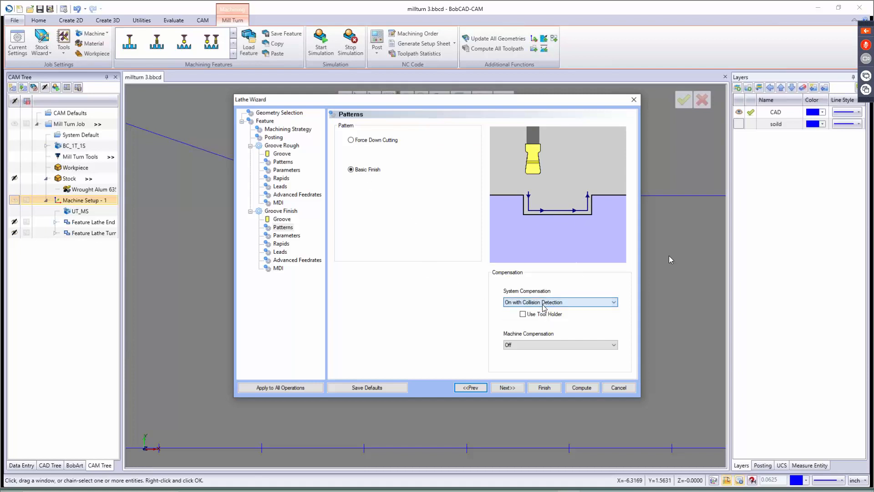
click(531, 345)
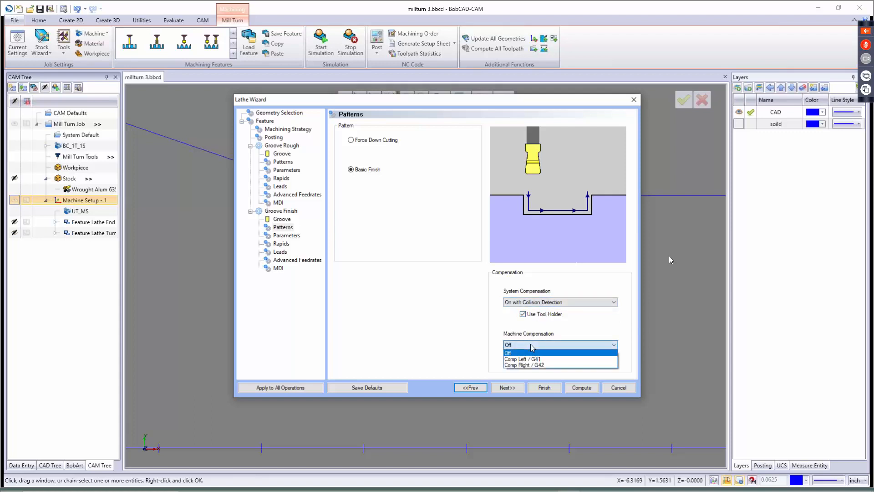
click(531, 344)
Set the Groove Finish corner type to Sharp, keep the remaining rapids, leads, feedrates and MDI settings, and compute the groove toolpath.
click(507, 387)
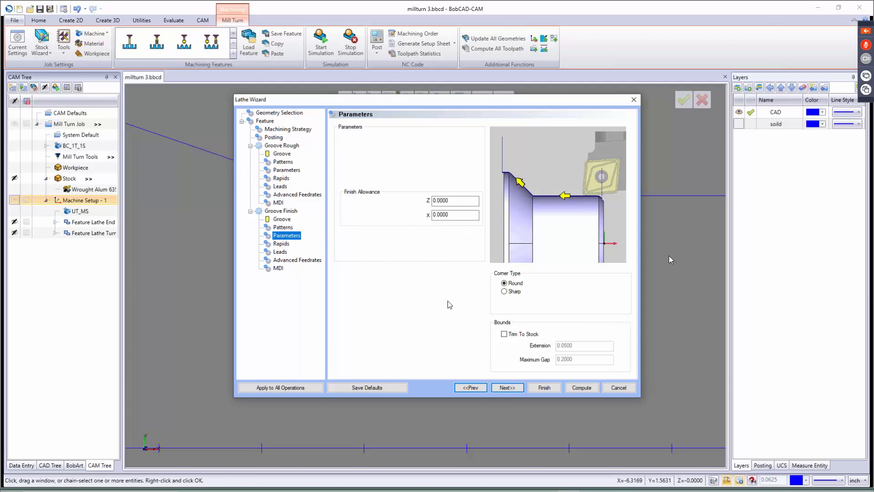
click(515, 284)
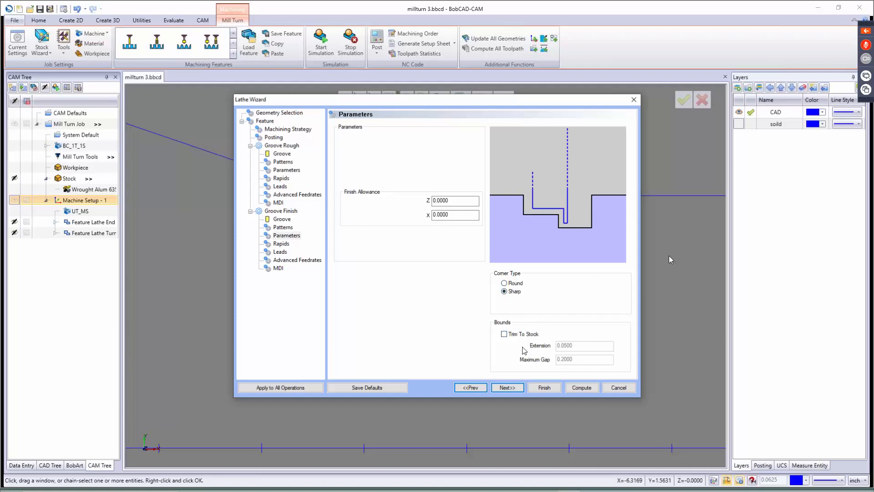
click(512, 386)
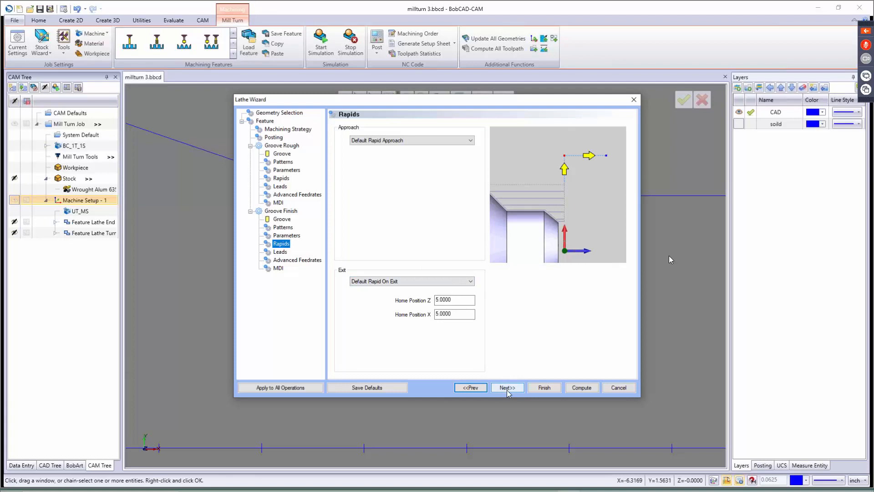
click(507, 388)
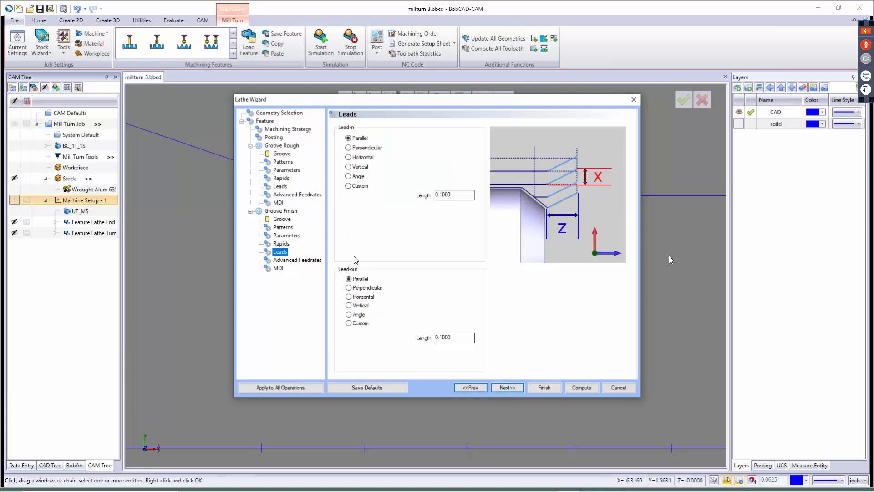
click(512, 387)
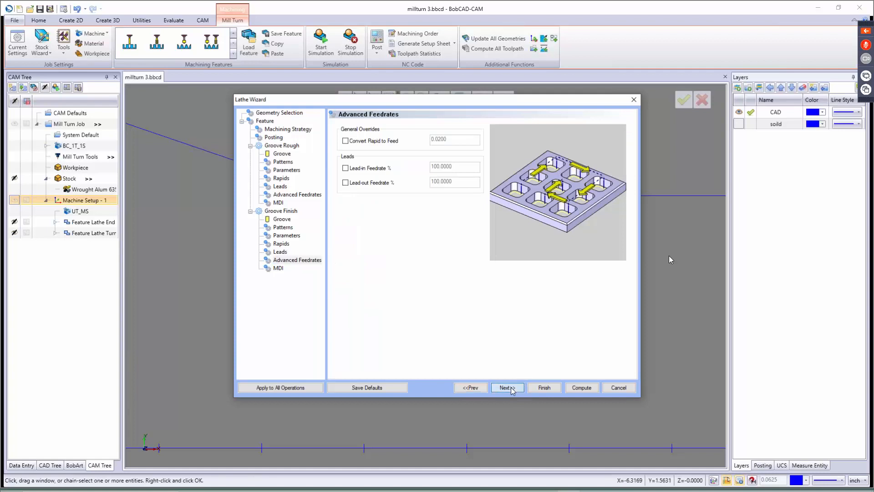
click(511, 387)
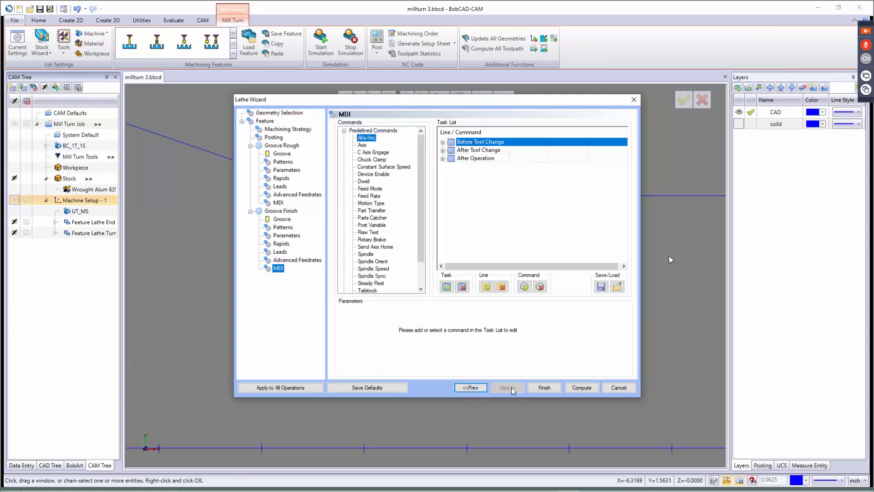
click(578, 389)
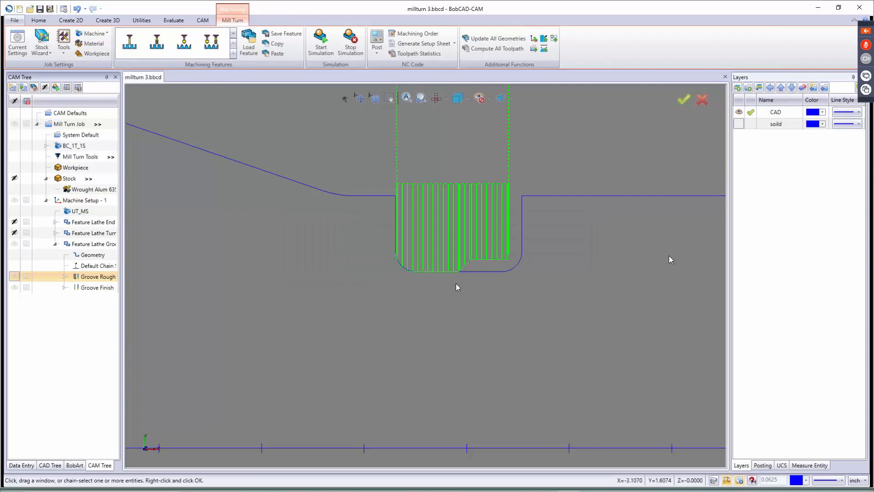
Backplot the Groove Rough operation move by move and inspect the clearance between the tool holder and the groove's shoulder.
right_click(82, 278)
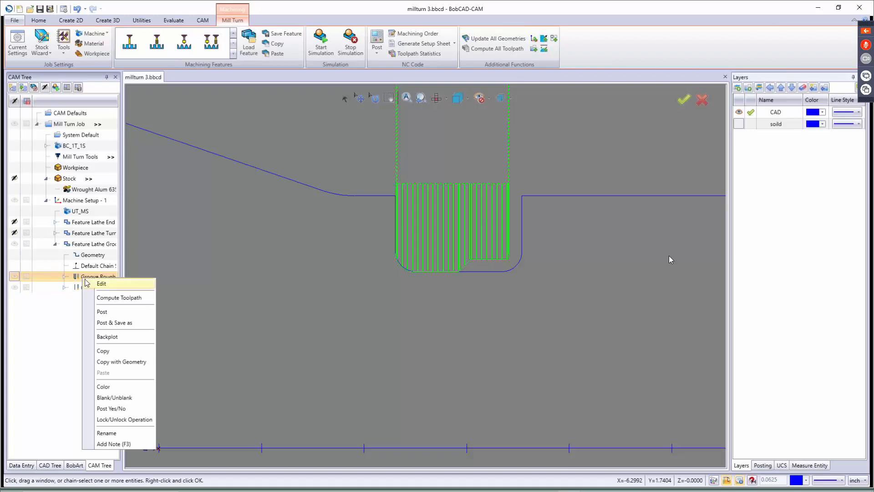
click(107, 337)
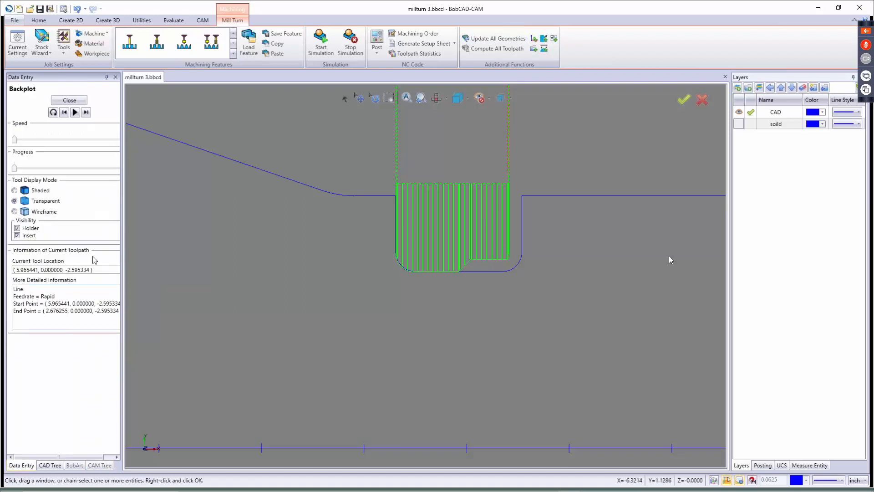
click(86, 112)
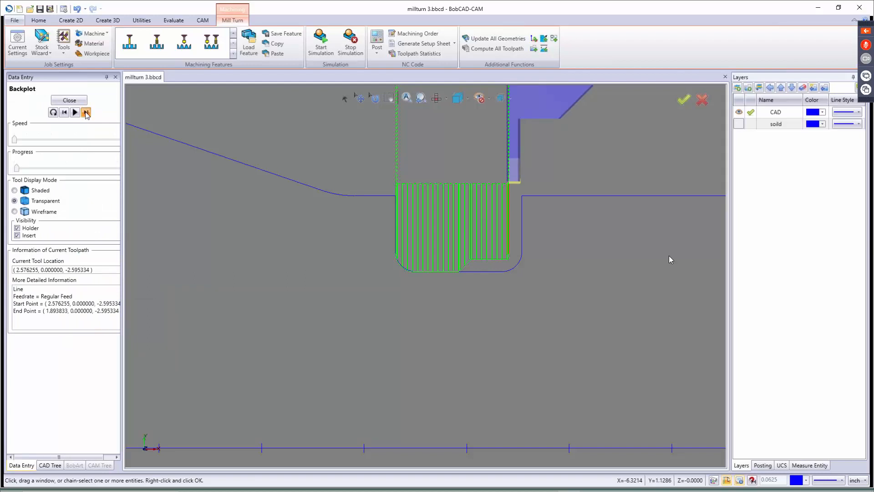
click(86, 112)
click(86, 113)
click(86, 112)
click(86, 112)
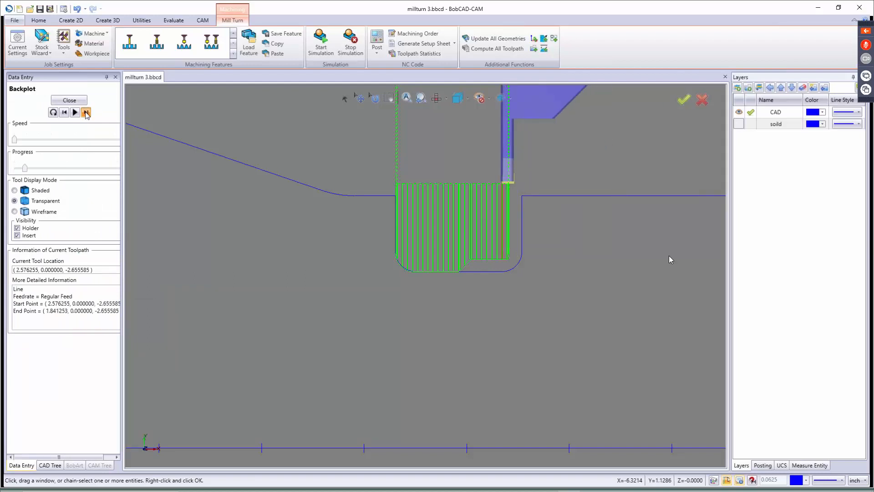
click(86, 112)
click(86, 112)
click(86, 113)
click(86, 113)
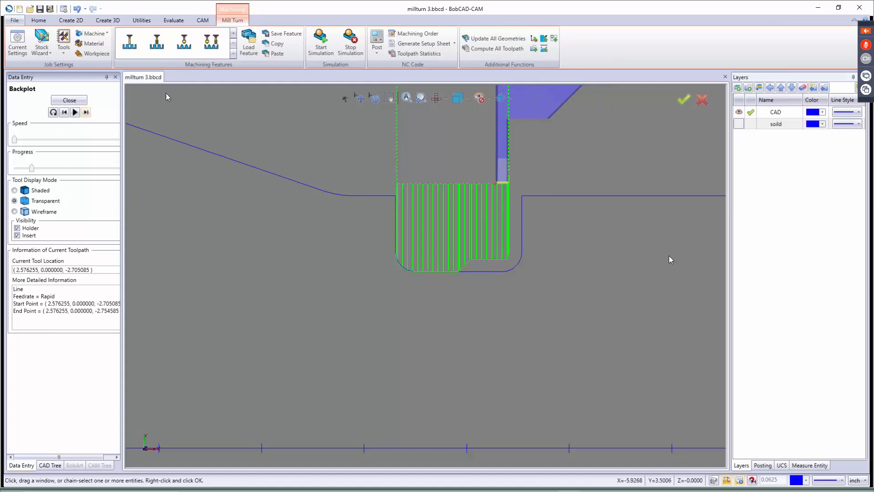
click(86, 113)
click(86, 112)
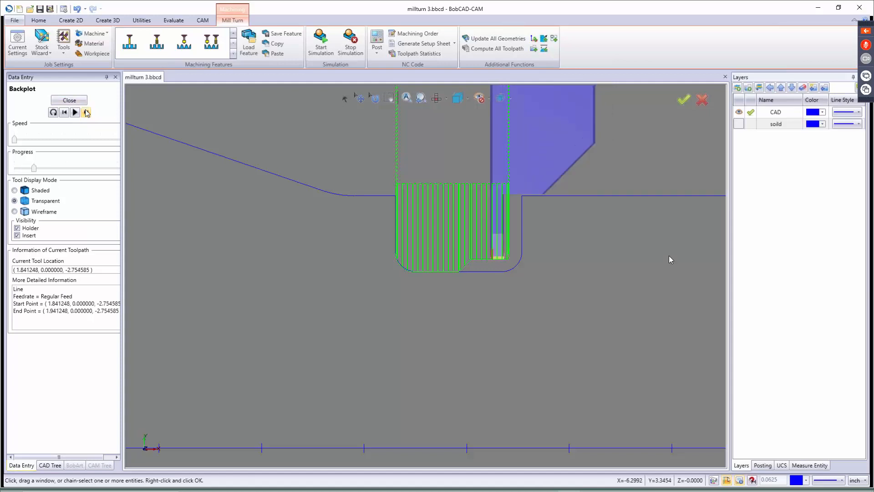
scroll(563, 204, up, 5)
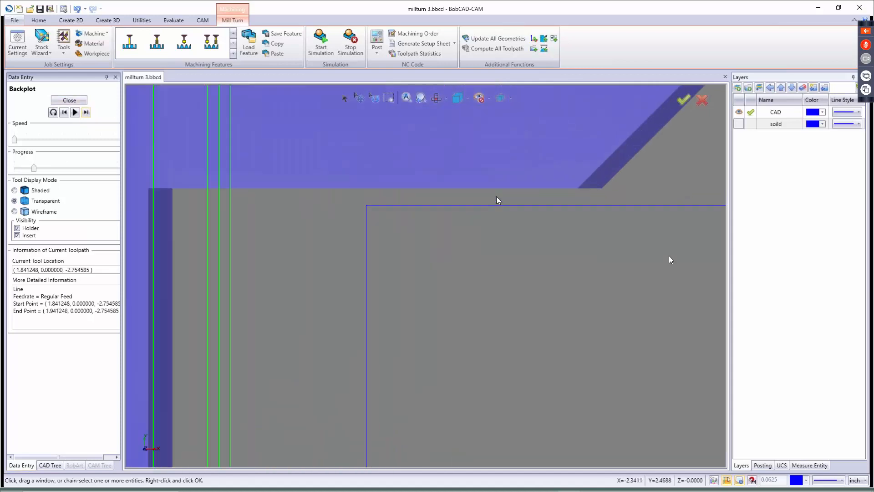
scroll(458, 211, down, 4)
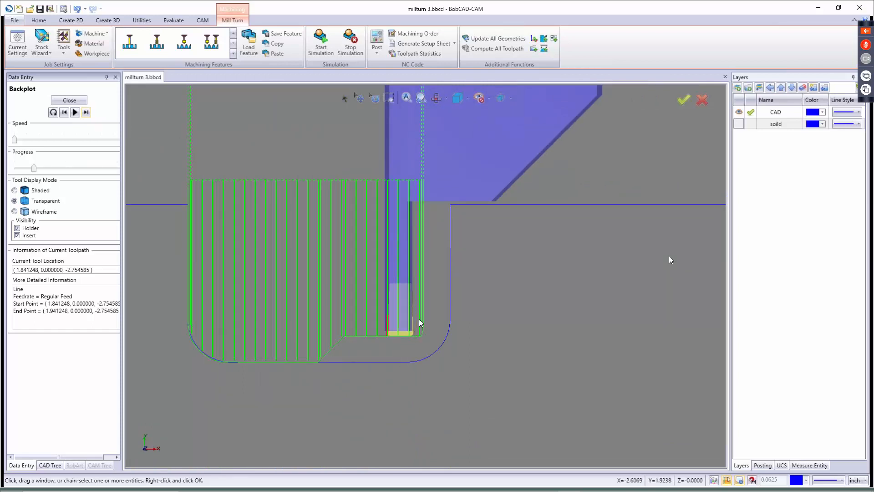
click(69, 100)
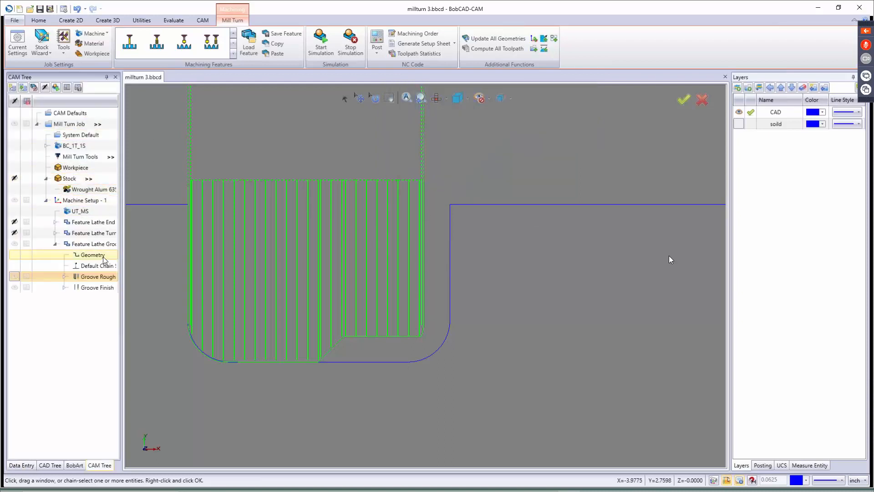
Edit Groove Rough and change the station 3 tool, selecting library tool 281, 1/8 WIDE - 1/64 RAD - OD GROOVE.
right_click(87, 281)
click(152, 296)
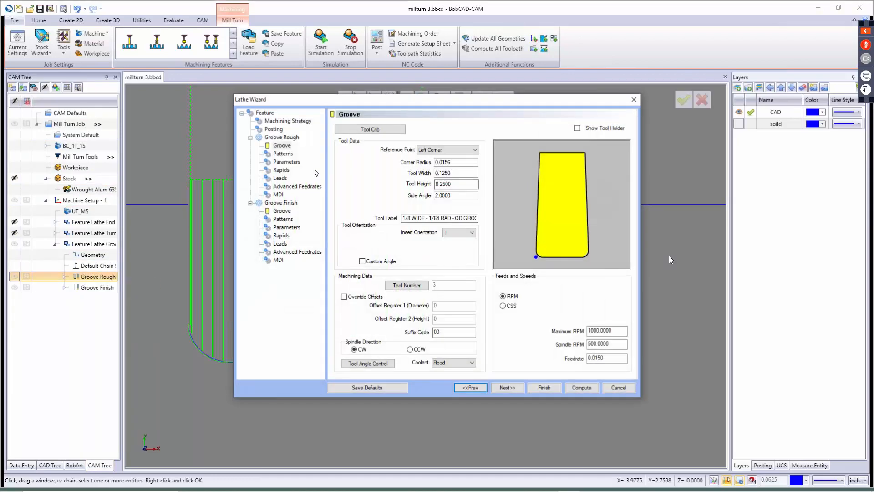
click(372, 131)
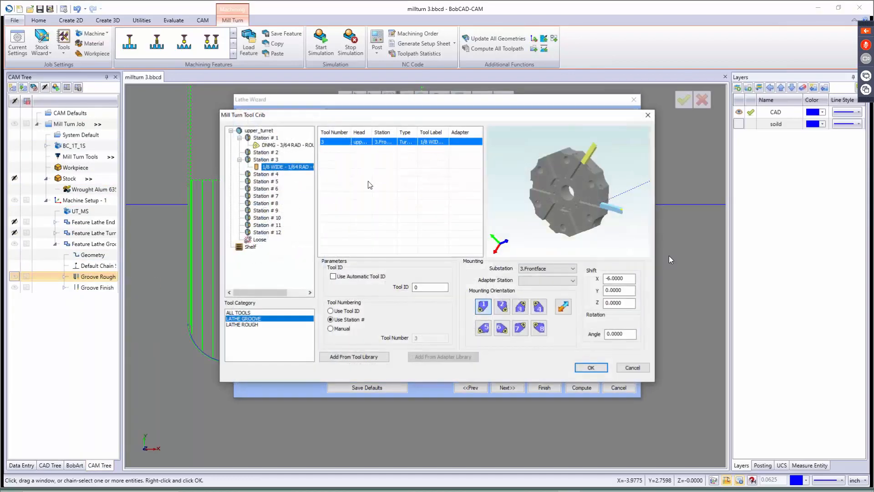
right_click(288, 166)
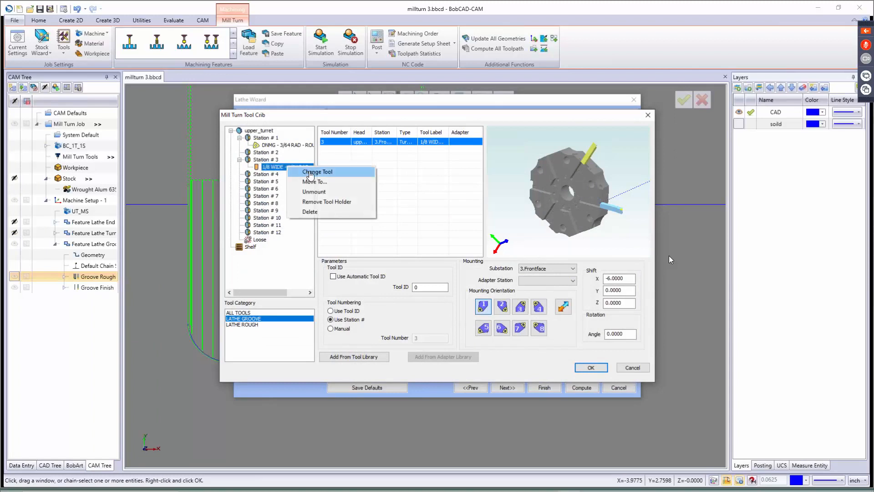
click(310, 173)
click(469, 283)
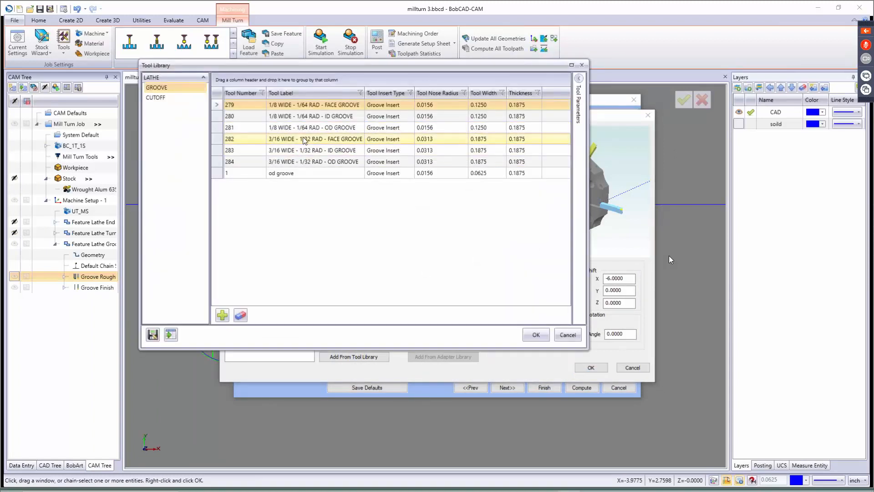
click(374, 127)
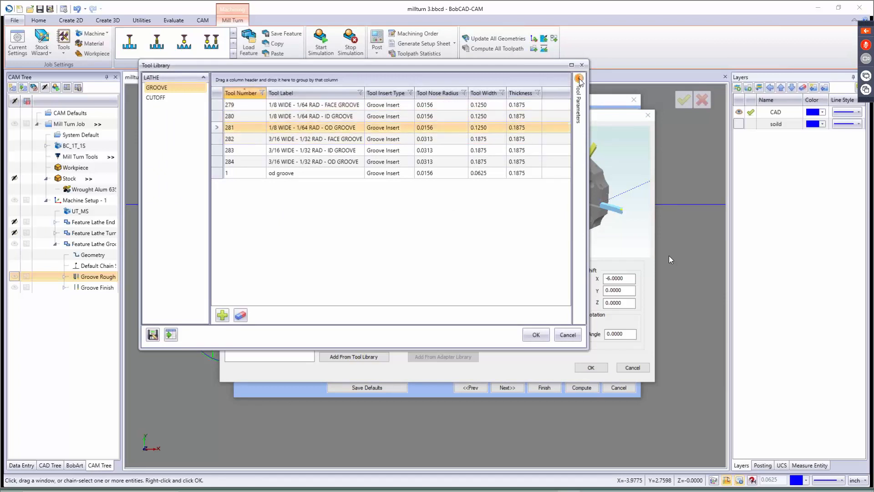
Change the selected groove tool's holder to the symmetrical shape with the insert centred on the shank, and accept the tool.
click(579, 80)
scroll(511, 260, down, 5)
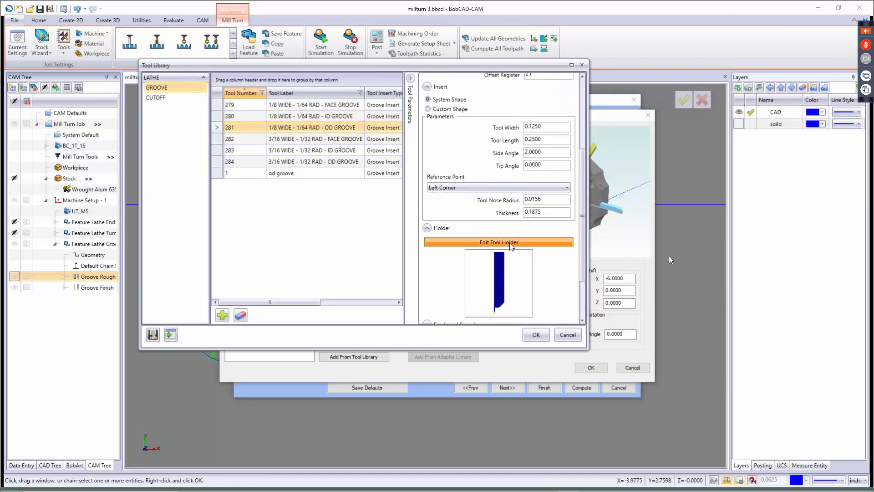
click(511, 243)
click(308, 131)
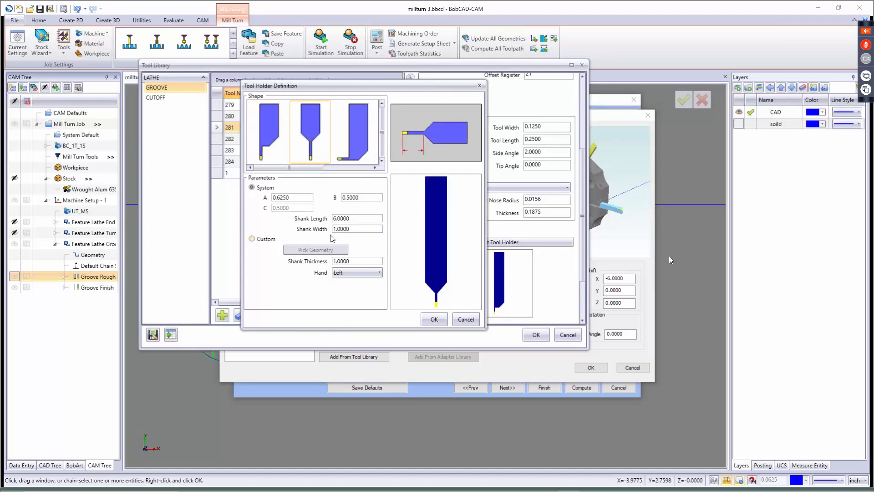
click(435, 320)
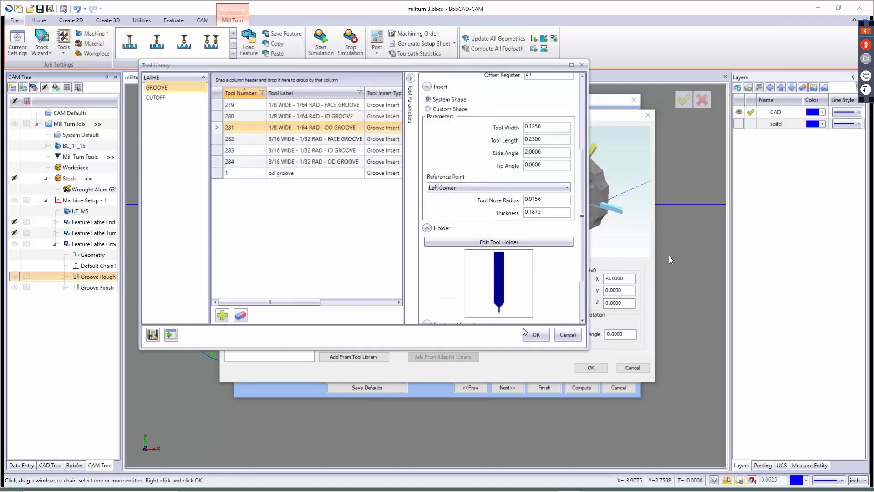
click(536, 335)
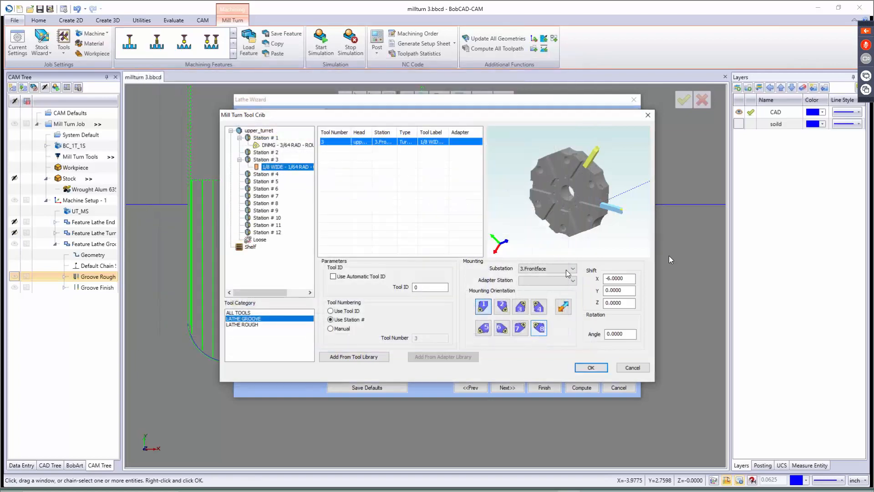
Inspect the station 3 tool on the turret preview, accept the tool crib and recompute the groove toolpath.
middle_drag(552, 212, 577, 193)
scroll(571, 199, down, 5)
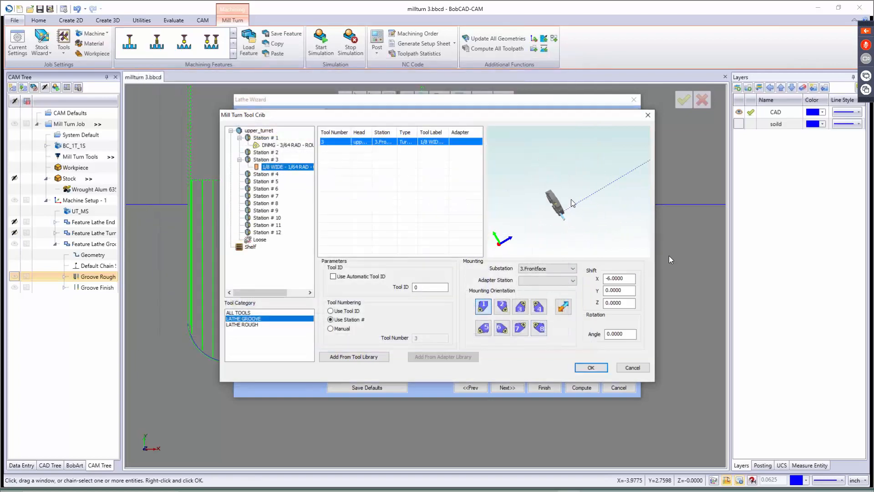
scroll(573, 203, up, 8)
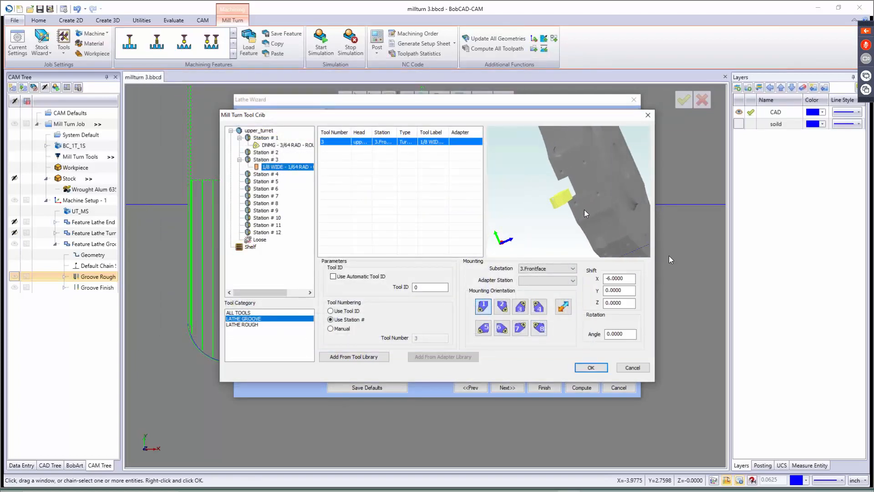
click(590, 369)
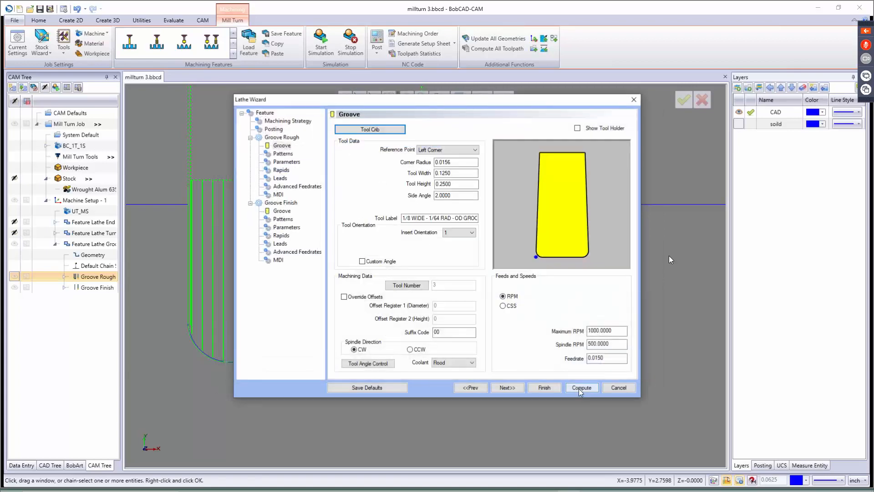
click(579, 389)
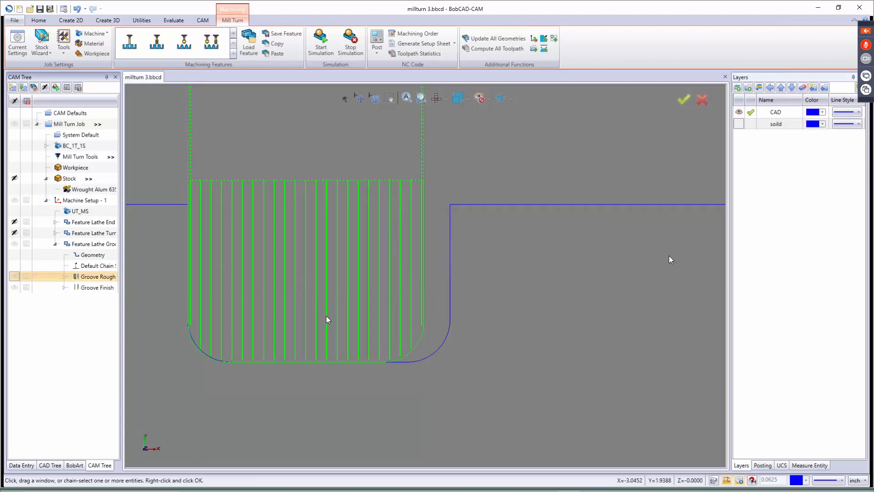
Backplot the Groove Rough operation move by move, then play it at a higher speed to check the holder's clearance.
scroll(326, 318, up, 2)
scroll(328, 318, down, 4)
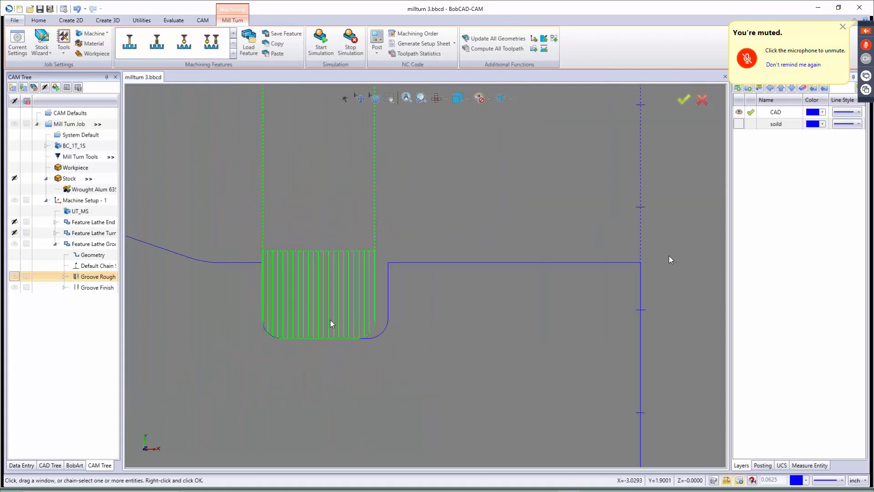
right_click(98, 277)
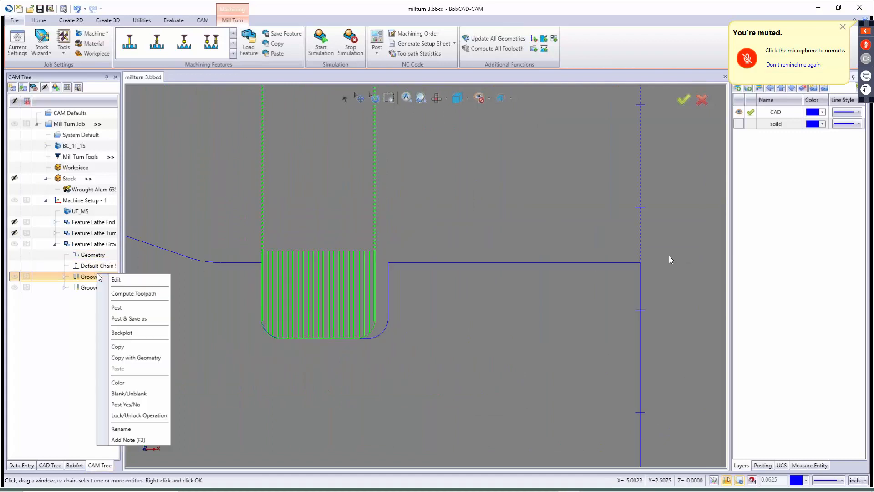
click(122, 333)
click(88, 113)
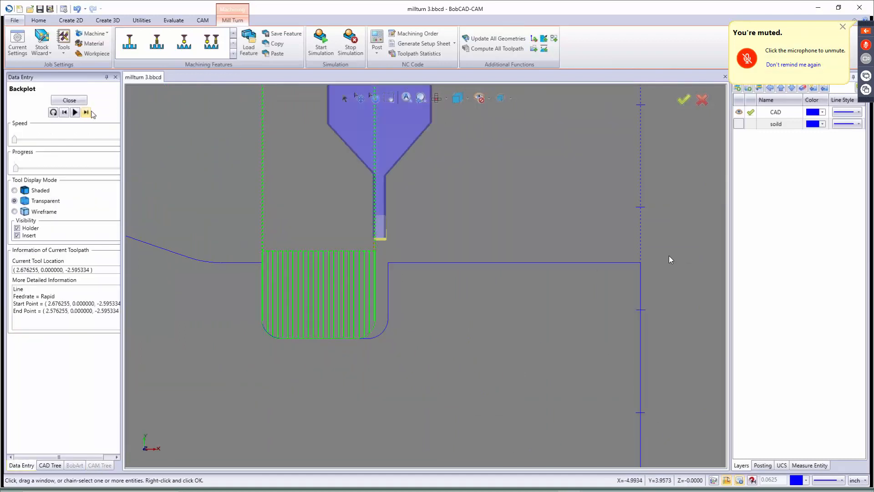
click(90, 115)
click(90, 116)
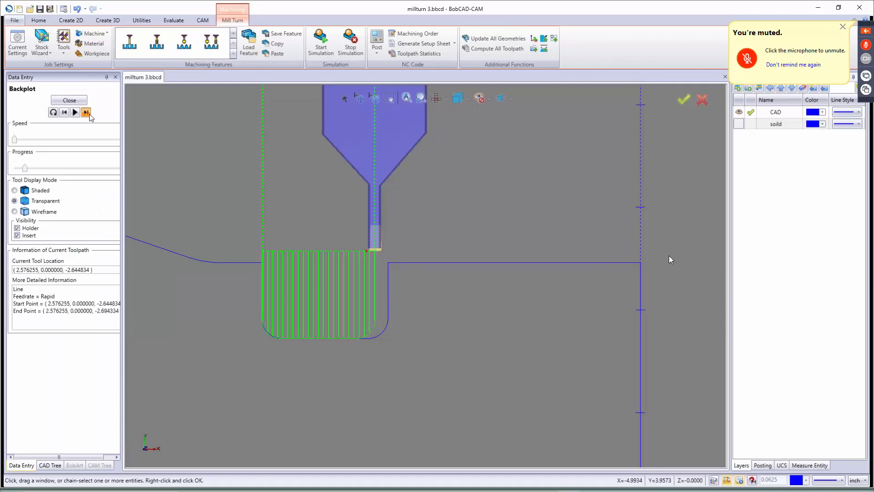
click(90, 117)
click(90, 117)
click(89, 117)
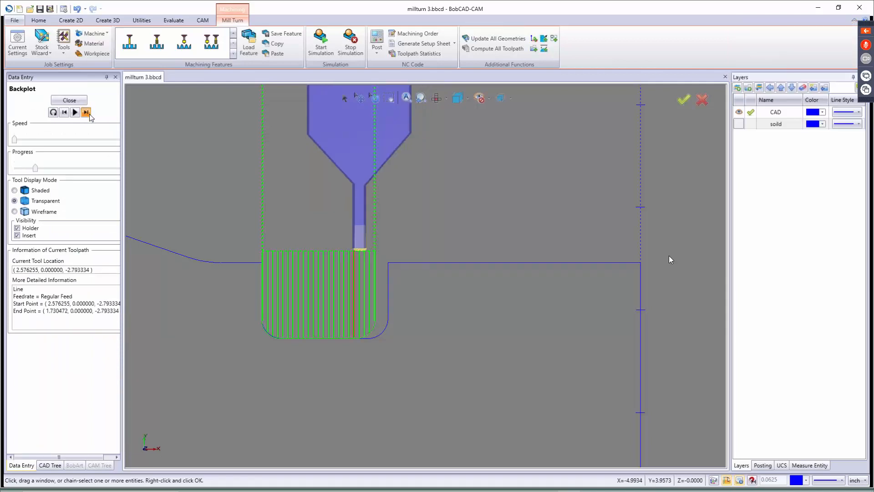
click(90, 117)
click(90, 116)
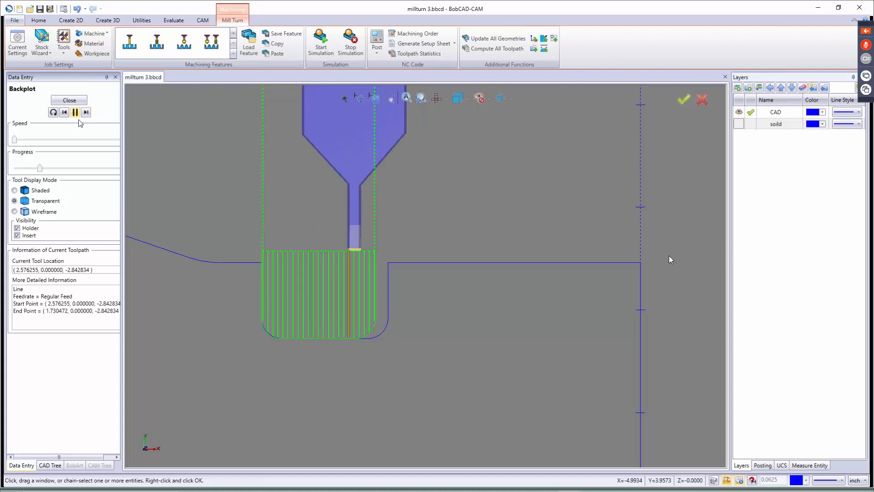
click(63, 138)
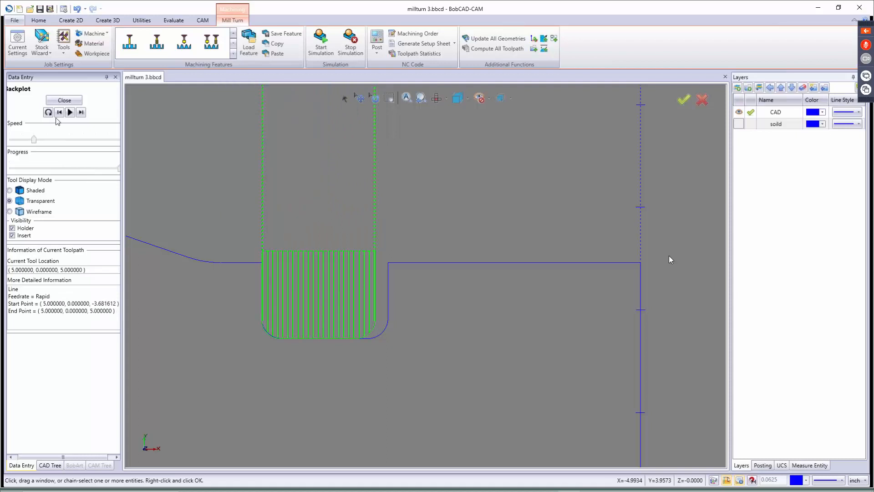
click(65, 101)
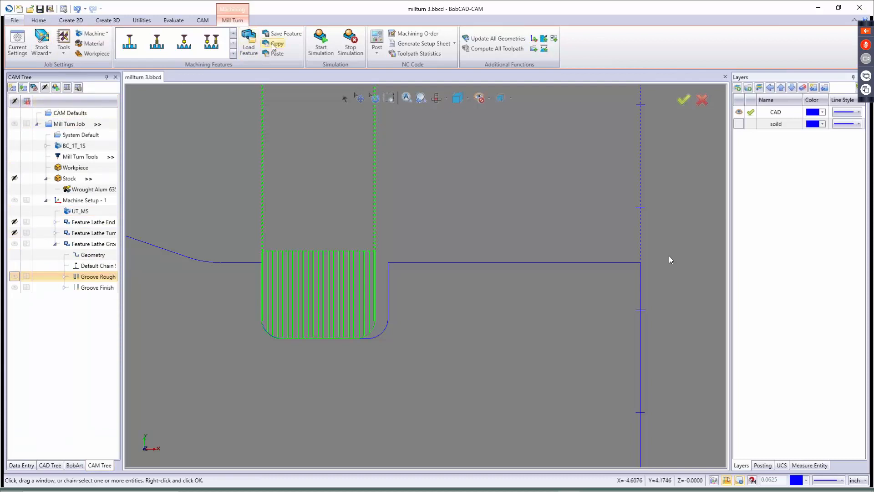
Run the full machine simulation of the mill turn job, inspect the part up close and exit the simulation.
click(322, 44)
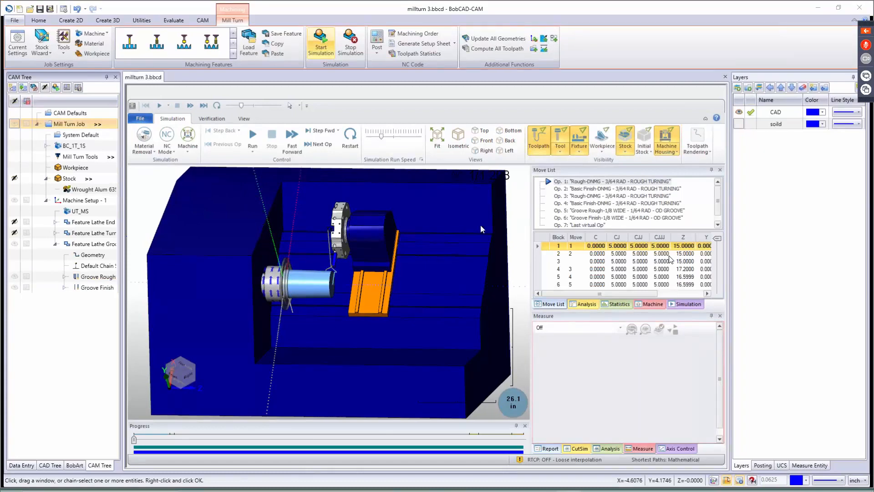
click(253, 134)
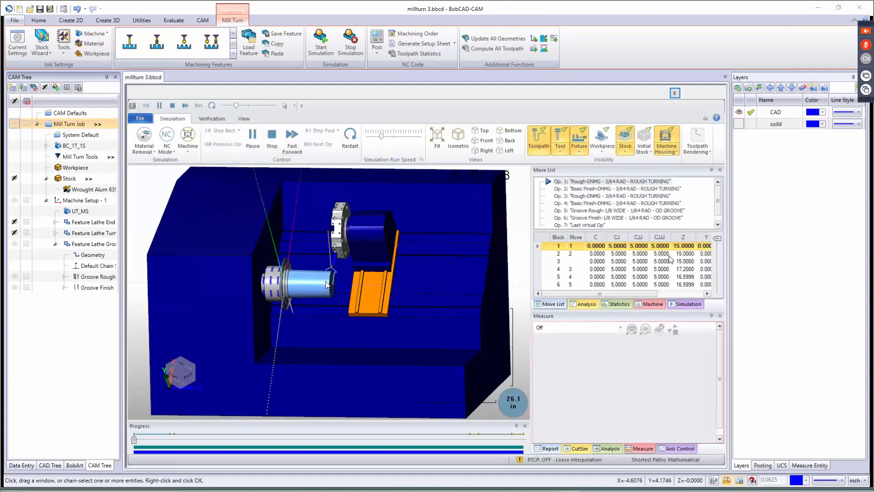
scroll(326, 285, up, 5)
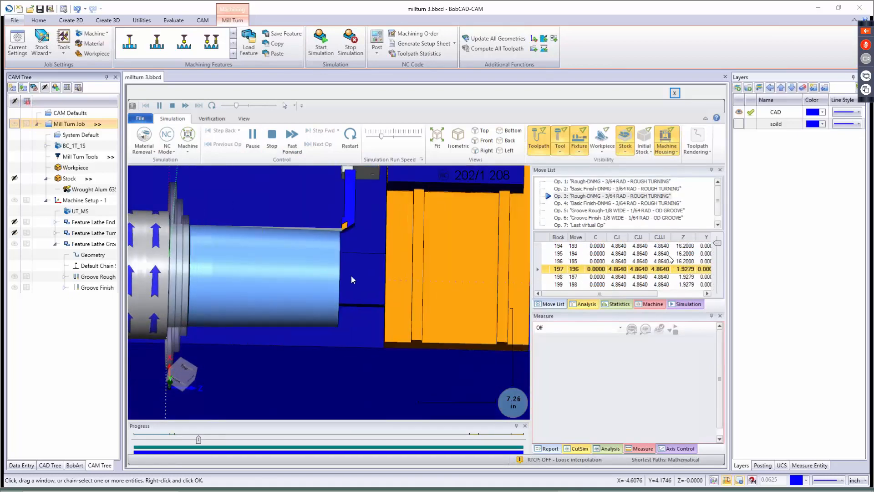
middle_drag(351, 275, 433, 282)
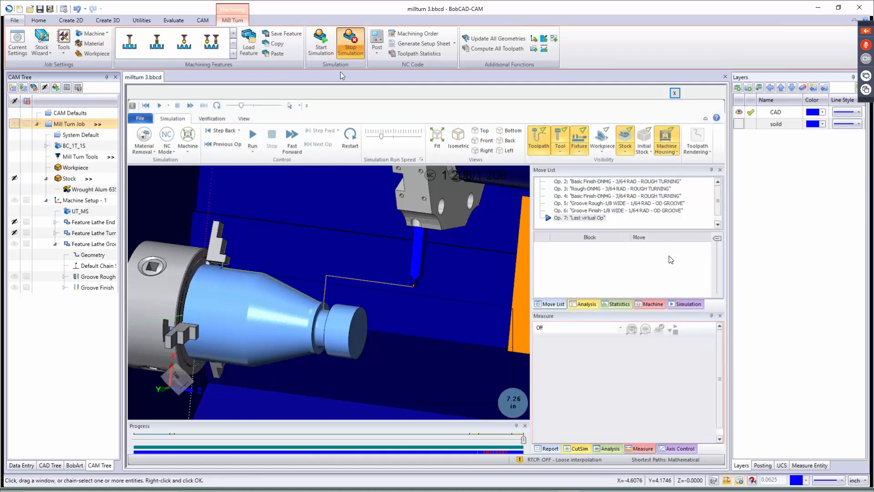
click(350, 46)
Edit Machine Setup - 1 and set the work offset's Z value to 26.
click(70, 204)
right_click(71, 204)
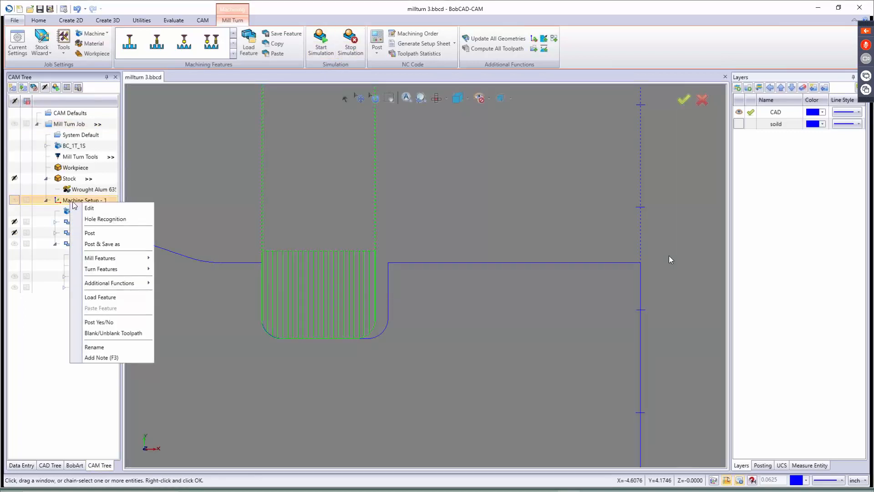
click(90, 211)
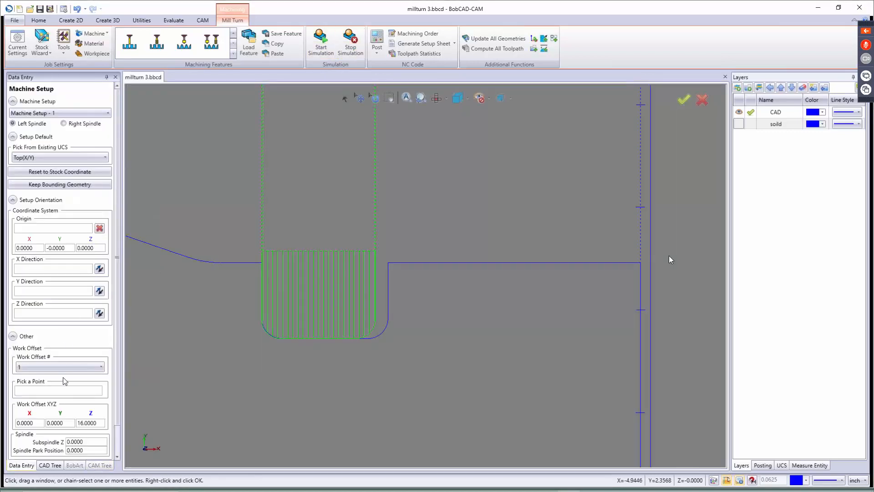
scroll(64, 395, down, 2)
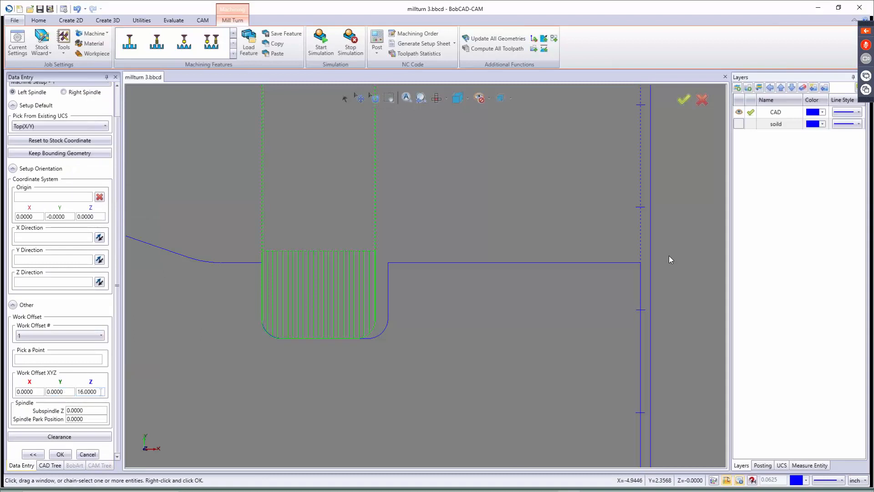
double_click(100, 392)
text(26)
key(Tab)
click(60, 453)
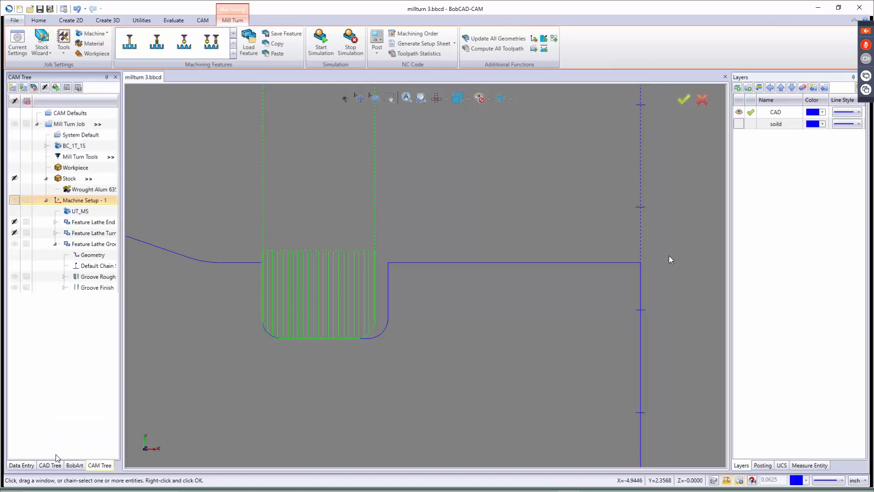
Load the machine simulation, examine the stock's position relative to the chuck, and exit the simulation.
click(320, 51)
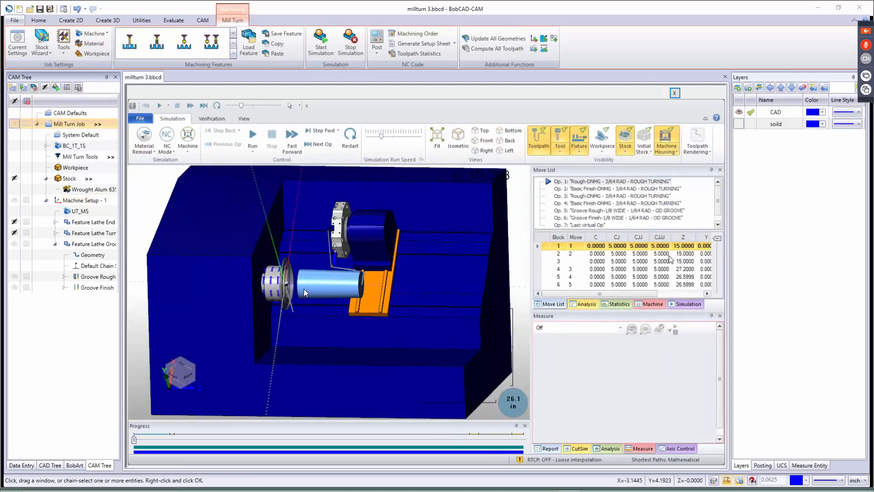
scroll(304, 288, down, 2)
scroll(304, 283, up, 3)
scroll(305, 281, up, 4)
middle_drag(304, 280, 274, 301)
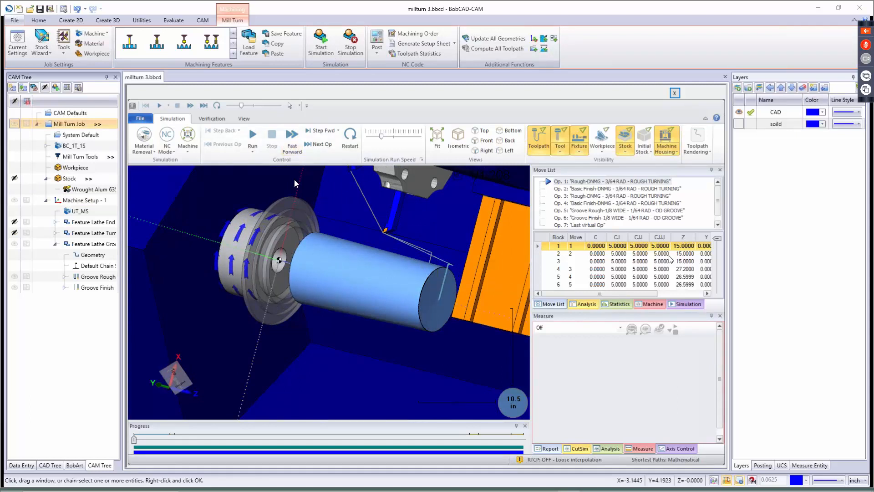
click(351, 44)
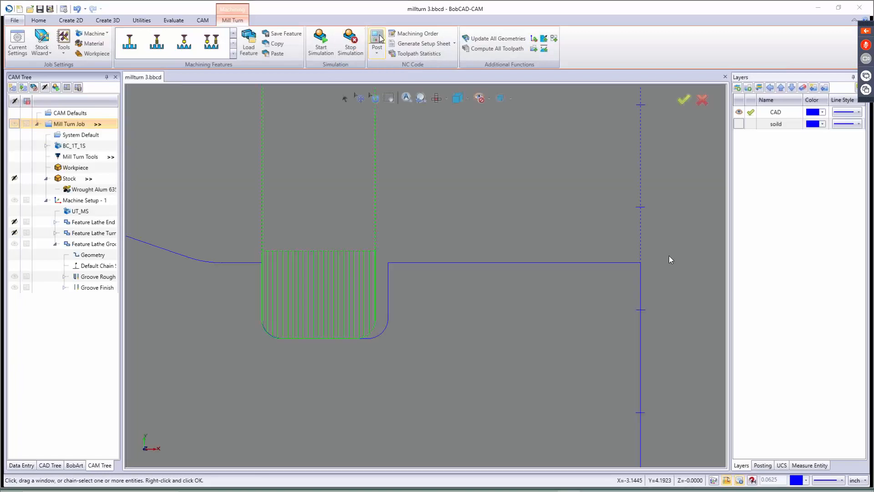
Post the mill turn job's NC code and open the posted program in NcEditor.
click(378, 38)
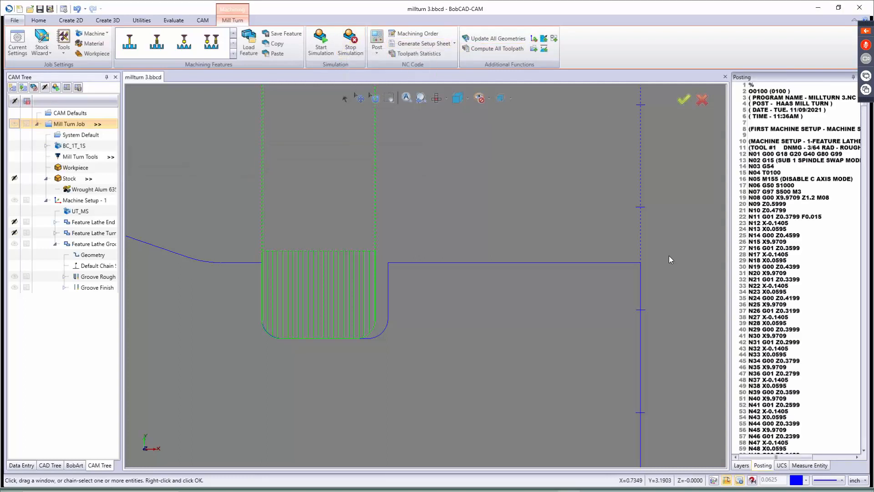
right_click(754, 174)
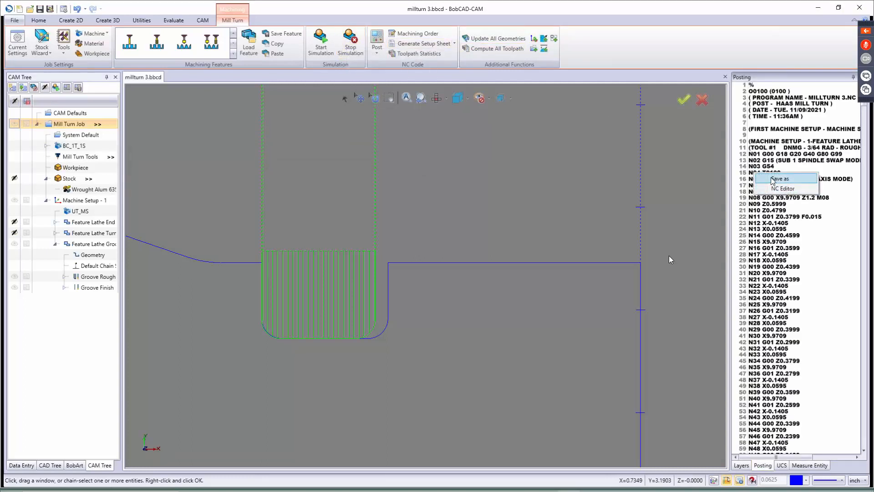
click(804, 238)
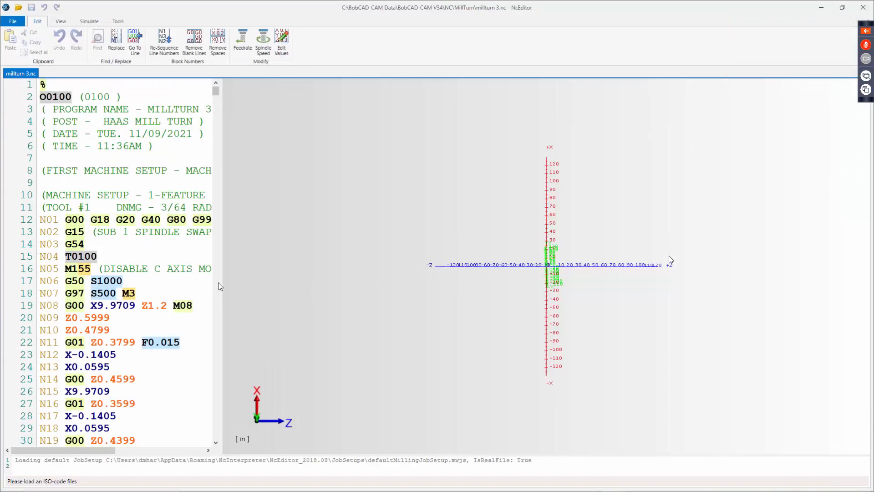
Widen the code pane, examine the opening blocks and lathe end face roughing moves of millturn 3.nc, and close NcEditor to return to BobCAD-CAM.
drag(221, 287, 842, 268)
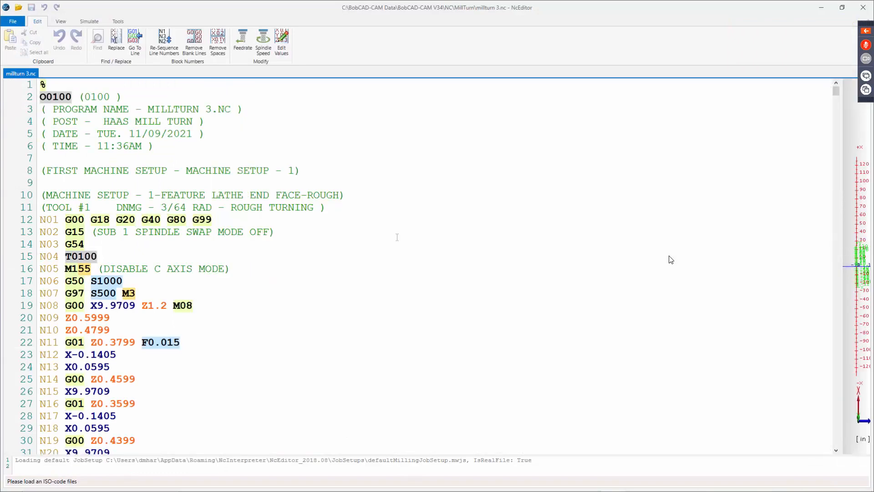
scroll(295, 248, down, 4)
scroll(288, 245, down, 3)
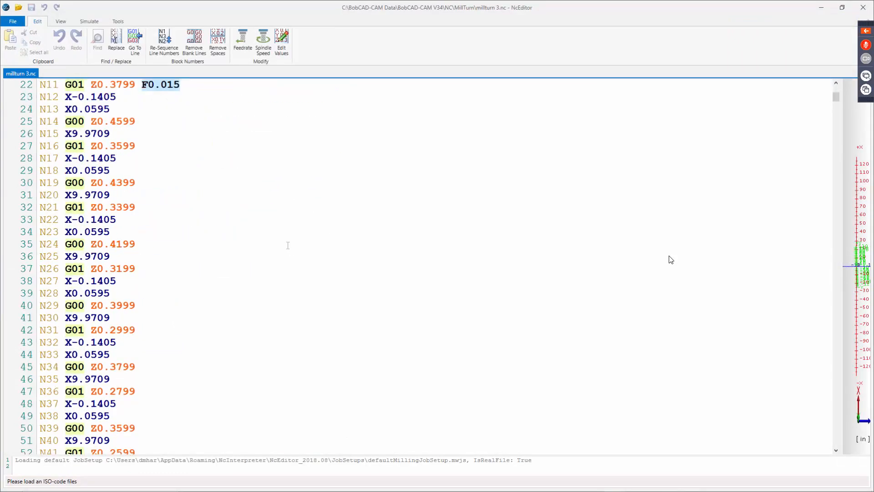
scroll(288, 246, down, 7)
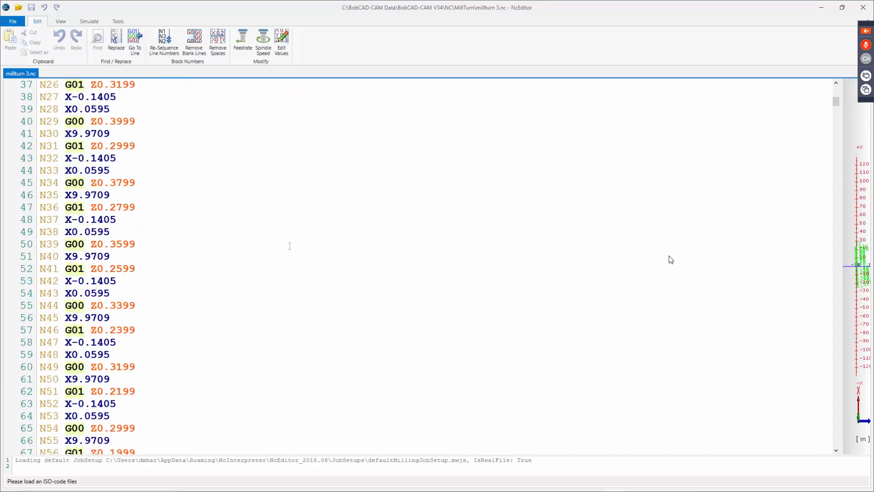
scroll(291, 247, down, 4)
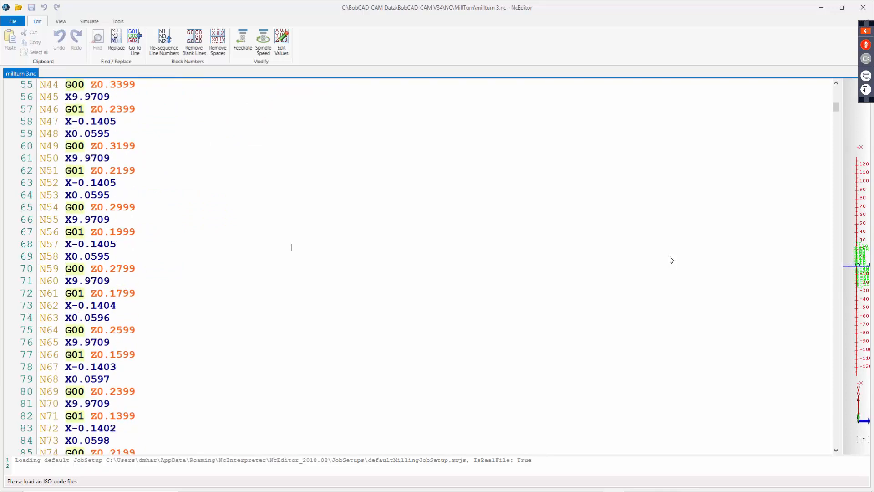
scroll(291, 248, down, 4)
scroll(292, 248, up, 11)
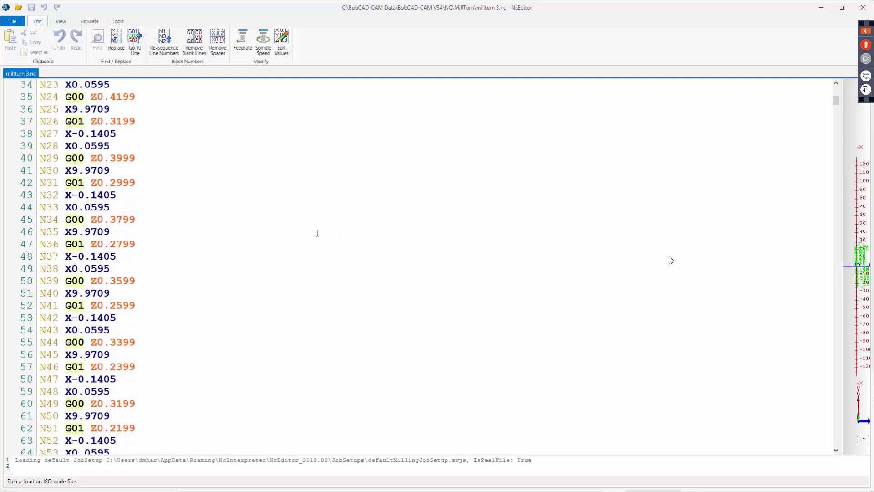
scroll(317, 233, up, 3)
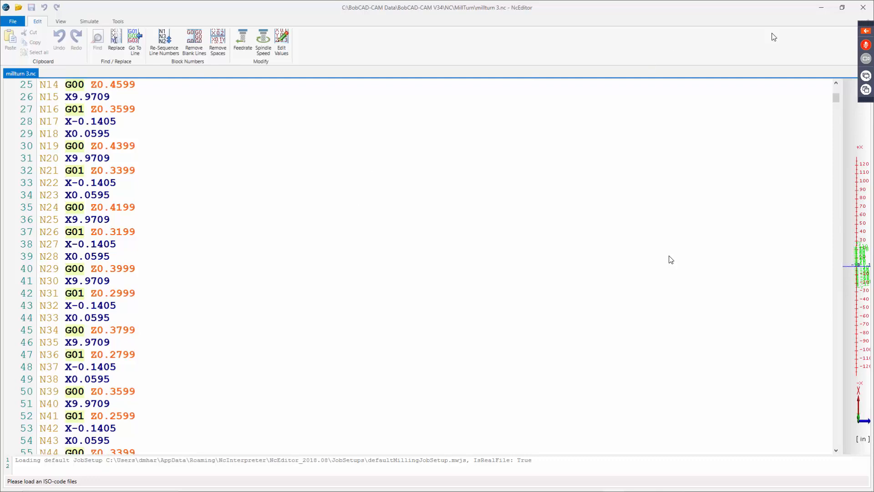
click(862, 7)
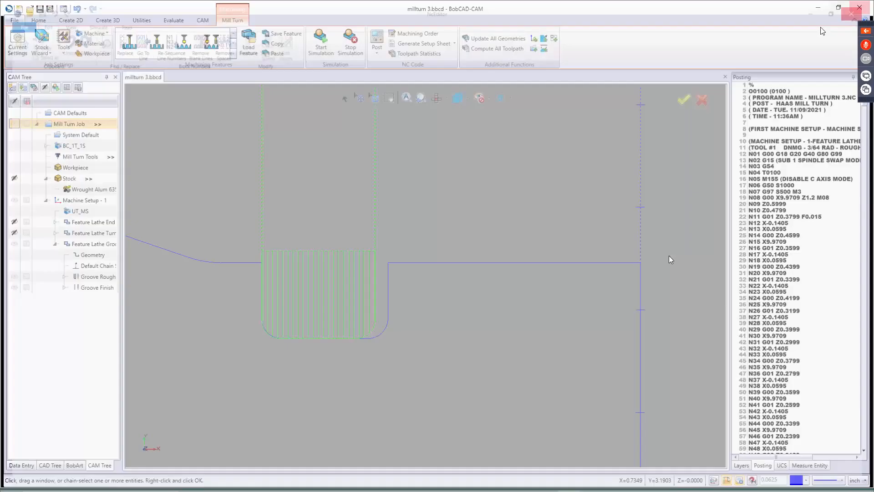